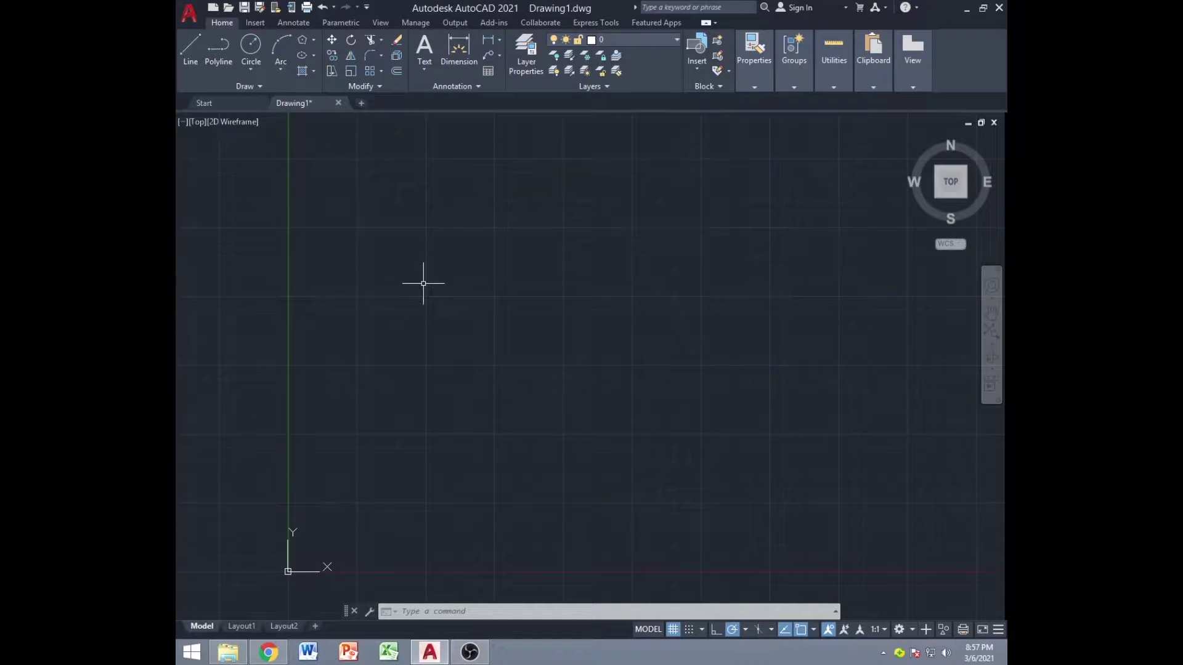
Draw a circle with a radius of 2 in the empty drawing area
key("Return")
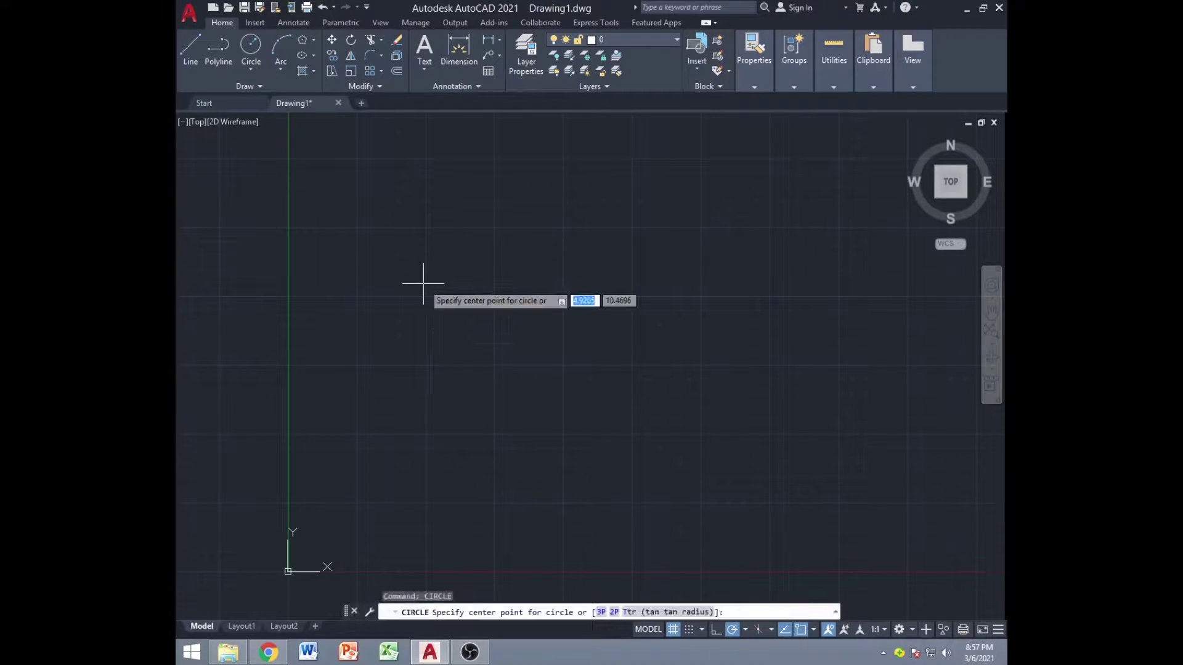
left_click(482, 319)
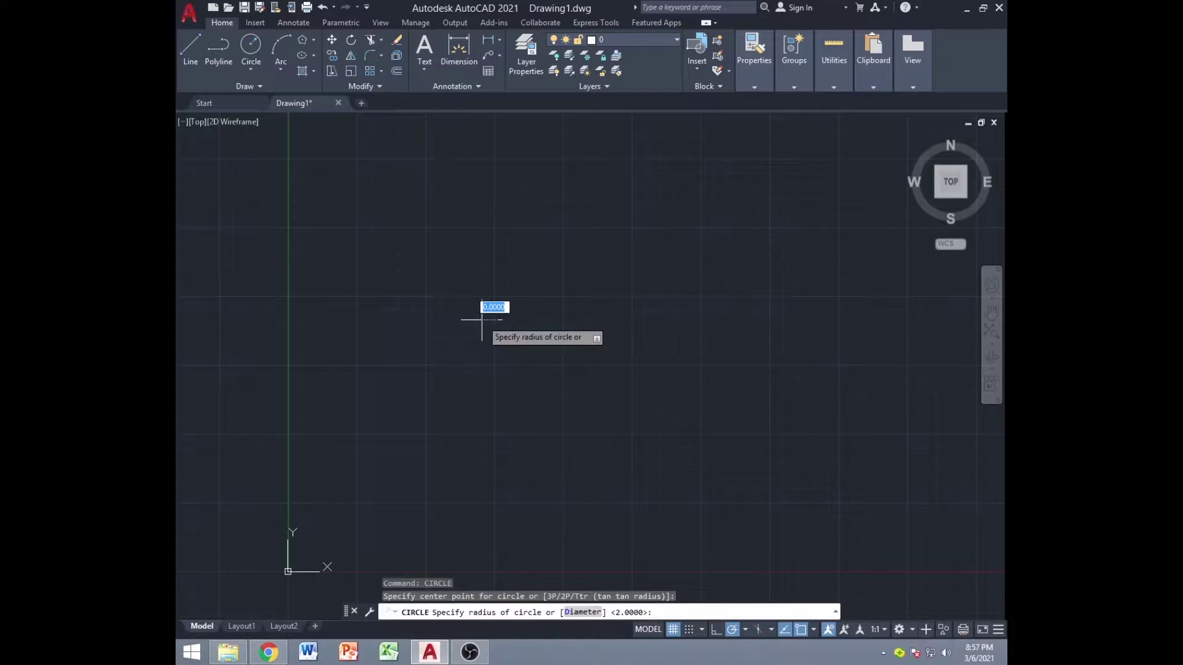
key("Return")
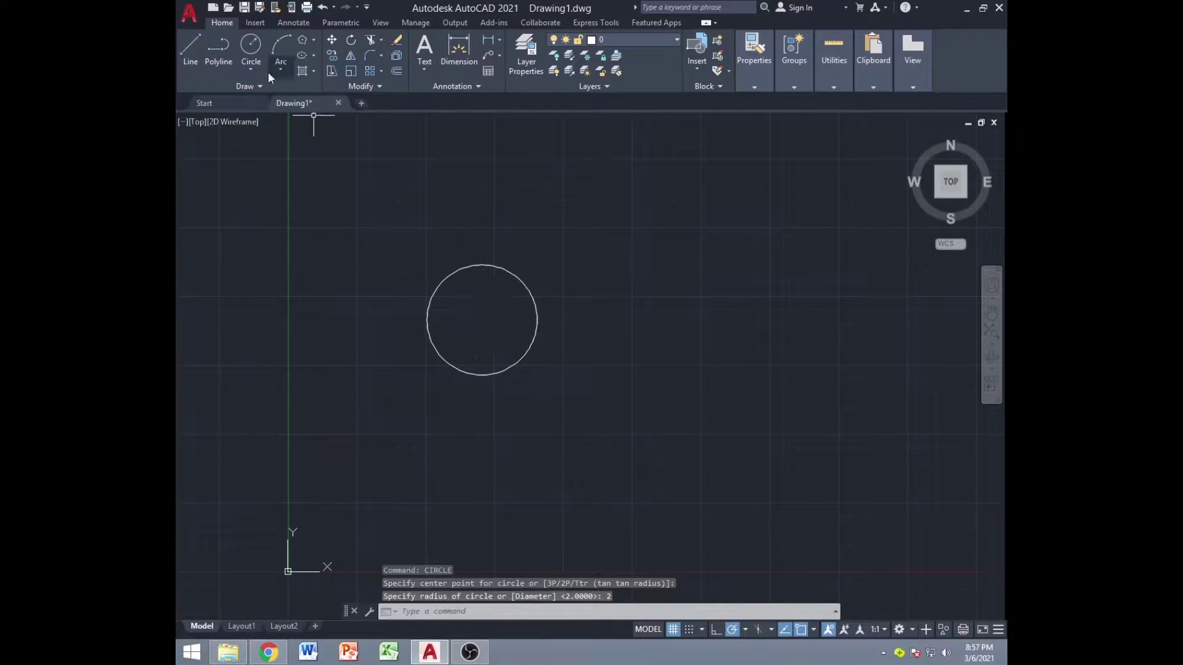
type("list")
key("Return")
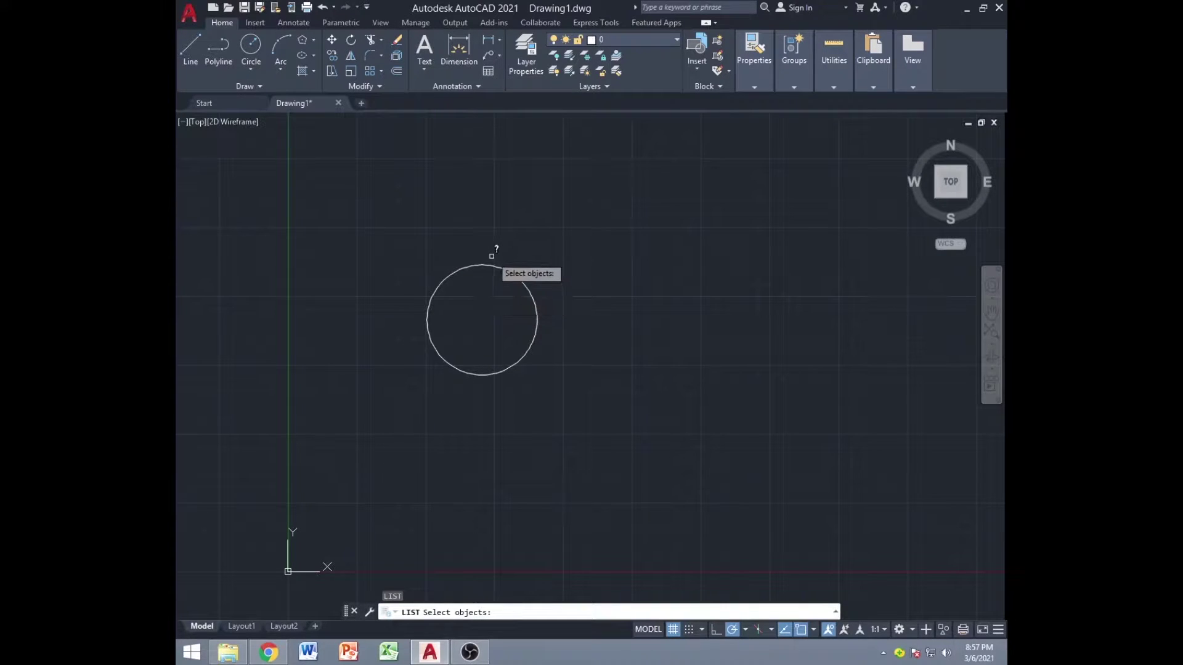
key("Escape")
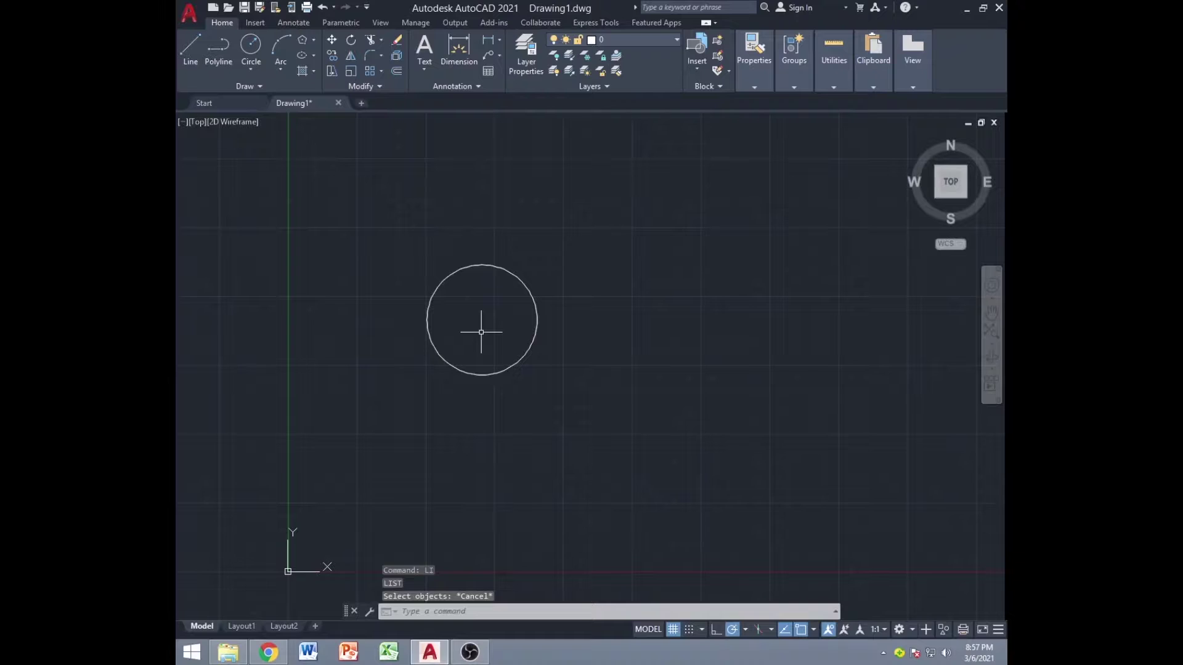
Draw connected lines from the circle's center 6 units down, across to below its right quadrant, and up to that quadrant
type("l")
key("Return")
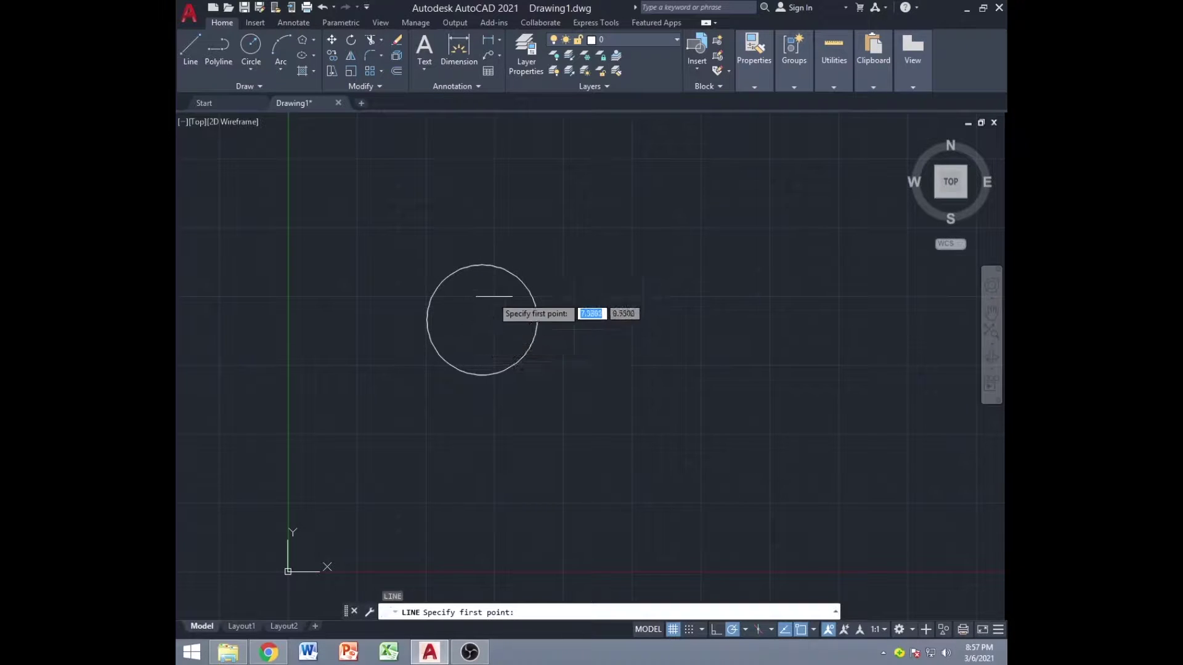
left_click(482, 319)
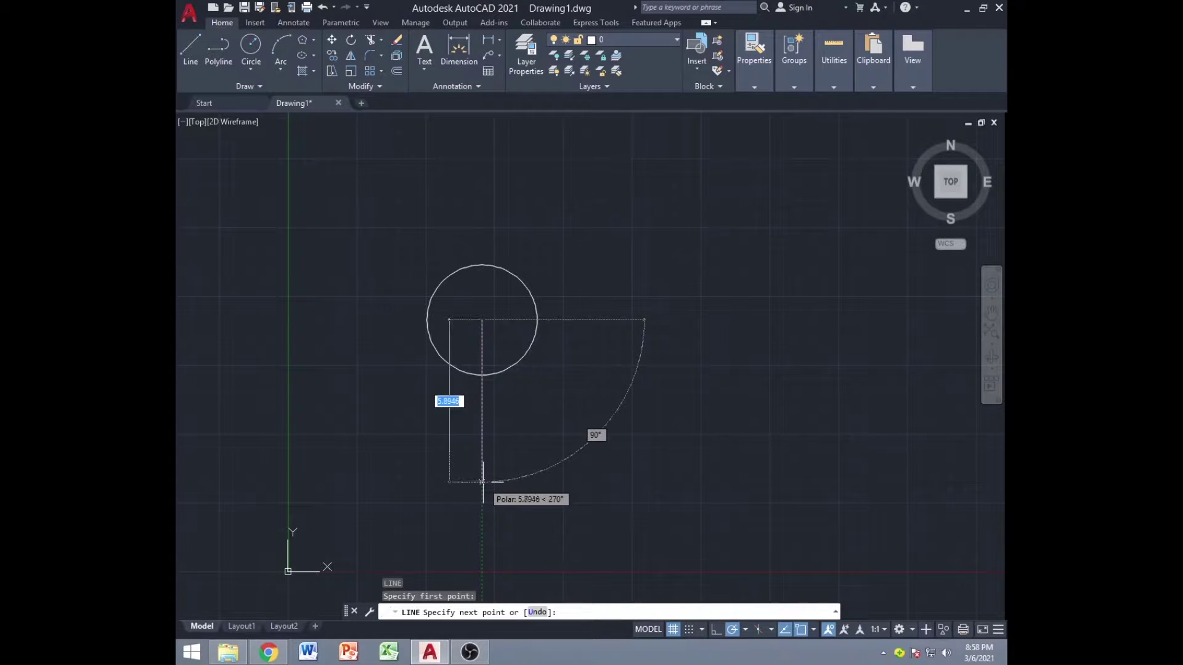
type("6")
key("Return")
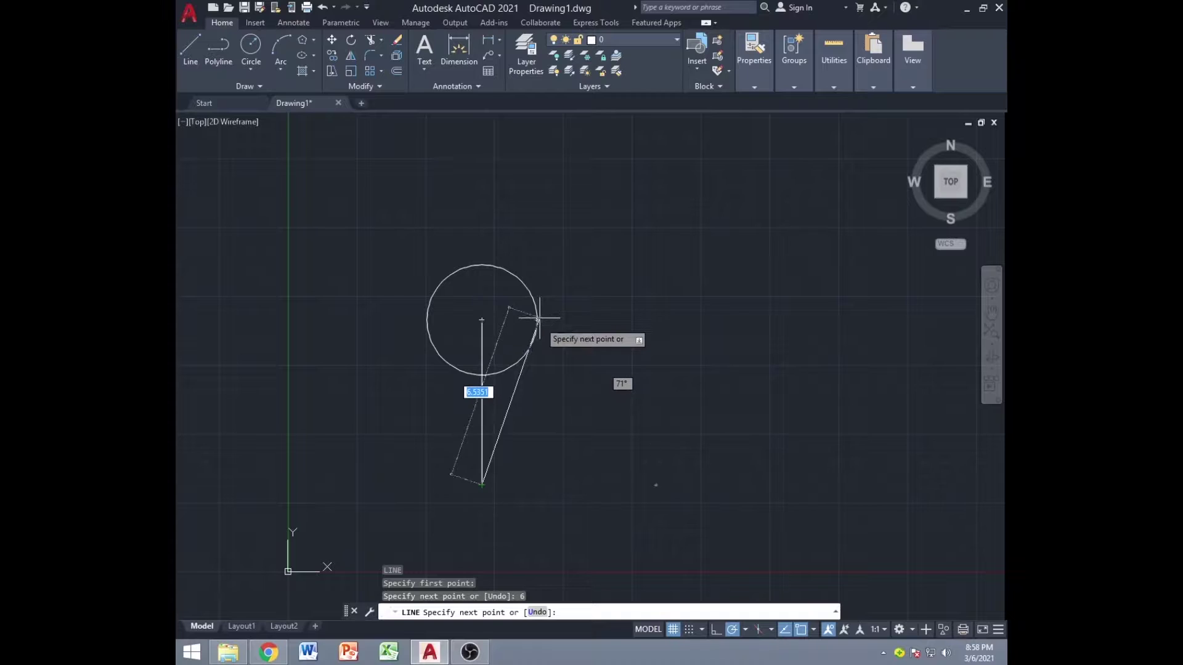
left_click(537, 484)
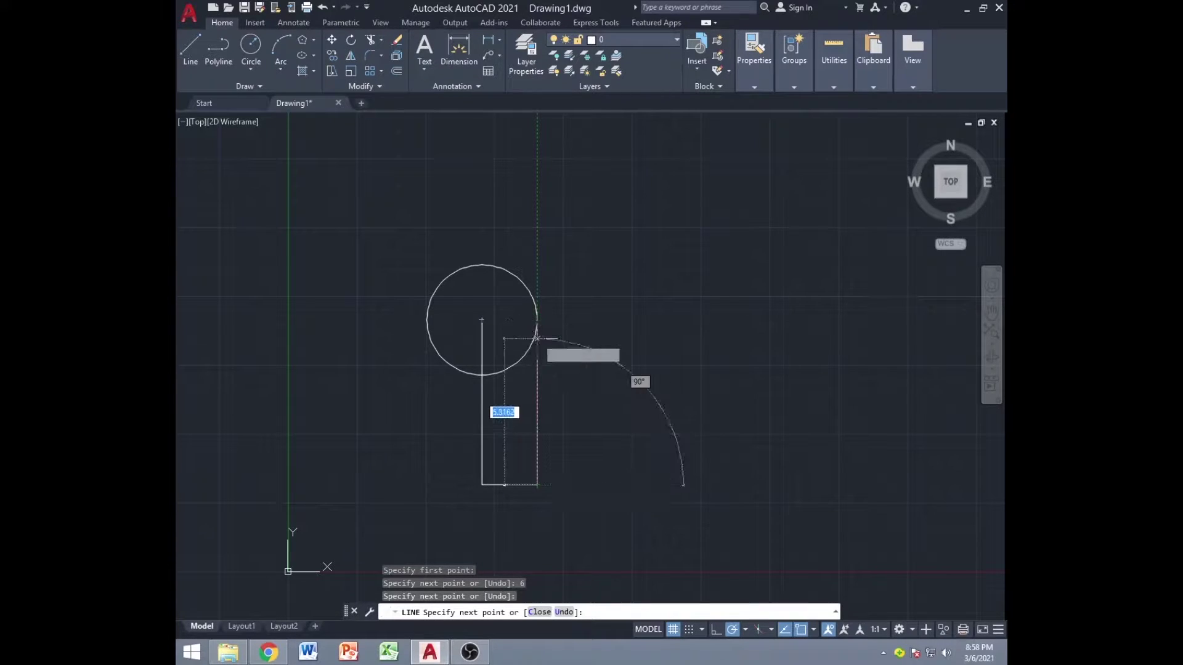
left_click(536, 319)
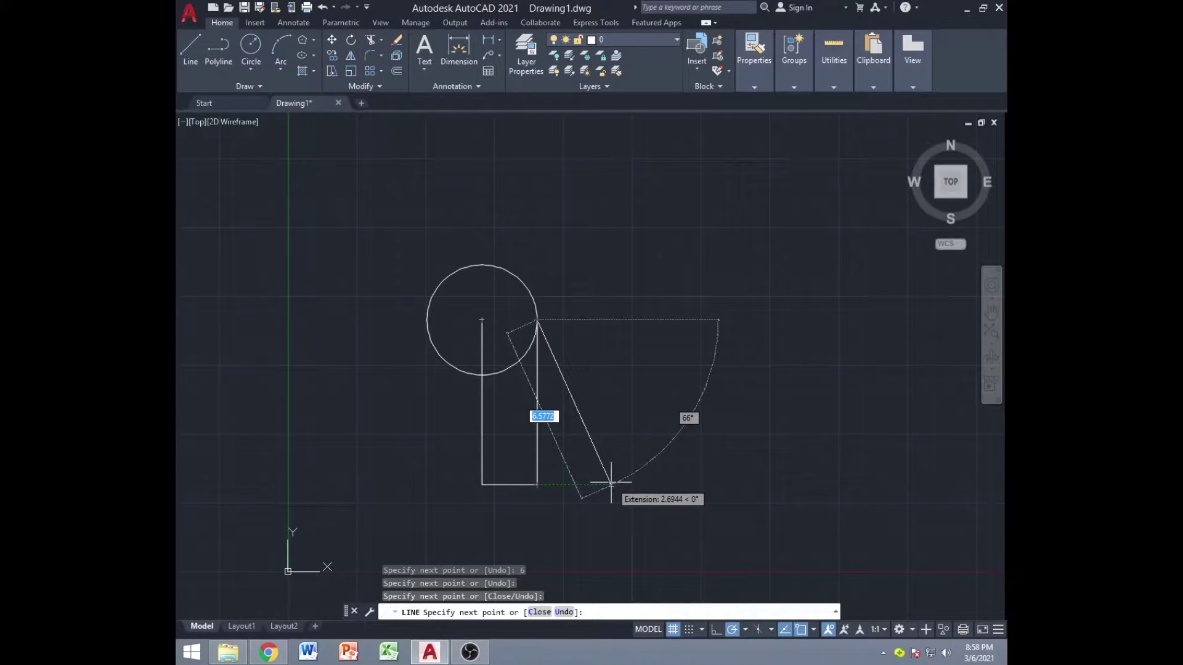
Continue with a slanted line from the right quadrant down to the extended baseline, and close it back to the rectangle's lower-right corner
left_click(610, 484)
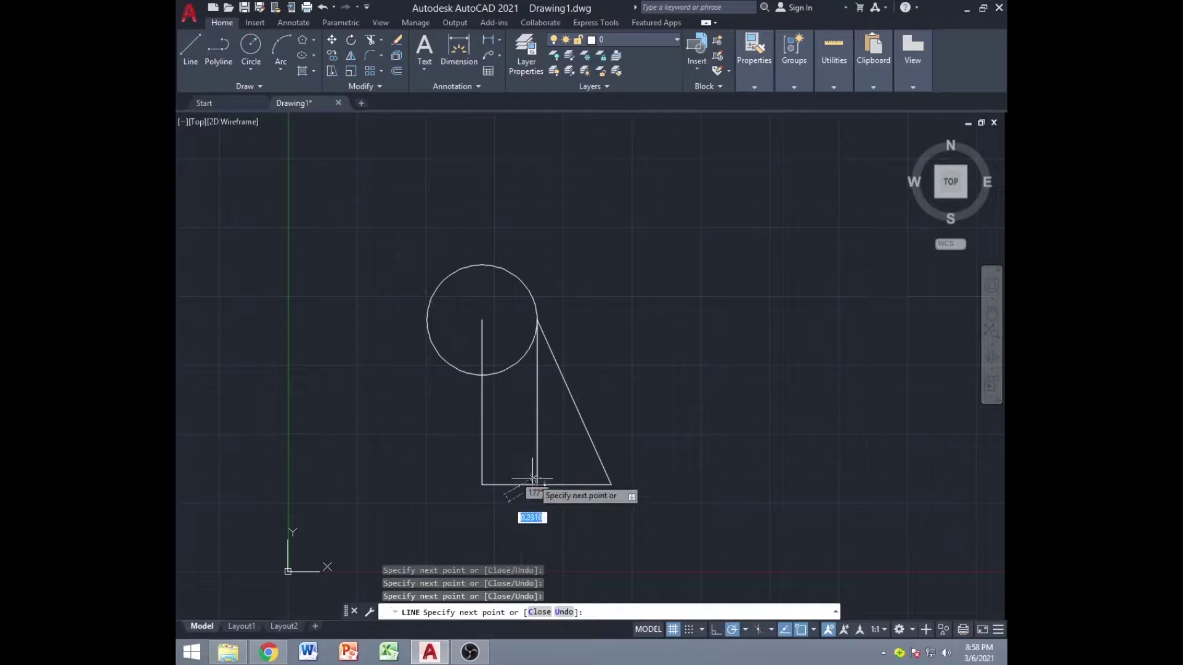
left_click(537, 484)
key("Escape")
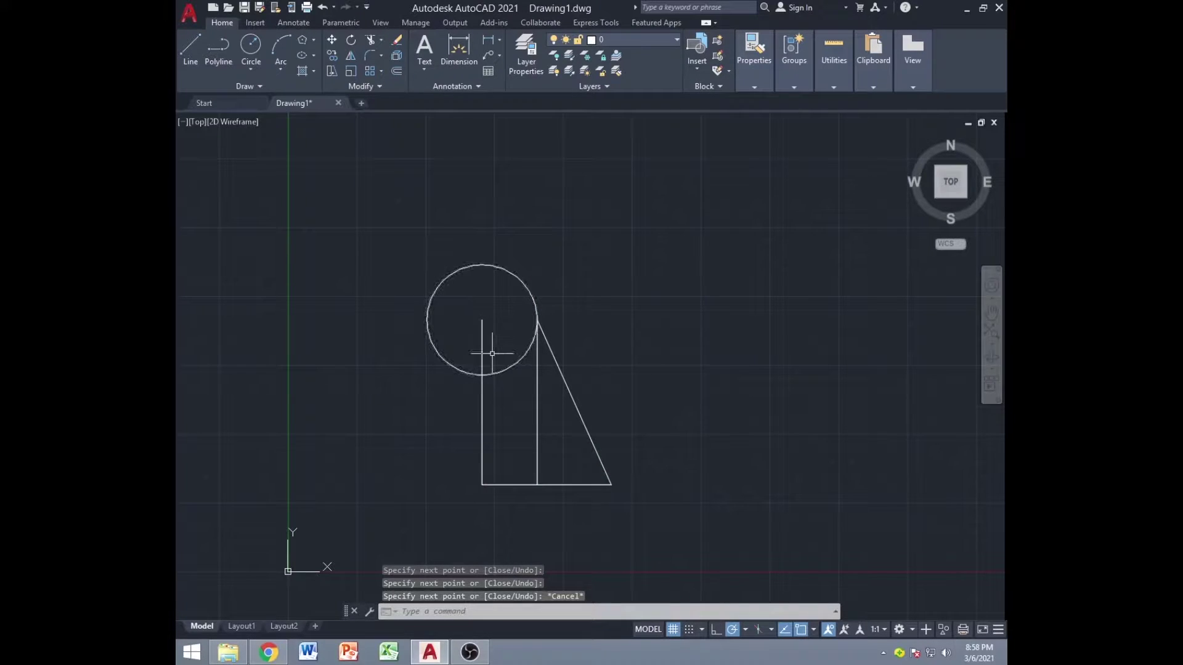
Draw a line from the circle's center at 225° to the left vertical line's midpoint level, then a horizontal line to that midpoint
type("li")
key("Down")
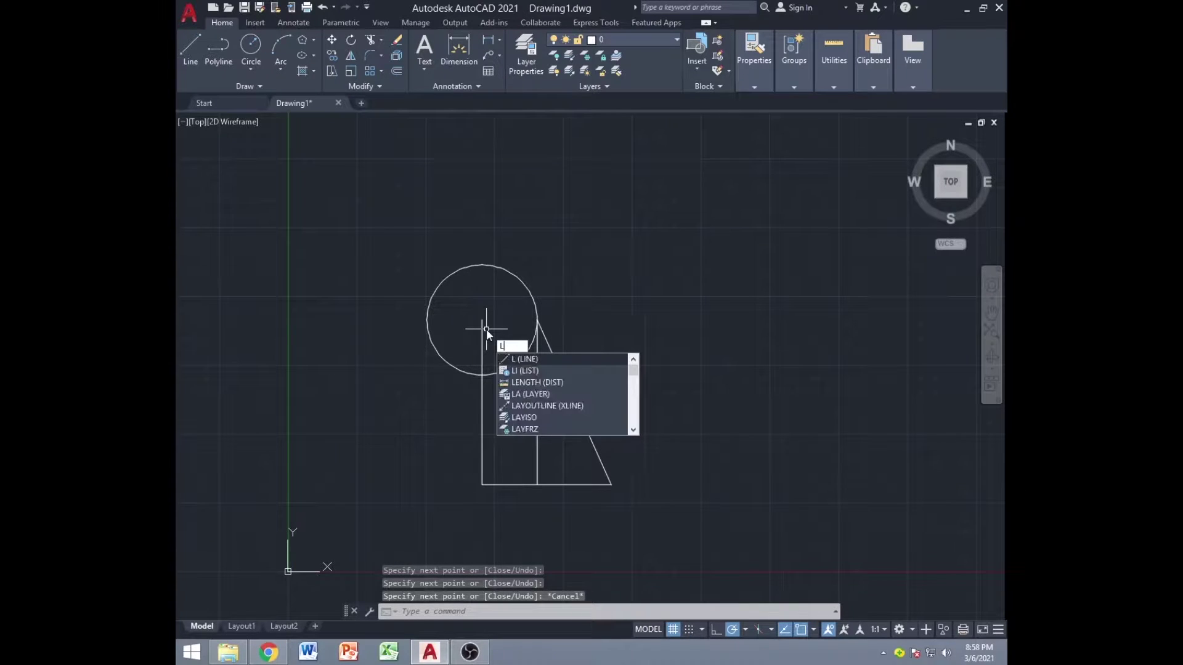
key("Return")
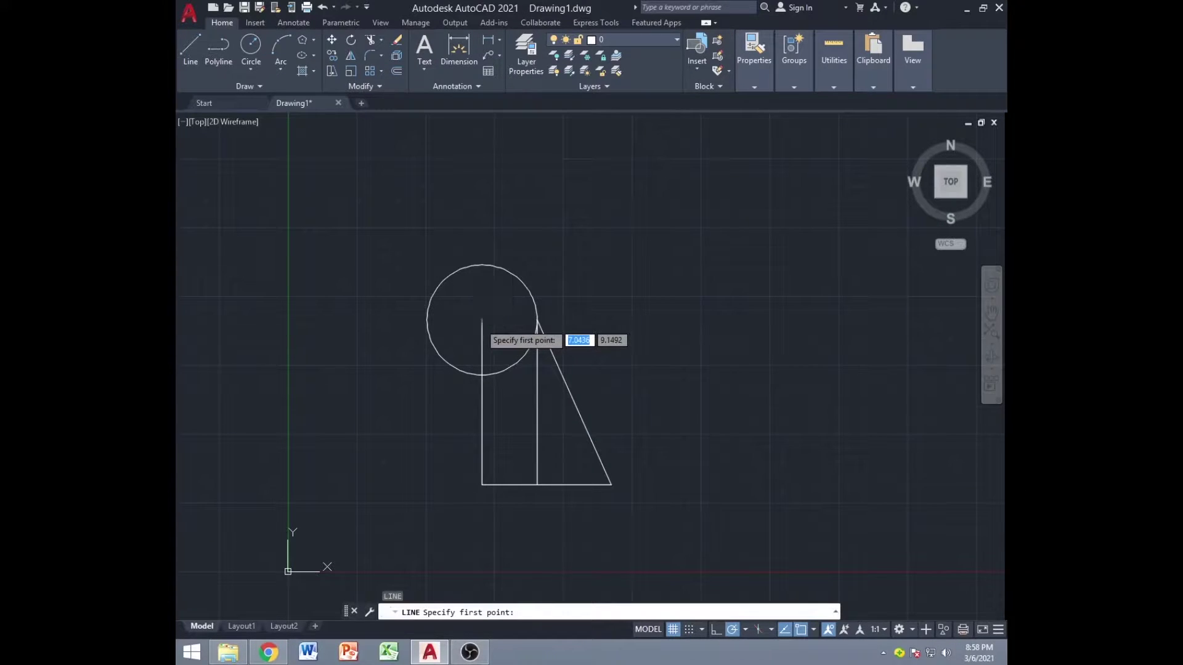
left_click(482, 320)
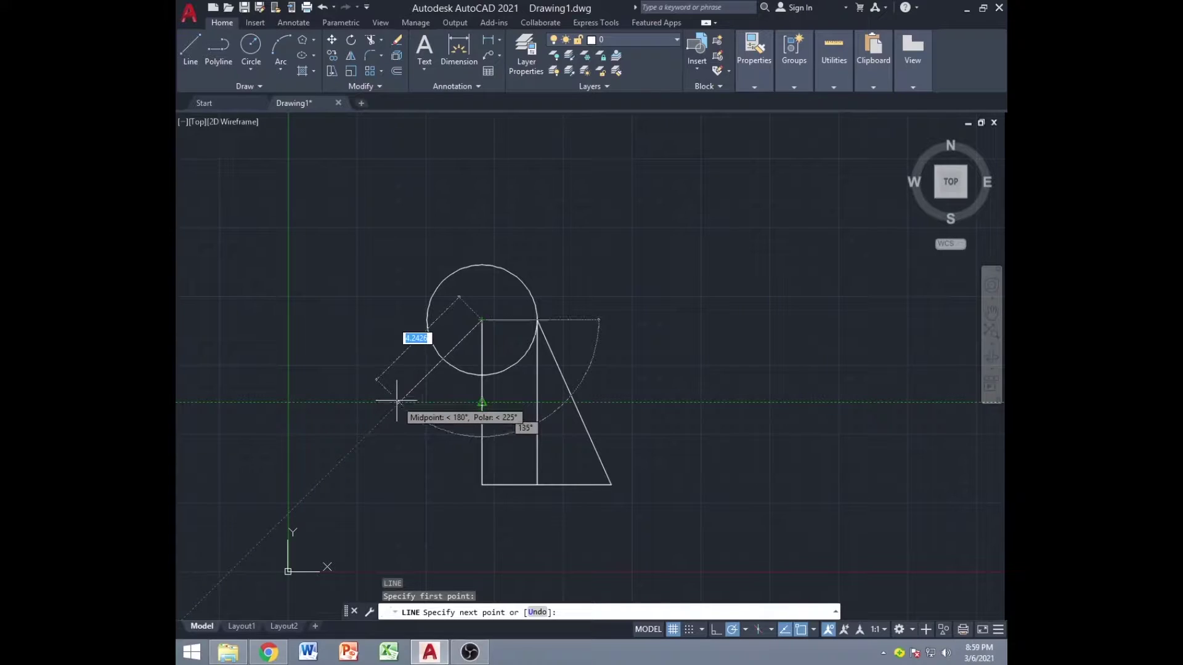
left_click(397, 401)
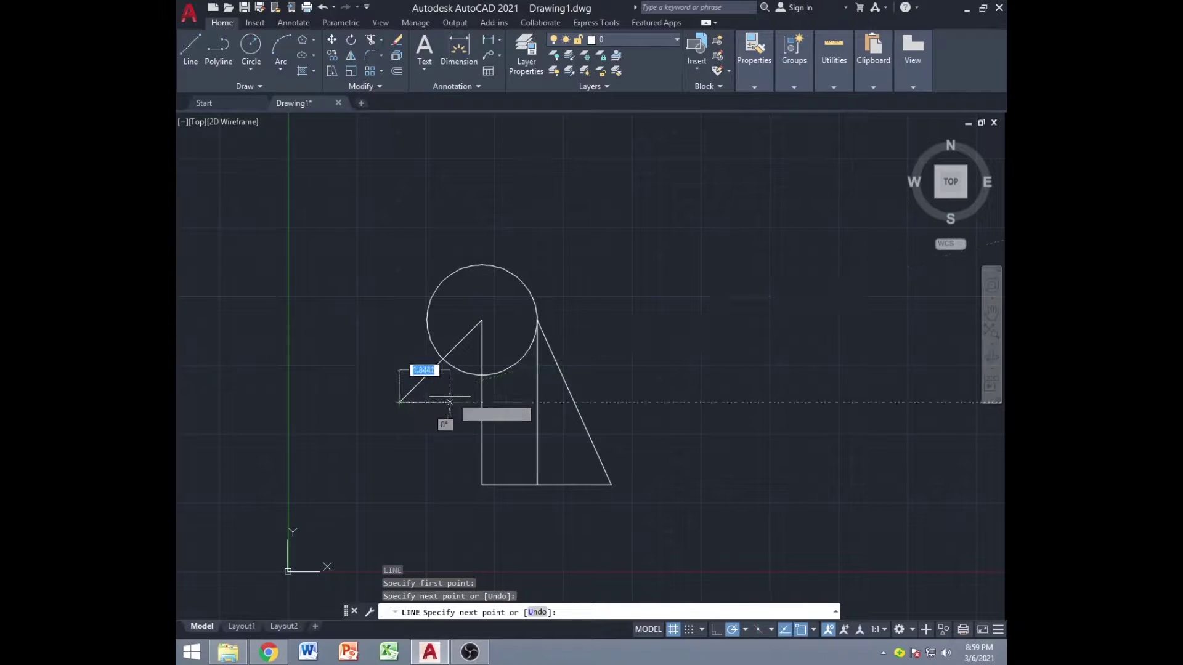
left_click(481, 401)
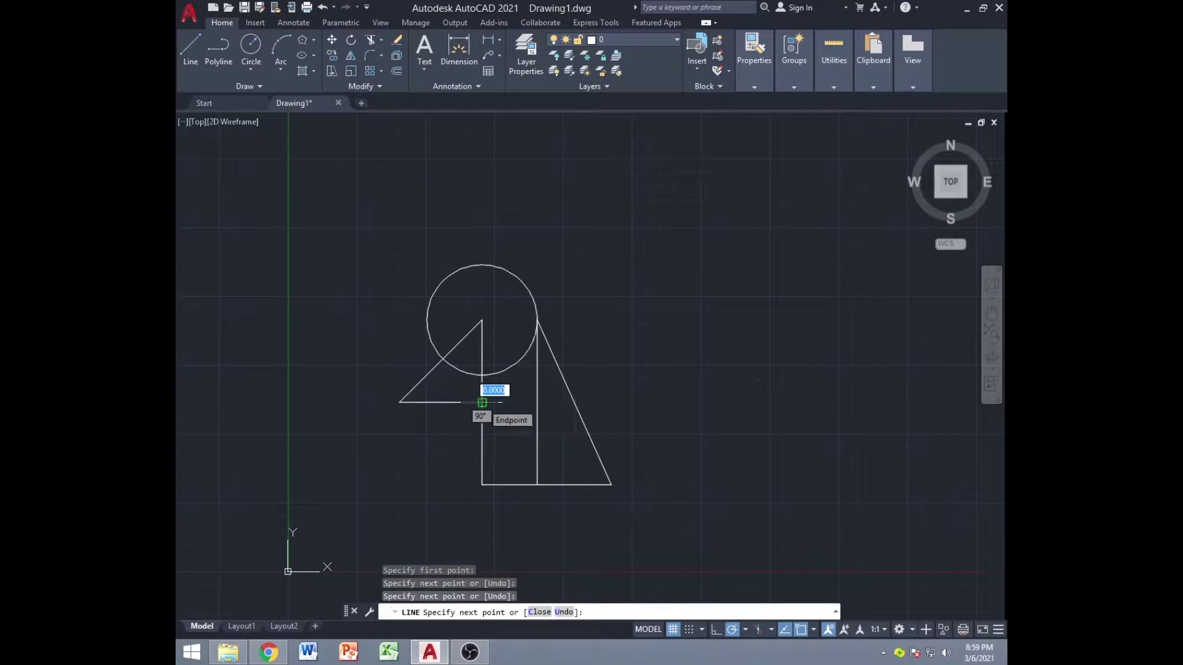
key("Escape")
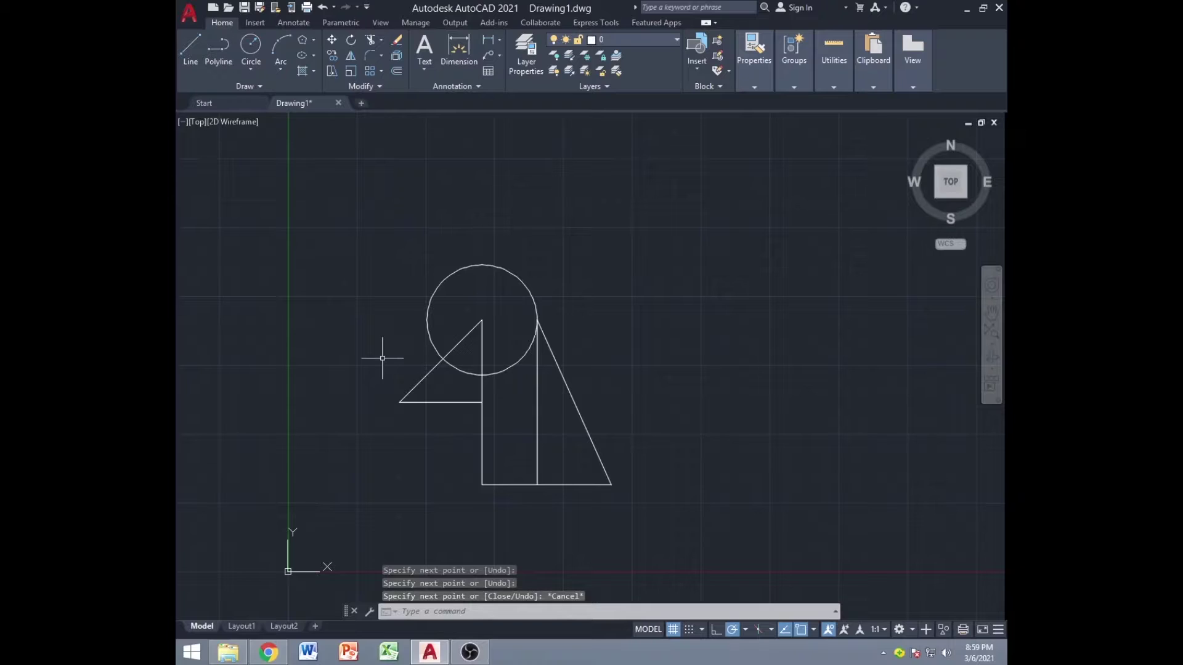
Draw a line from the small left triangle's outer corner tangent to the circle's left side
type("L")
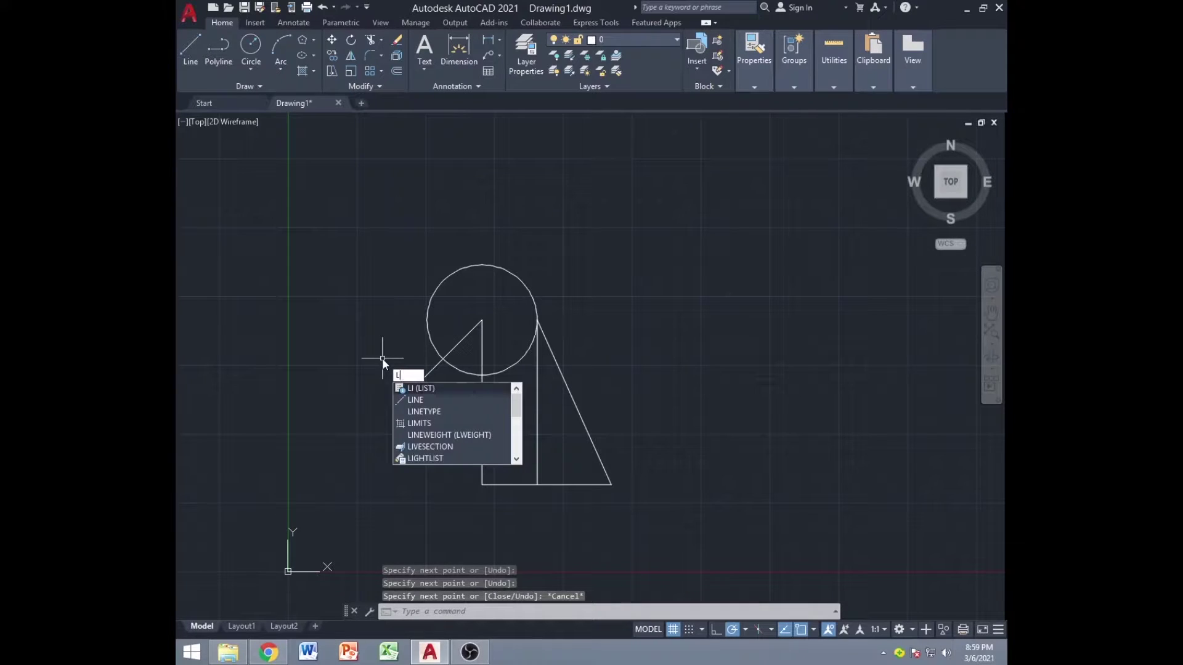
key("Return")
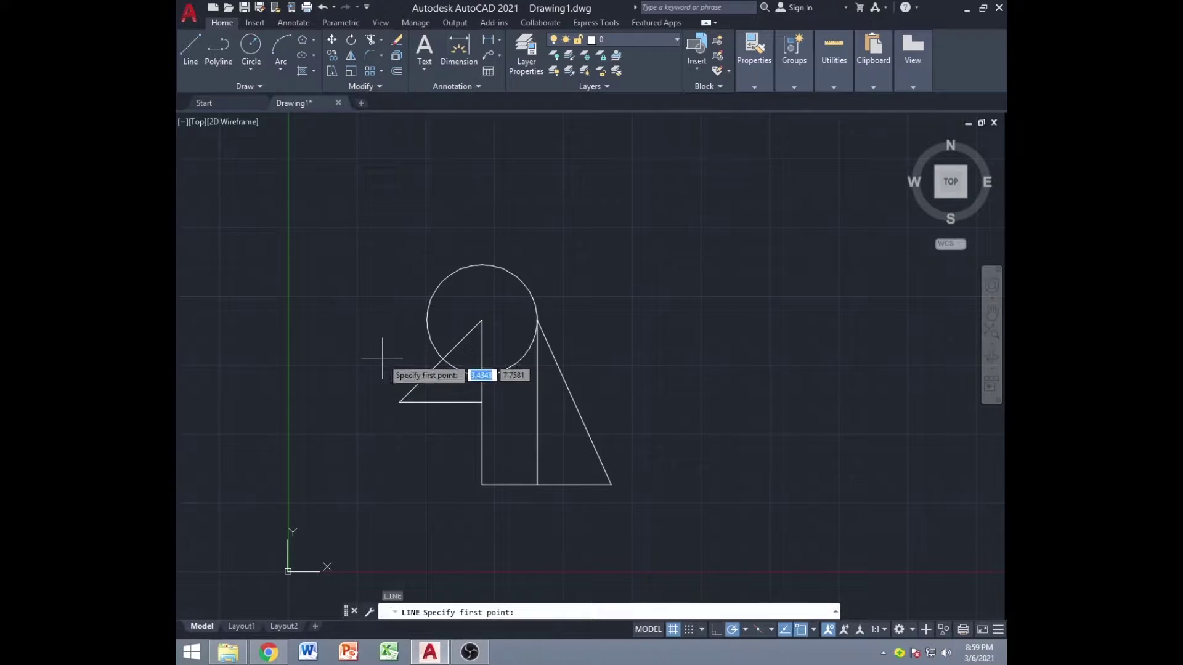
left_click(399, 402)
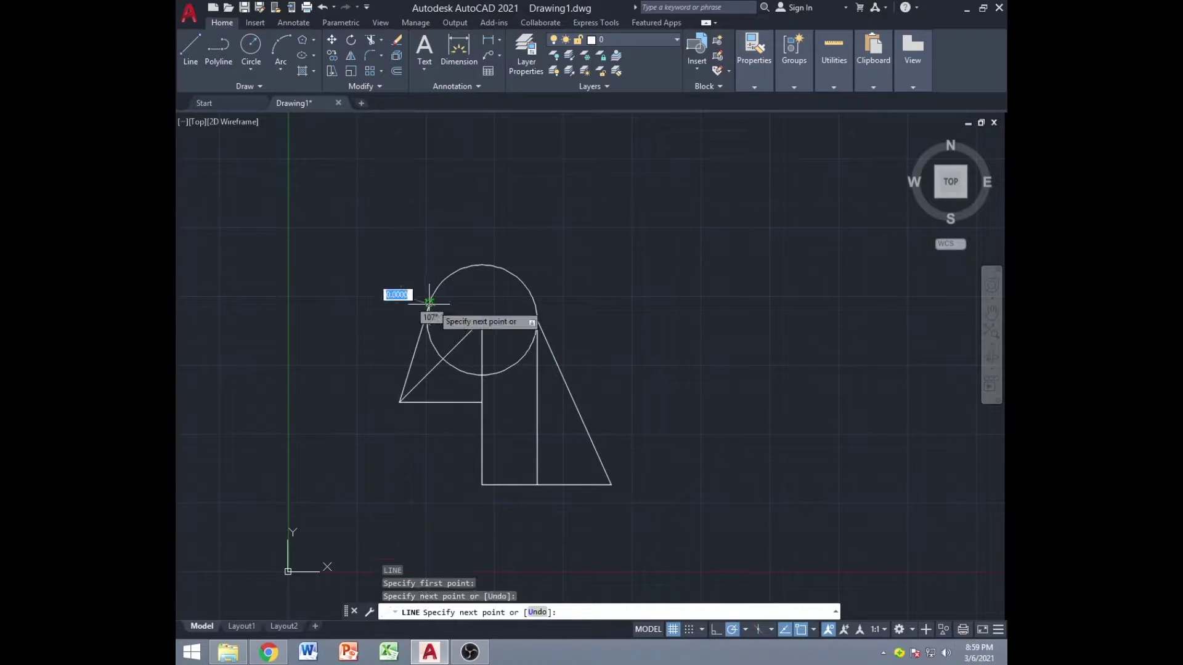
key("Escape")
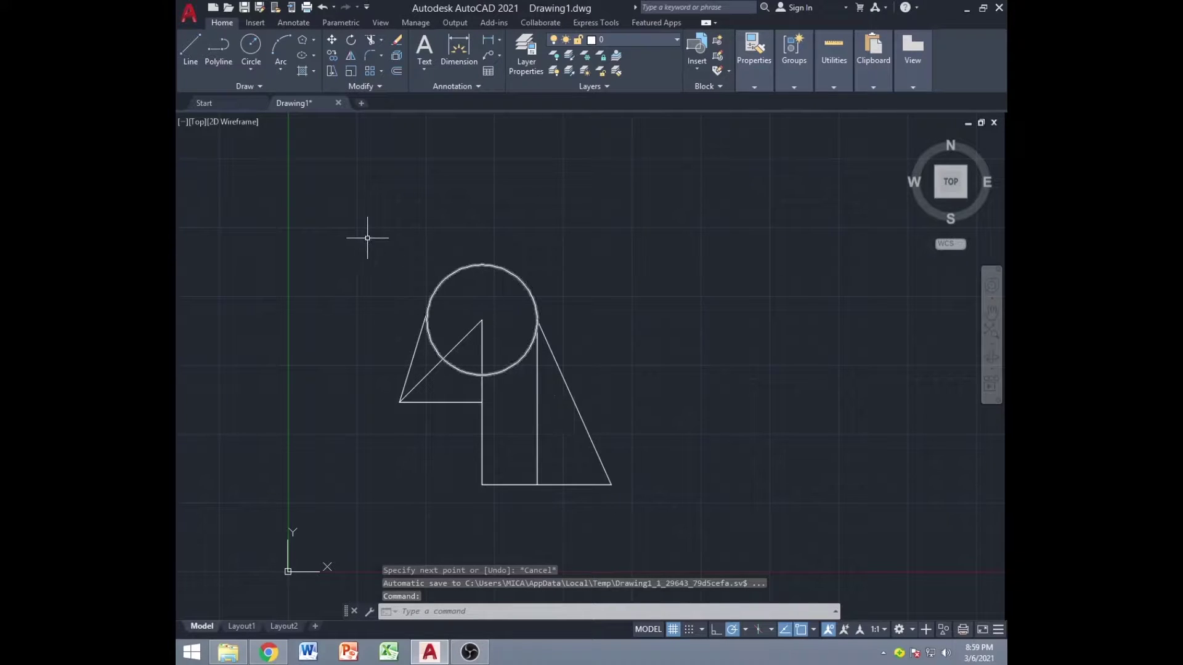
Draw a 6-sided polygon inscribed in a circle of radius 4 in the empty space beside the first figure
mouse_move(682, 459)
middle_mouse_down()
mouse_move(667, 435)
mouse_move(596, 412)
middle_mouse_up()
middle_click_drag(767, 365, 507, 365)
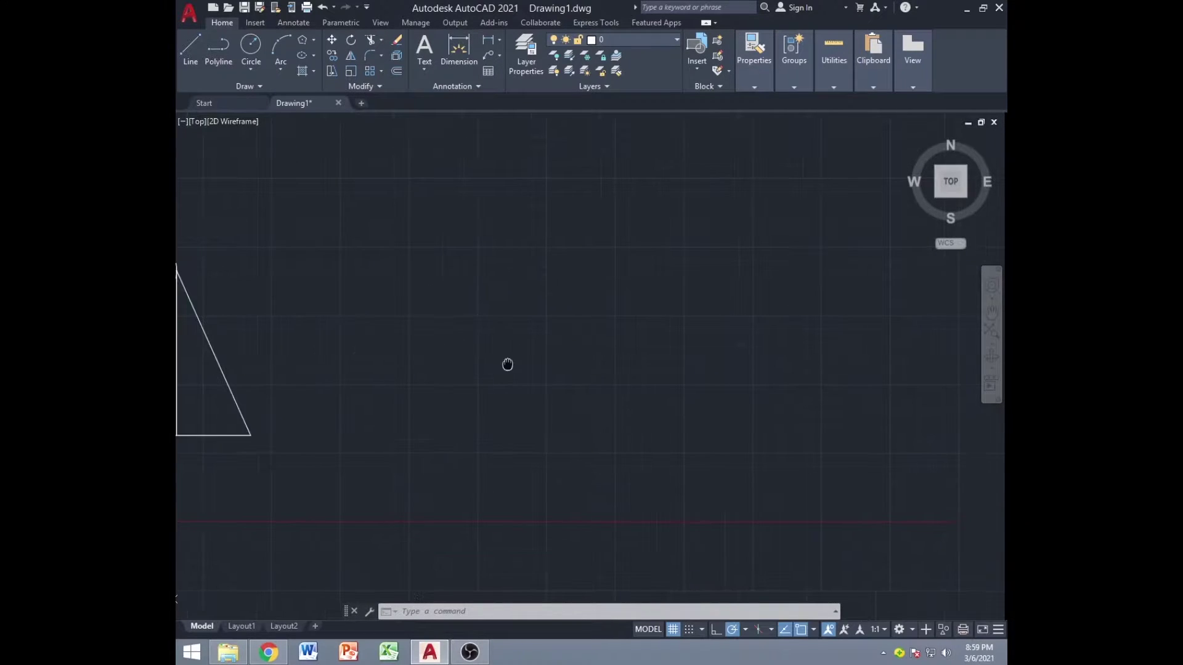
left_click(313, 41)
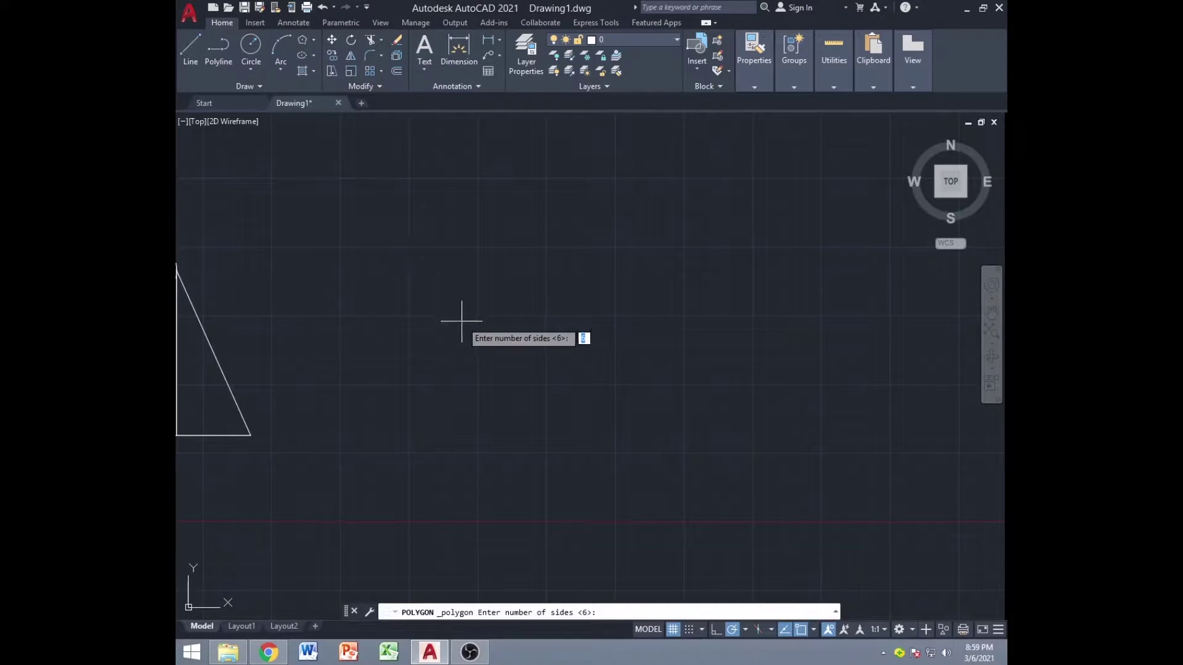
key("Return")
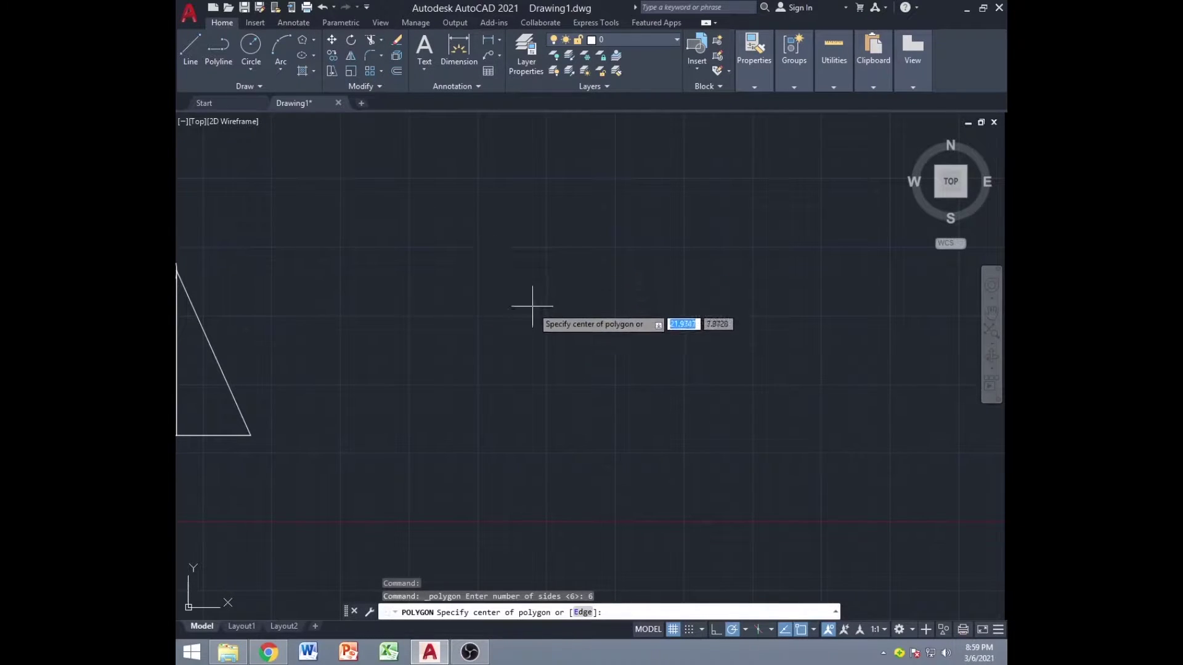
left_click(544, 340)
left_click(579, 376)
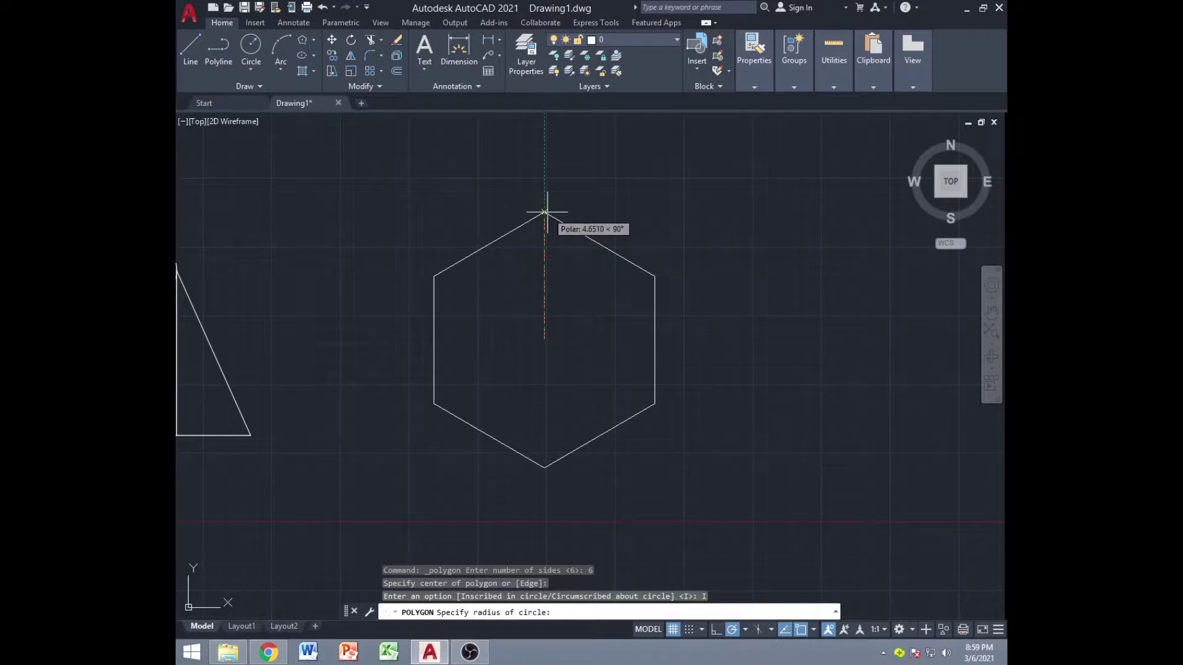
type("4")
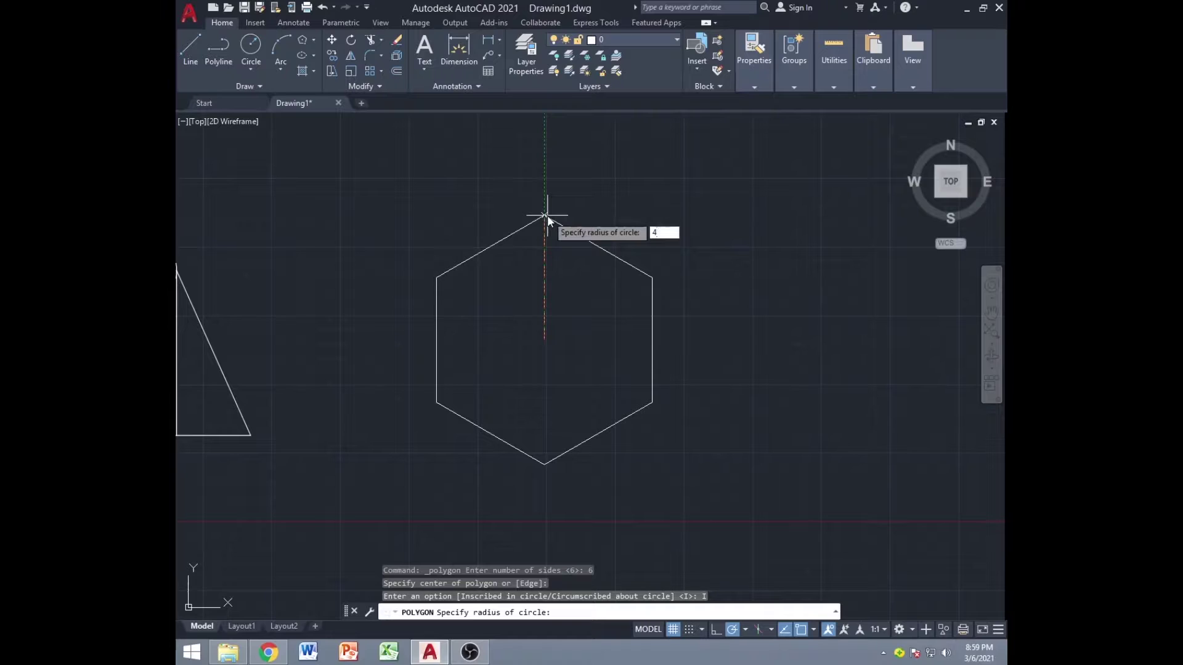
key("Return")
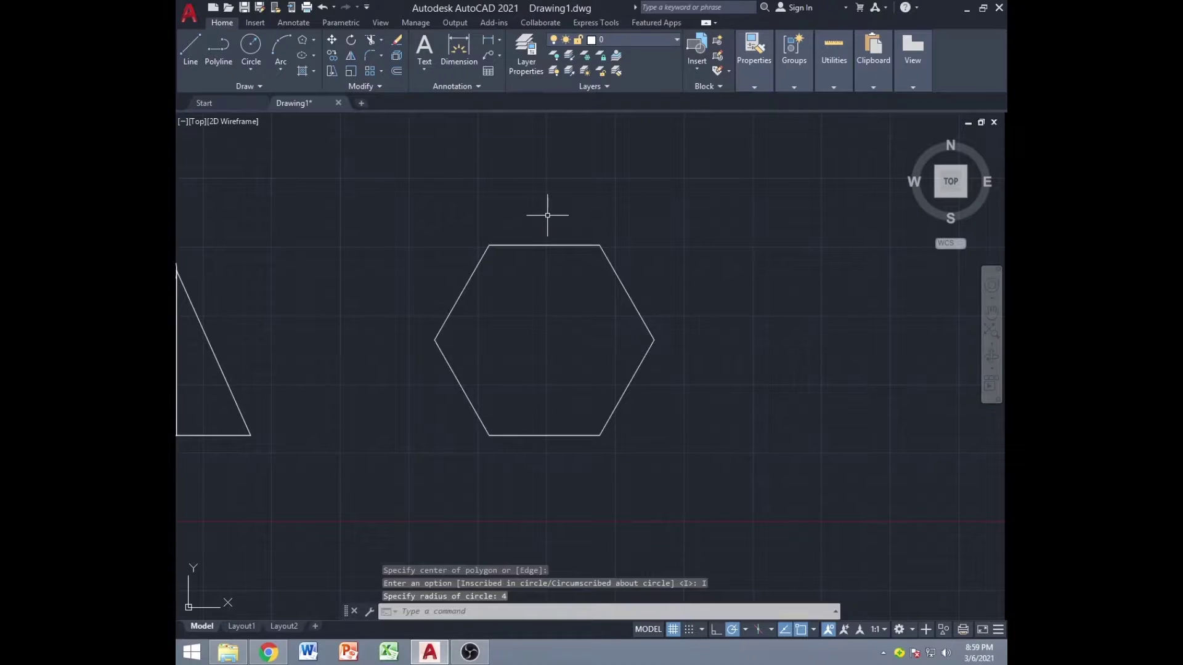
Rotate the hexagon clockwise about its upper-left vertex until that vertex points straight up
left_click(498, 244)
left_click(351, 40)
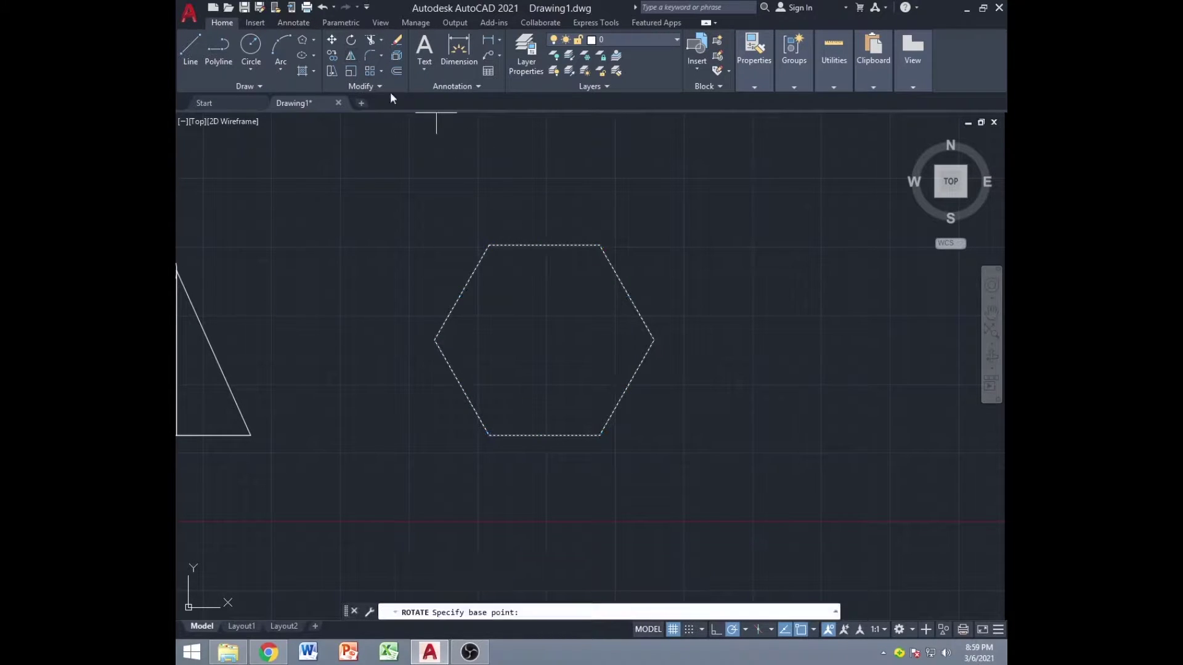
left_click(489, 245)
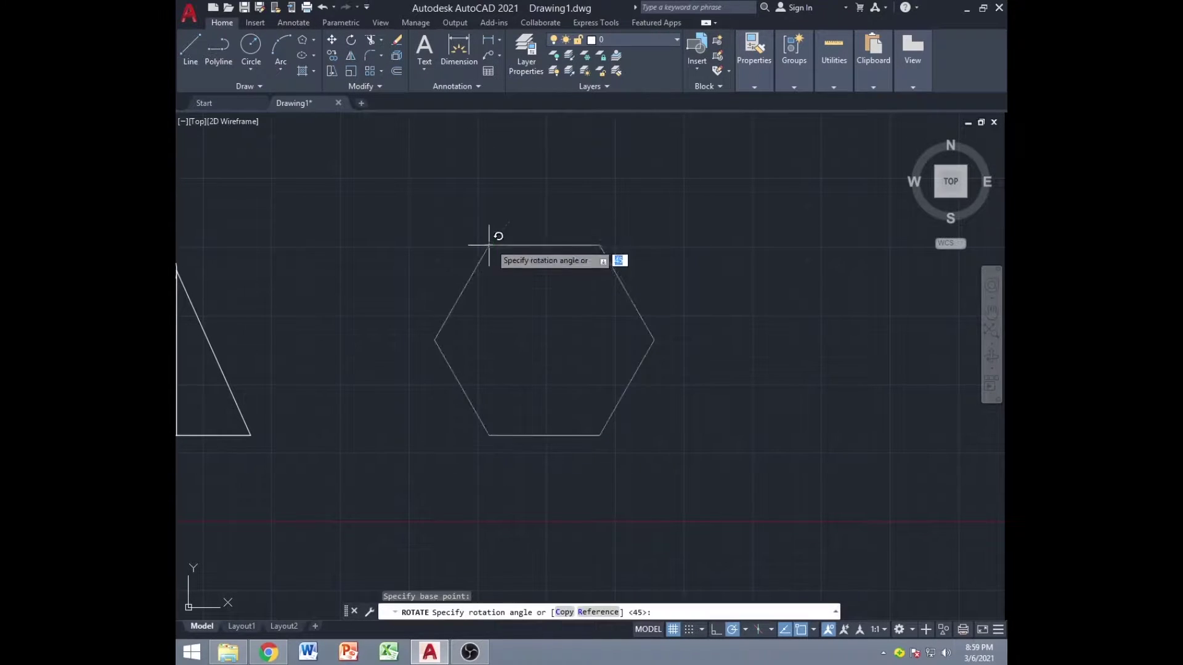
left_click(548, 278)
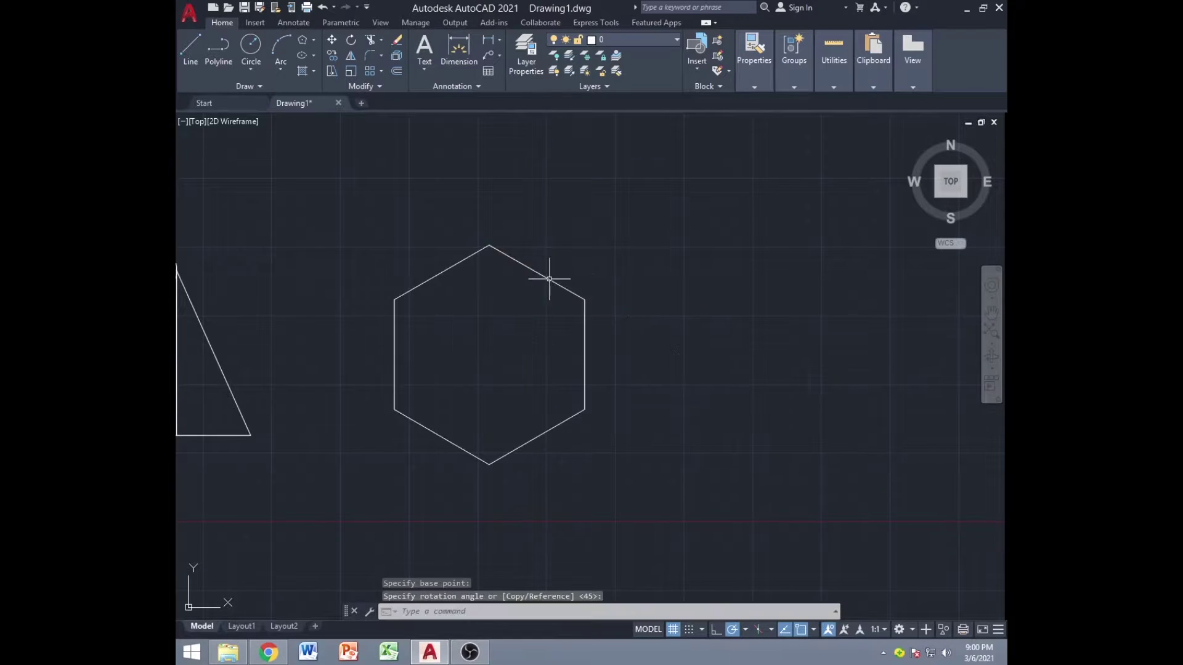
Draw a circle of radius 1.73 inside the hexagon, tangent to its two upper slanted sides
left_click(250, 71)
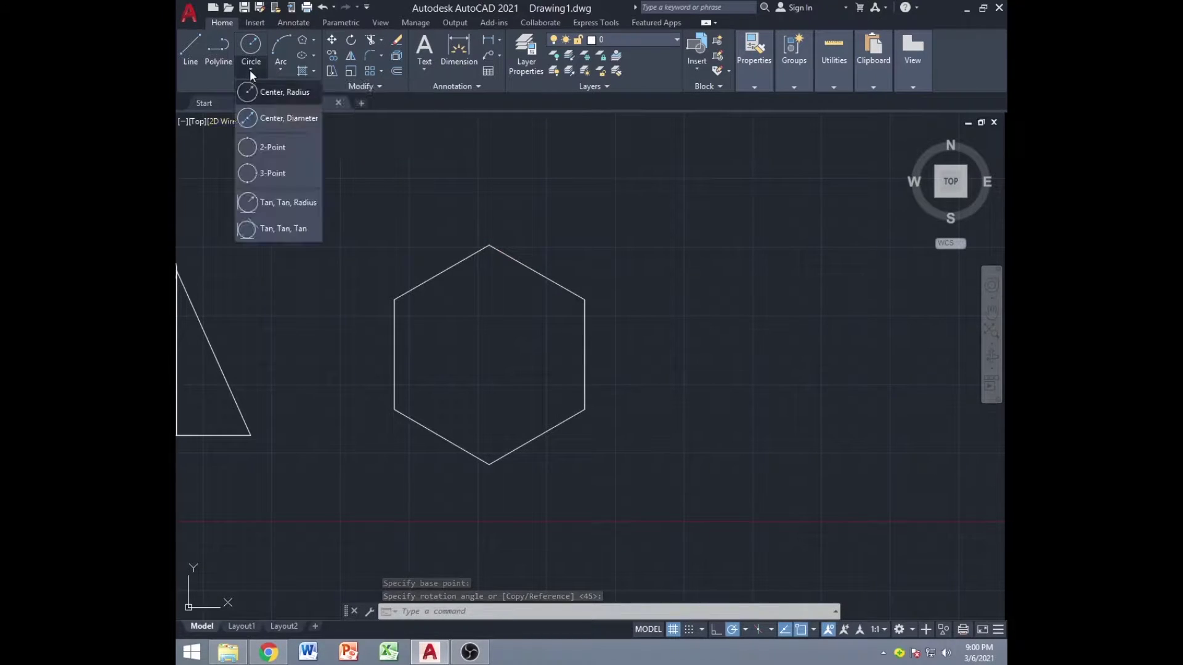
left_click(270, 204)
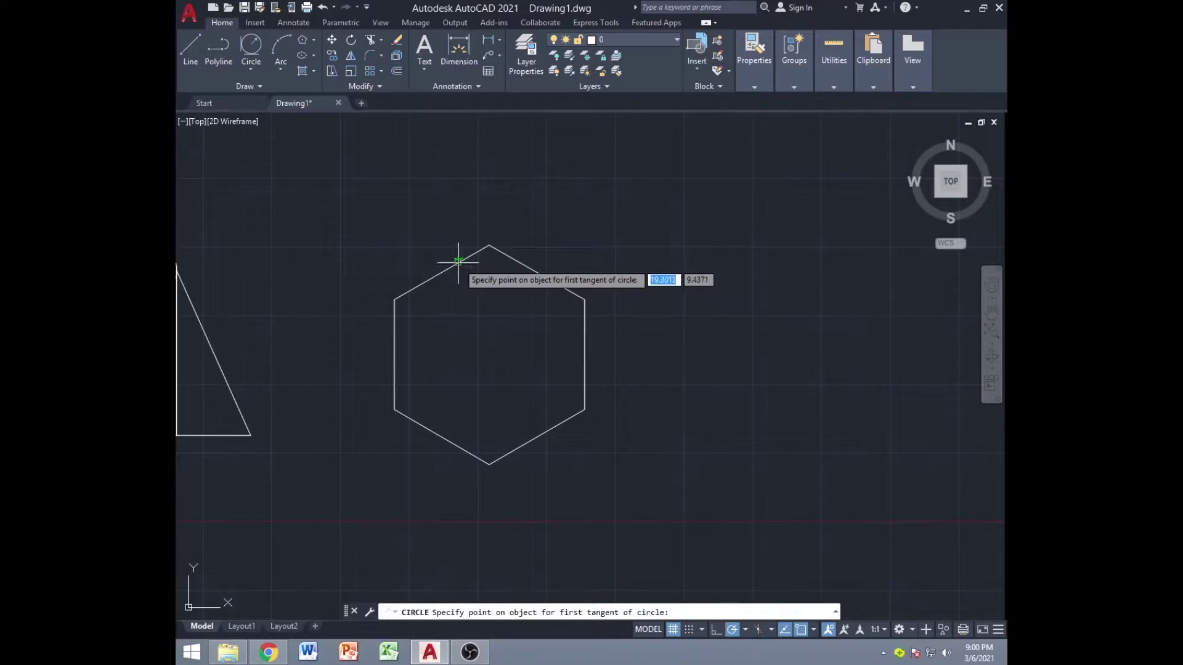
left_click(455, 264)
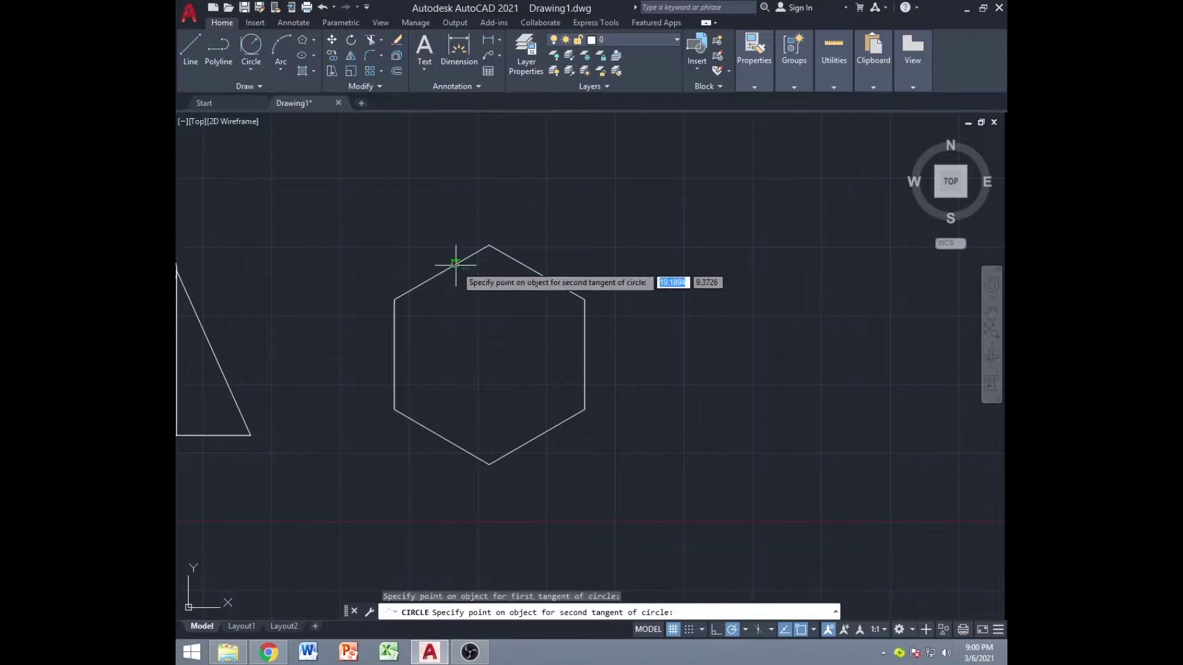
left_click(516, 258)
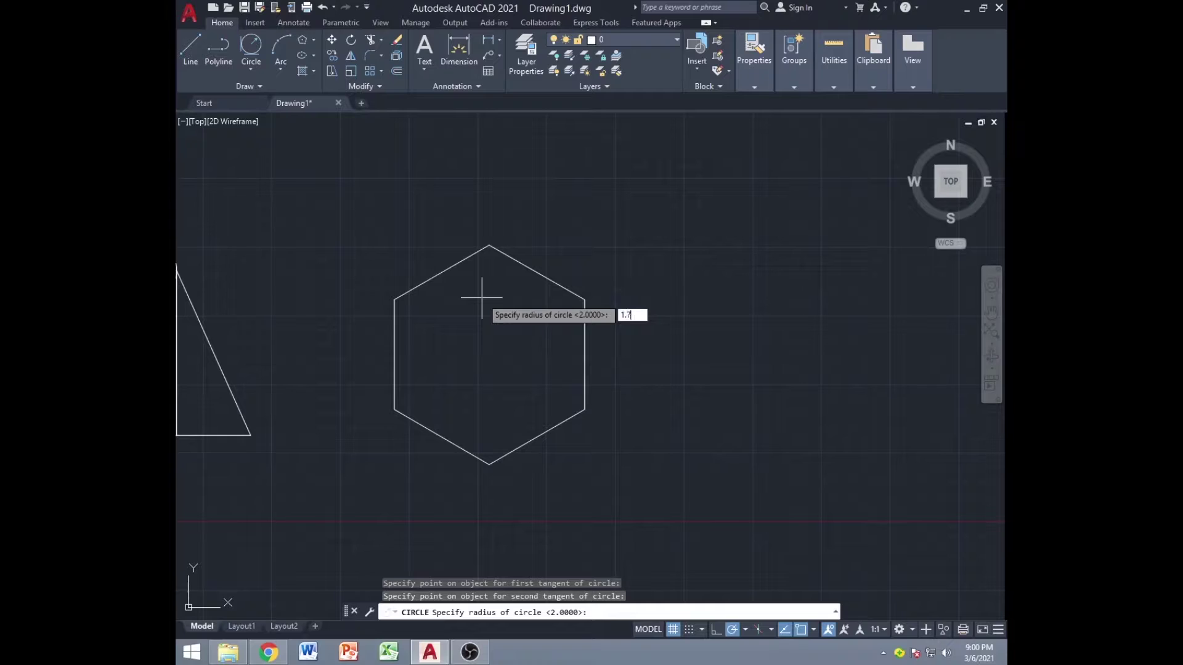
type("1.73")
key("Return")
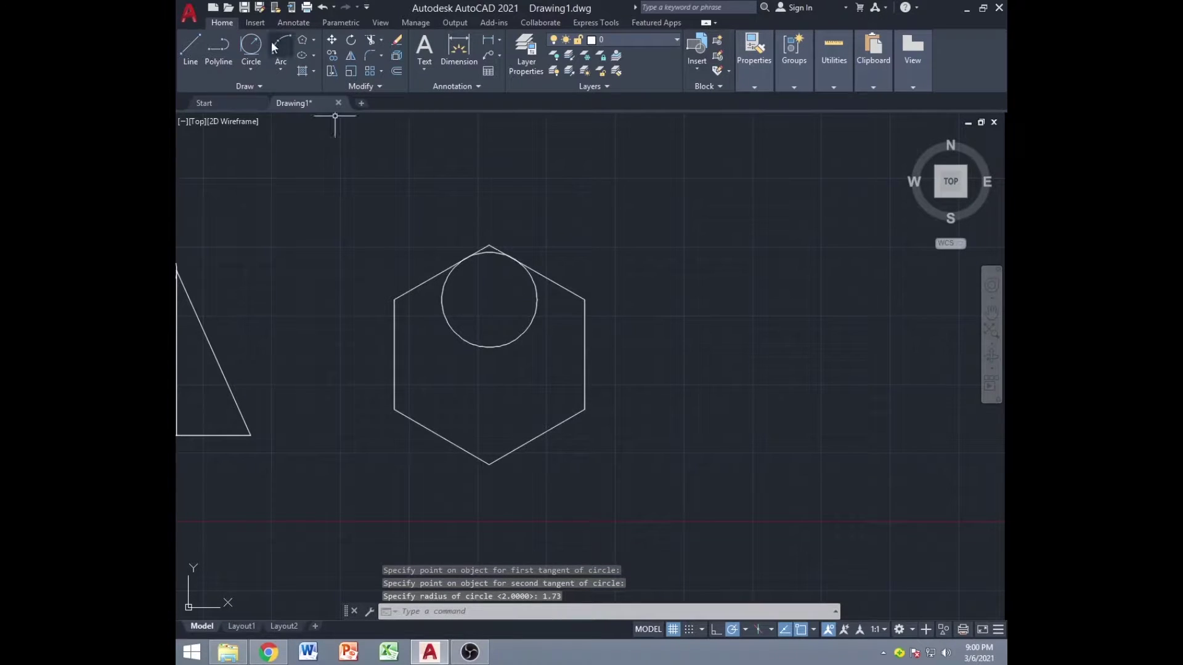
Draw a circle of radius 1.73 tangent to the hexagon's right vertical side and lower-right slanted side
left_click(252, 46)
left_click(584, 369)
left_click(548, 425)
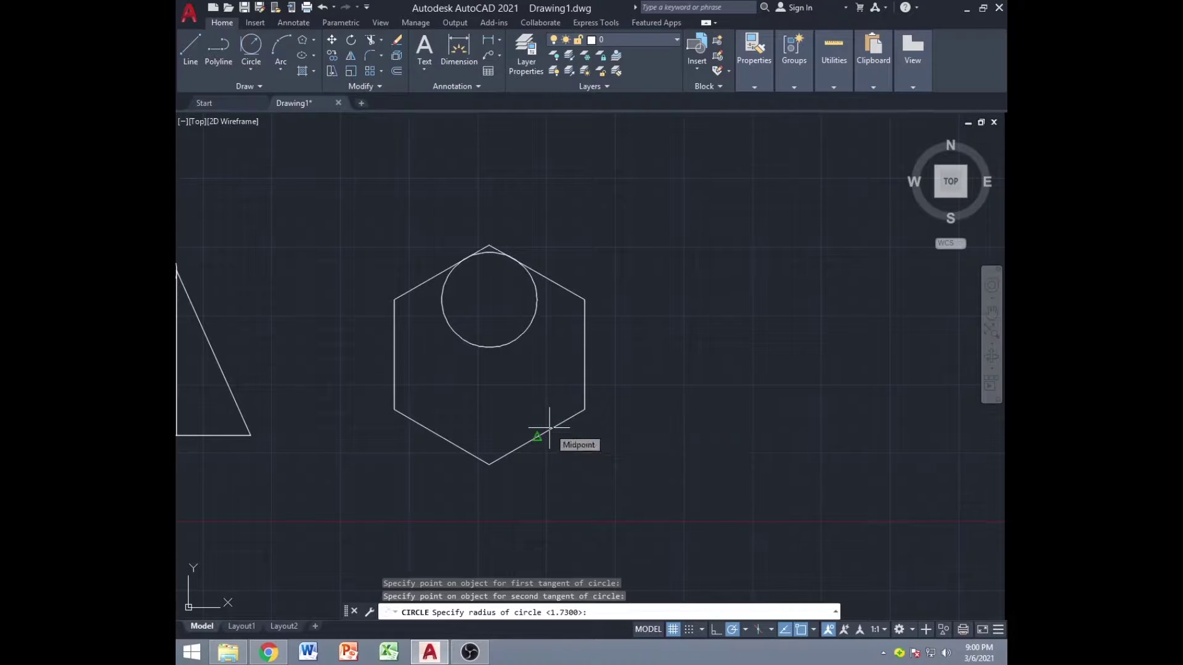
type("1.73")
key("Return")
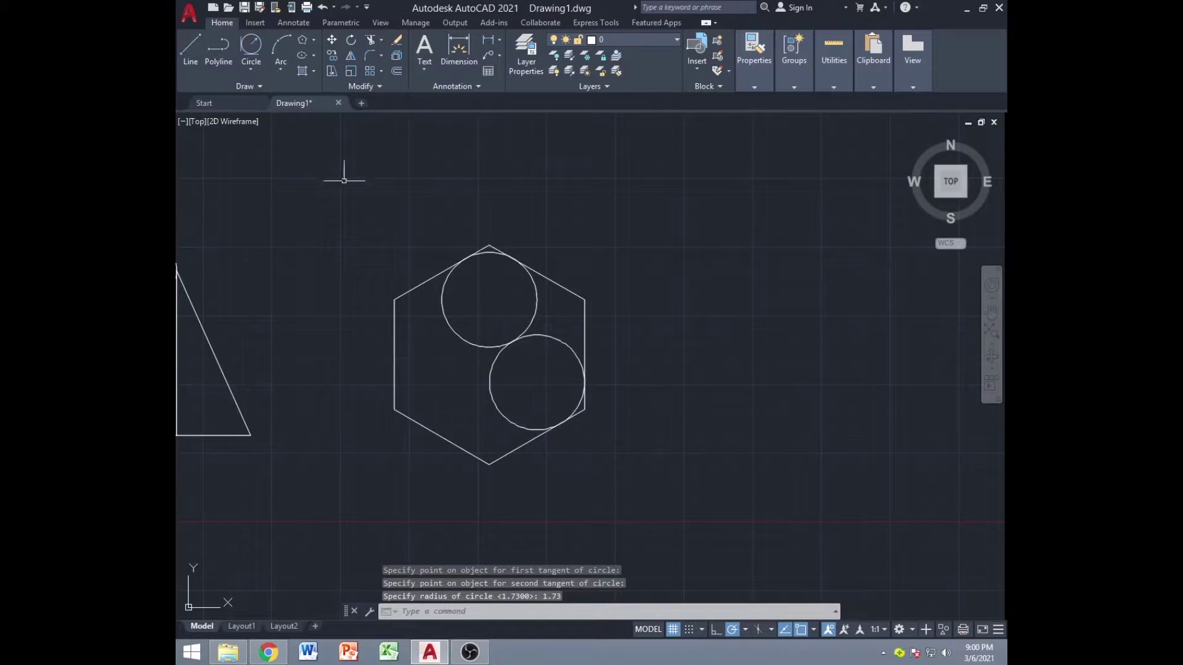
Draw a circle of radius 1.73 tangent to the hexagon's left vertical side and lower-left slanted side
key("Return")
left_click(396, 370)
left_click(430, 429)
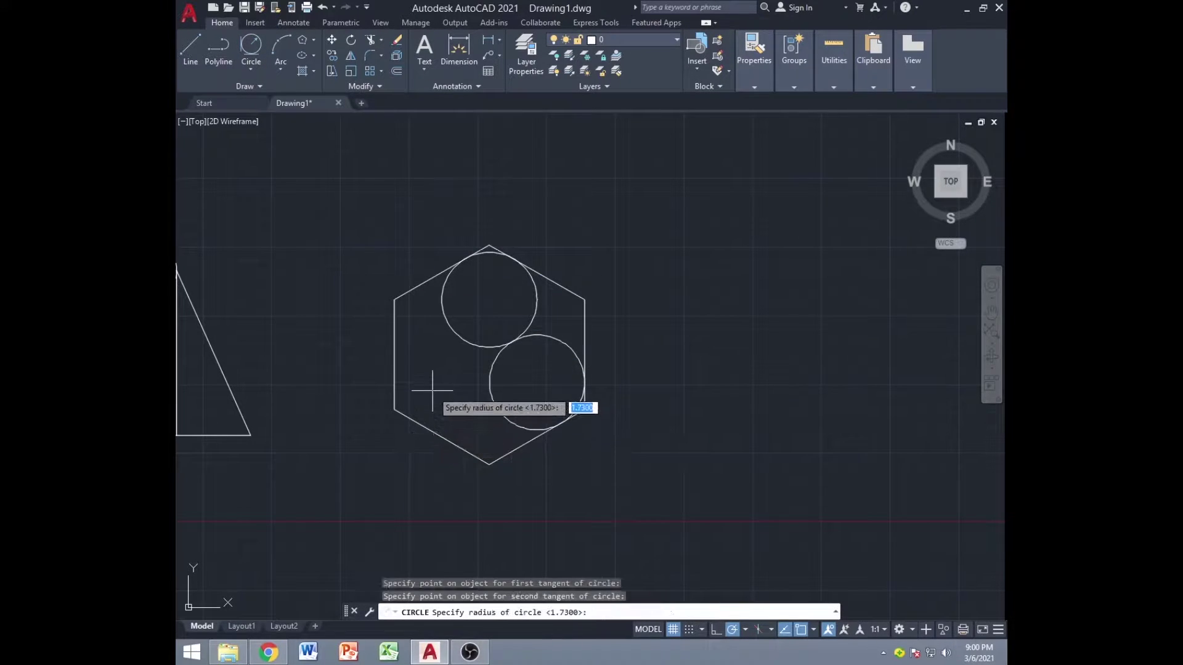
type("1.73")
key("Return")
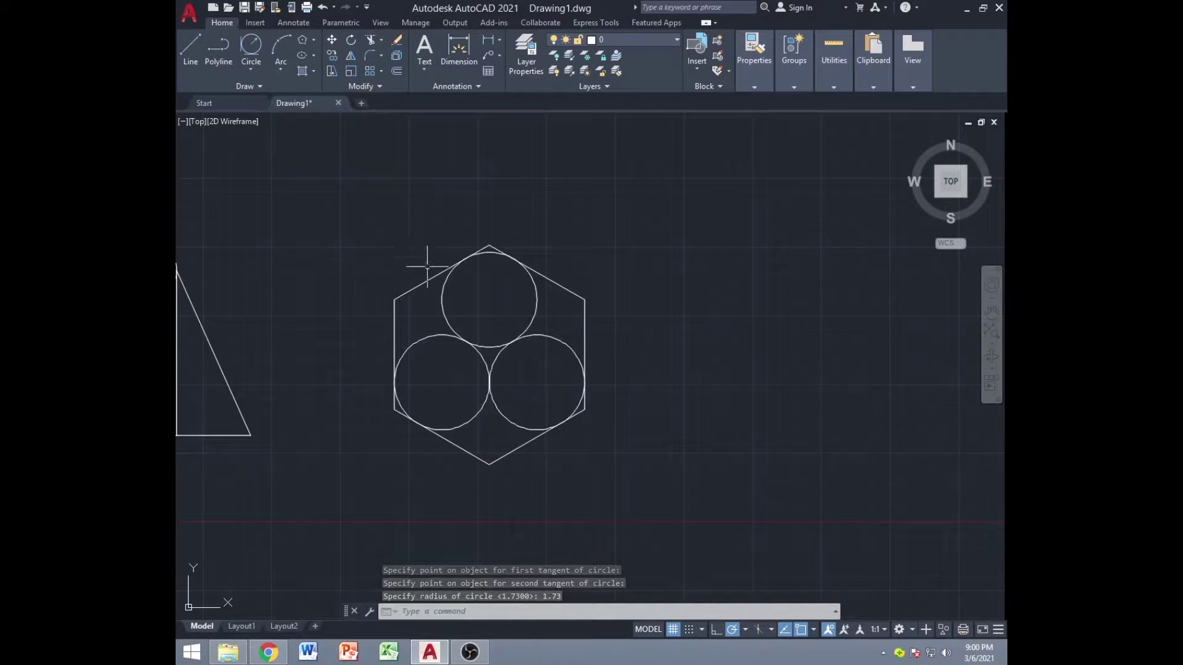
Move the hexagon and its three circles a short distance left, closer to the first figure, using the top vertex as base point
left_click(338, 235)
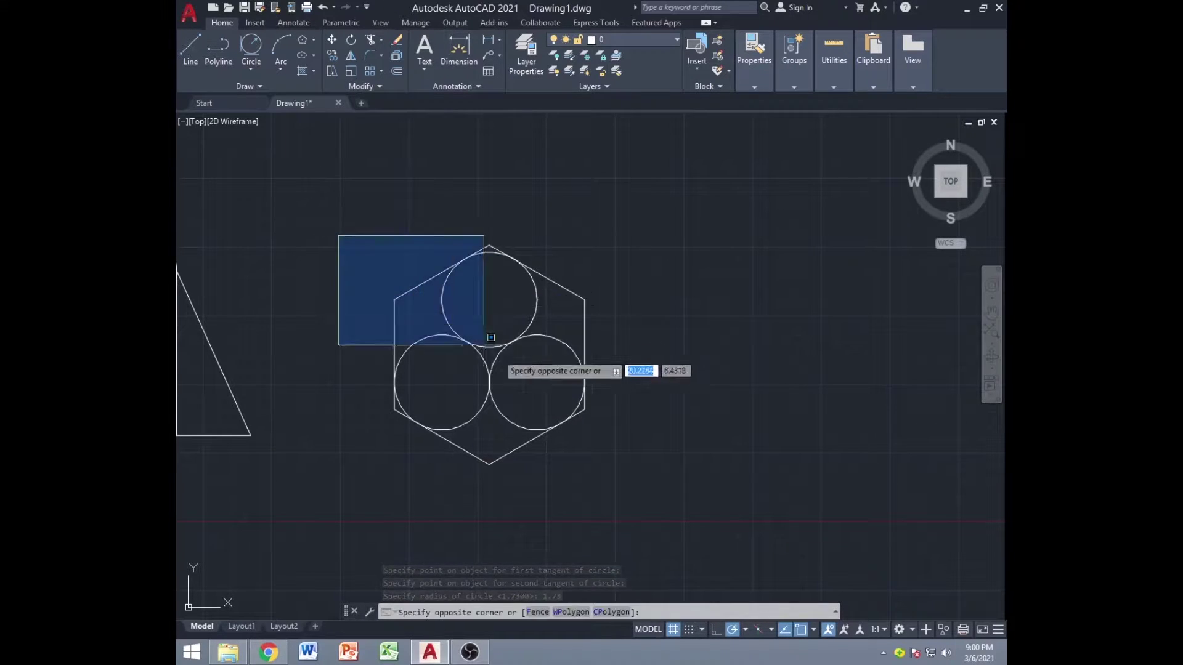
left_click(612, 475)
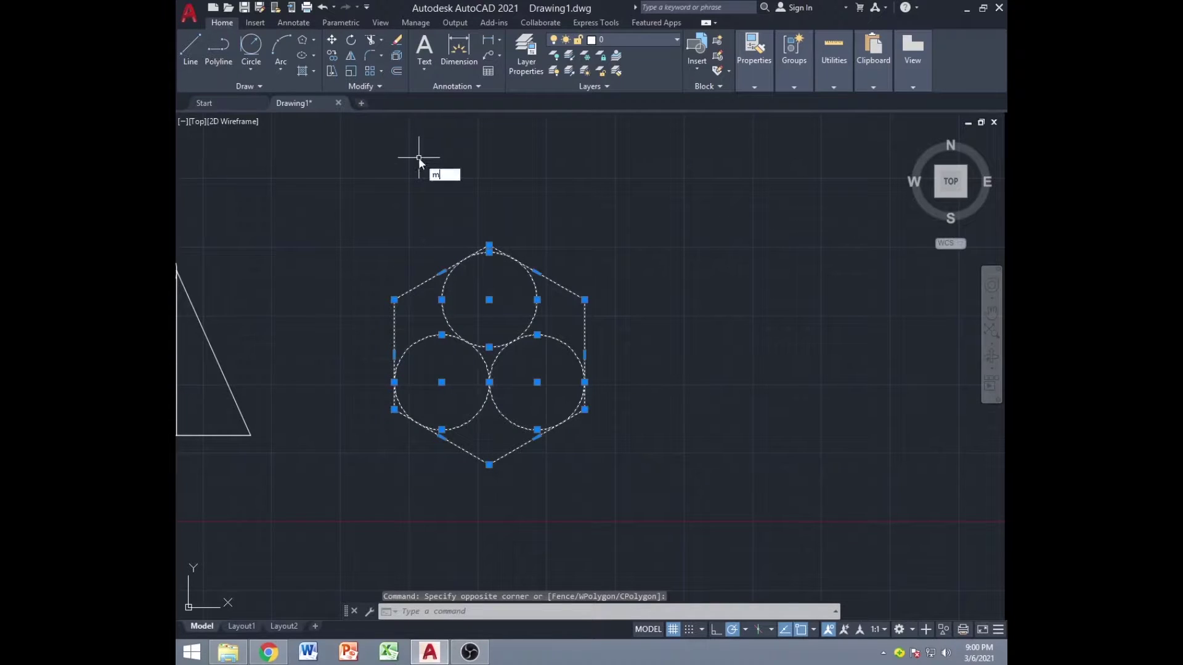
key("Return")
left_click(489, 247)
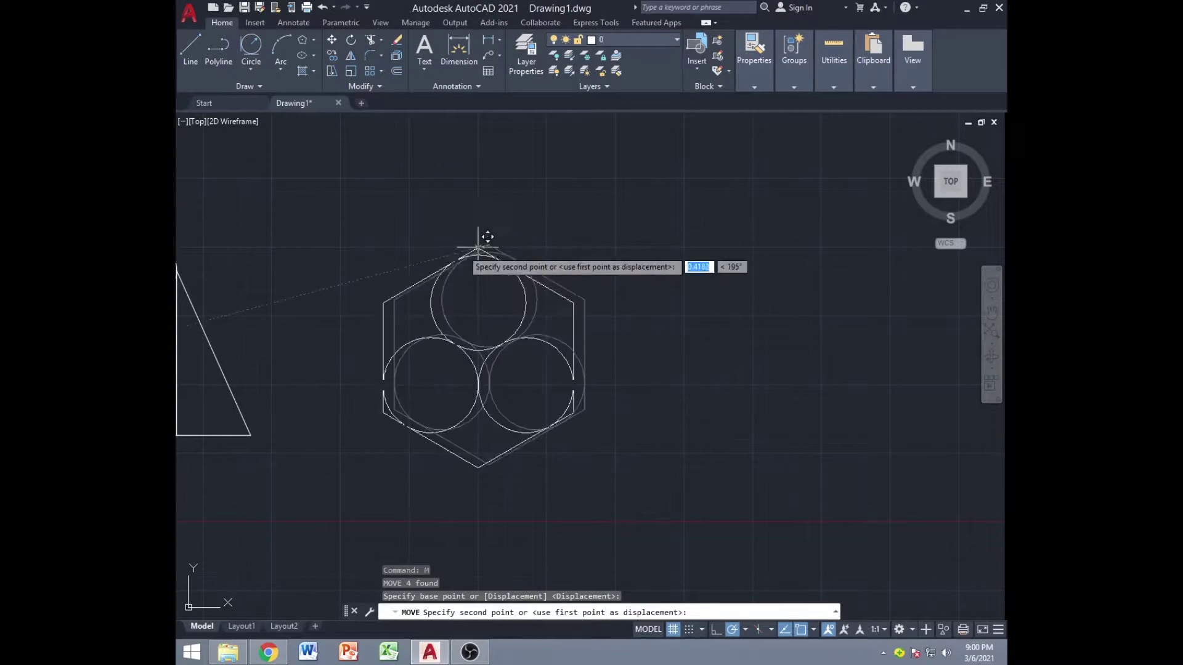
left_click(367, 236)
Draw a vertical line 8 units long downward in the empty space right of the hexagon
middle_click_drag(675, 316, 591, 273)
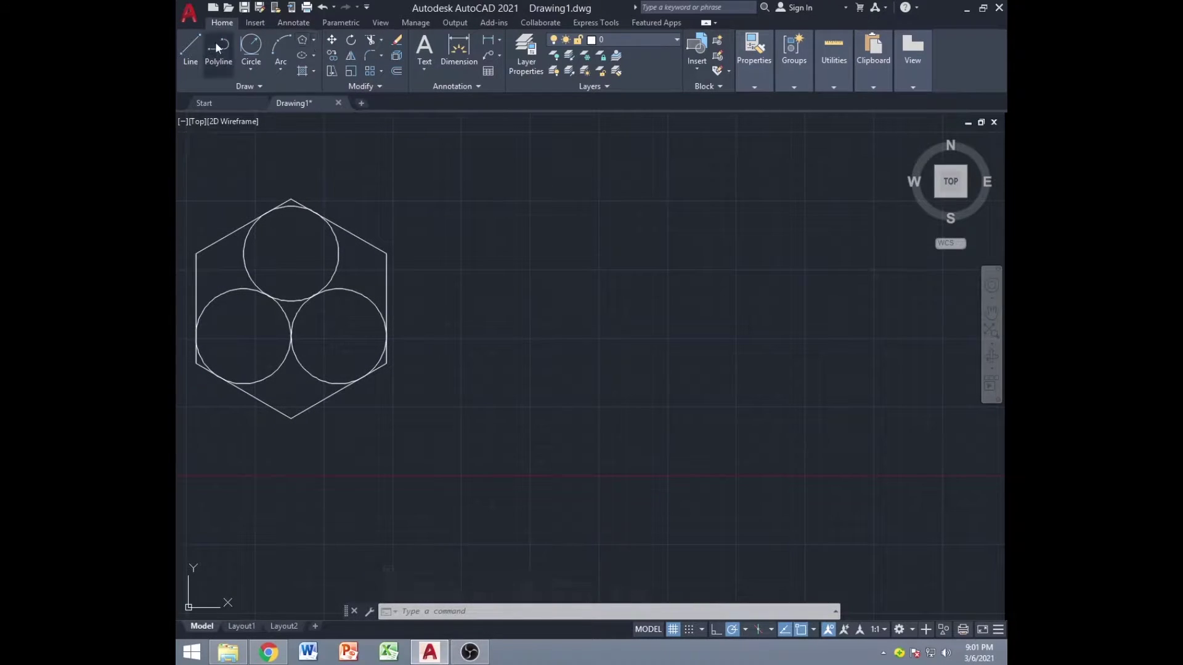
left_click(191, 48)
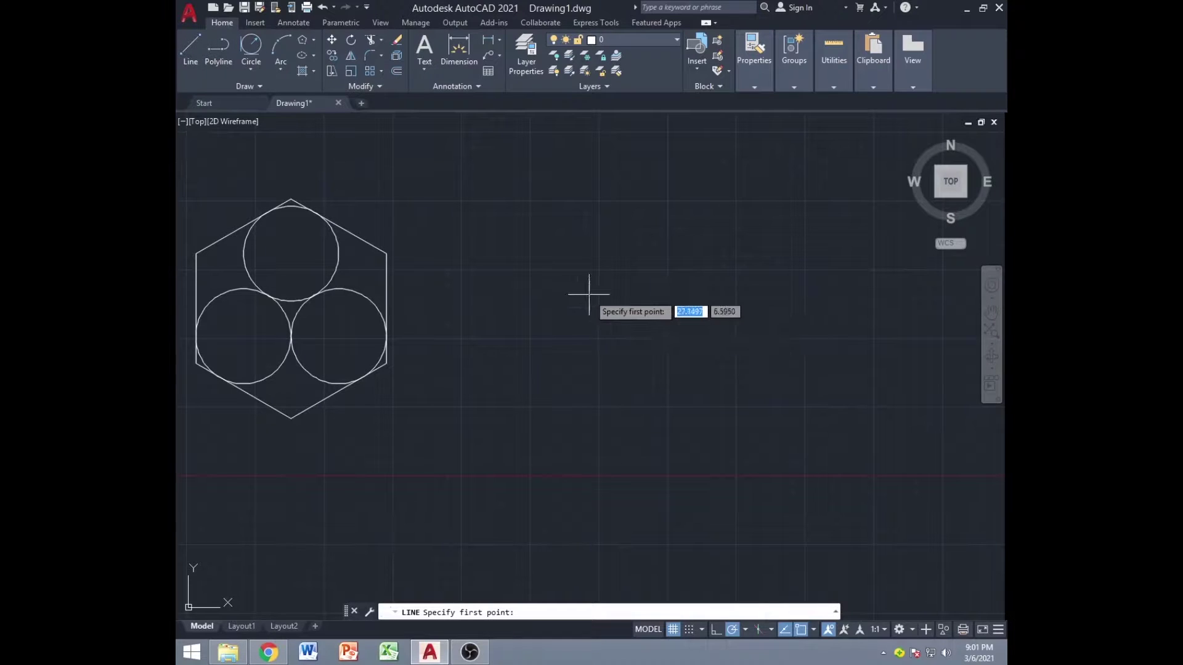
left_click(593, 250)
type("8")
key("Return")
key("ctrl+z")
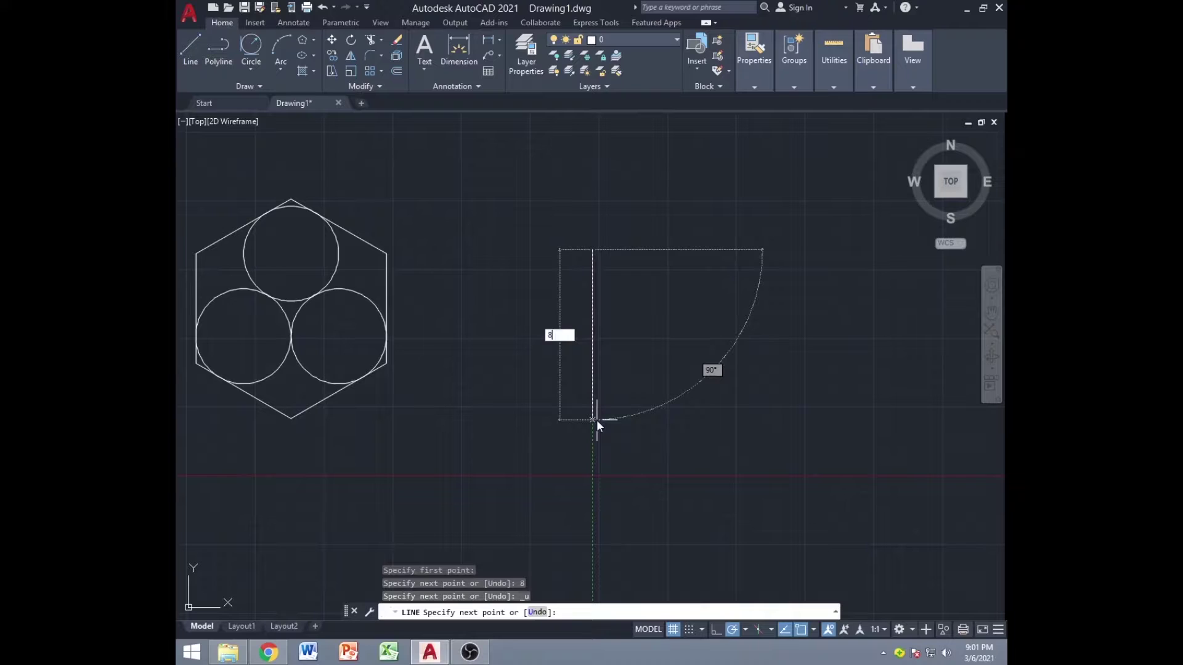
left_click(593, 419)
type("8")
key("Return")
key("Escape")
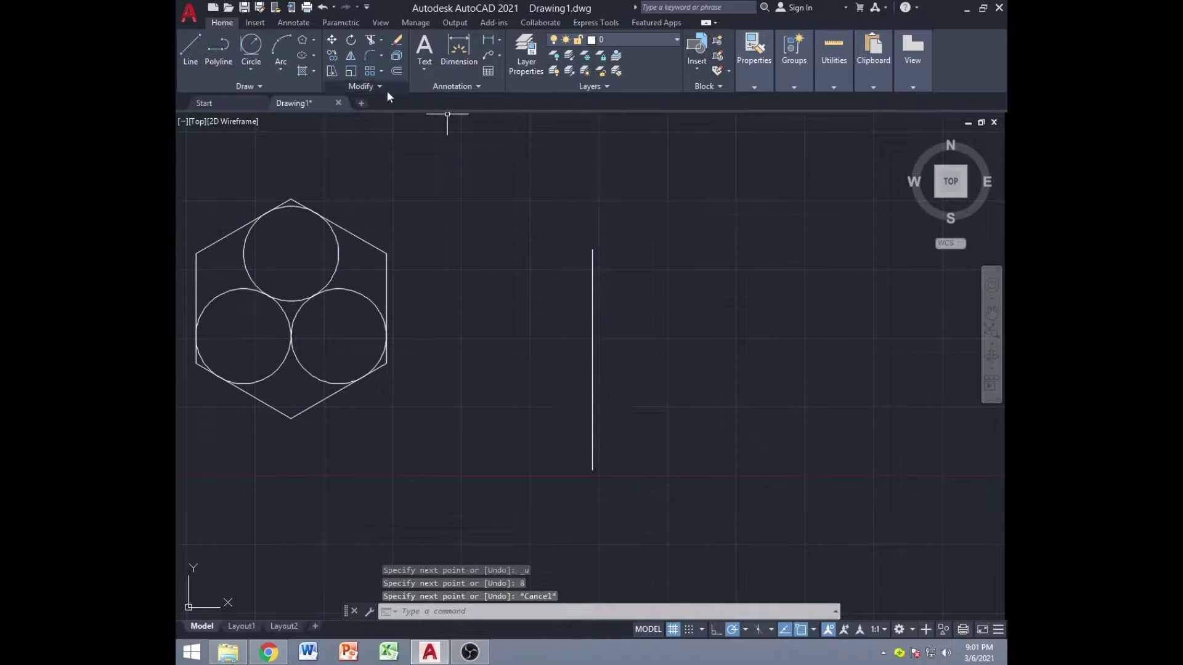
Copy the vertical line from its lower endpoint to three spots on its right at the same height
left_click(592, 355)
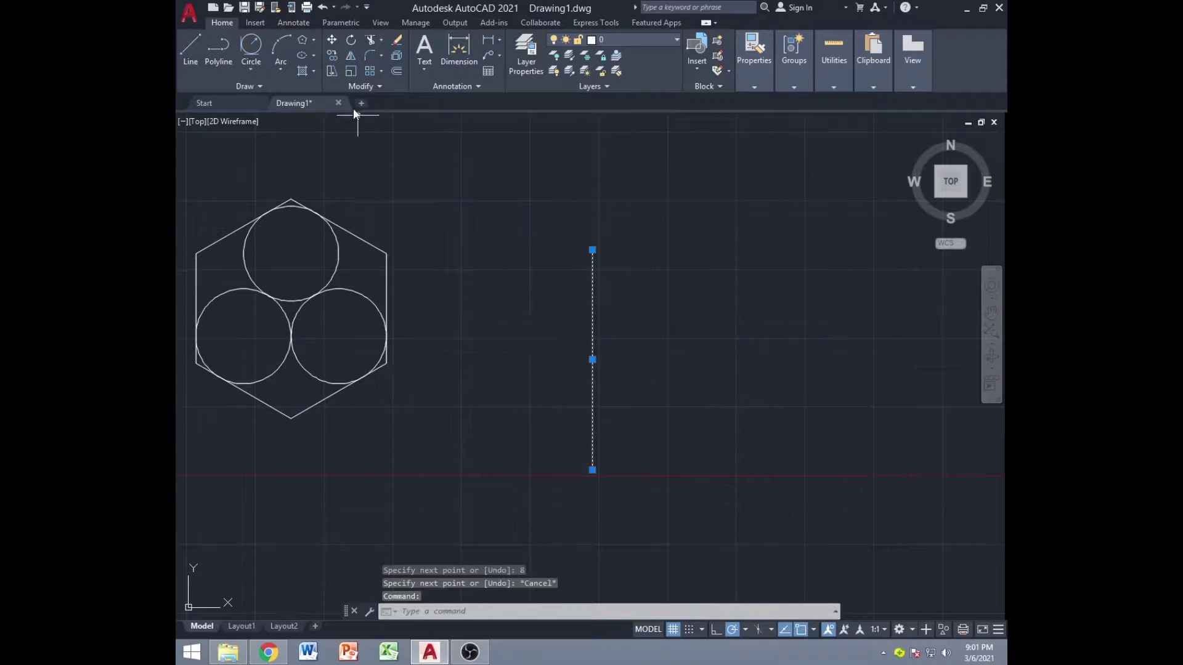
left_click(332, 56)
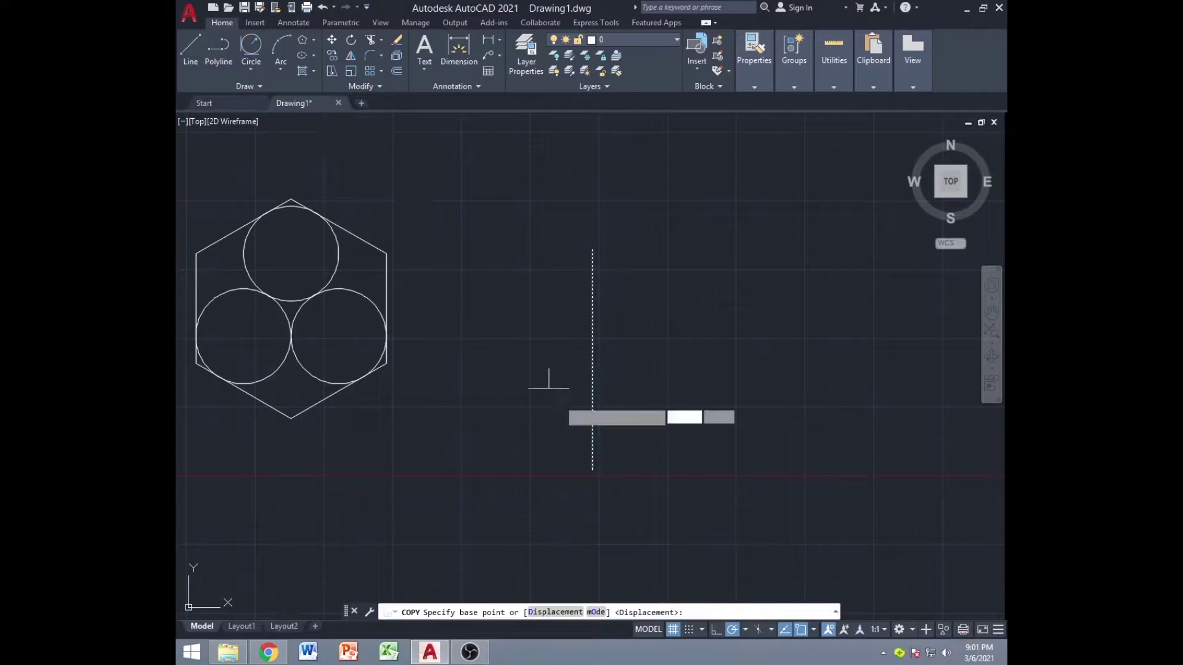
left_click(593, 470)
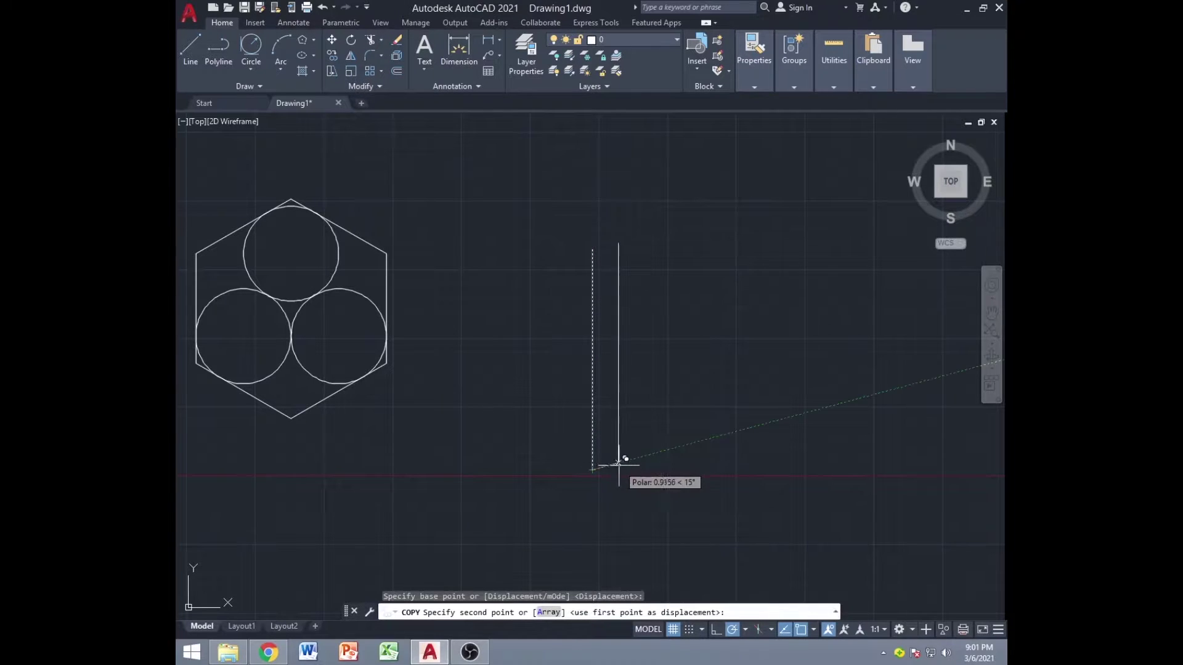
left_click(686, 470)
left_click(763, 469)
left_click(800, 469)
key("Escape")
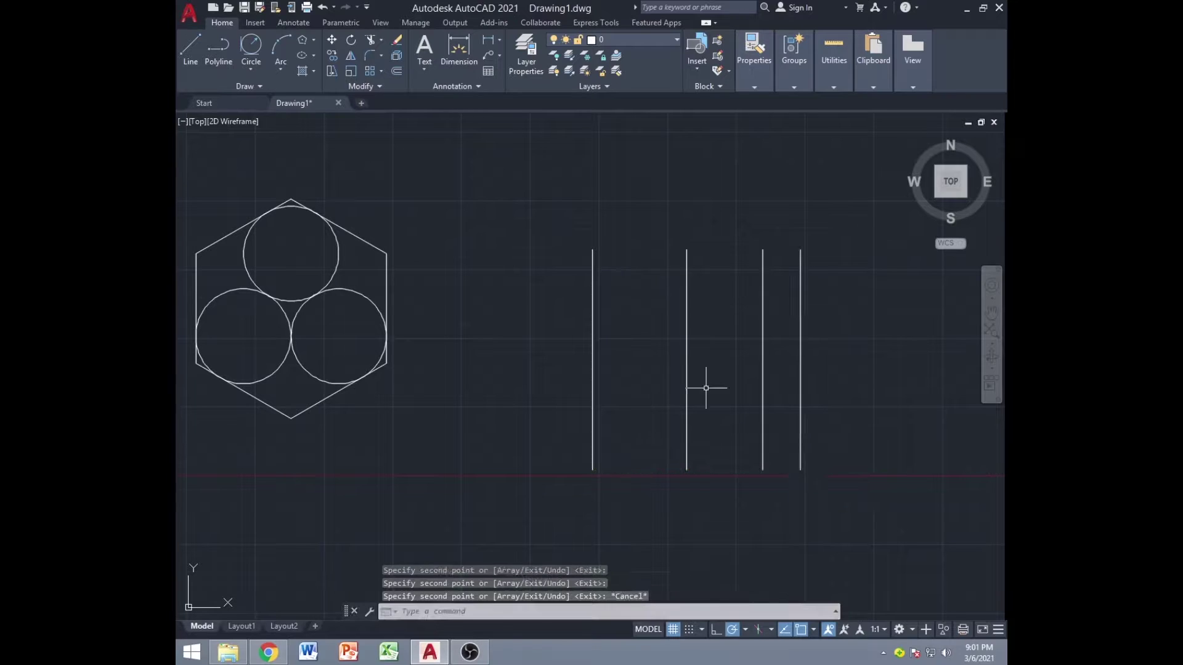
Move the copy nearest the original vertical line onto it, midpoint to midpoint
left_click(686, 348)
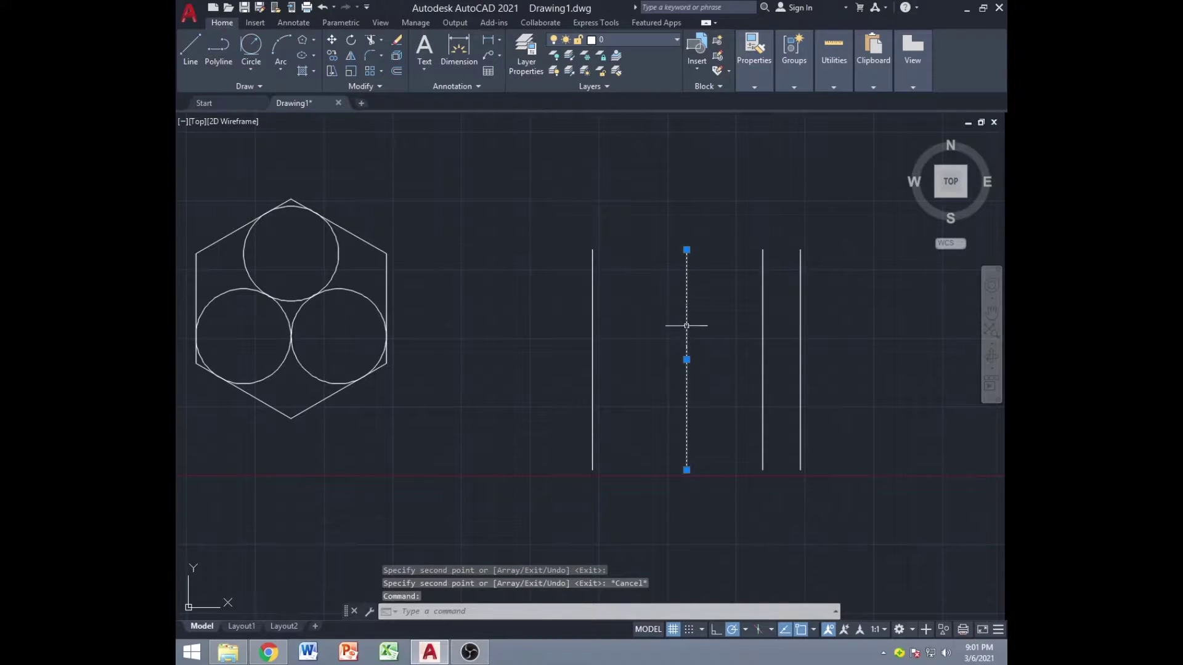
type("m")
key("Return")
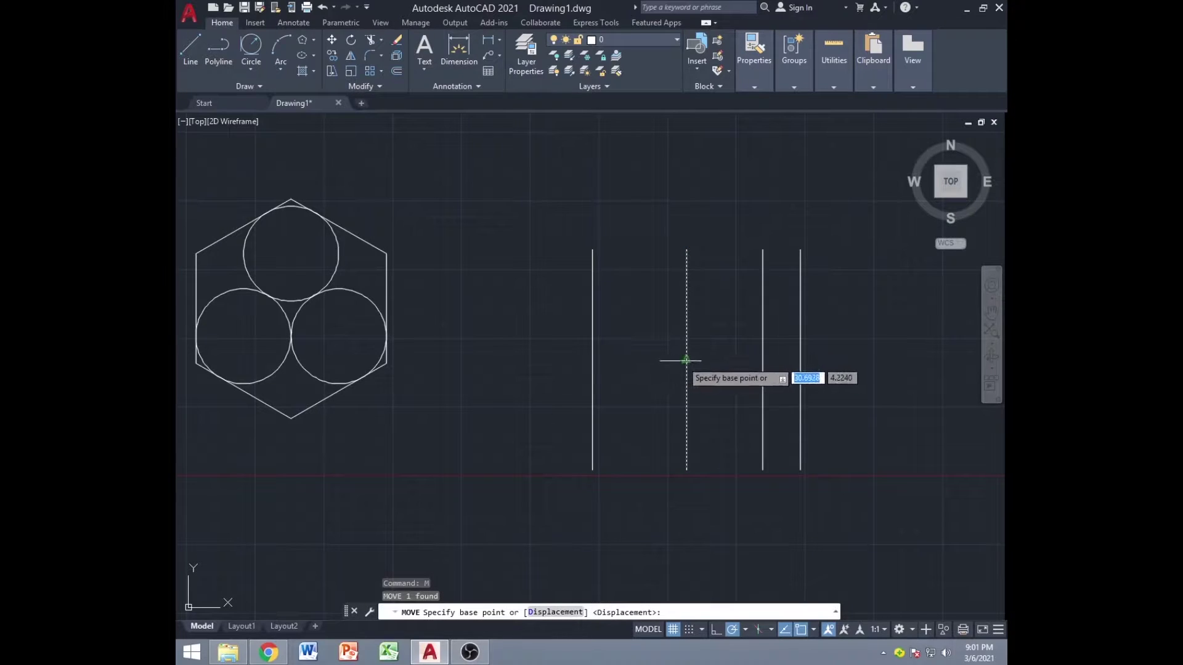
left_click(686, 360)
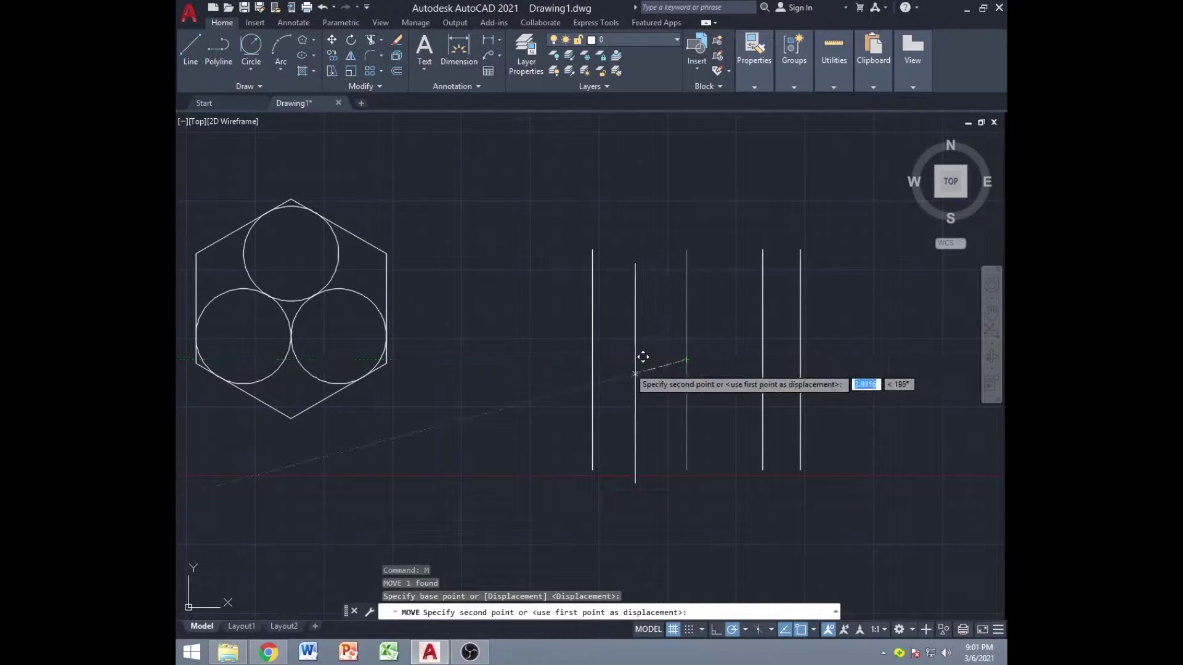
left_click(592, 359)
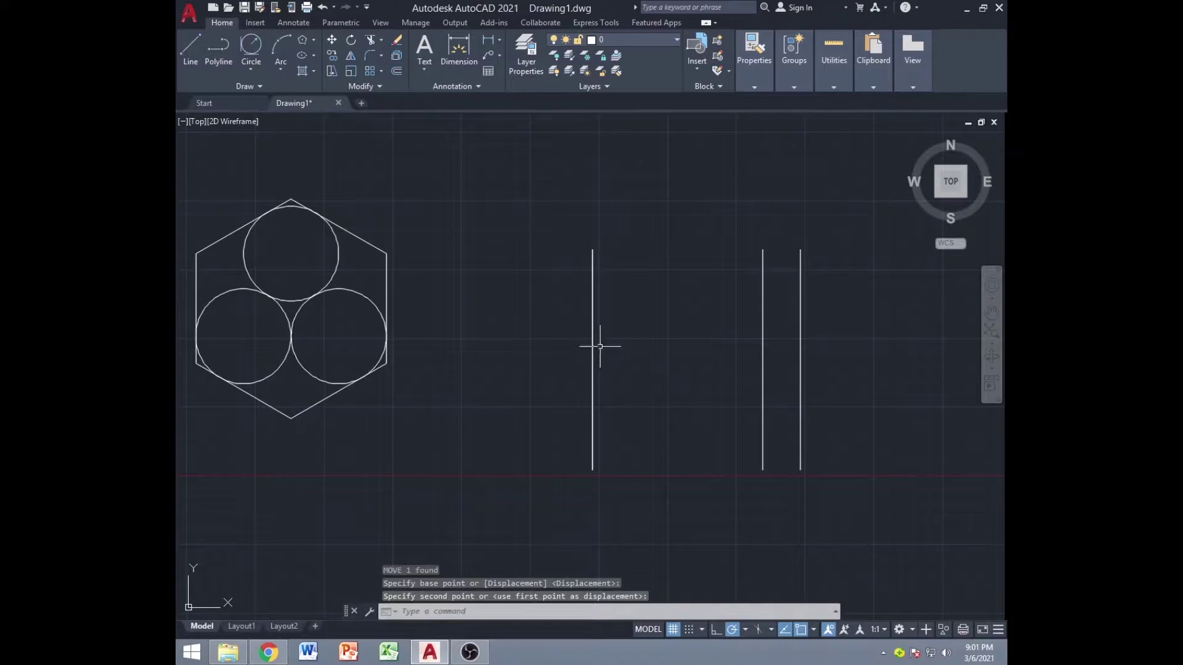
Rotate one of the overlapping vertical lines 270° about its midpoint to form a horizontal line crossing the other
left_click(591, 361)
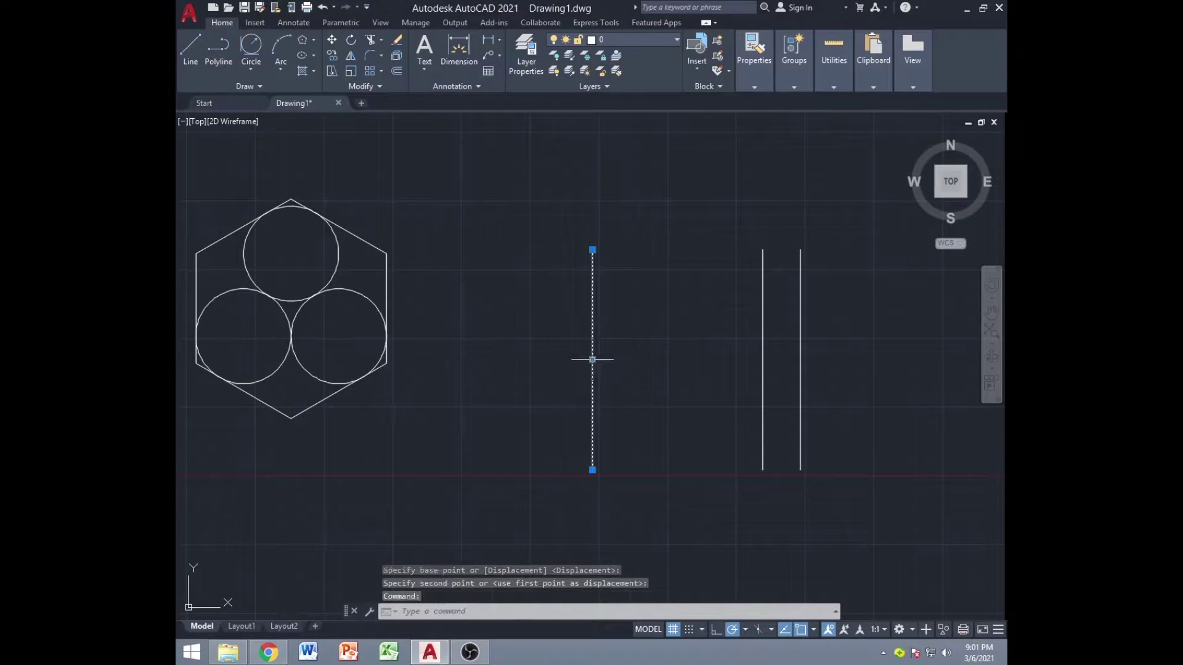
type("RO")
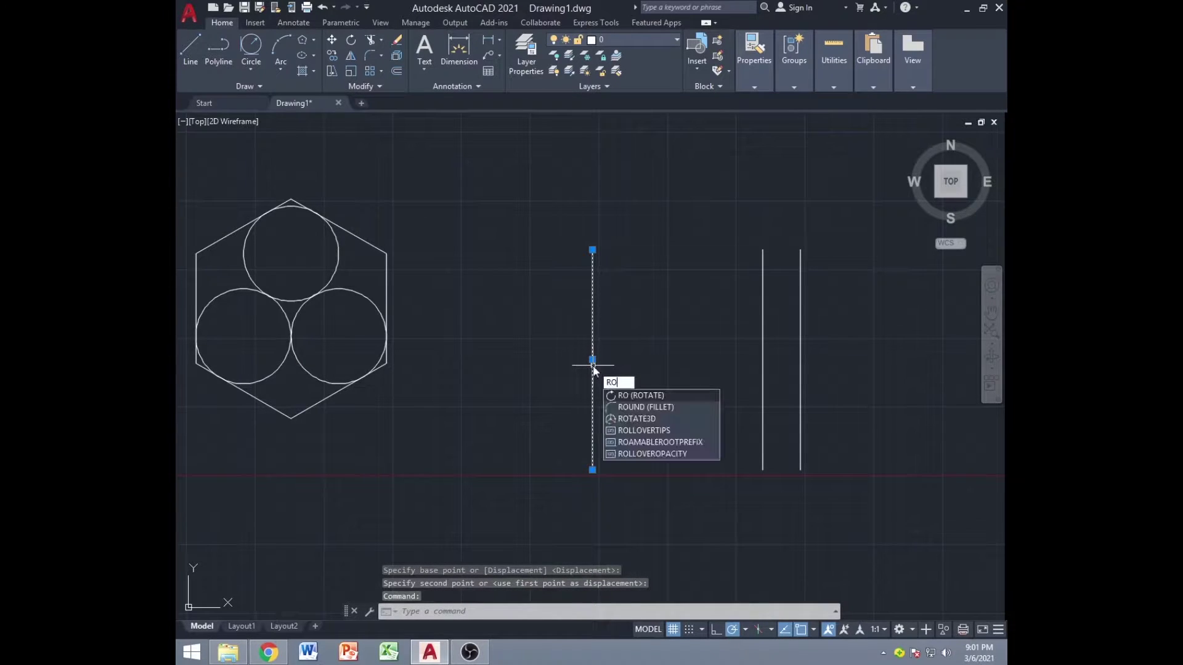
key("Return")
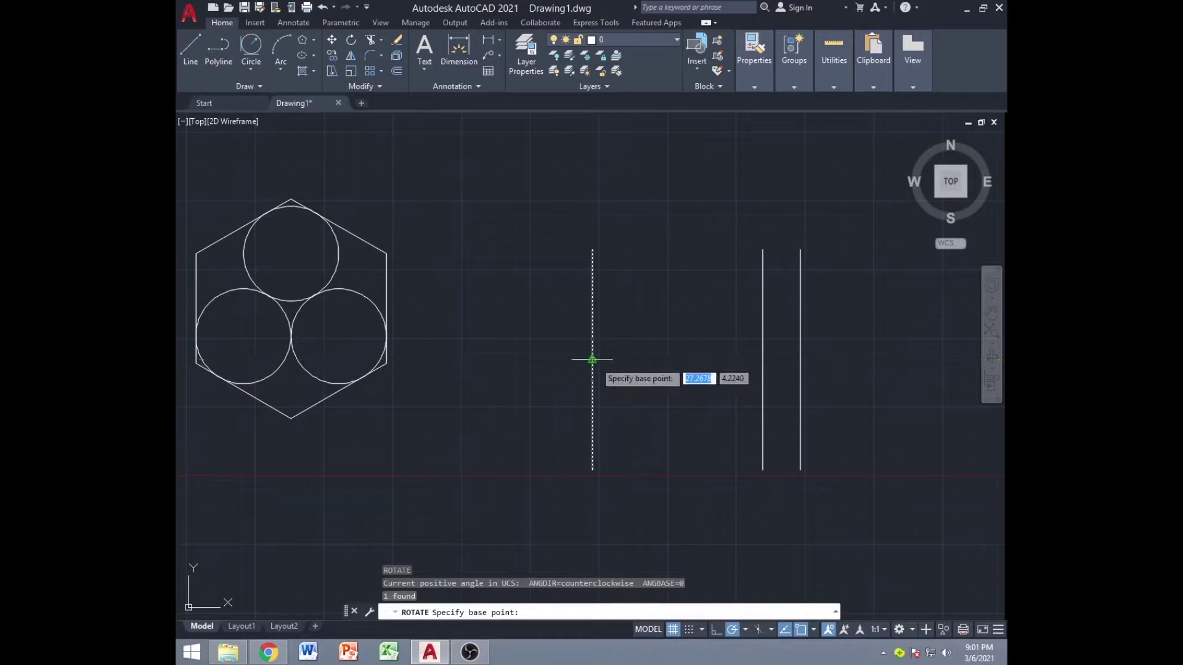
left_click(592, 359)
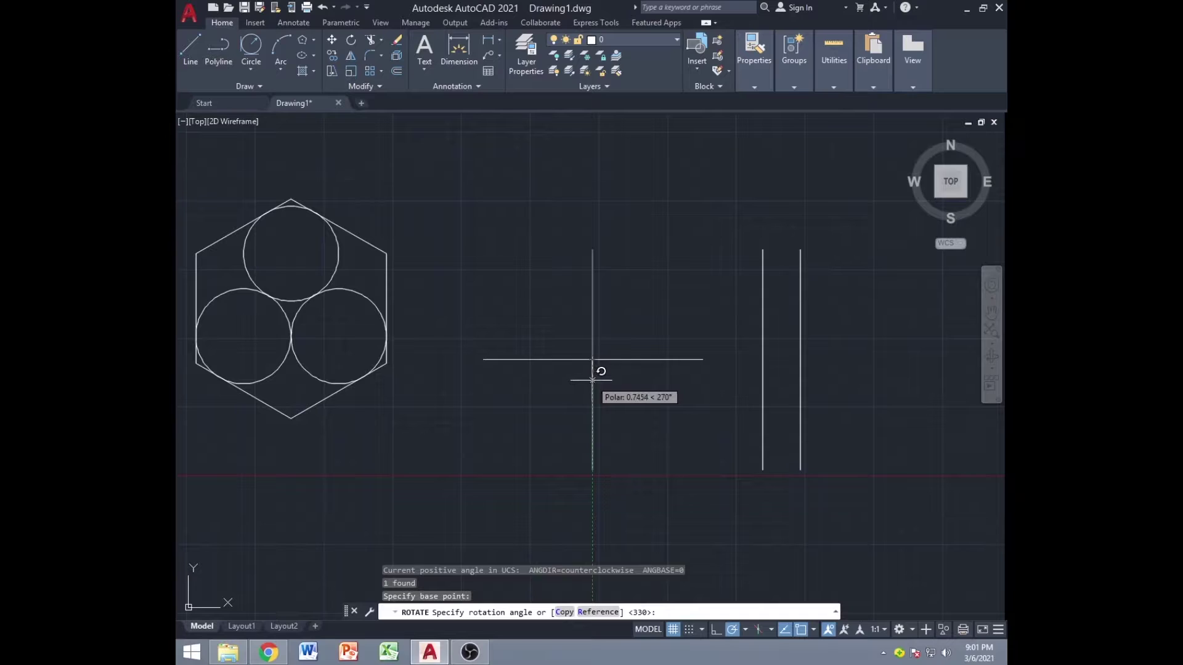
left_click(592, 381)
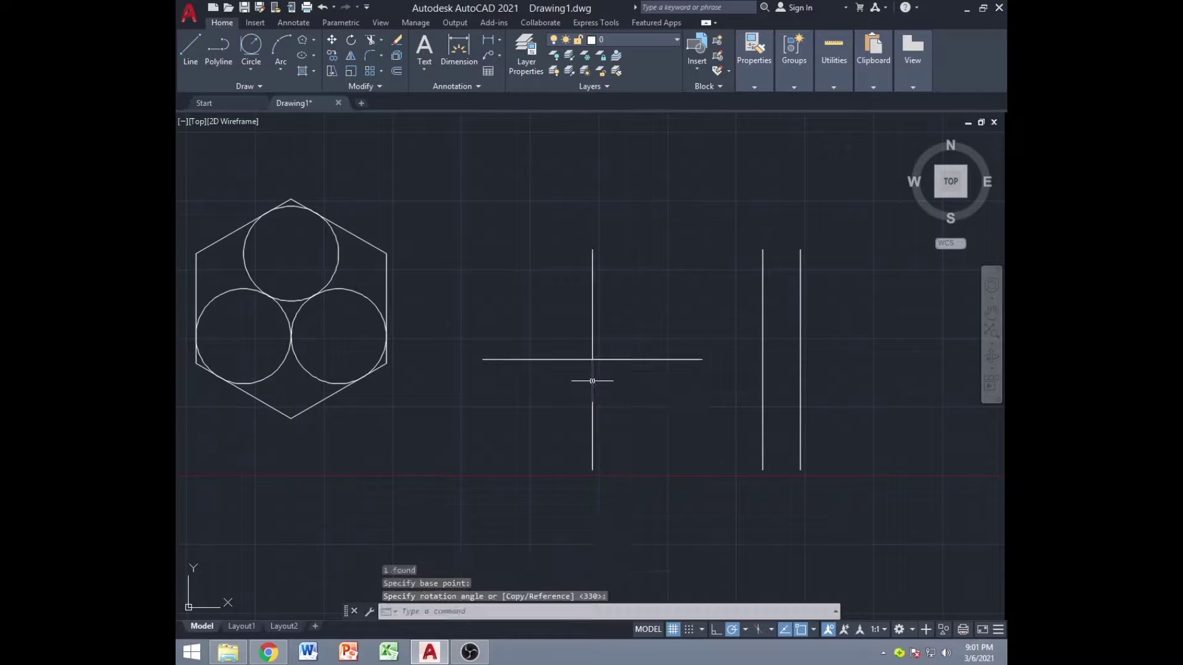
Move the nearer of the two remaining copies by its midpoint onto the center of the cross
left_click(763, 359)
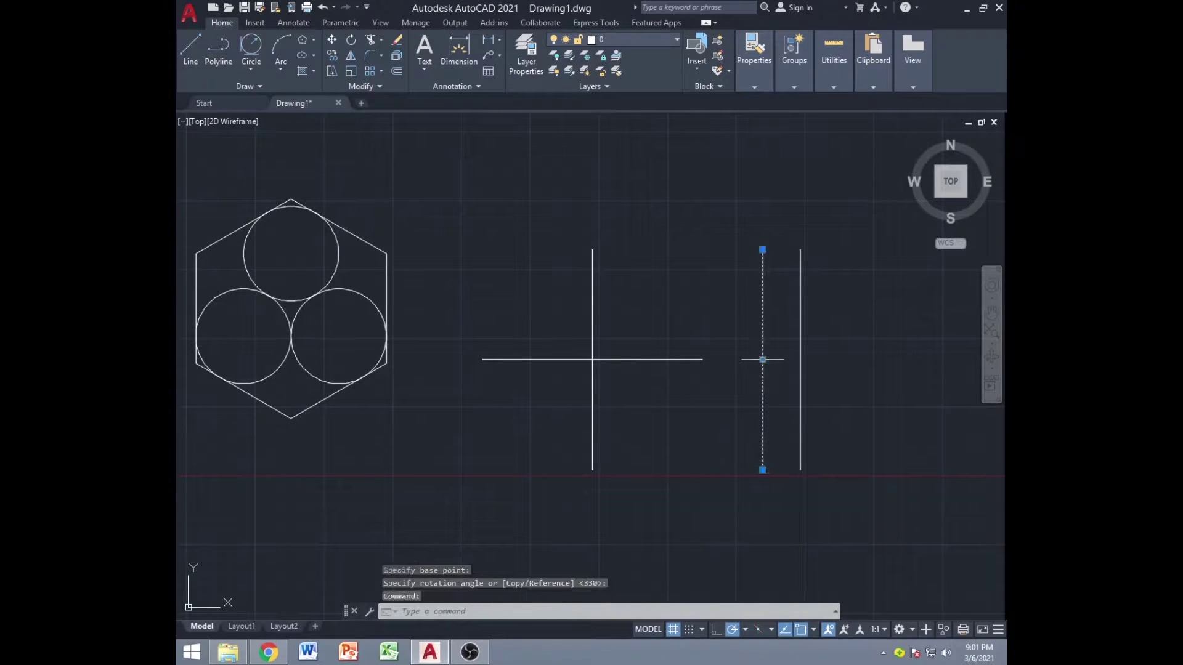
key("Return")
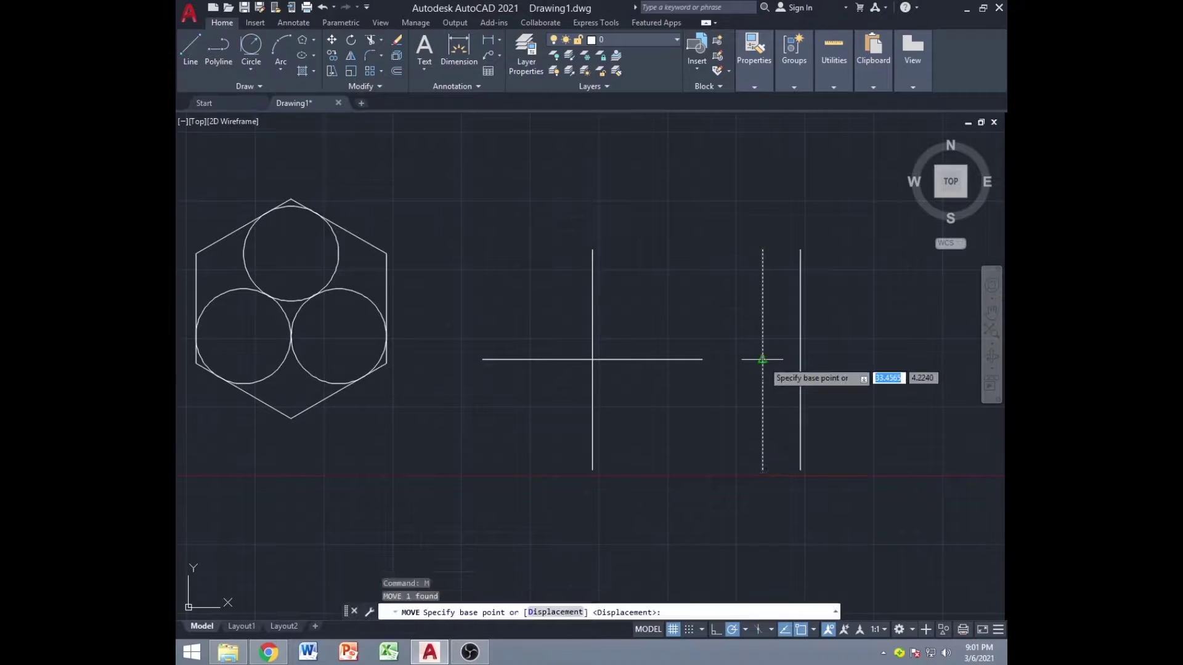
left_click(764, 361)
Rotate one of the overlapping vertical lines in the cross 45° counterclockwise about the center point
left_click(592, 327)
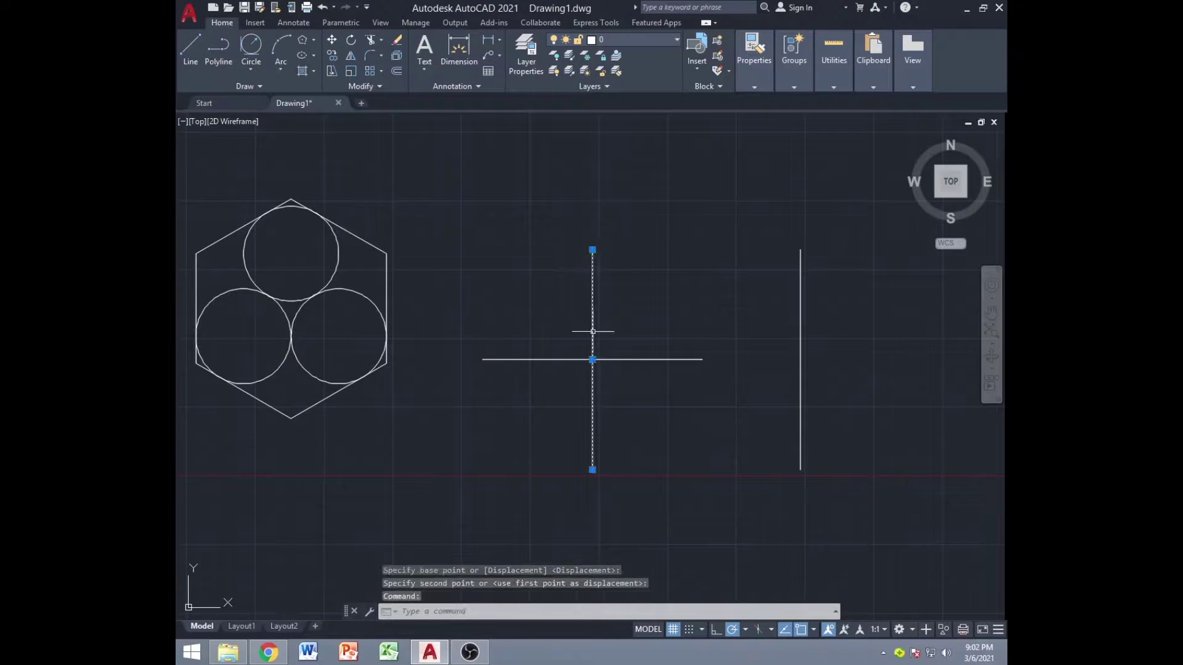
type("ro")
key("Return")
left_click(592, 360)
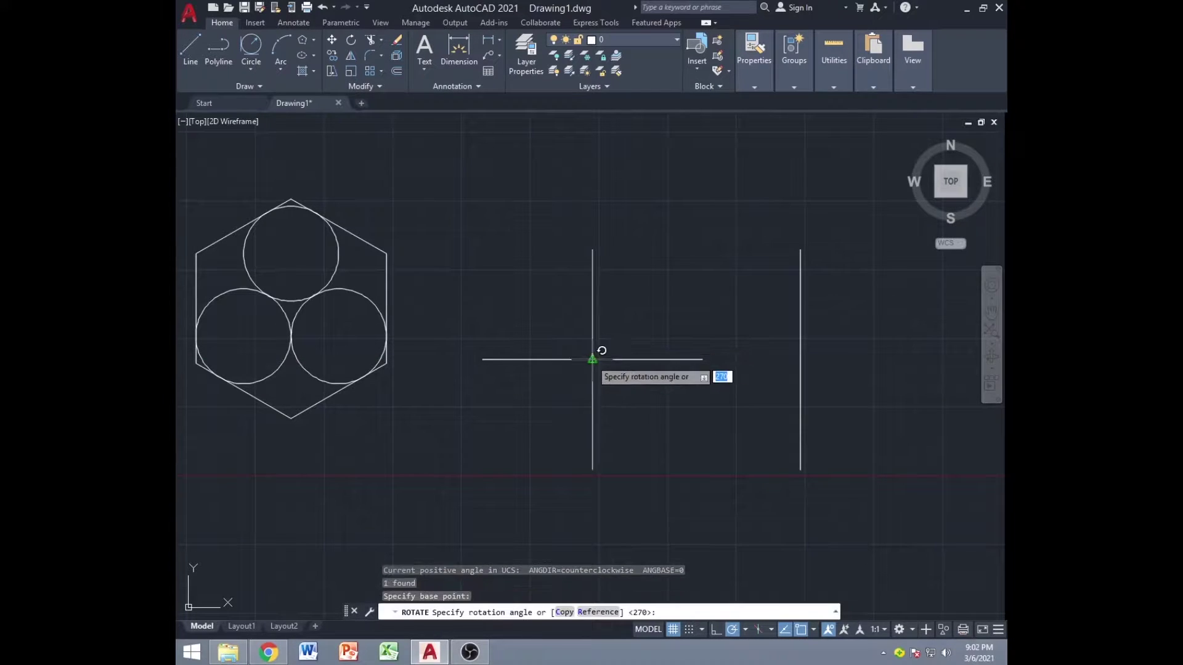
left_click(621, 331)
Move the remaining separate vertical line by its midpoint onto the center where the crossing lines meet
left_click(800, 370)
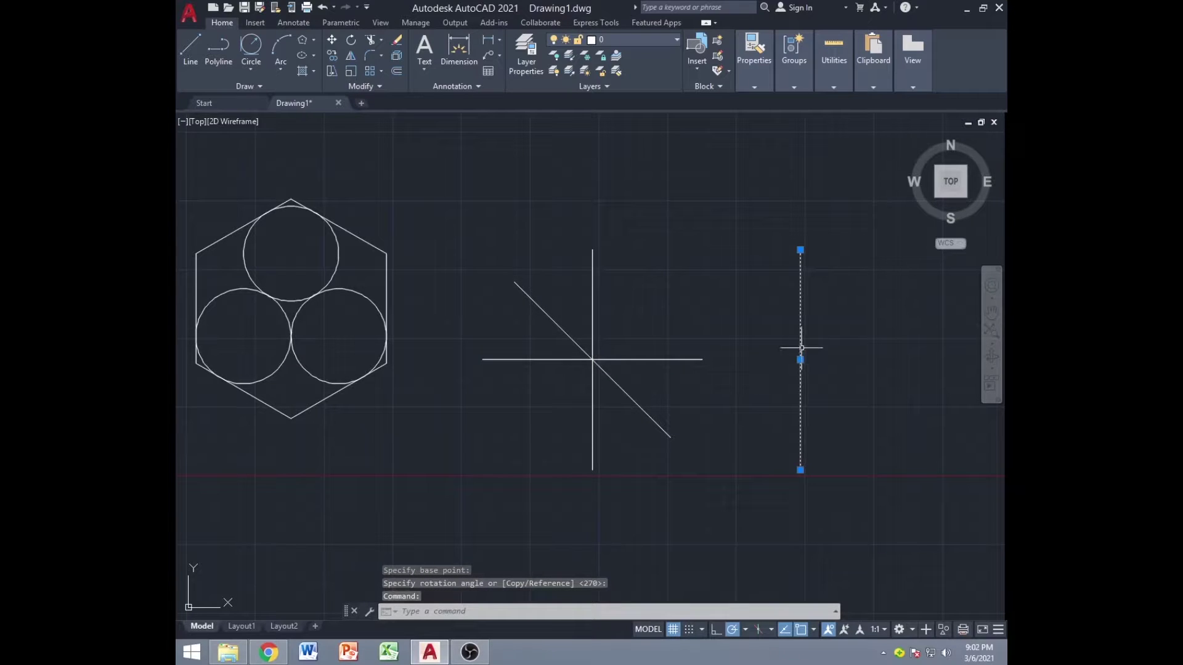
type("M")
key("Return")
left_click(800, 359)
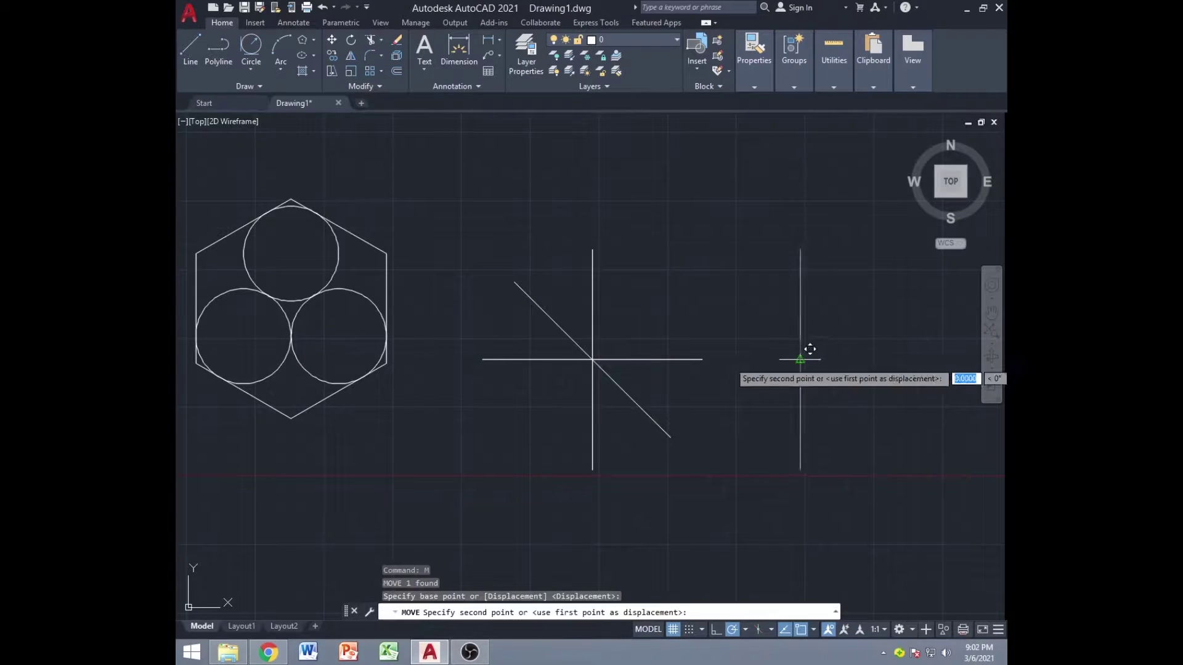
left_click(602, 349)
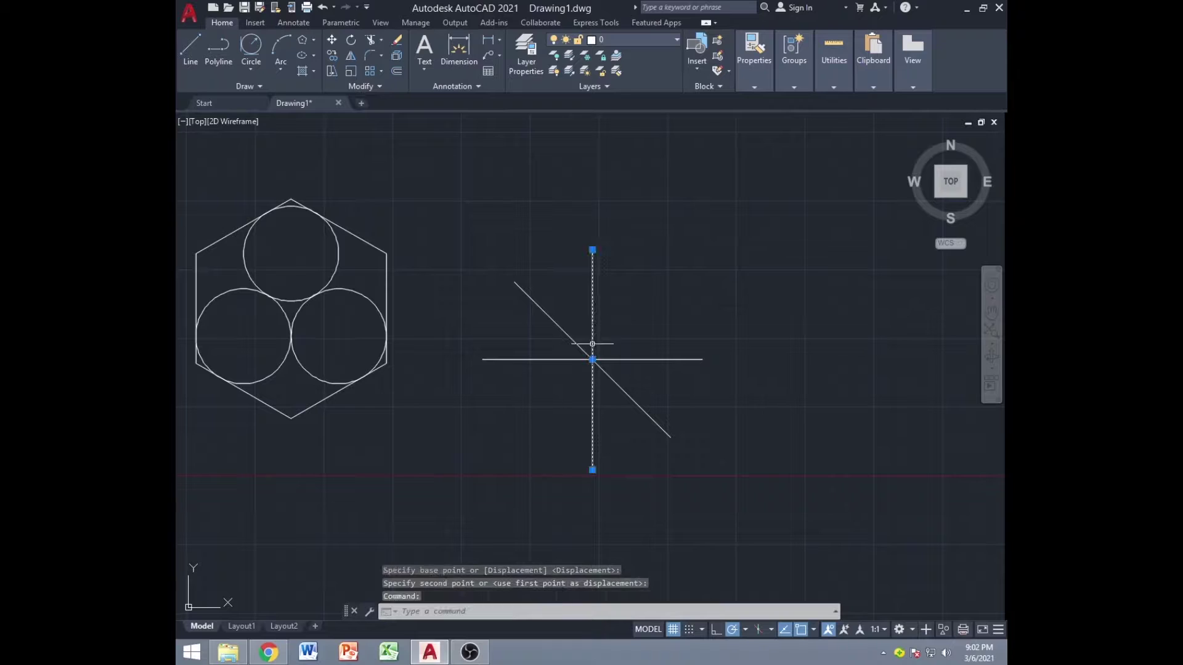
Rotate the vertical line just placed on the cross 315° about the center point to form the second diagonal
type("ro")
key("Return")
left_click(592, 360)
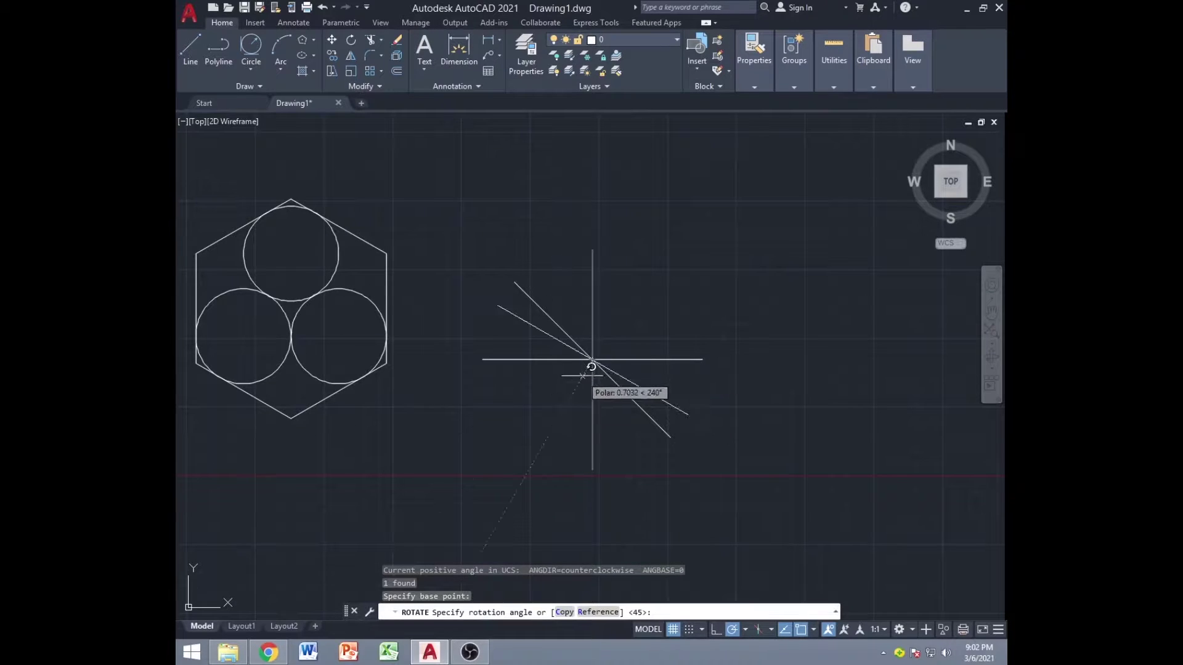
left_click(610, 368)
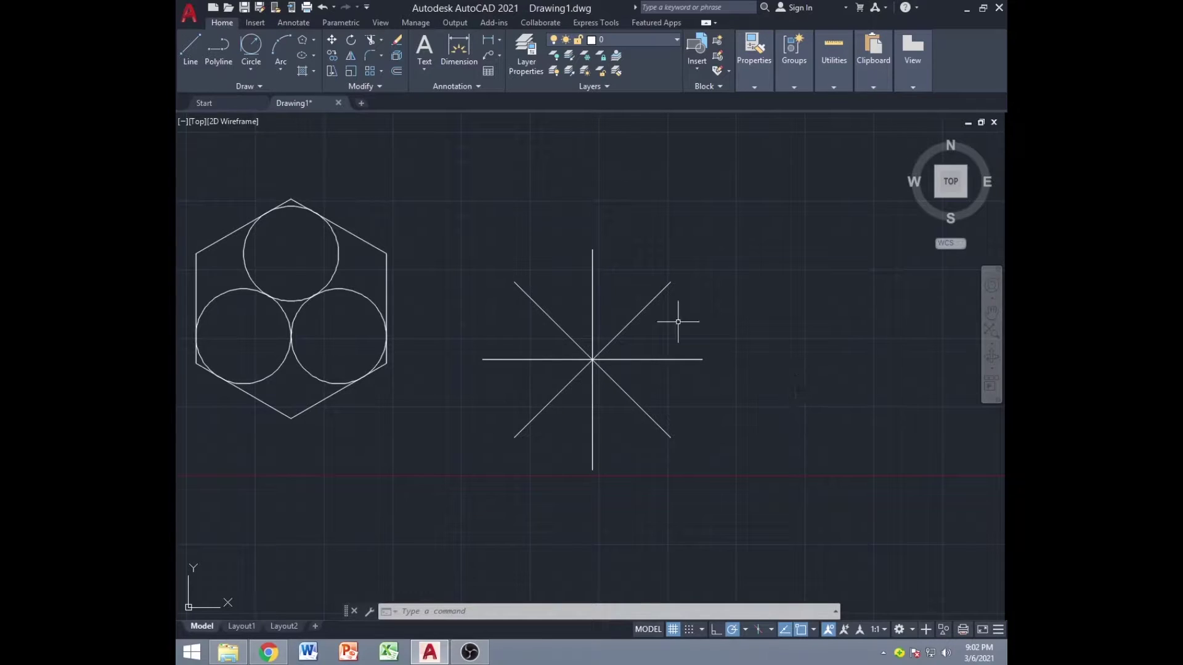
Draw a 6-unit vertical line straight down in the empty area east of the eight-pointed star
left_click(189, 45)
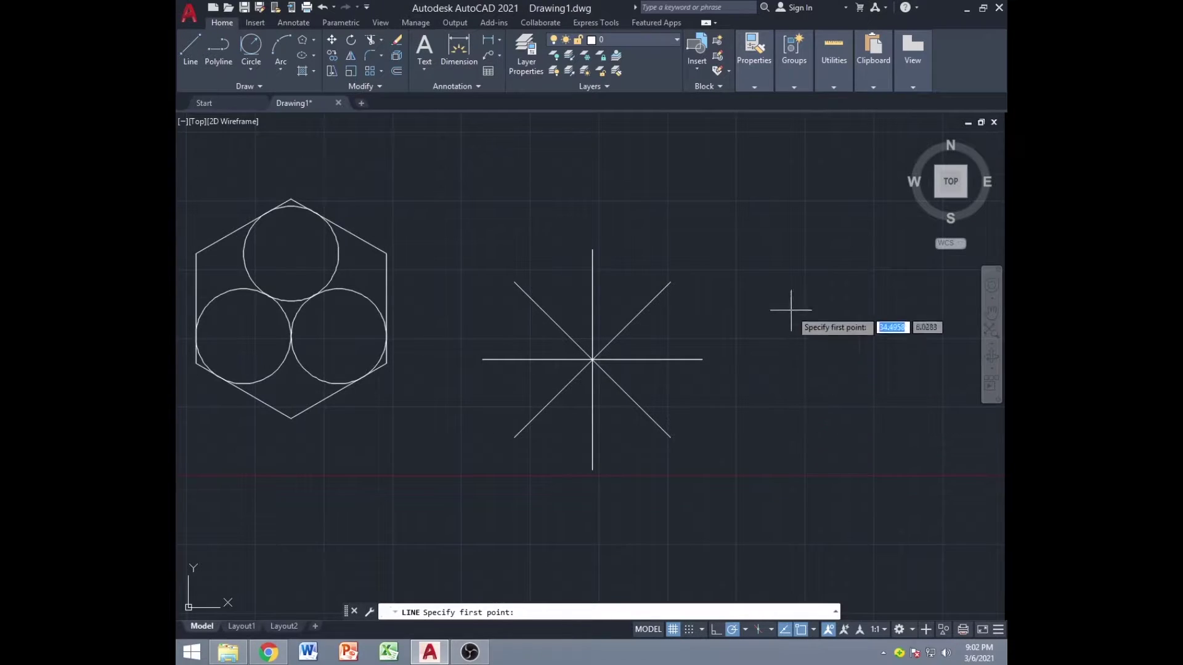
left_click(791, 311)
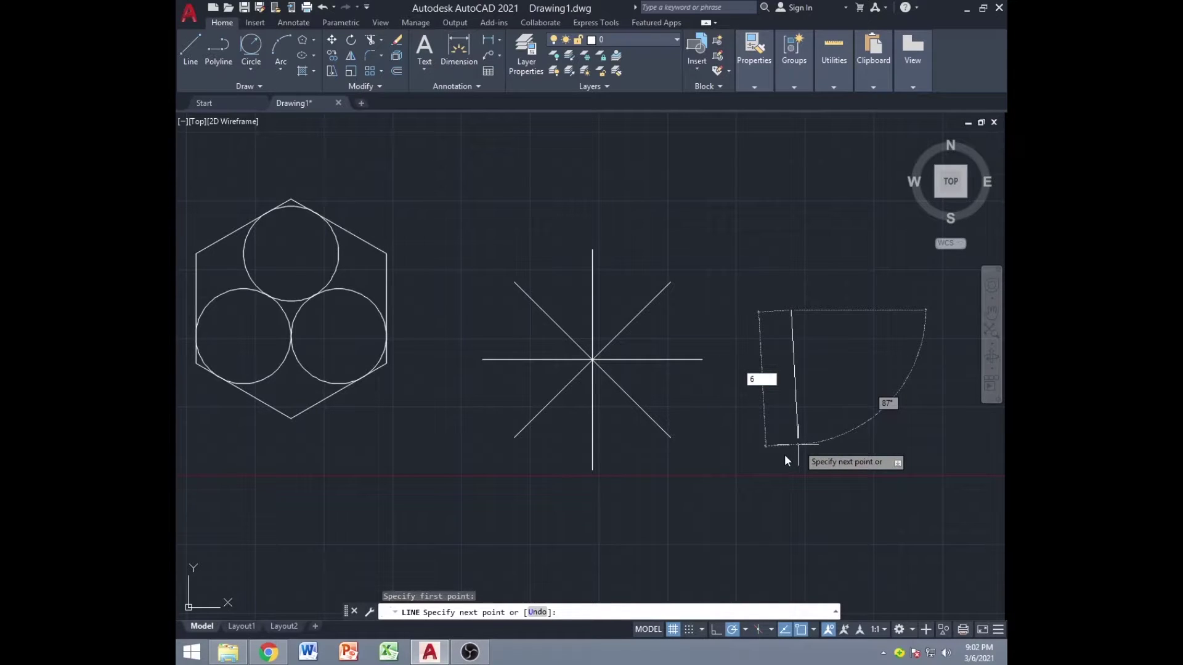
key("Tab")
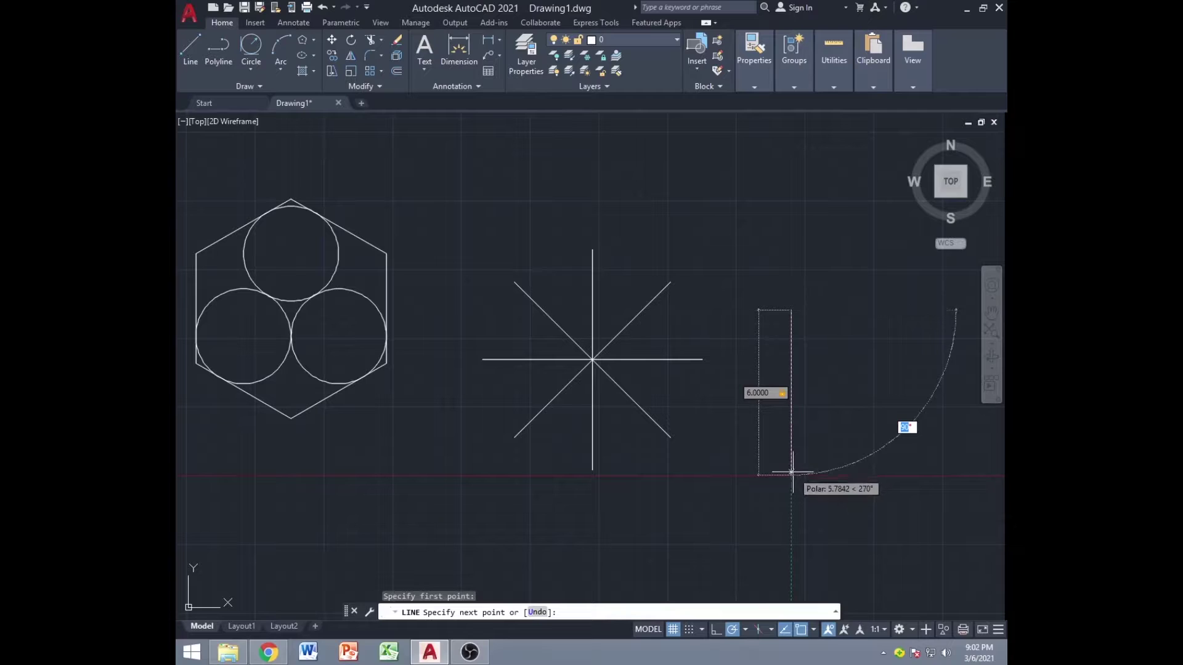
key("Return")
key("Escape")
Copy the 6-unit vertical line three times from its lower endpoint, placing the copies side by side to its east
left_click(791, 411)
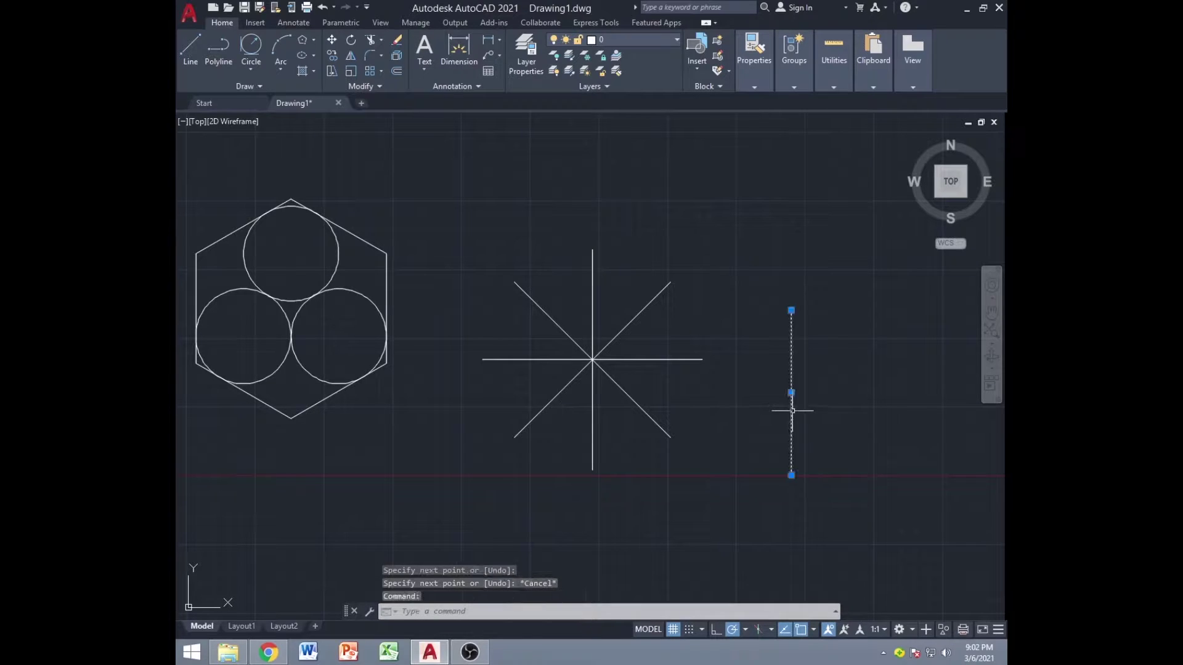
mouse_move(792, 479)
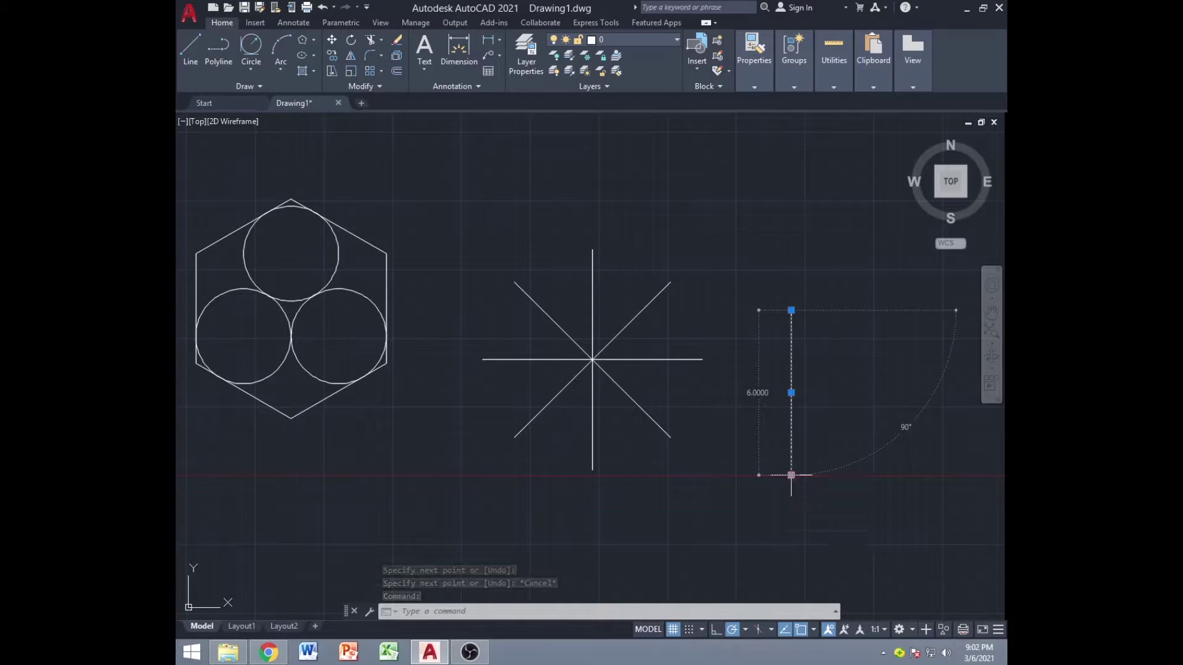
key("Return")
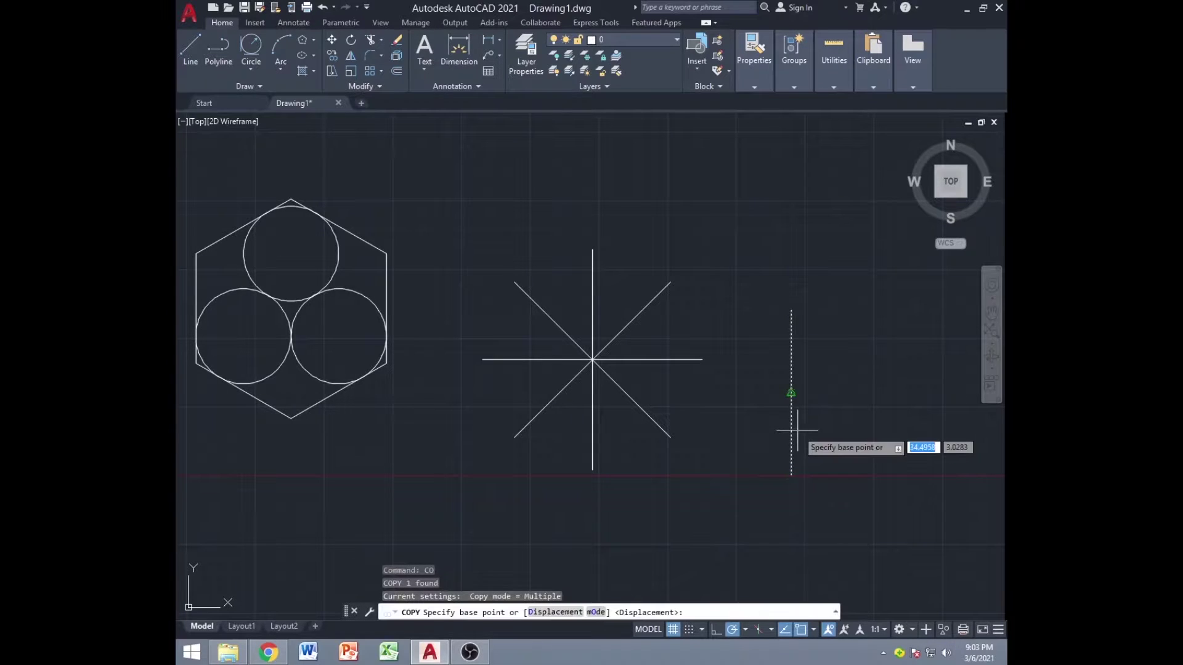
left_click(791, 475)
left_click(837, 475)
left_click(879, 475)
left_click(910, 475)
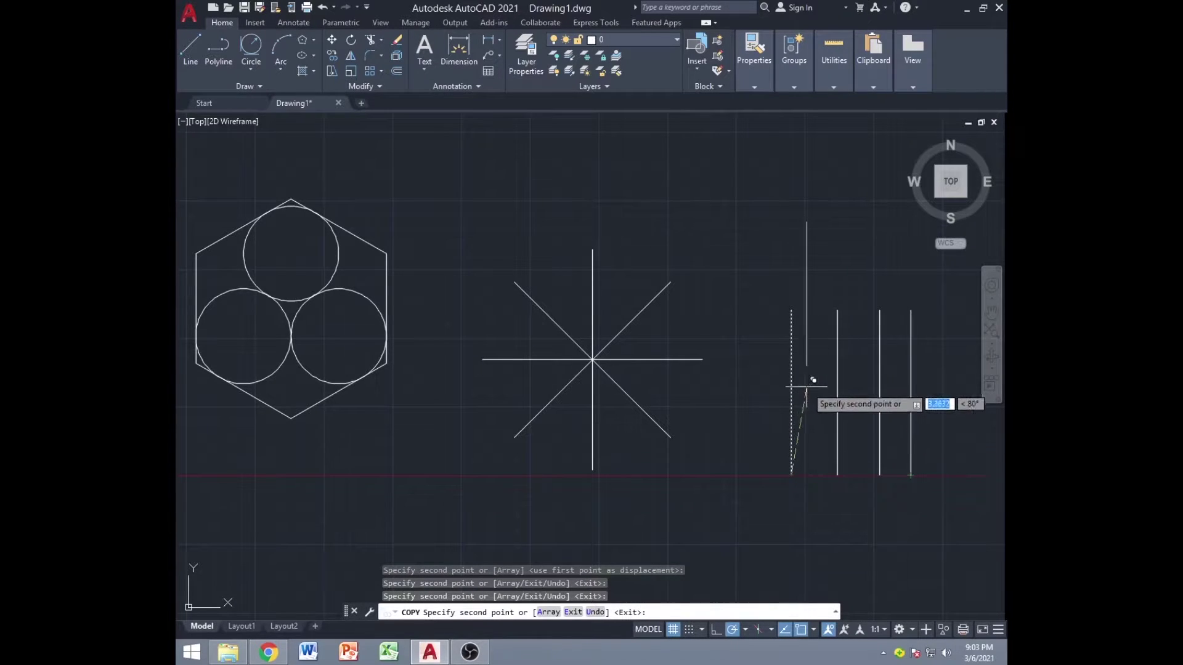
key("Escape")
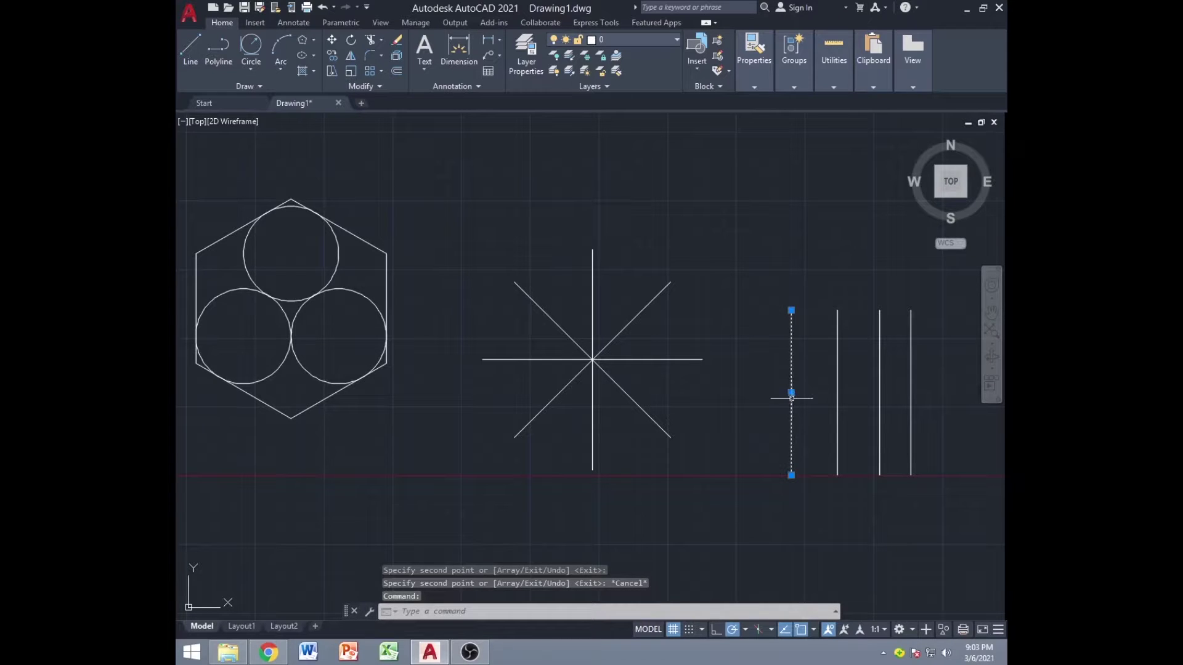
Move the original 6-unit vertical line by its midpoint onto the center of the star
type("m")
key("Return")
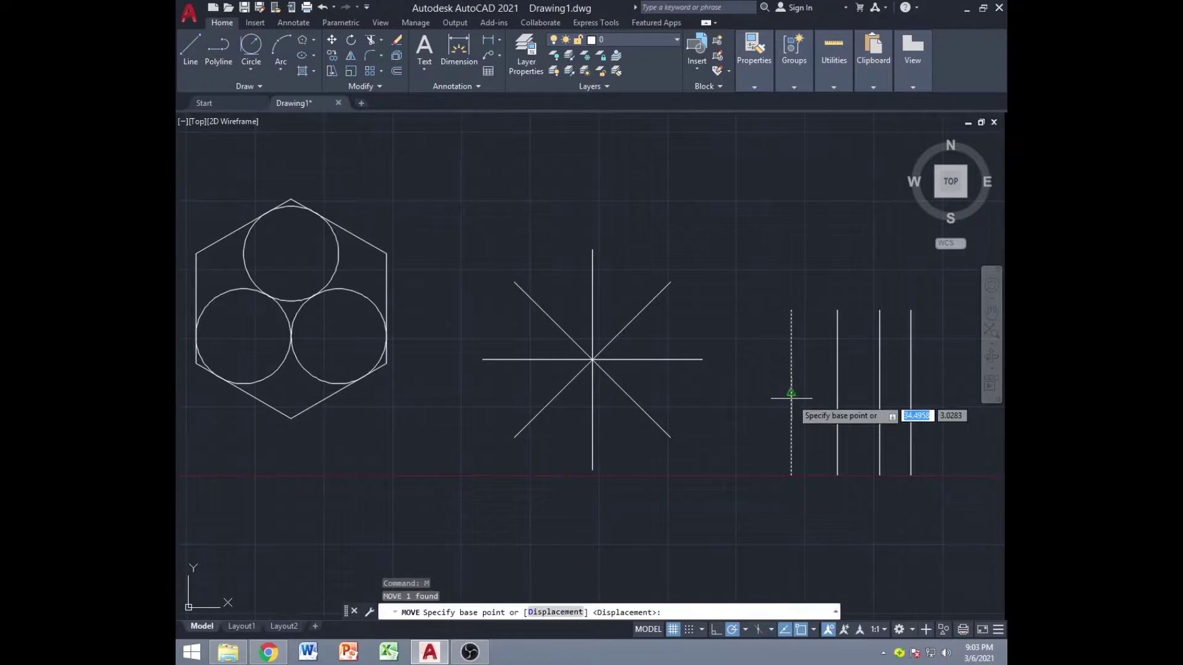
left_click(791, 392)
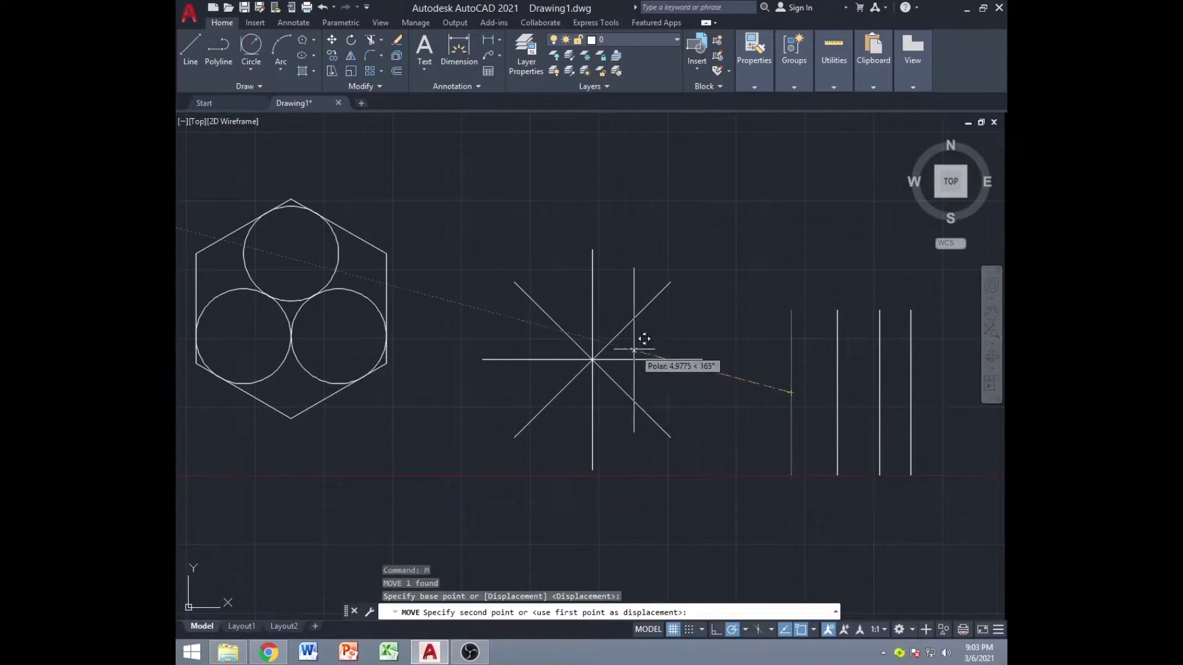
left_click(590, 361)
Rotate the 6-unit vertical line in the star 22.5° about the center point
left_click(594, 336)
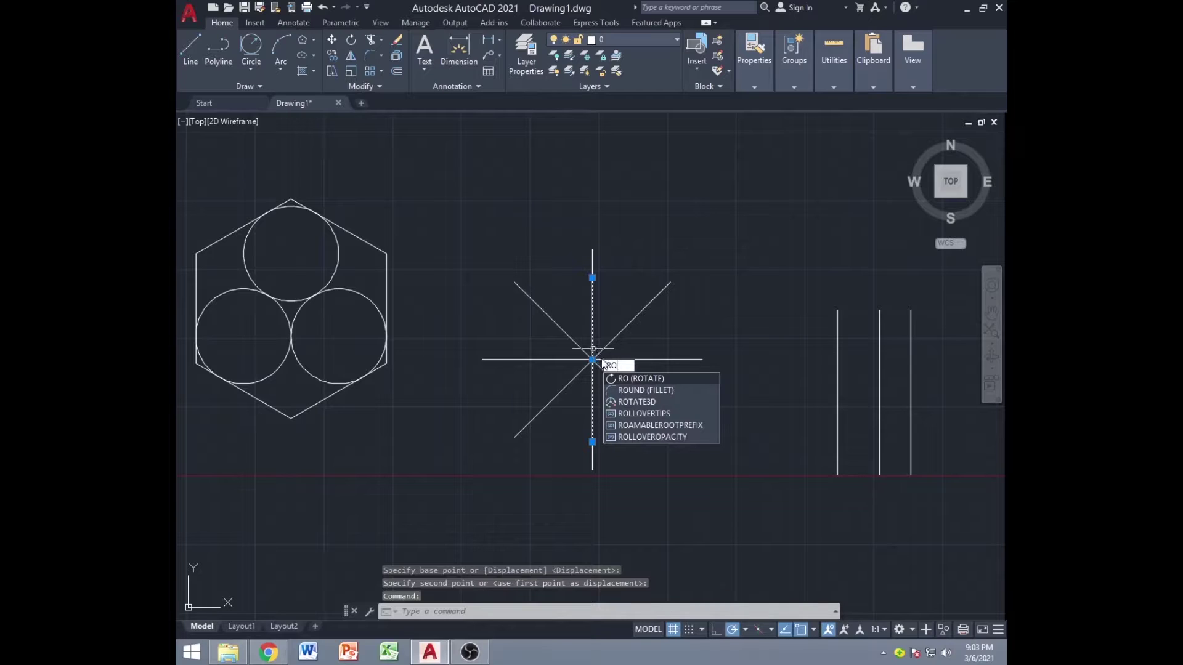
key("Return")
left_click(593, 359)
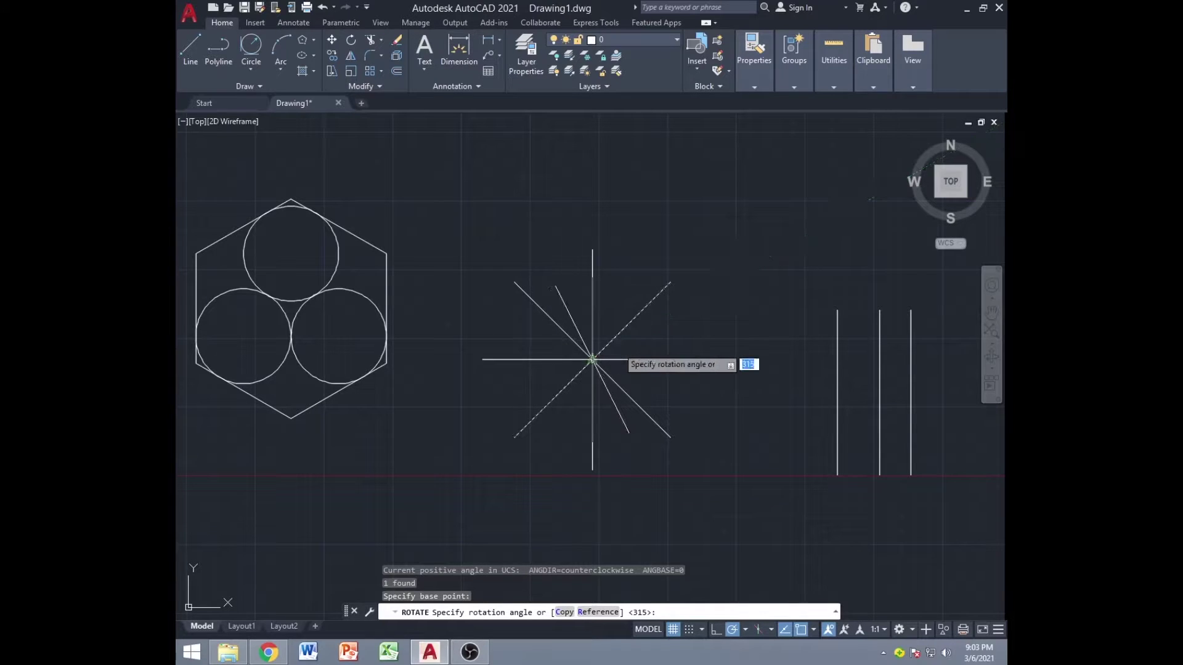
key("Return")
Move the nearest of the three 6-unit copies by its midpoint onto the center of the star
left_click(837, 388)
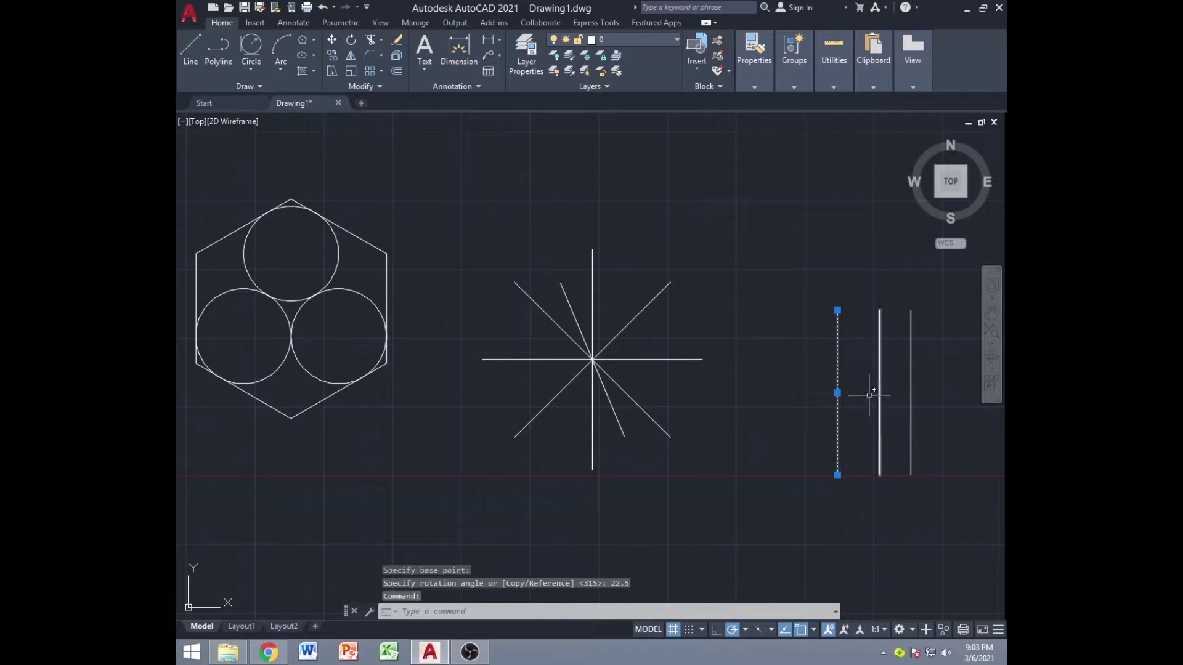
type("m")
key("Return")
left_click(837, 392)
left_click(592, 359)
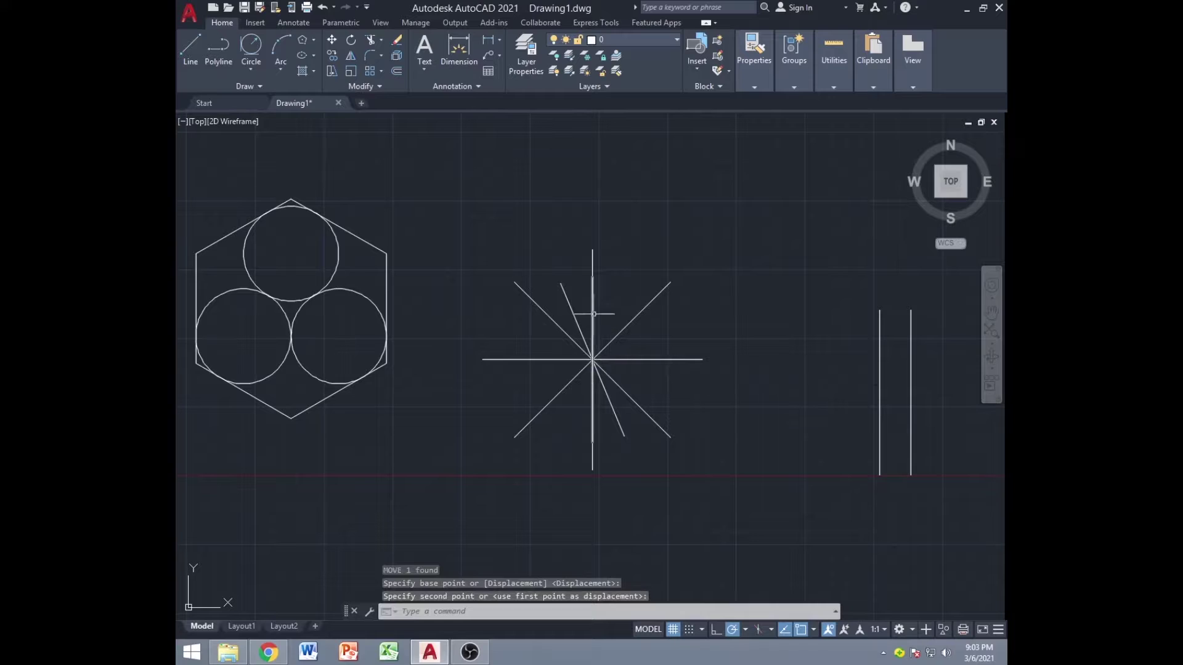
Rotate the newly placed 6-unit vertical line 67.5° about the star's center point
type("ro")
key("Return")
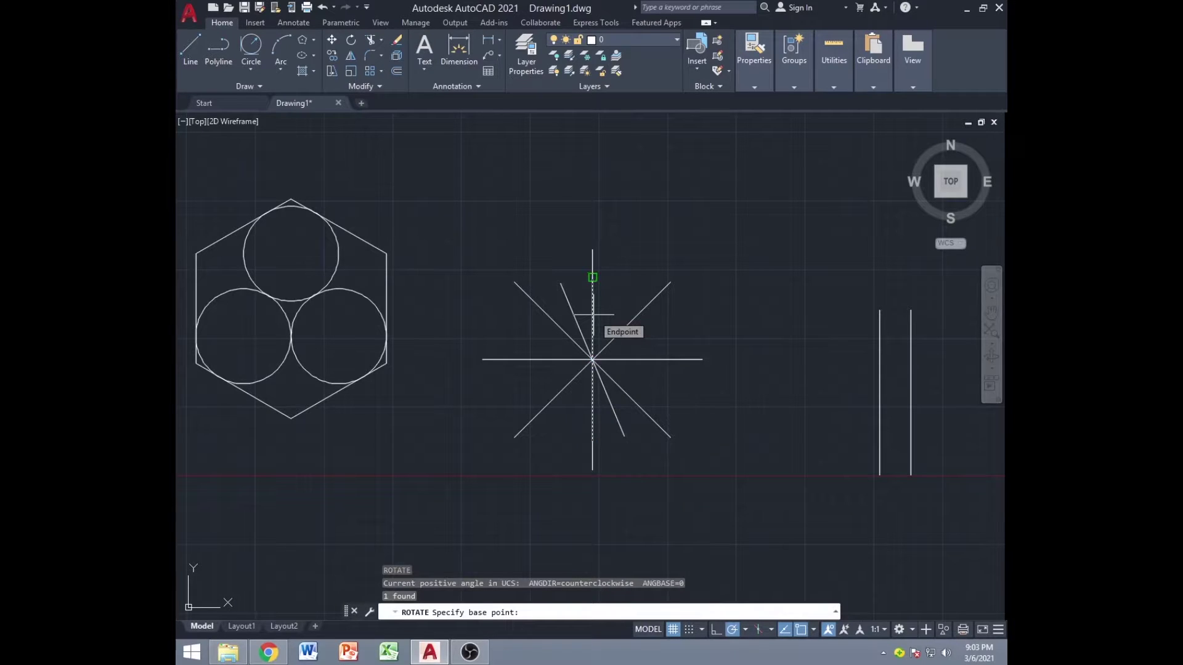
left_click(593, 359)
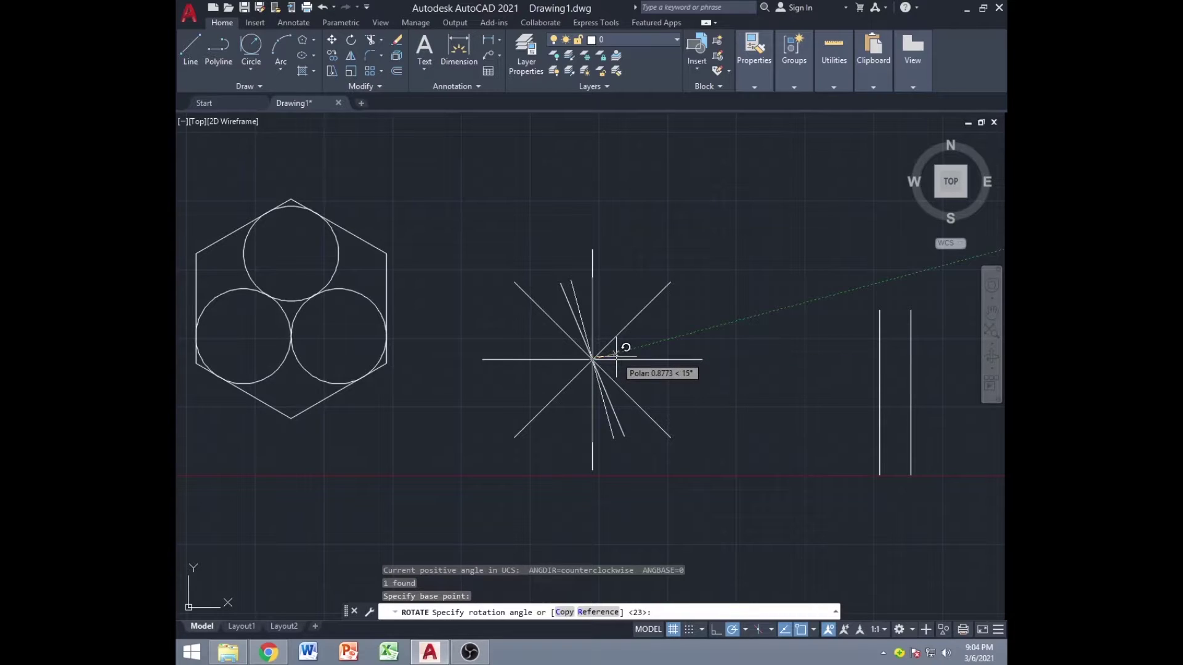
type("67.5")
key("Return")
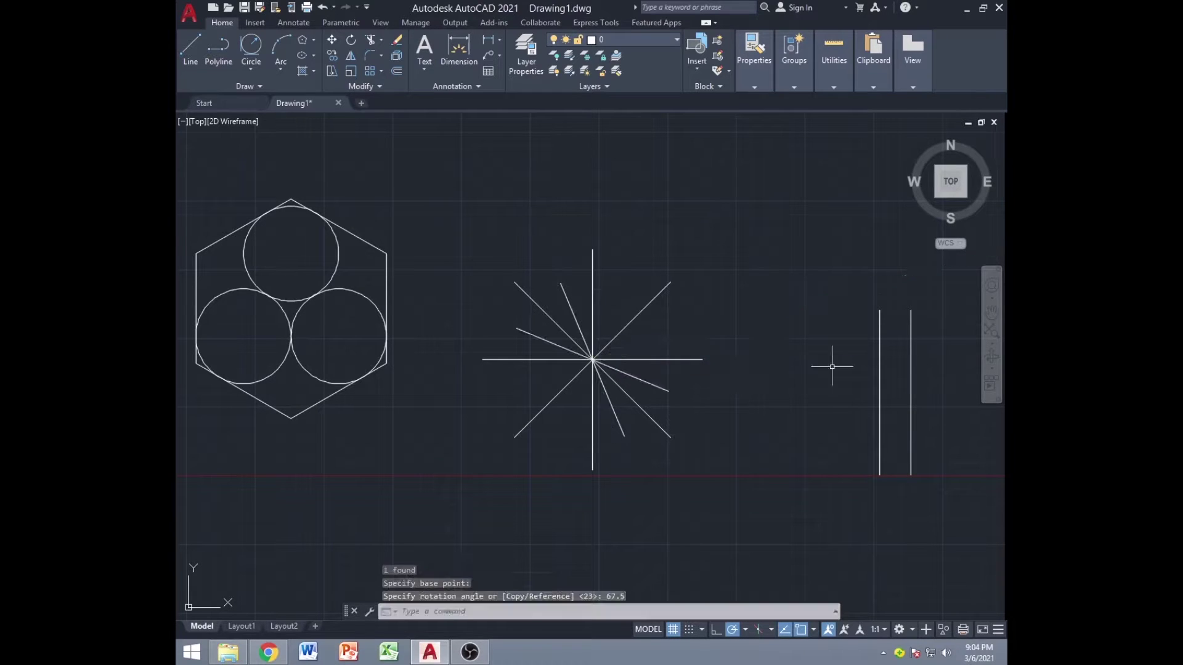
Move the nearer of the two remaining 6-unit copies by its midpoint onto the star's center
left_click(879, 393)
type("m")
key("Return")
left_click(879, 393)
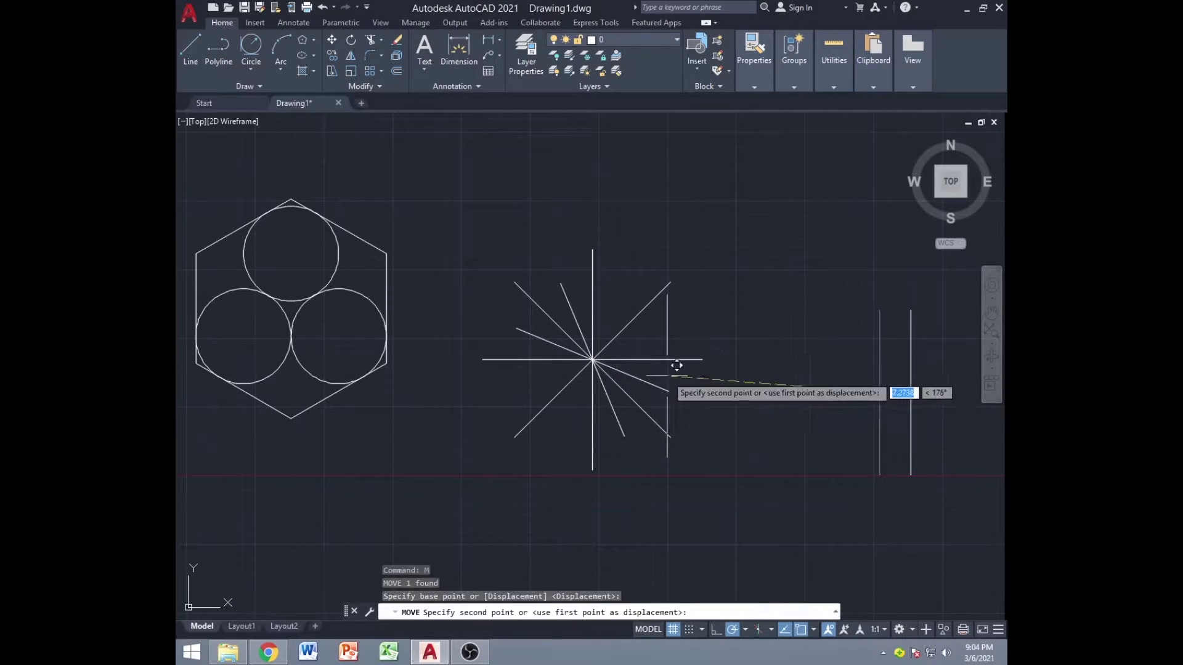
left_click(592, 359)
Rotate the 6-unit vertical line in the star 112.5° about the center point
left_click(592, 325)
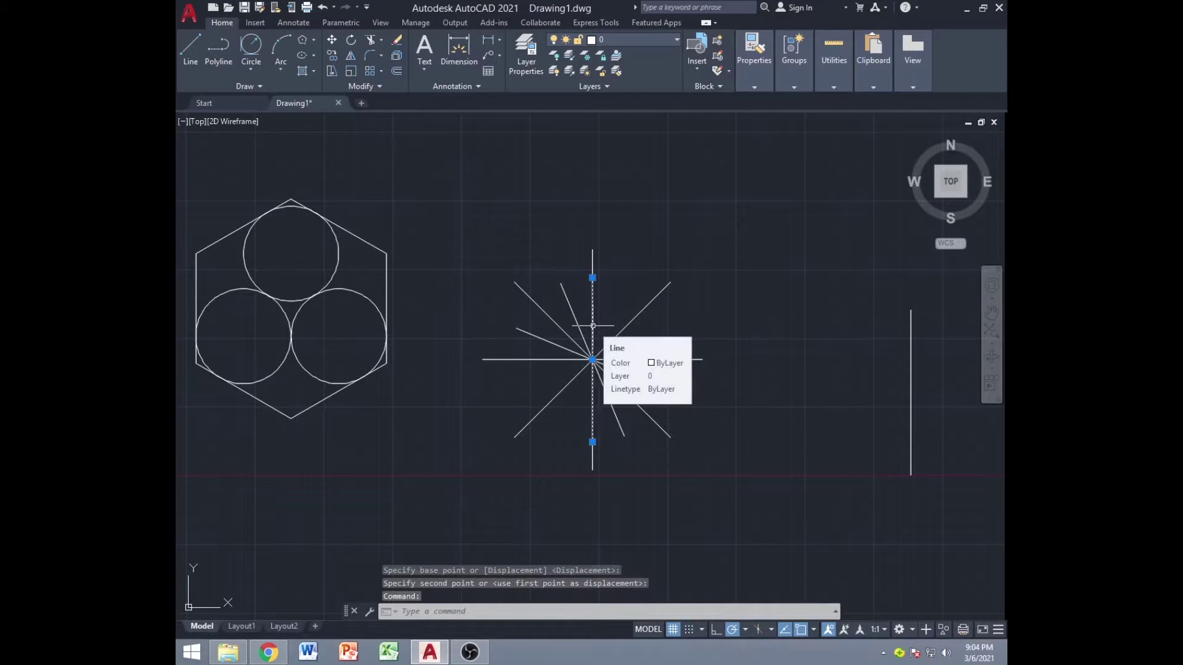
type("r")
key("Return")
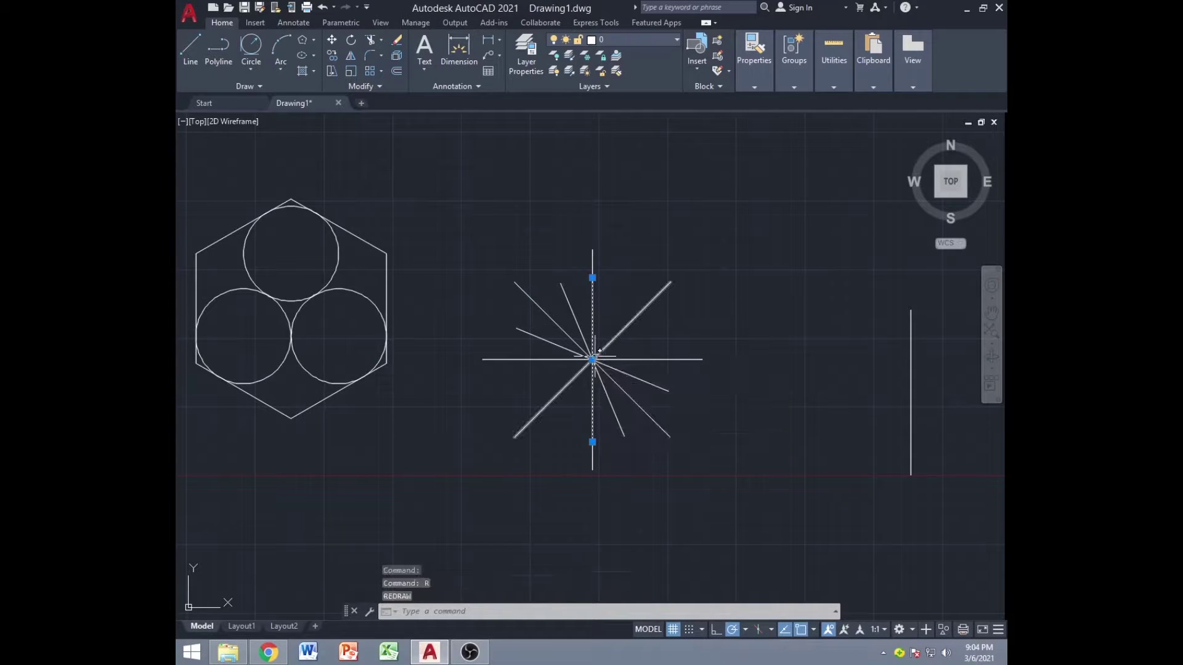
key("Escape")
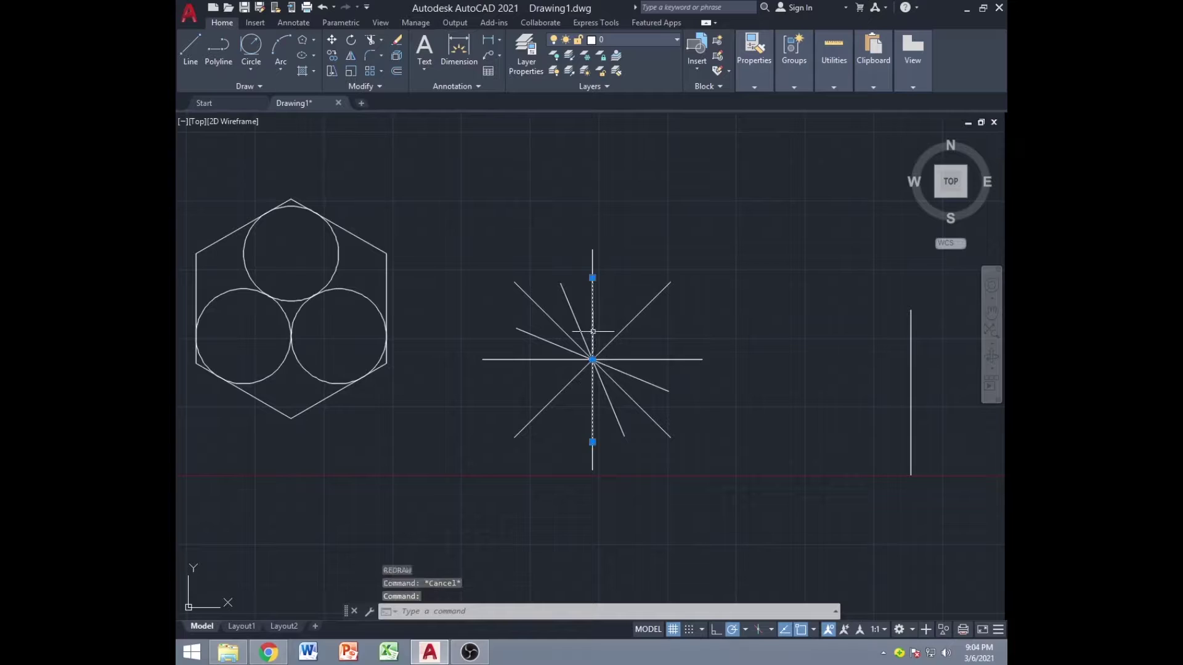
type("ro")
key("Return")
left_click(592, 359)
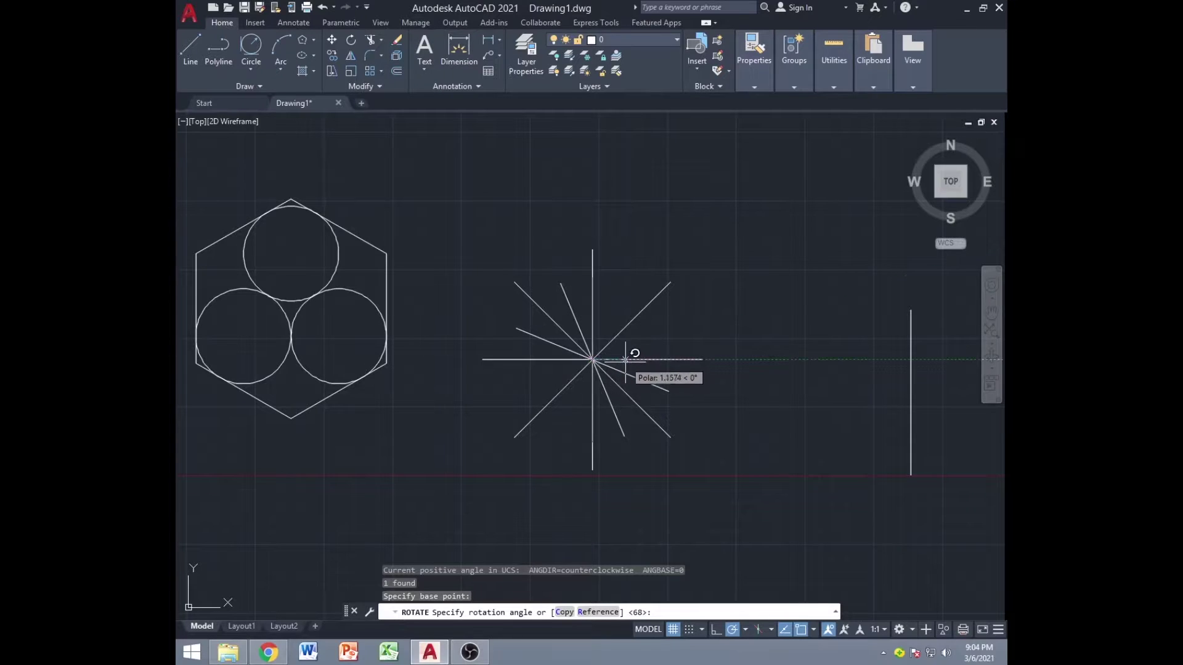
type("112.5")
key("Return")
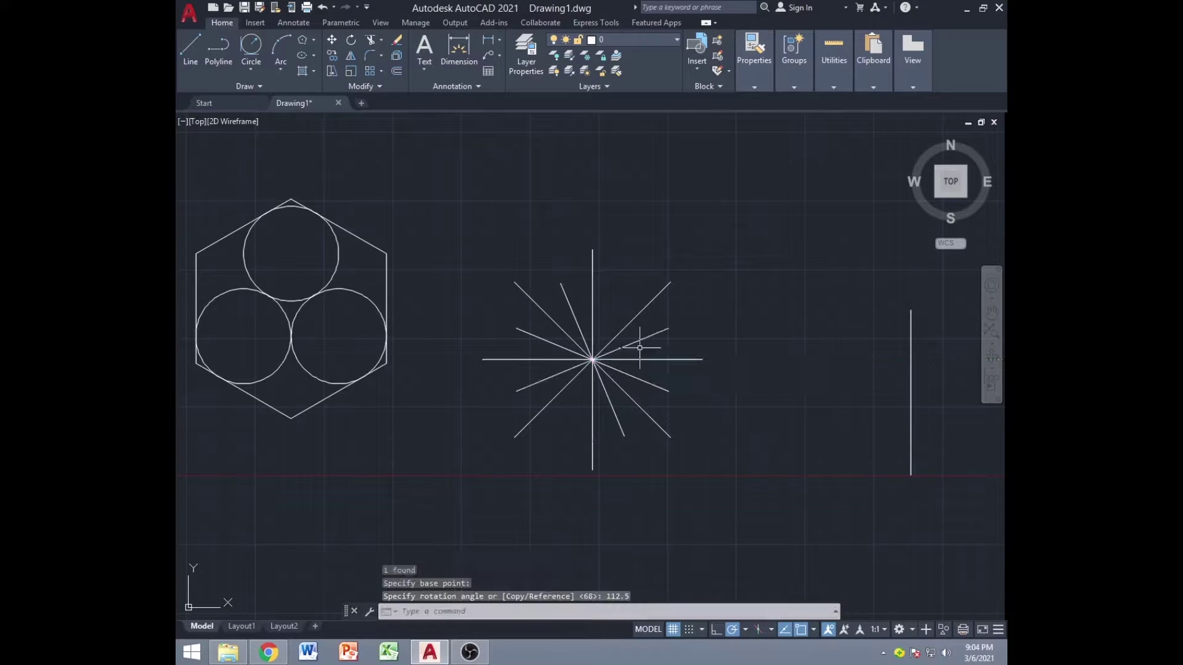
Move the last separate 6-unit line by its midpoint onto the star's center
left_click(906, 391)
type("m")
key("Return")
left_click(911, 392)
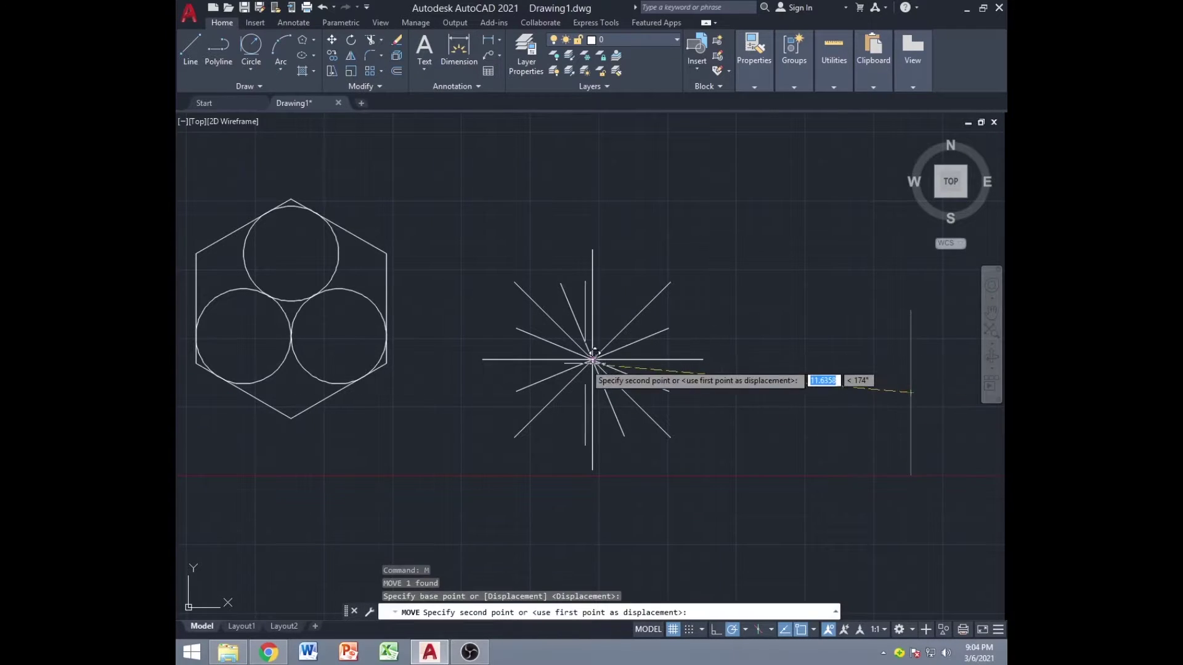
Rotate the last 6-unit vertical line in the star 157.5° about the center point
left_click(593, 321)
type("ro")
key("Return")
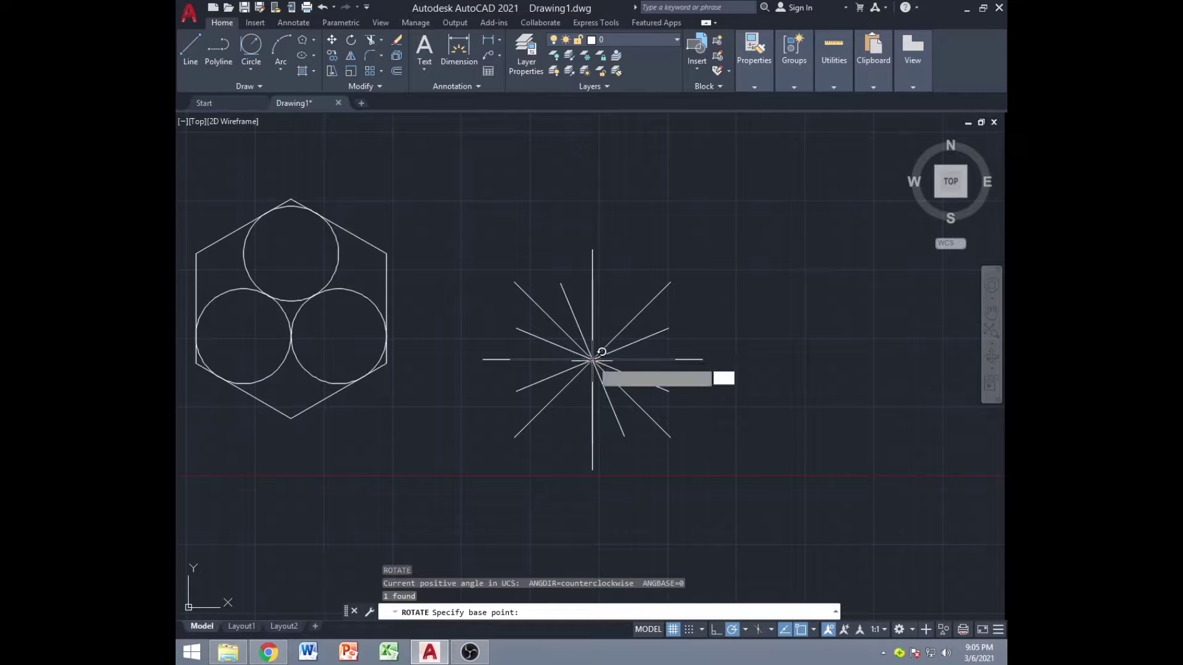
left_click(593, 359)
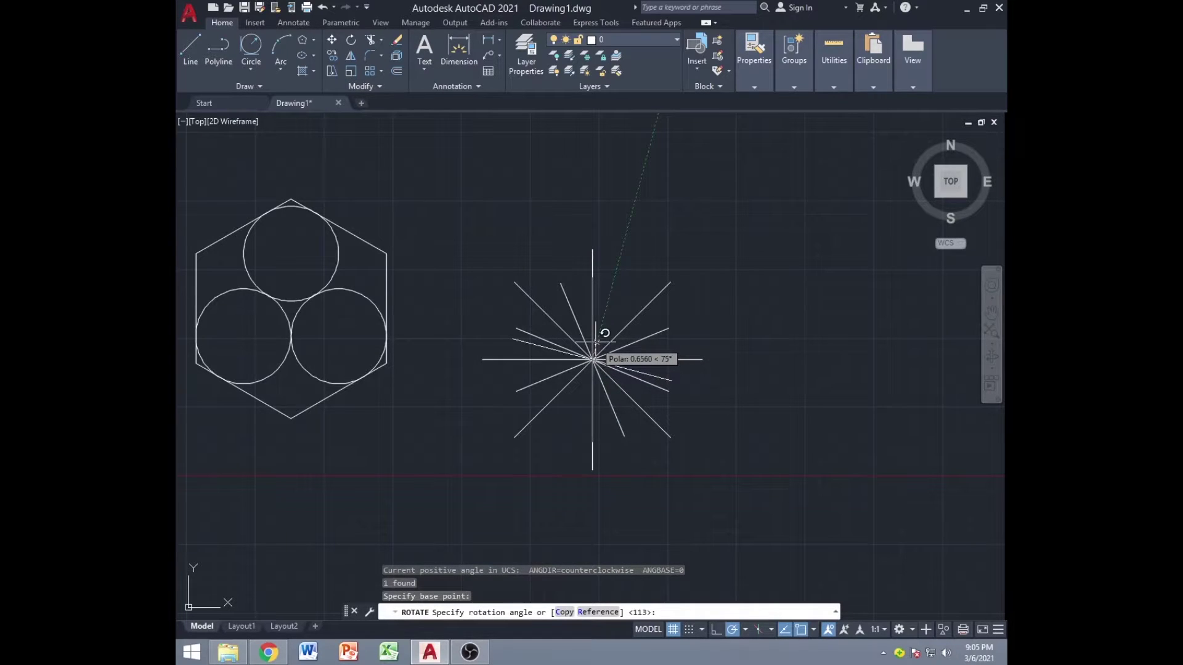
type("157.5")
key("Return")
key("Escape")
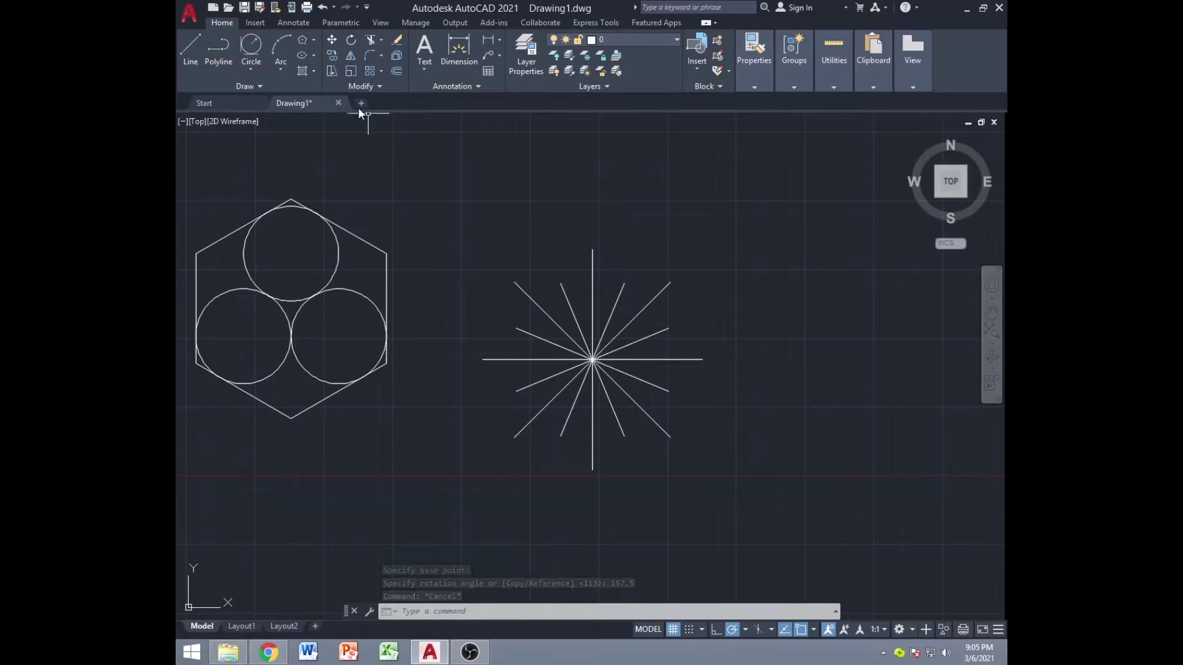
Draw an 8-sided polygon inscribed in a circle, centered on the star and reaching the upper end of its vertical 8-unit line
left_click(309, 40)
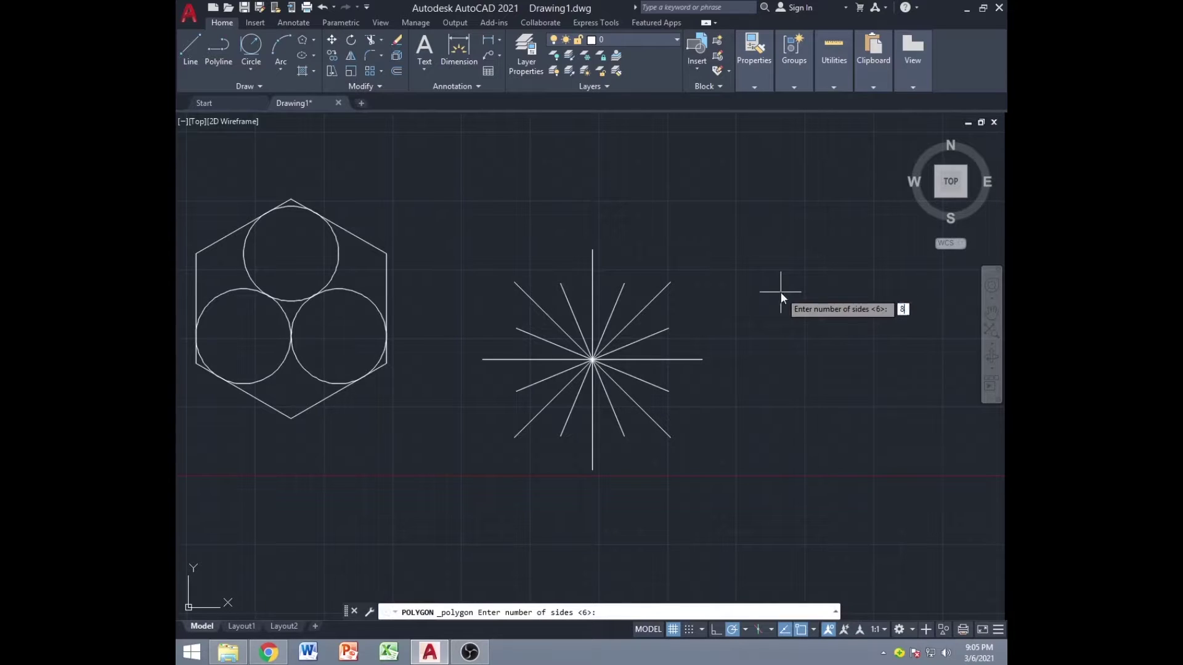
key("Return")
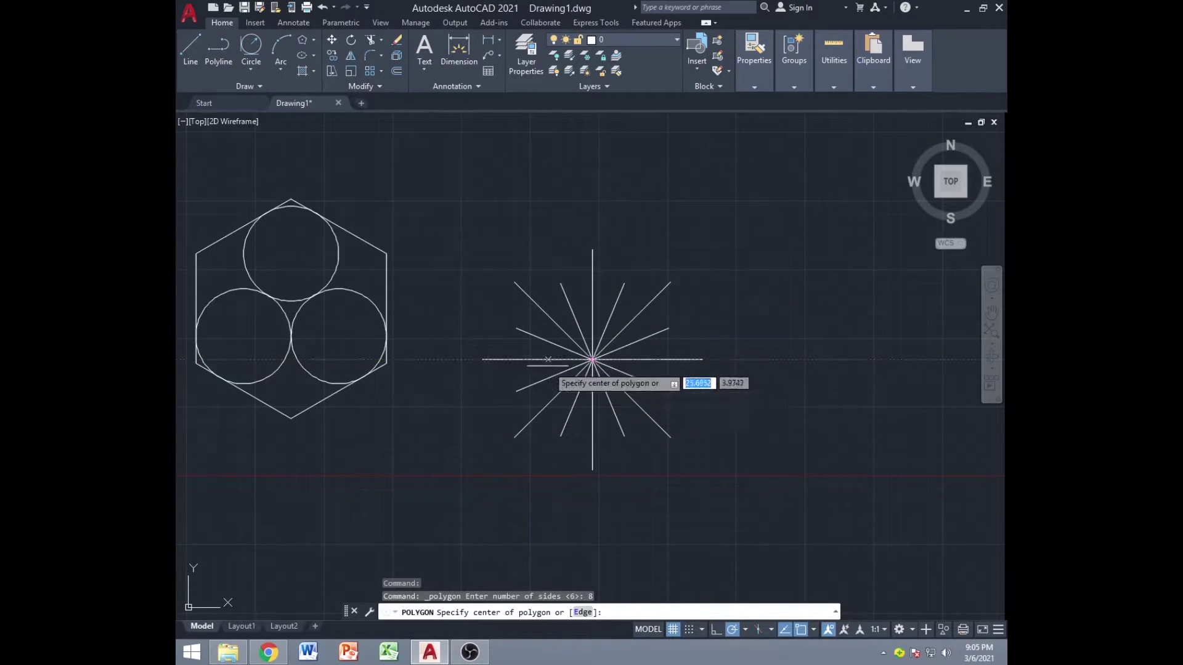
left_click(592, 360)
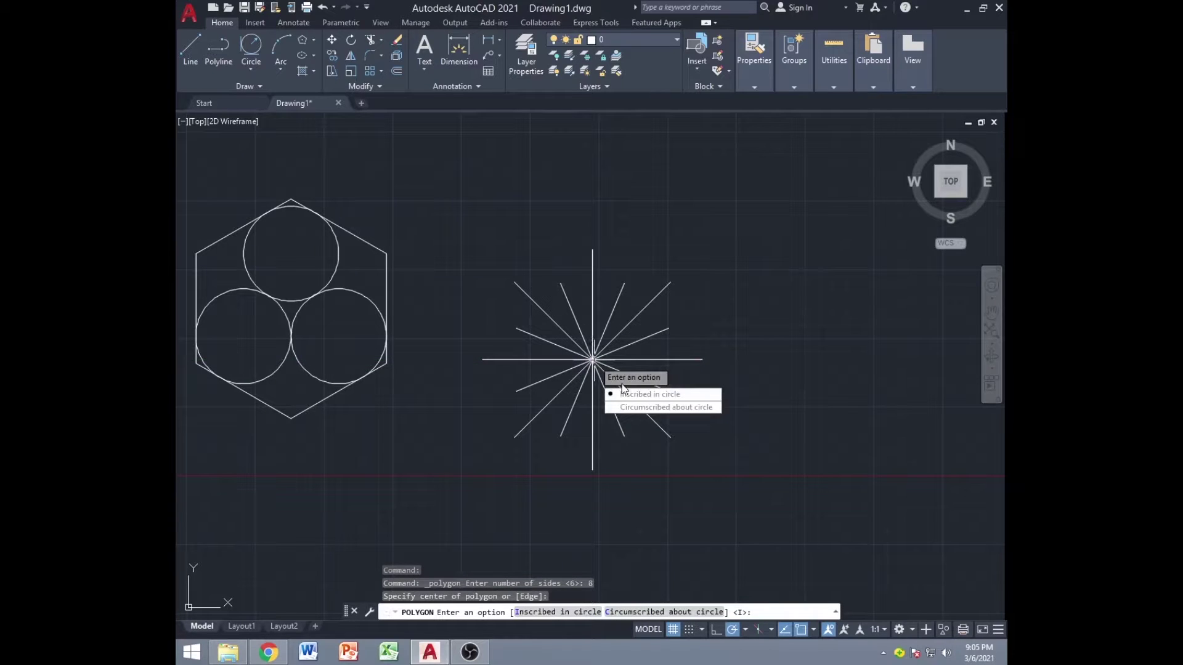
left_click(640, 394)
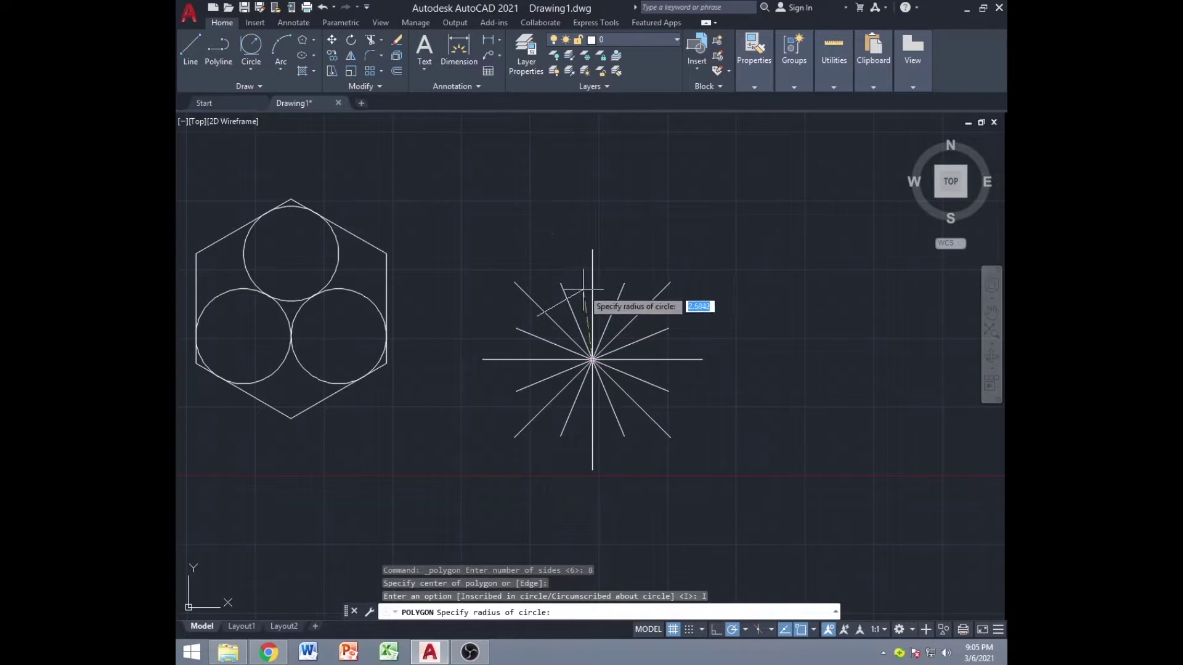
left_click(592, 249)
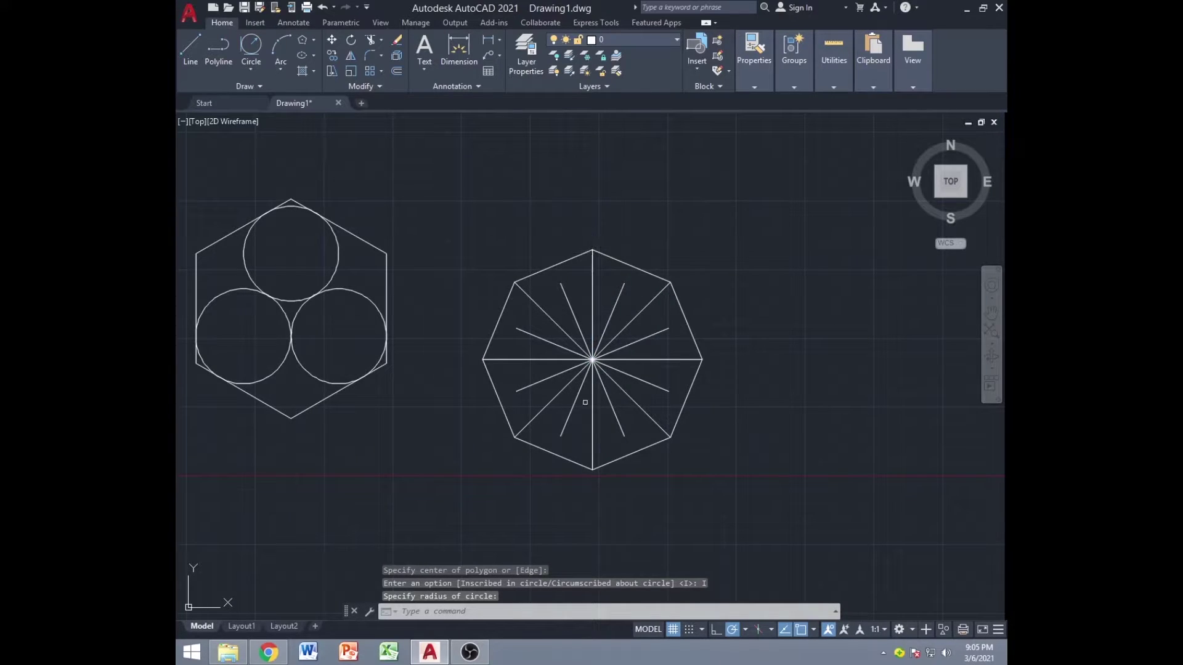
Start a zigzag line at the octagon's top vertex, running through vertices and 6-unit line ends alternately to the right vertex
scroll(601, 289, "up", 4)
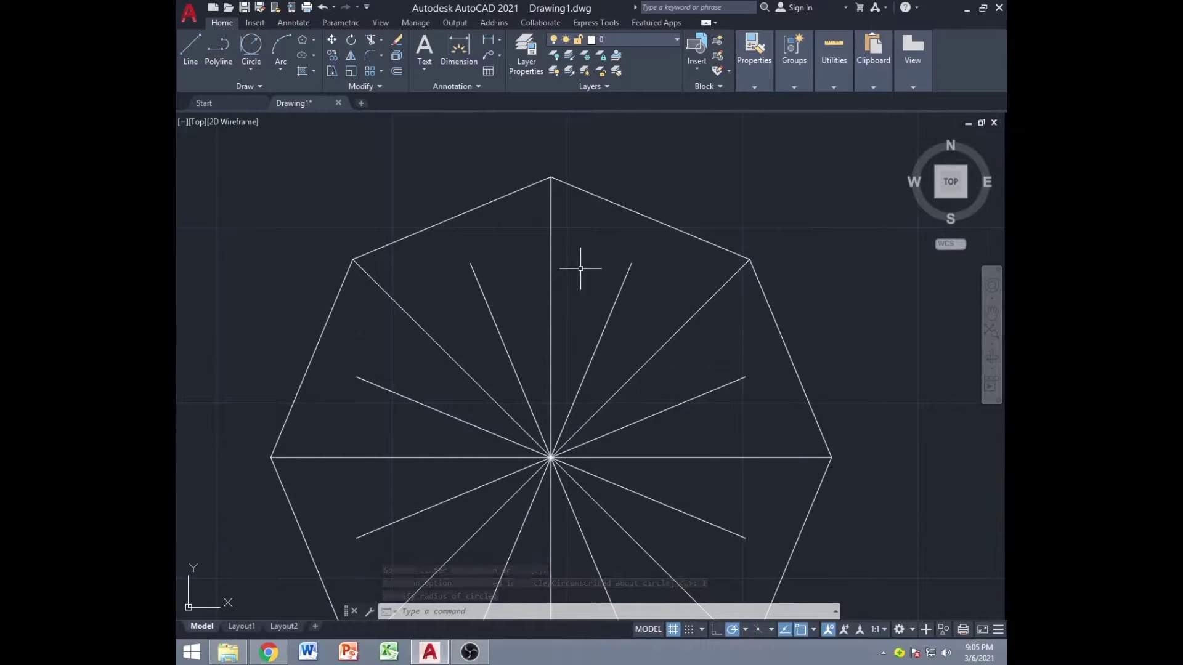
type("i")
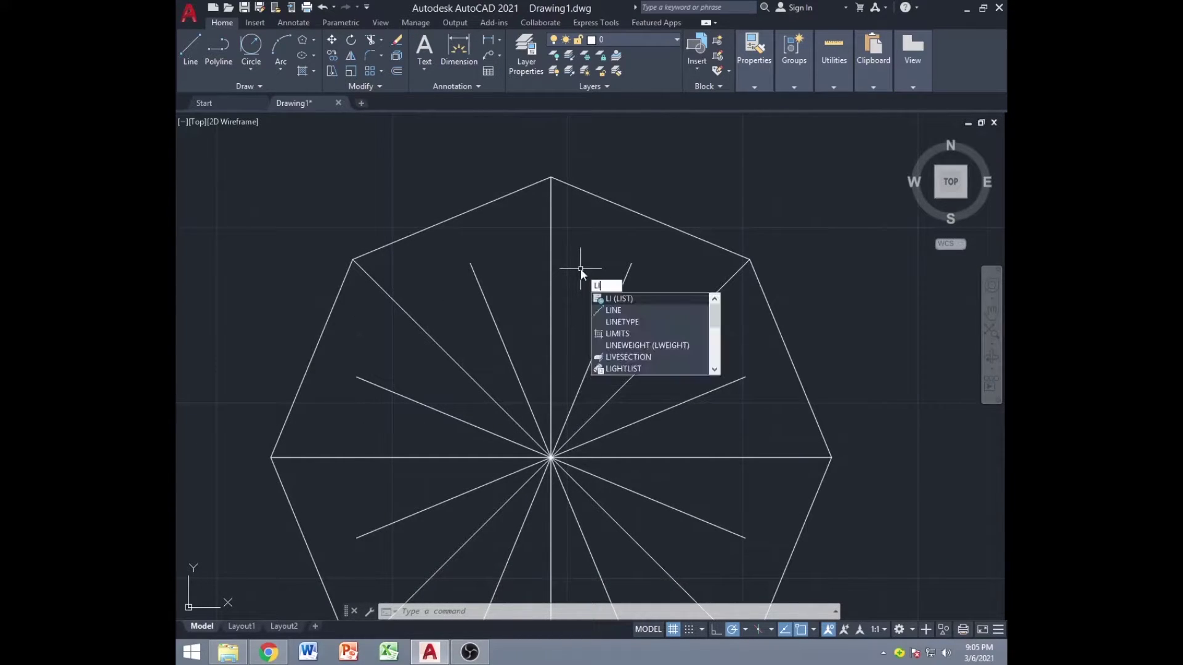
type("ne")
key("Return")
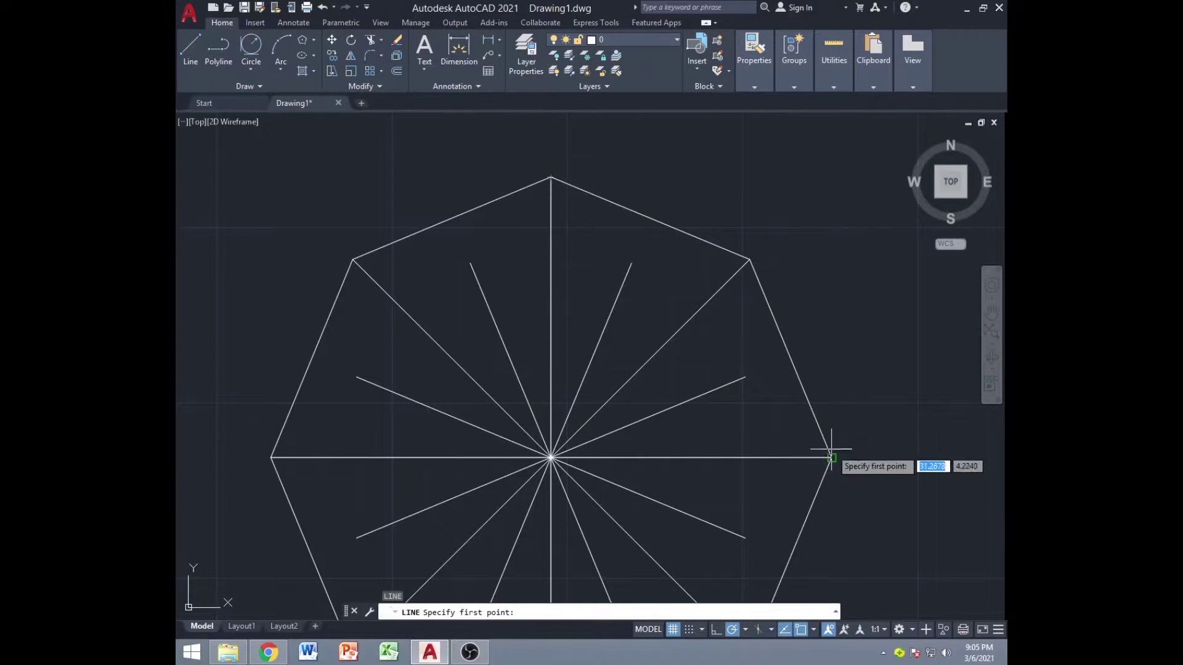
left_click(551, 177)
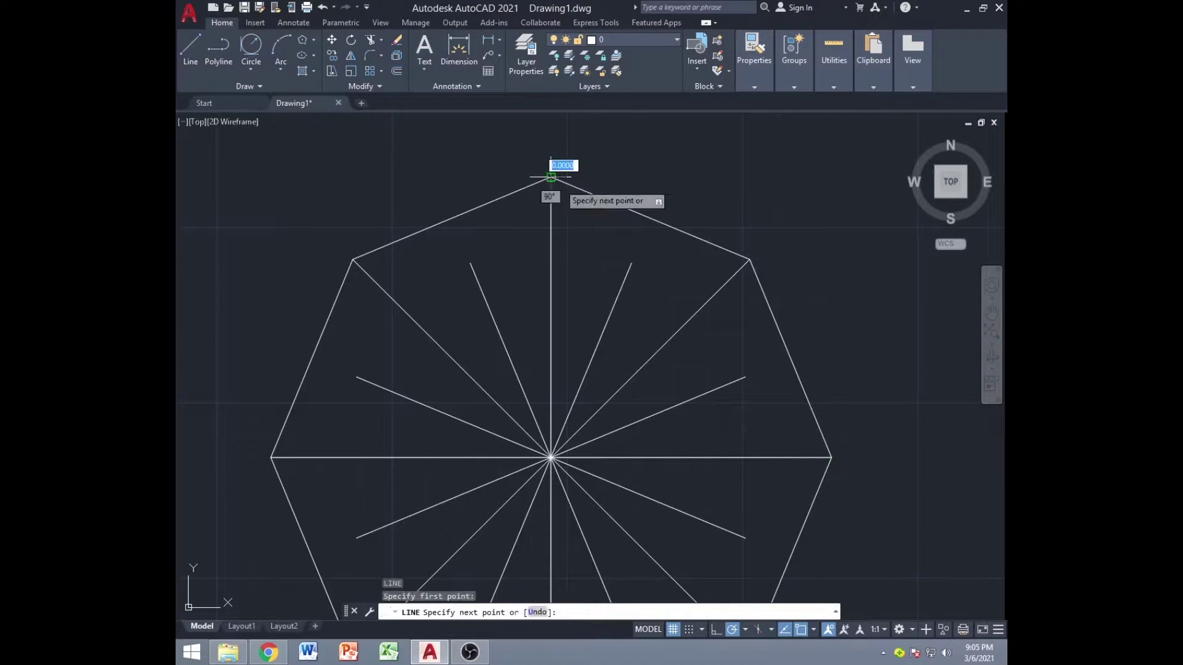
left_click(631, 263)
left_click(749, 259)
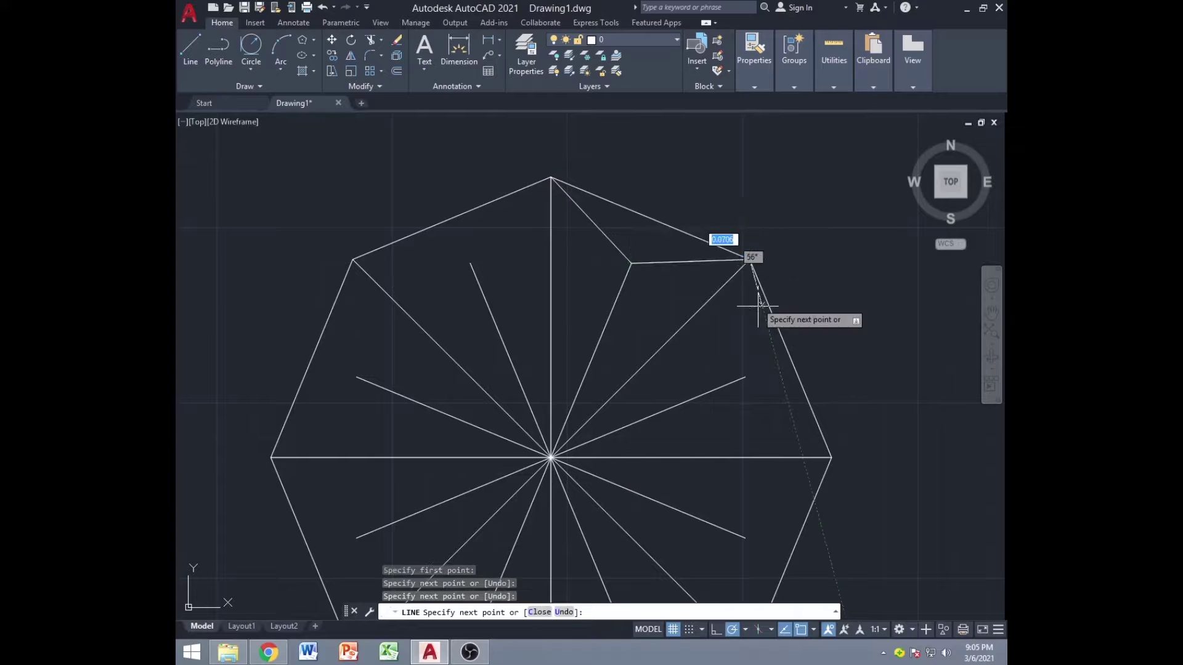
left_click(745, 377)
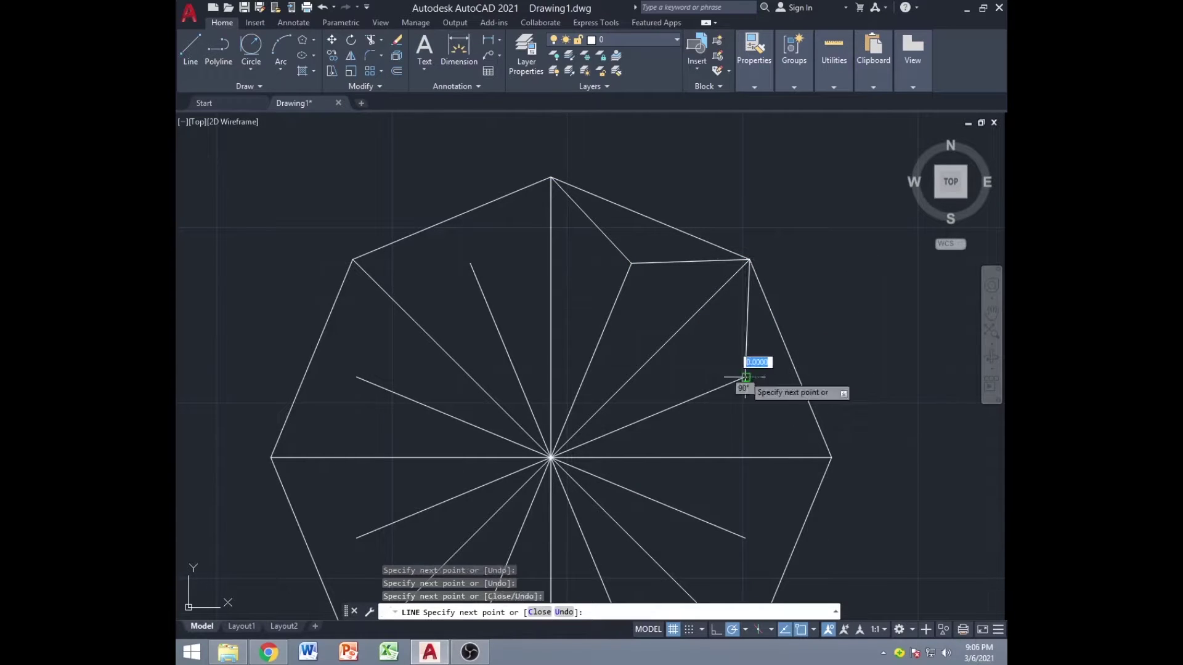
left_click(834, 456)
Continue the zigzag from the octagon's right vertex through the lower-right line ends and vertex to the bottom vertex
middle_click_drag(834, 456, 766, 212)
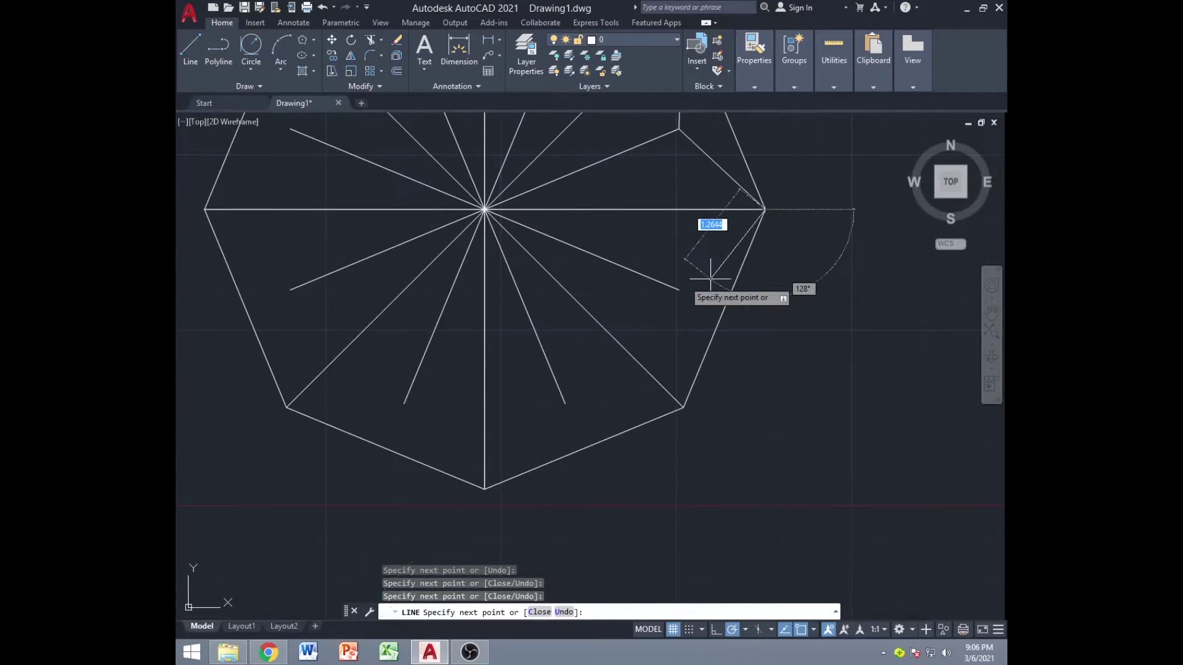
left_click(678, 289)
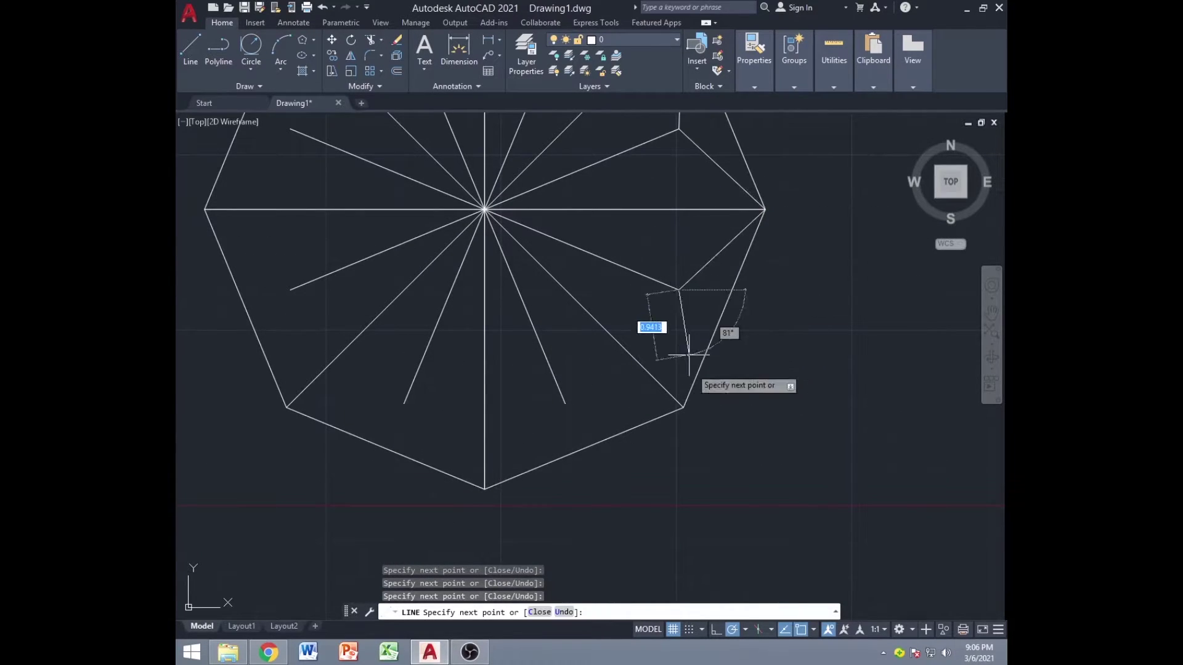
left_click(683, 406)
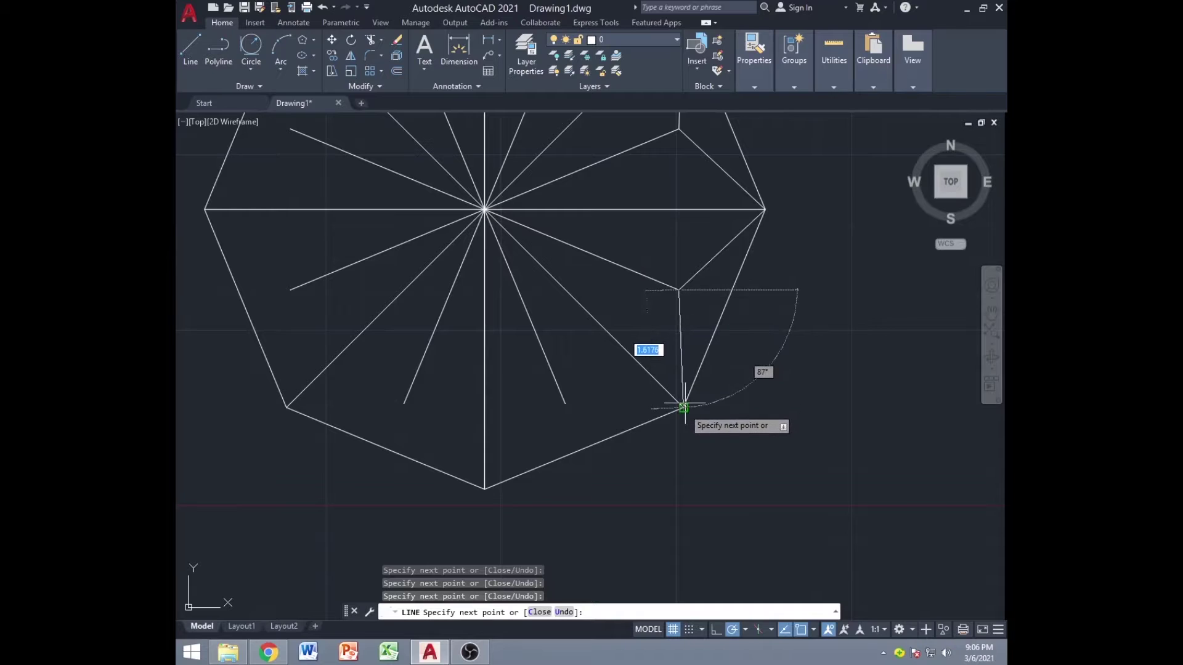
left_click(565, 403)
middle_click_drag(531, 369, 662, 246)
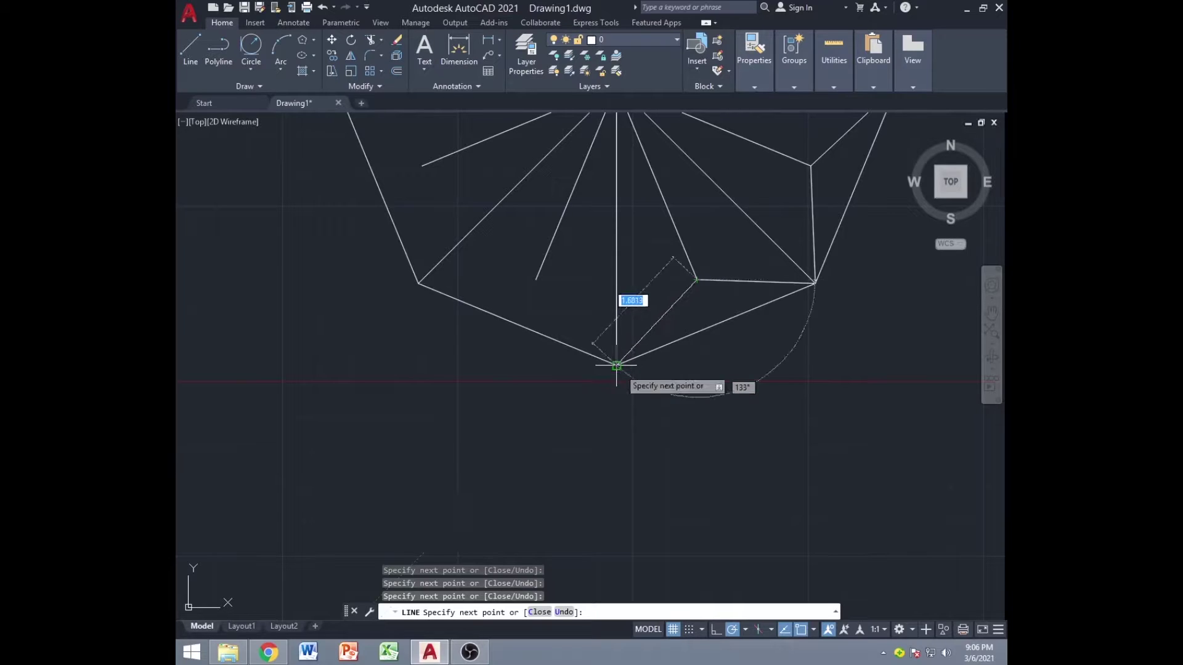
left_click(616, 364)
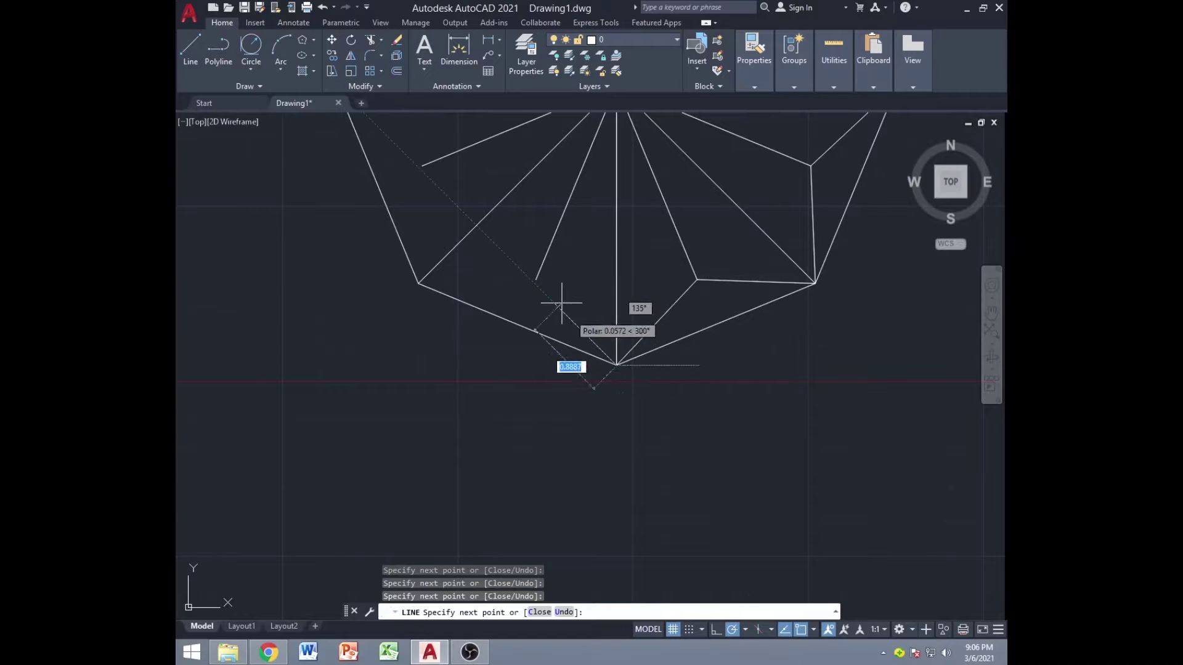
Continue the zigzag from the octagon's bottom vertex through the lower-left line ends and vertex to the left vertex
left_click(422, 283)
middle_click_drag(422, 284, 501, 443)
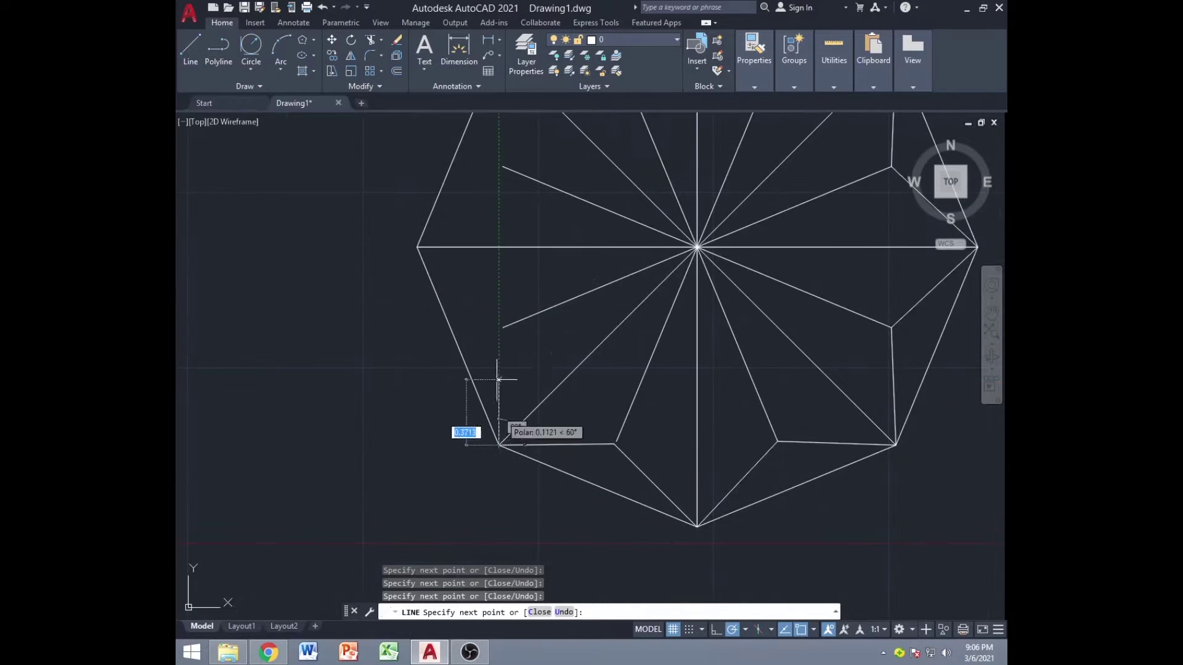
left_click(502, 327)
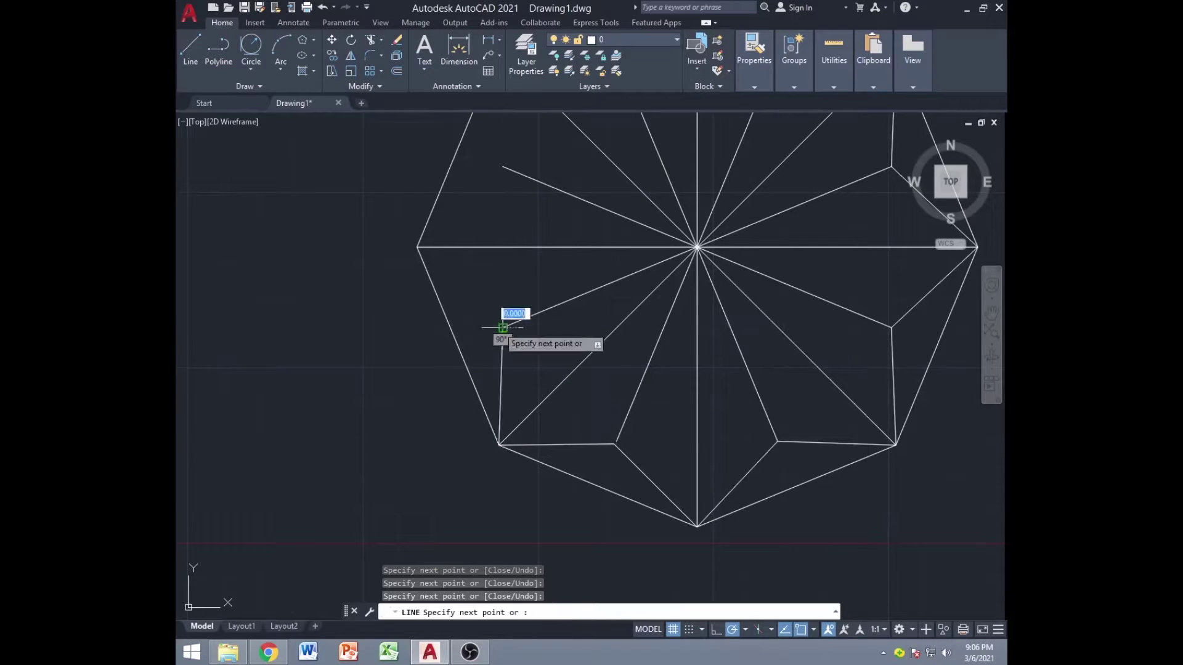
left_click(419, 250)
Finish the zigzag from the octagon's left vertex through the upper-left line ends and vertex back to the top vertex
middle_click_drag(491, 204, 475, 337)
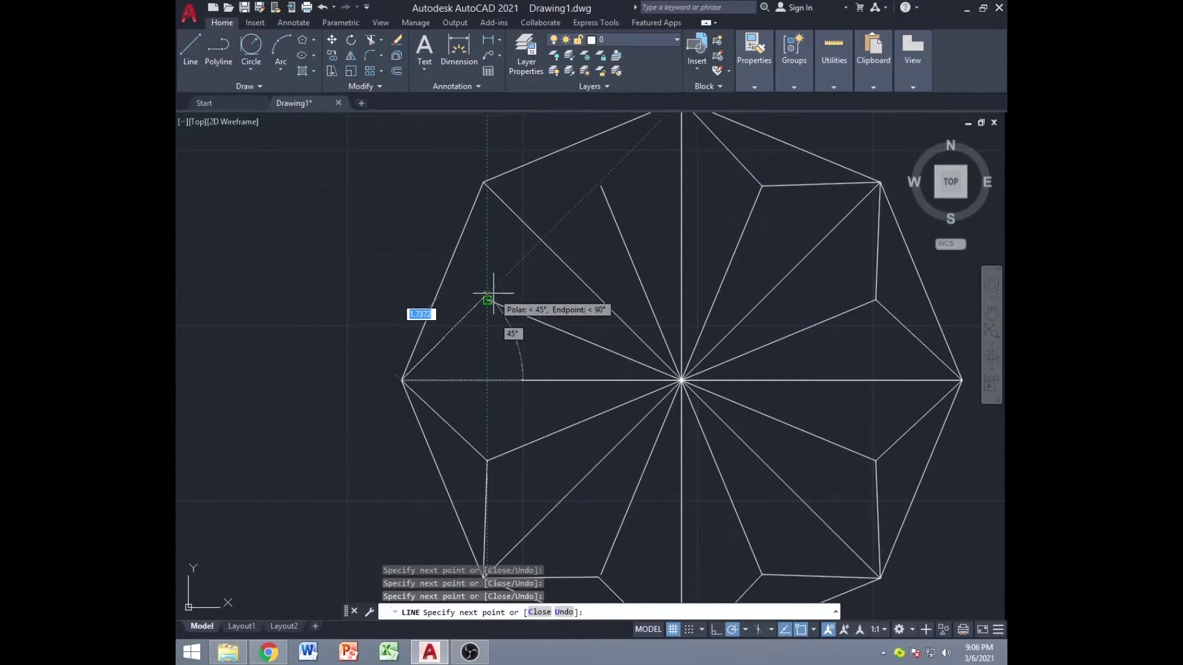
left_click(487, 301)
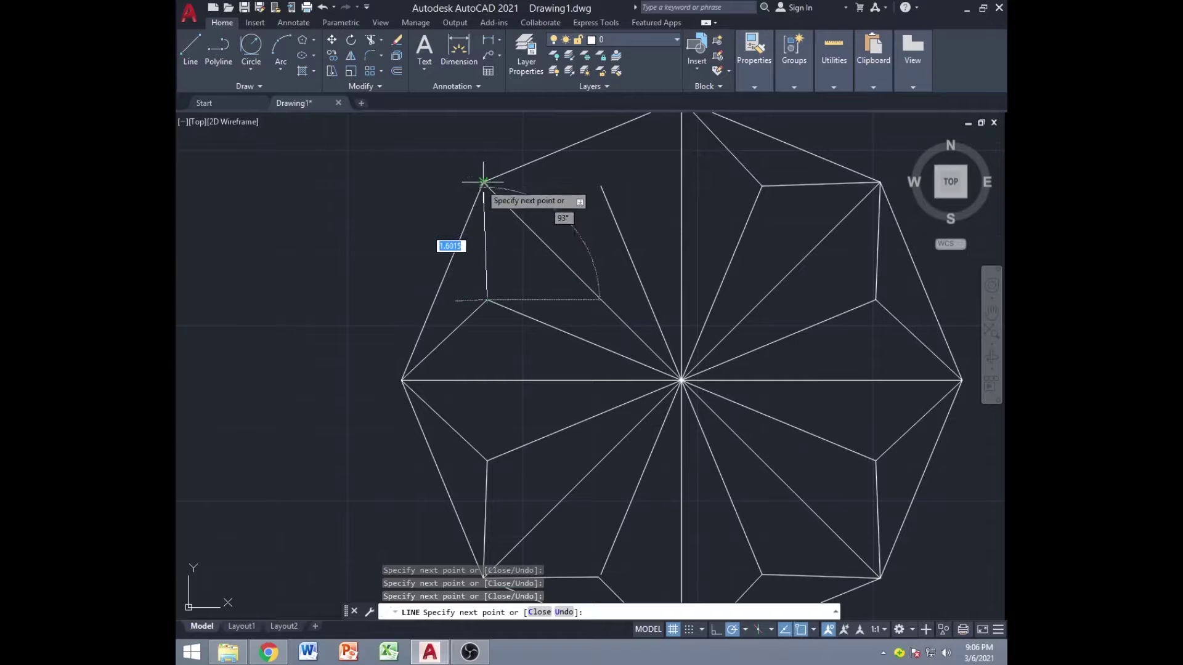
left_click(484, 182)
left_click(599, 182)
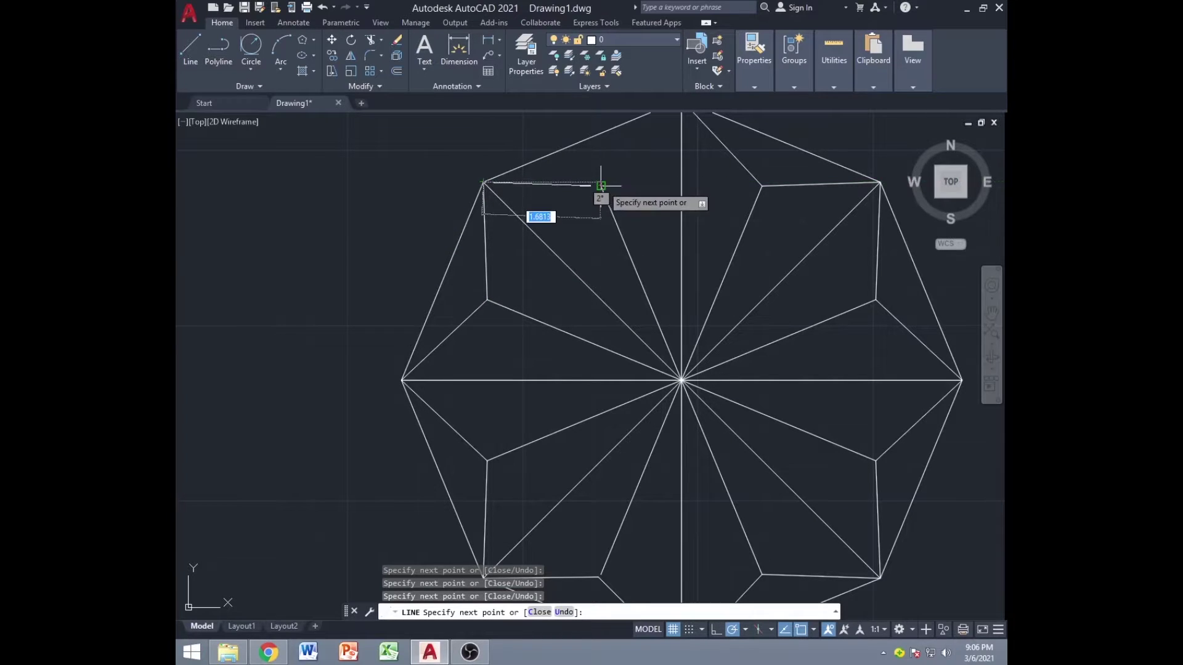
mouse_move(606, 184)
middle_mouse_down()
mouse_move(630, 176)
mouse_move(565, 227)
middle_mouse_up()
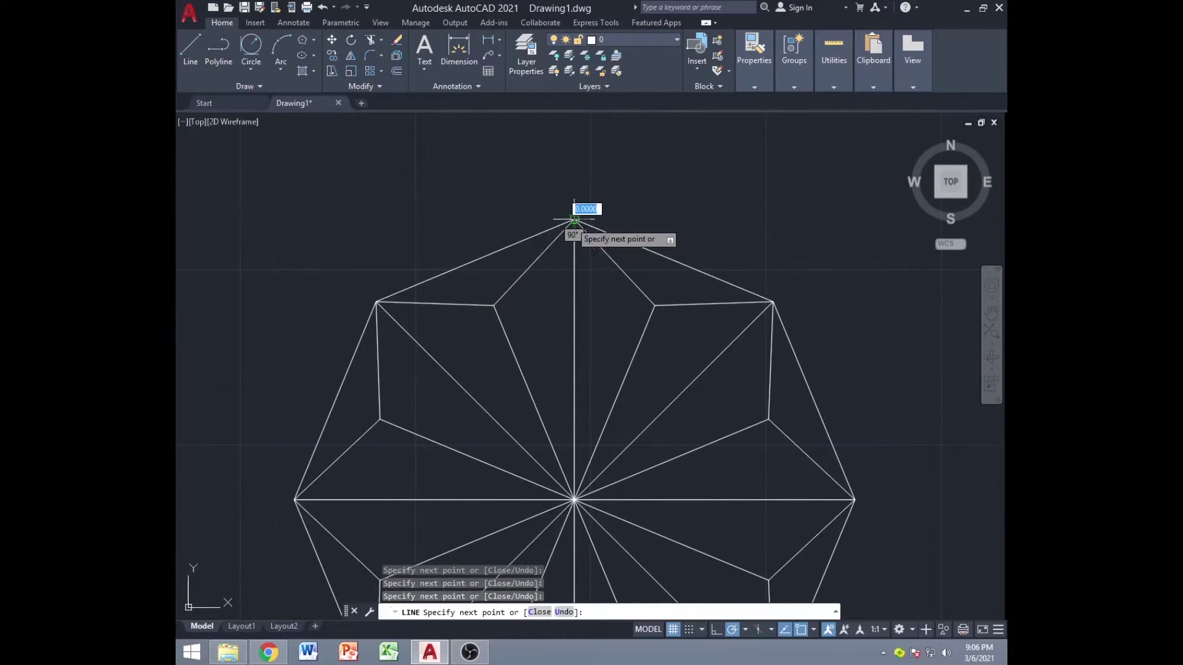
key("Escape")
Move the whole octagon star by its top vertex closer to the hexagon, level with the hexagon's top vertex
scroll(592, 289, "down", 3)
scroll(592, 289, "down", 2)
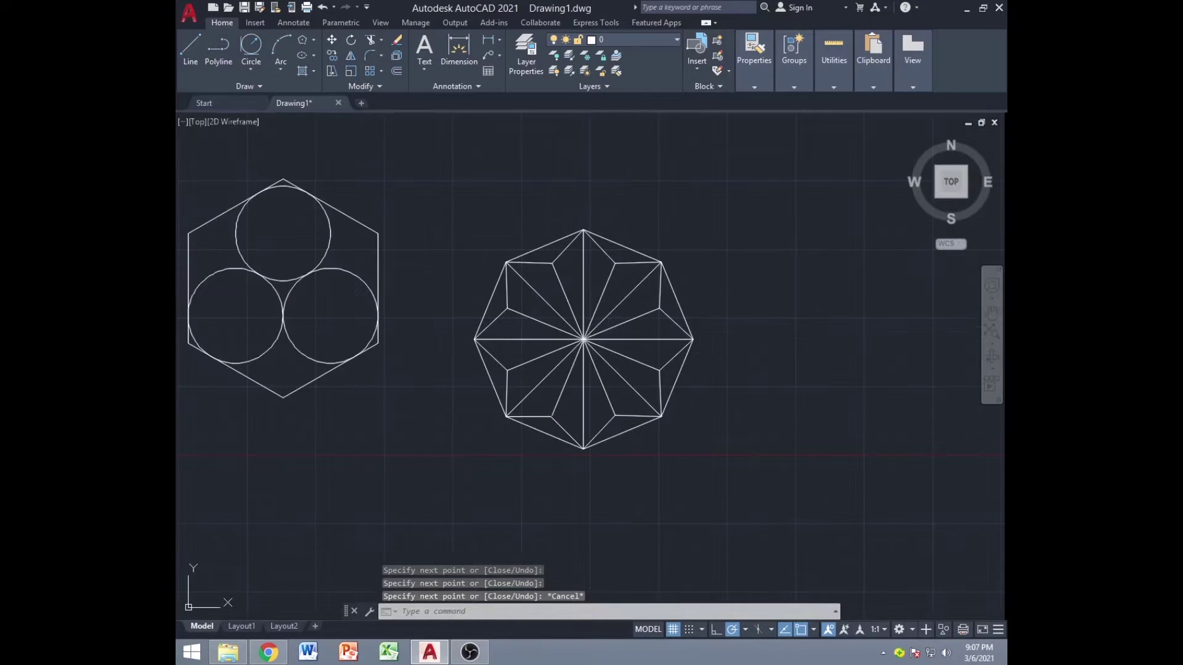
left_click(433, 198)
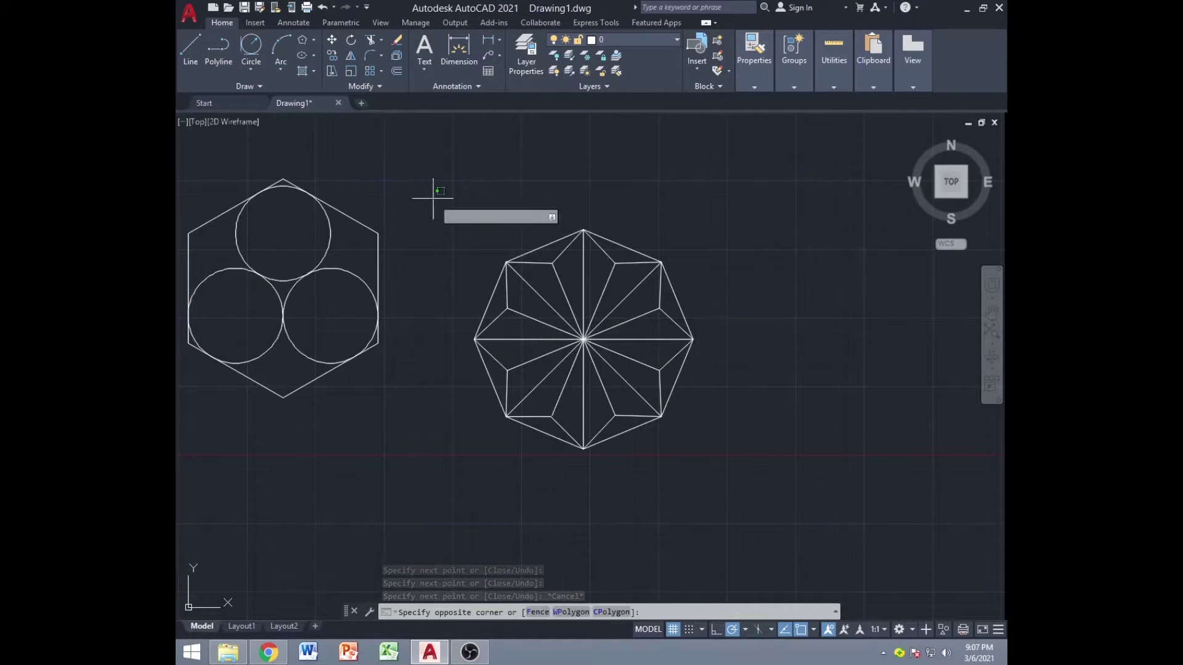
left_click(722, 473)
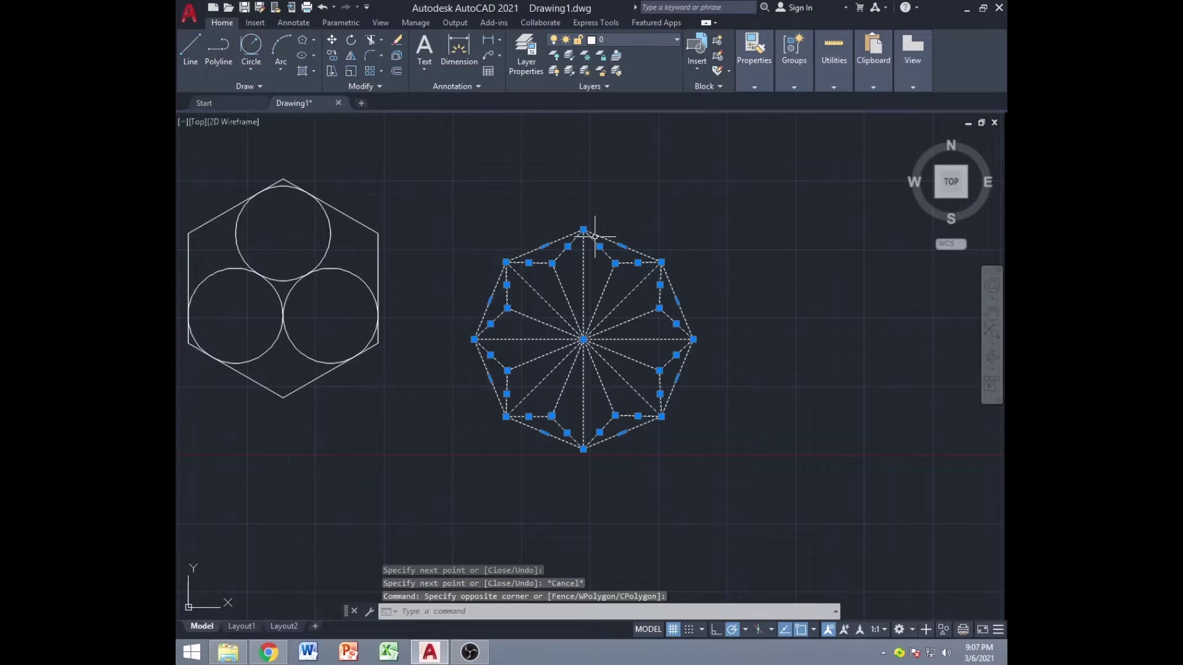
type("M")
key("Return")
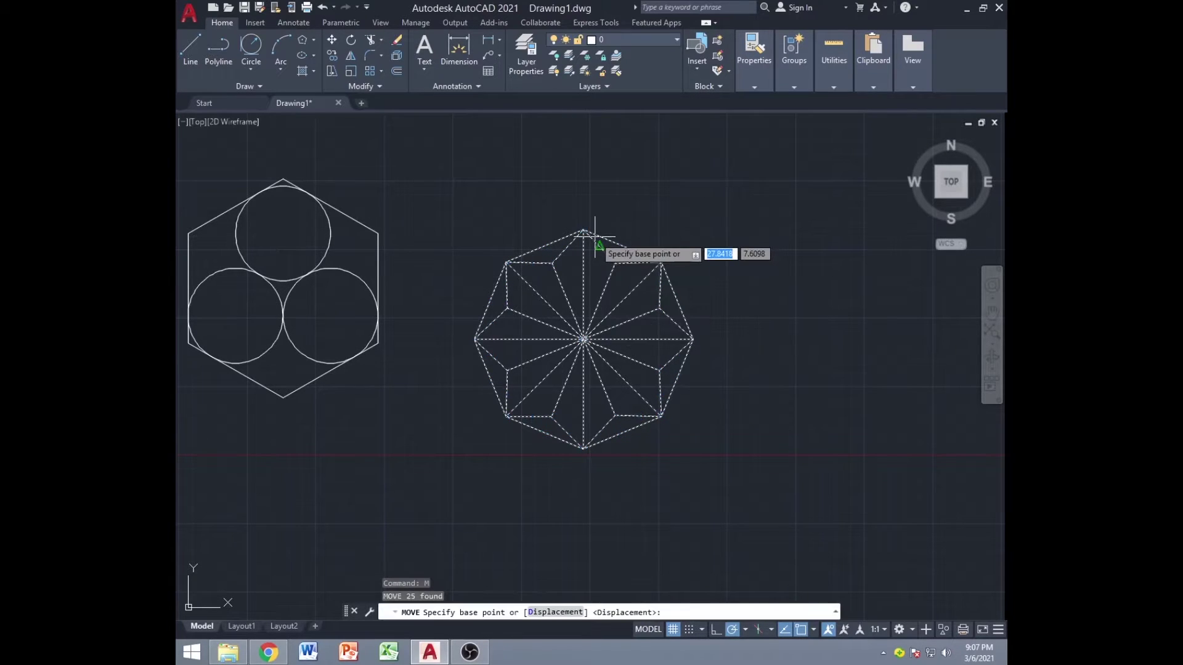
left_click(583, 229)
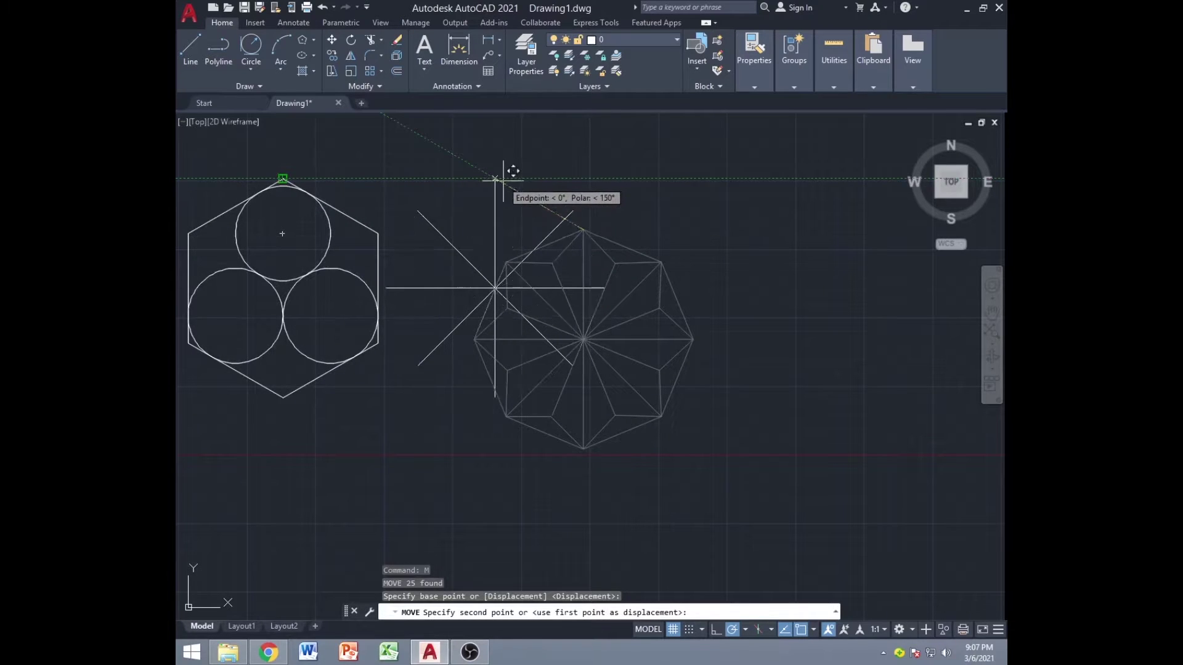
left_click(515, 179)
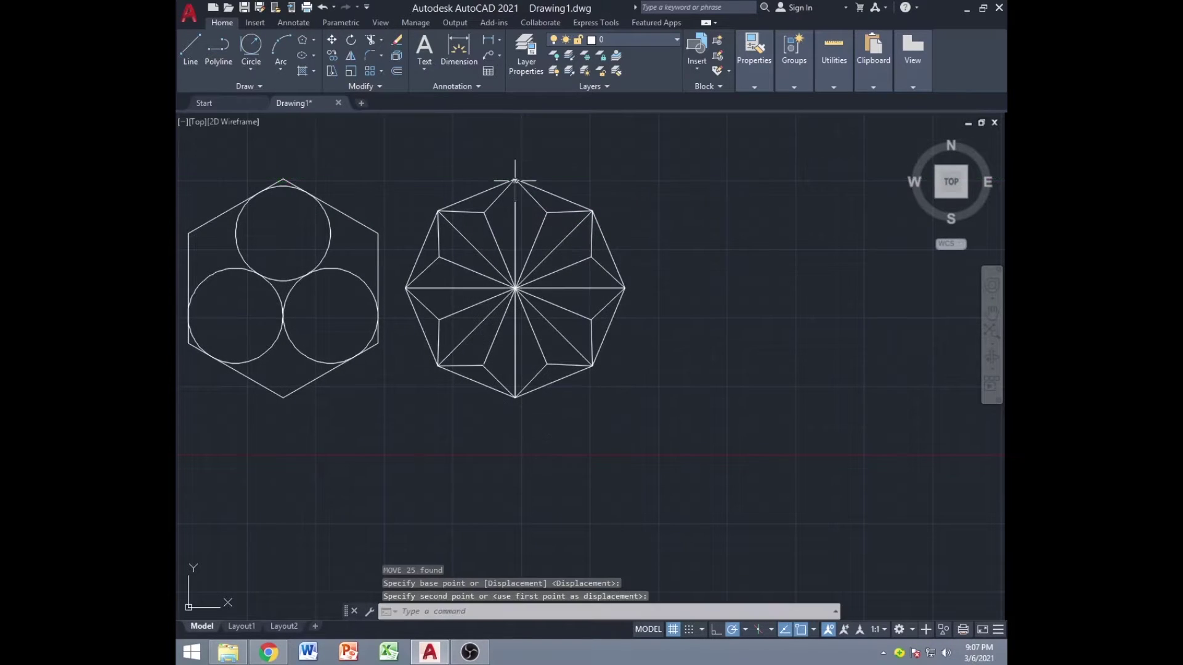
Draw a circle of radius 4 in the empty area below the row of finished figures
middle_click_drag(483, 528, 779, 352)
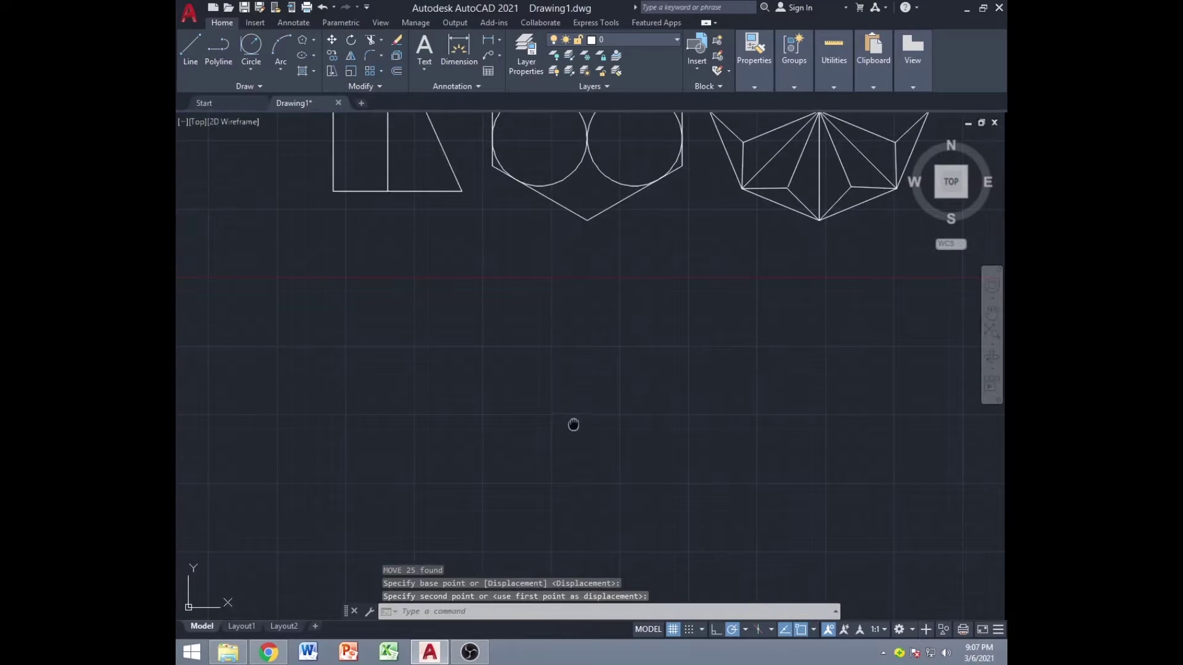
middle_click_drag(573, 424, 654, 468)
mouse_move(572, 423)
middle_mouse_down()
mouse_move(638, 478)
mouse_move(594, 375)
mouse_move(561, 375)
middle_mouse_up()
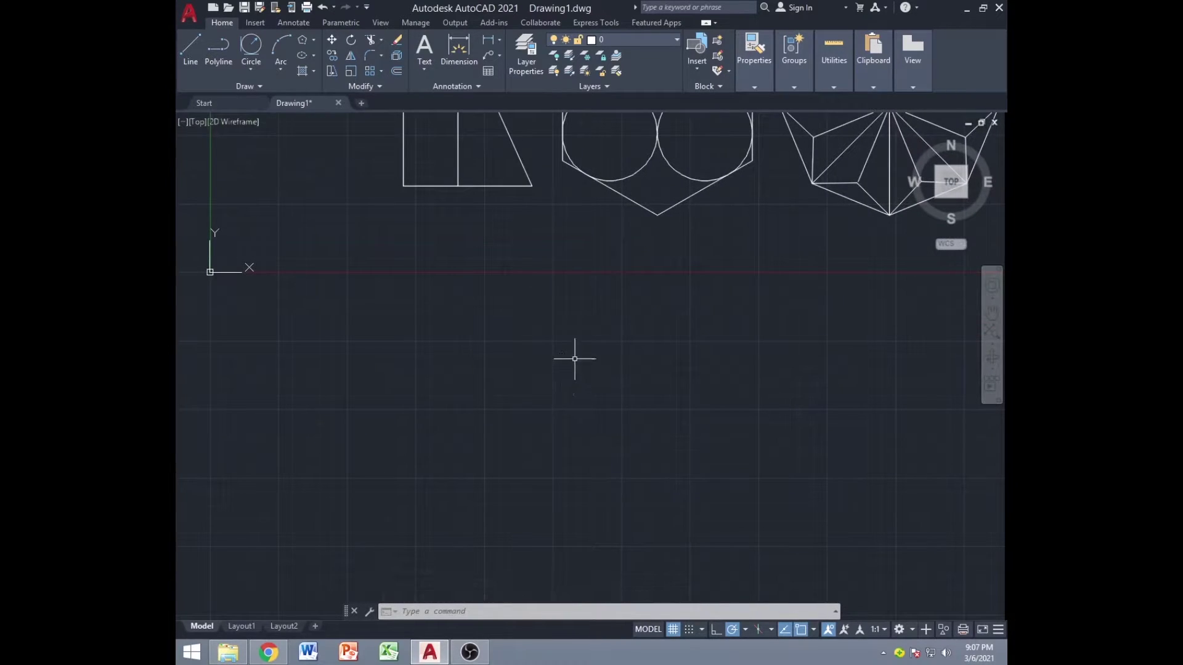
left_click(254, 66)
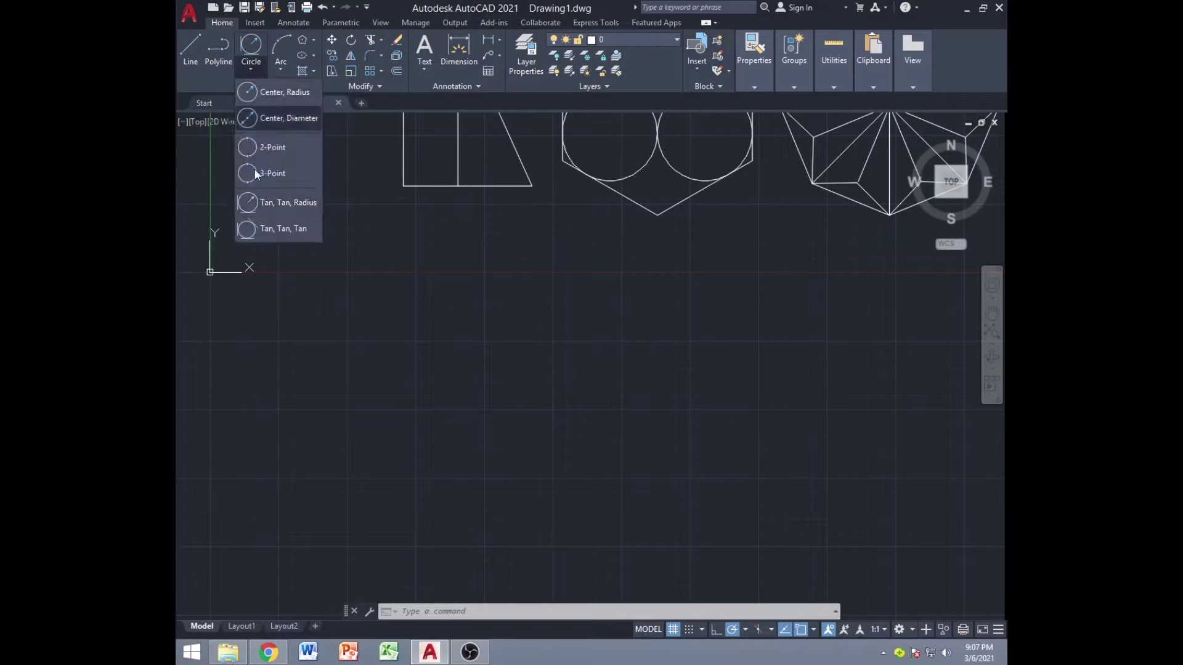
left_click(255, 92)
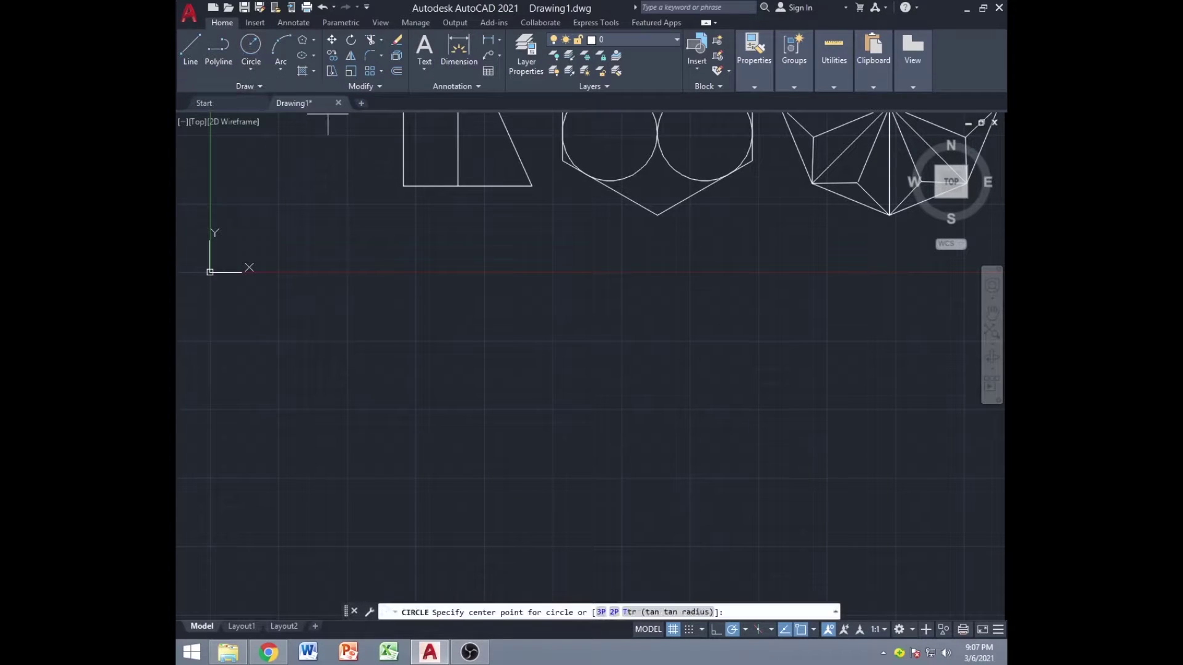
left_click(472, 411)
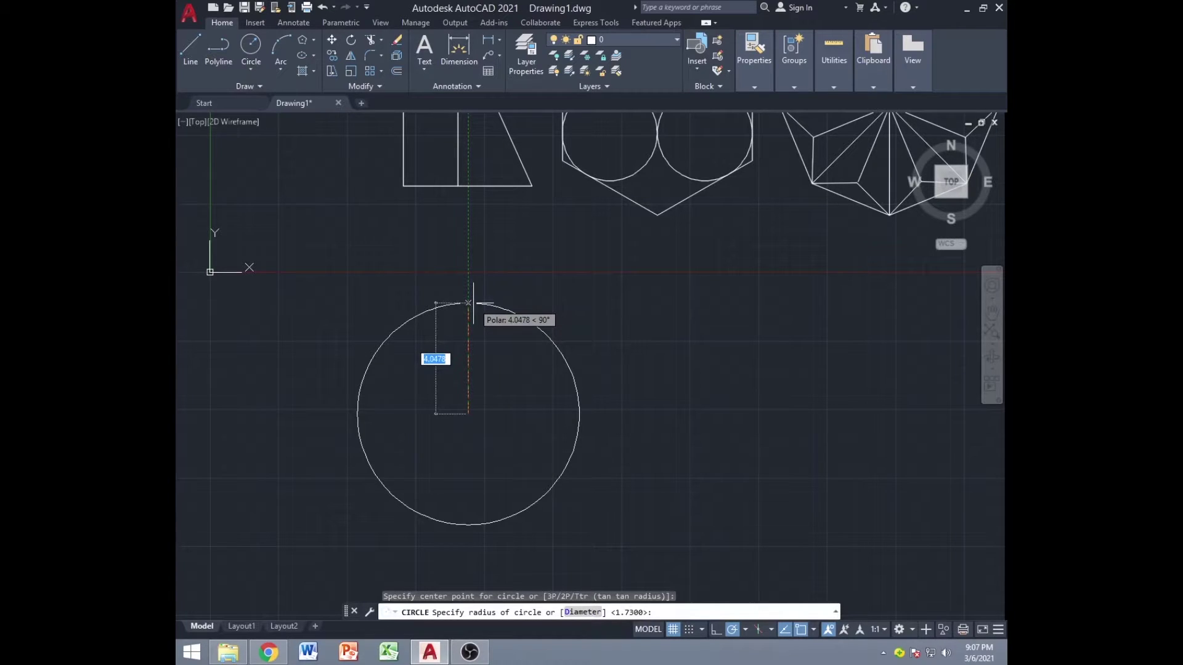
type("4")
key("Return")
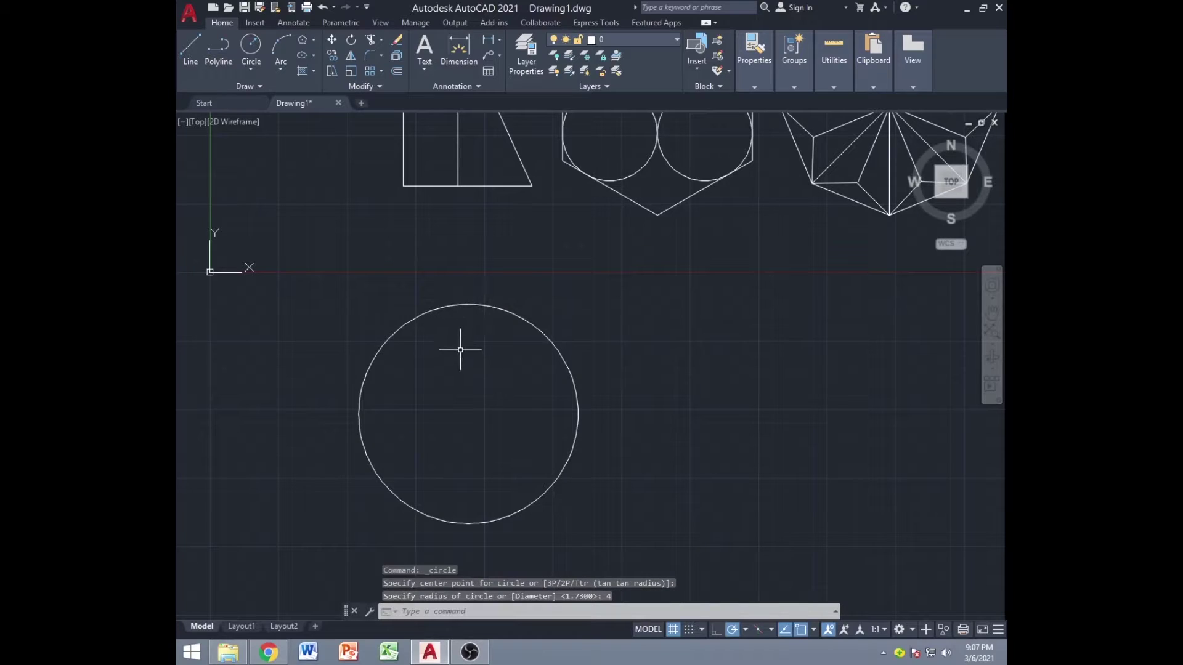
scroll(466, 317, "up", 2)
middle_click_drag(472, 340, 521, 270)
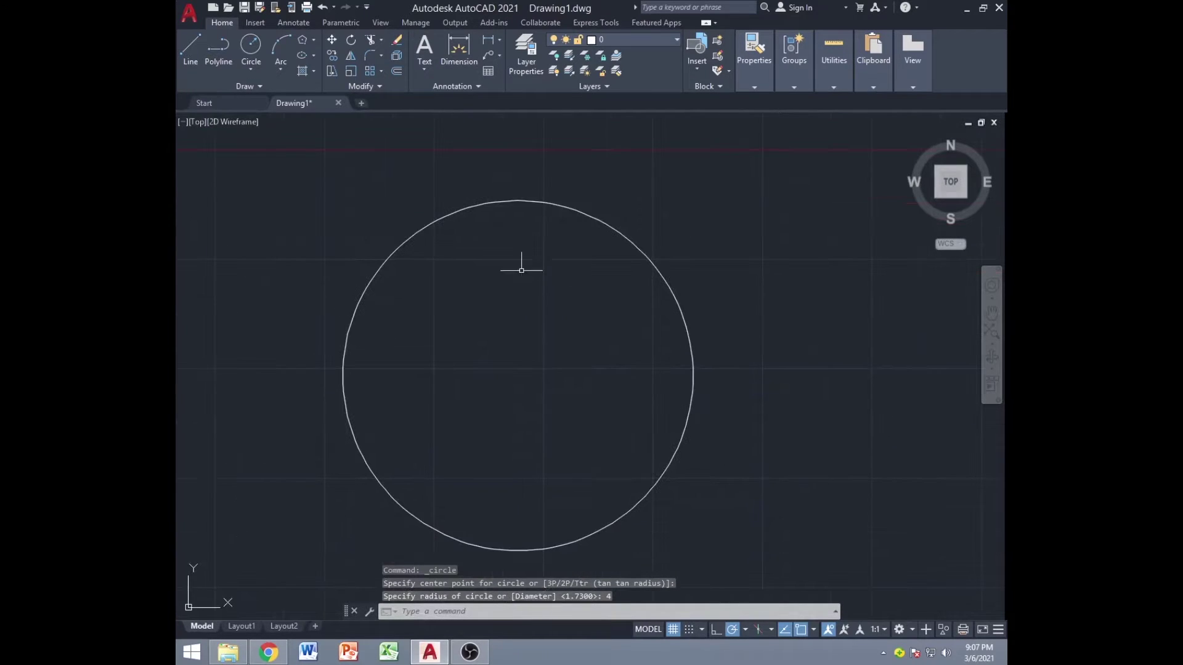
Offset the radius-4 circle inward by 0.3
left_click(528, 227)
left_click(476, 163)
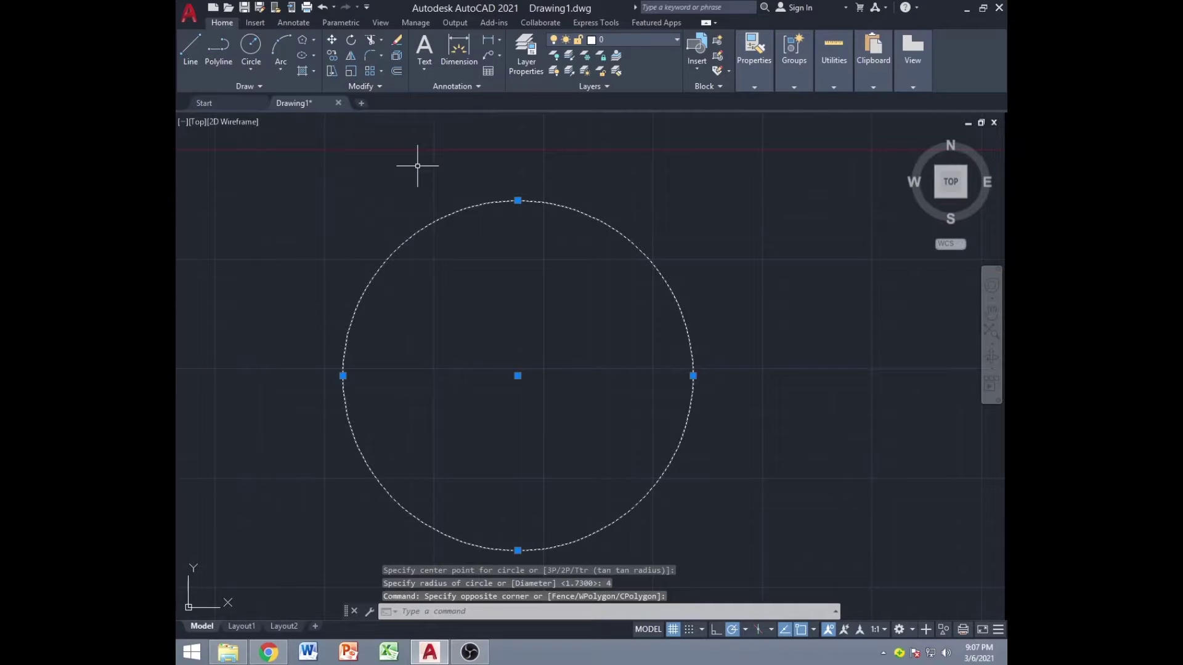
key("Return")
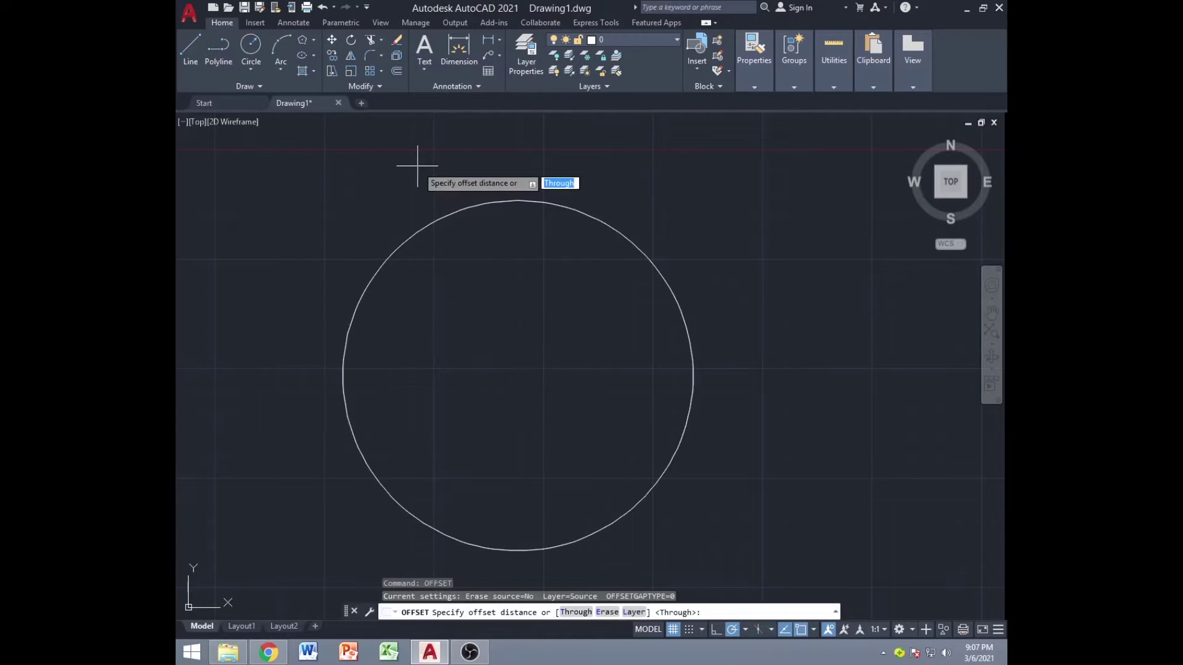
key("Return")
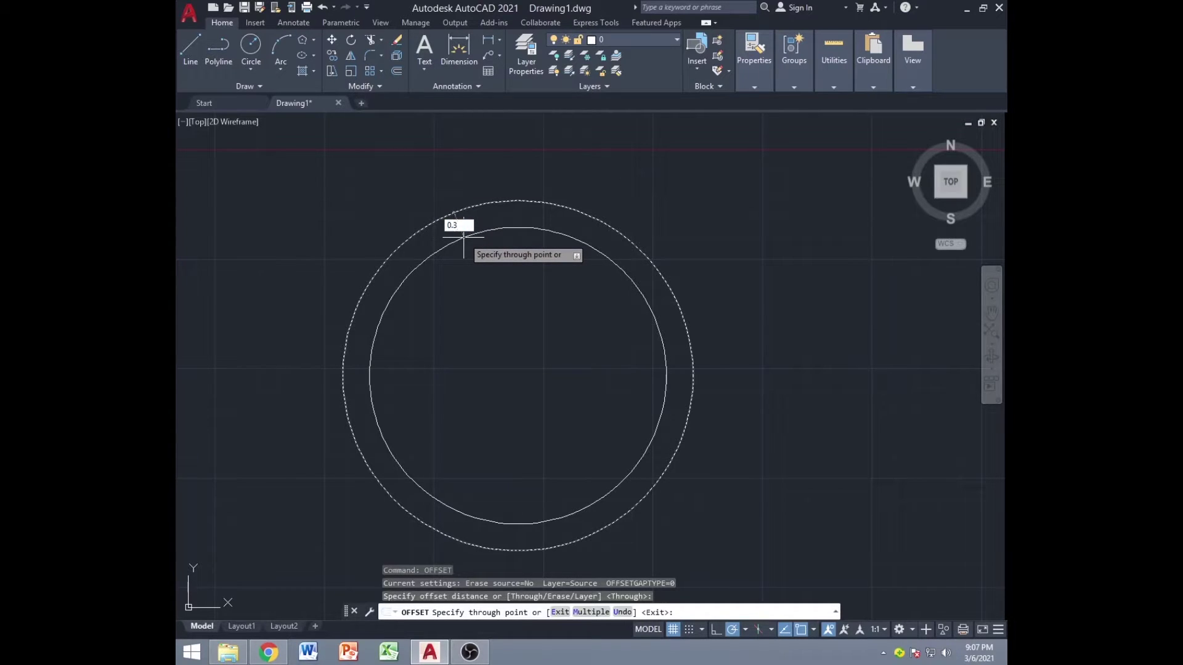
type("0.3")
key("Return")
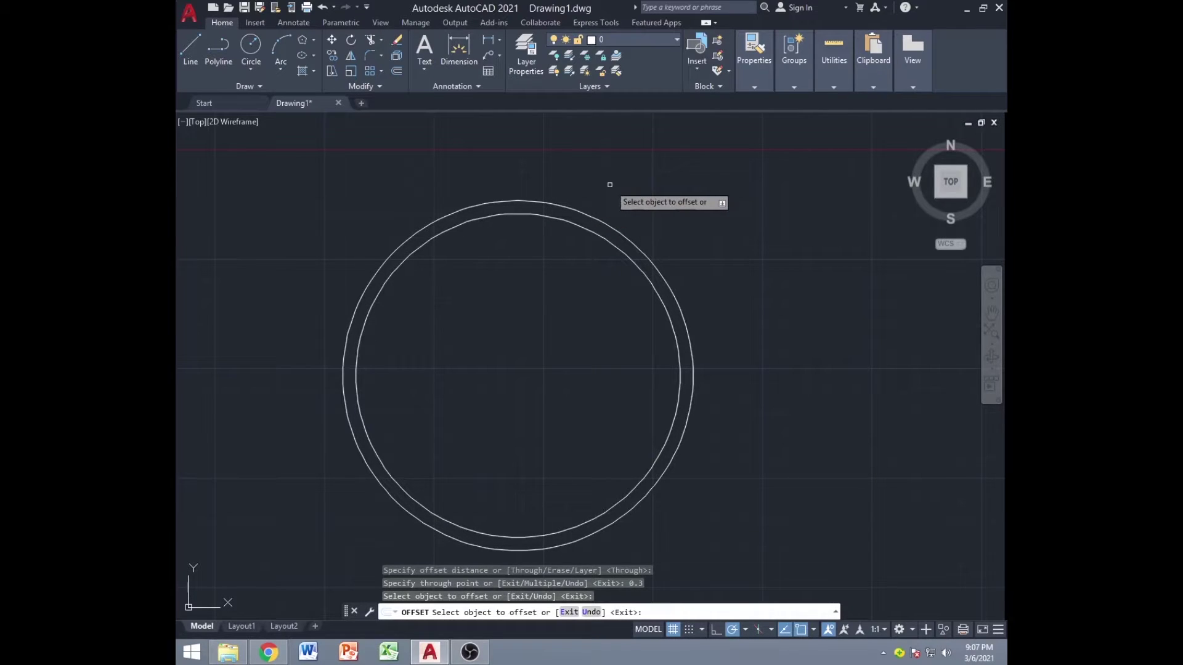
key("Escape")
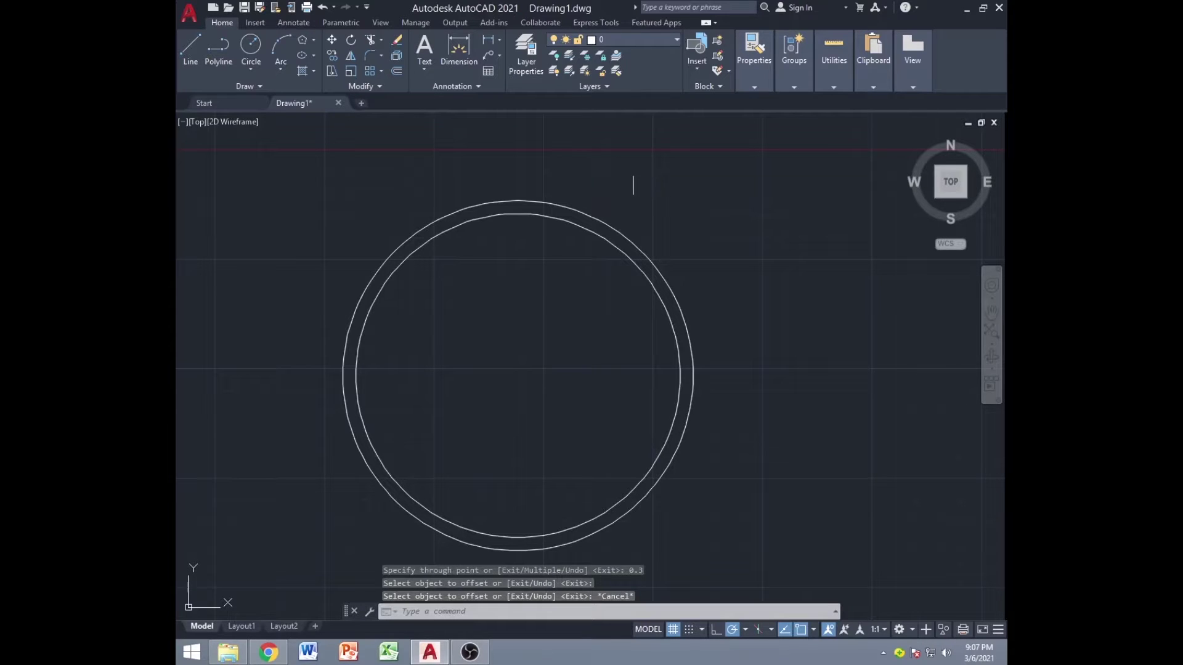
left_click_drag(615, 189, 641, 195)
Draw a circle of radius 1 in the empty space just above the large circles
middle_click_drag(642, 195, 585, 204)
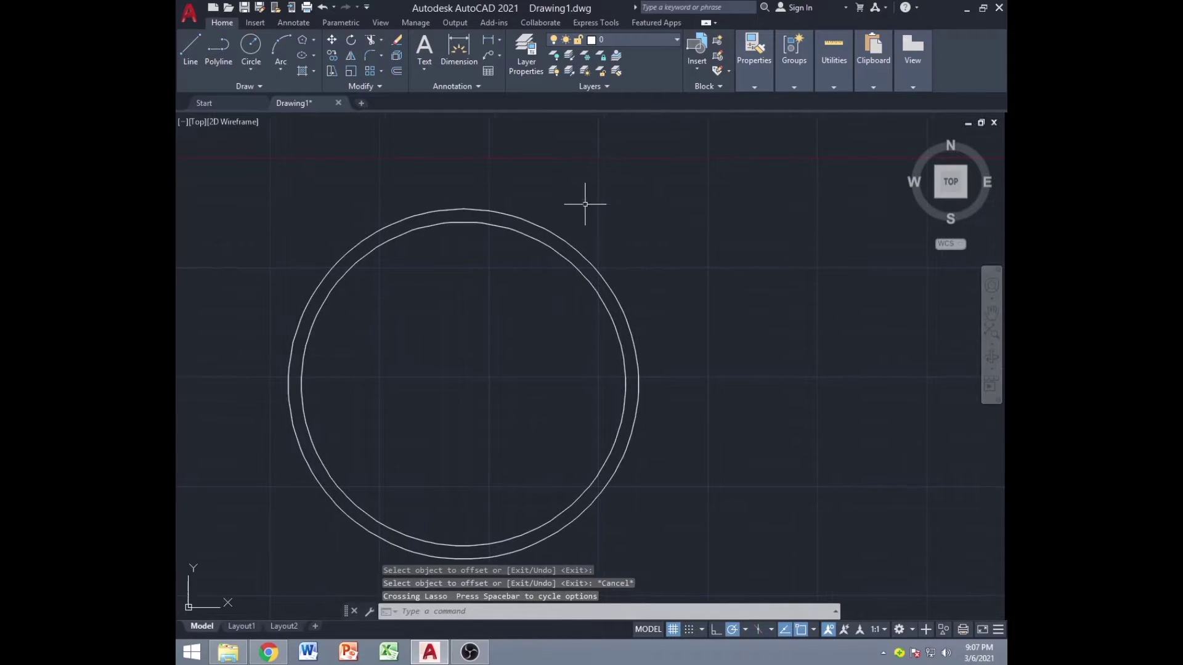
middle_click_drag(396, 151, 447, 182)
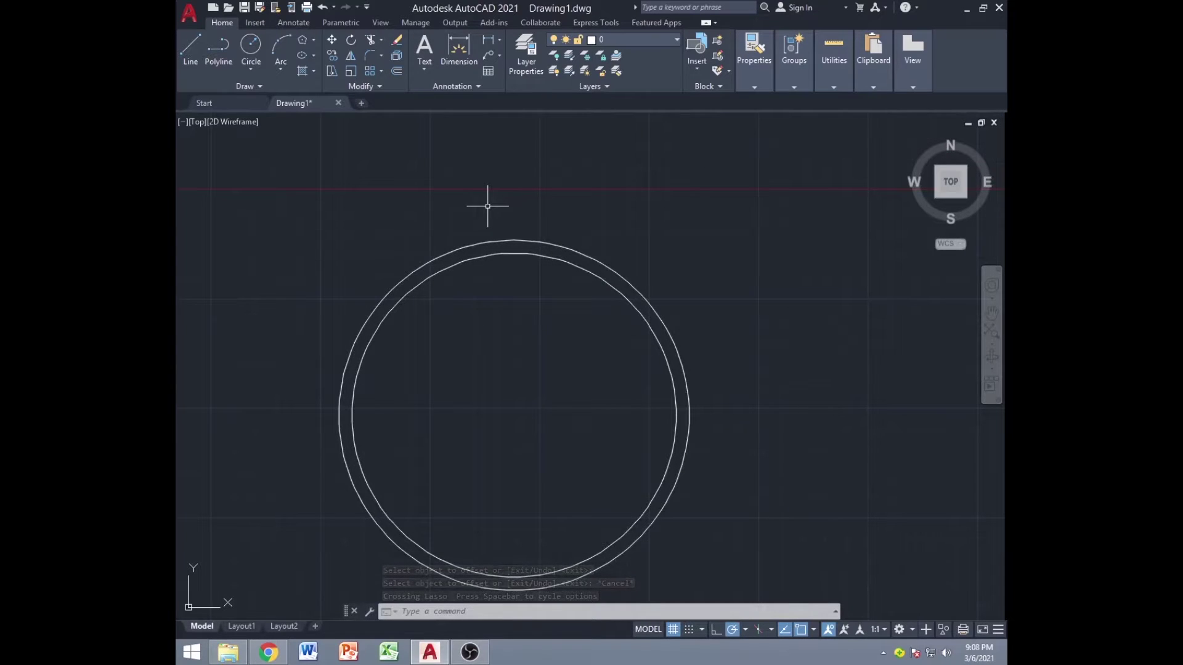
key("Return")
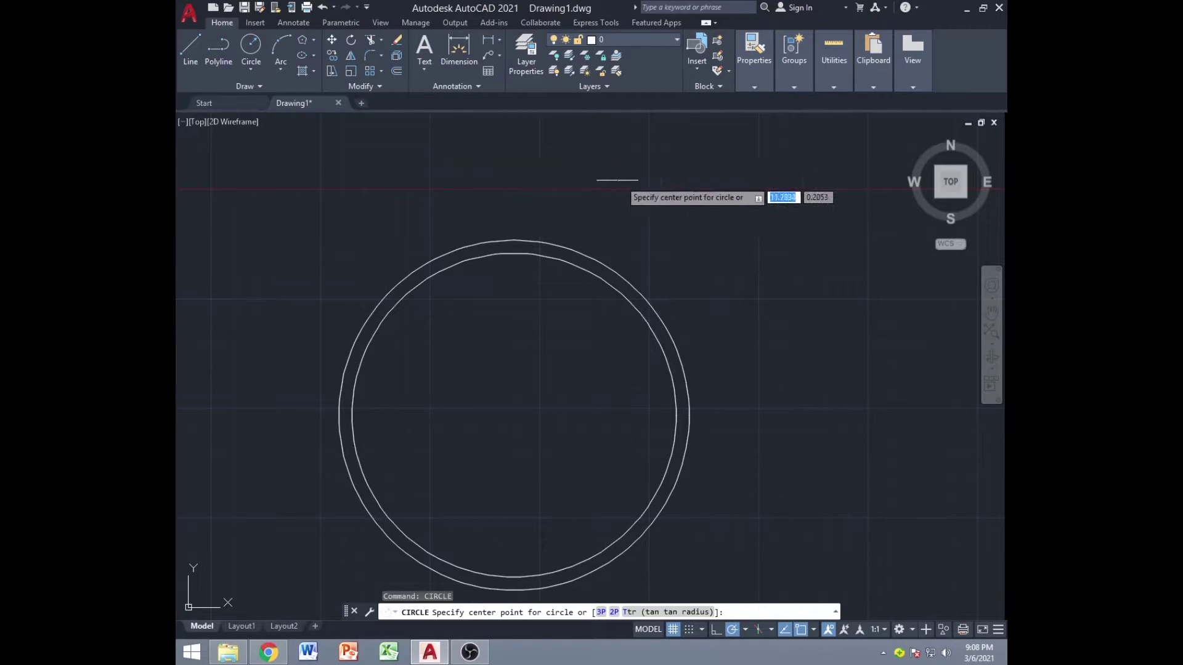
middle_click_drag(622, 178, 602, 224)
left_click(505, 189)
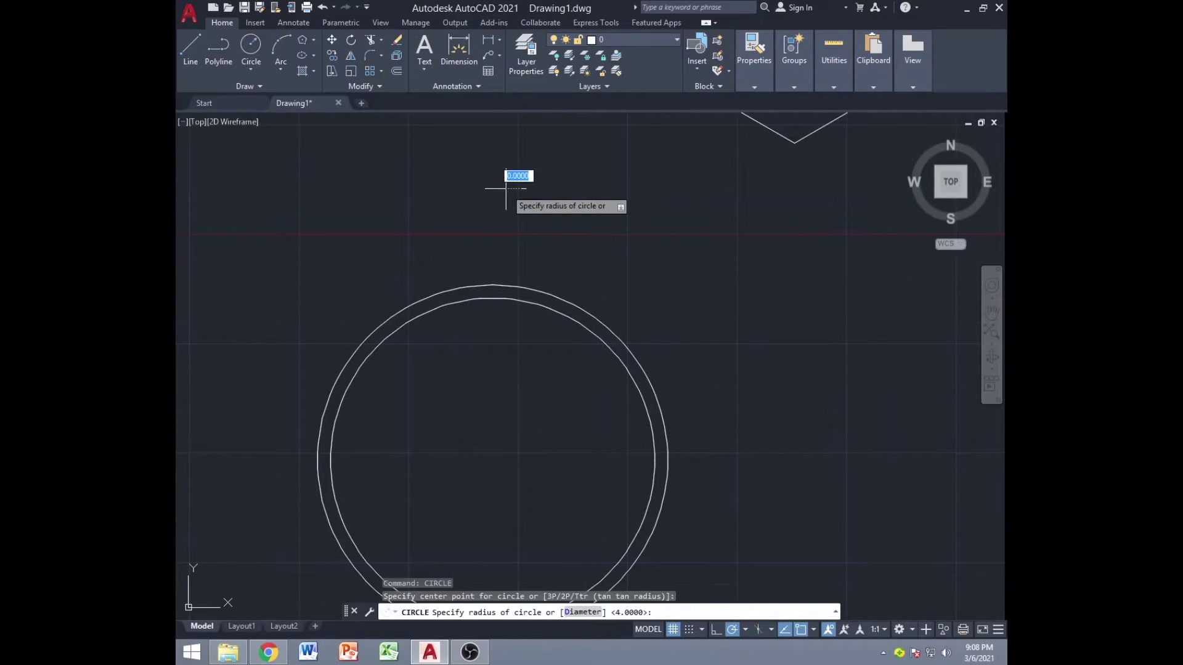
type("4")
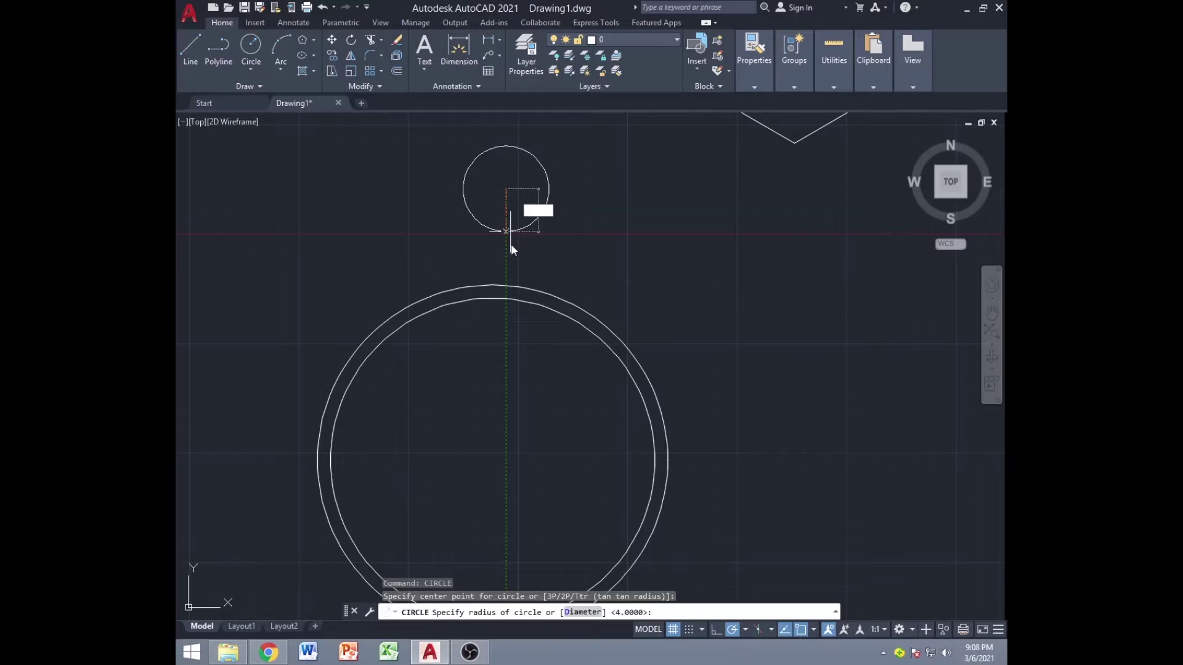
type("1")
key("Return")
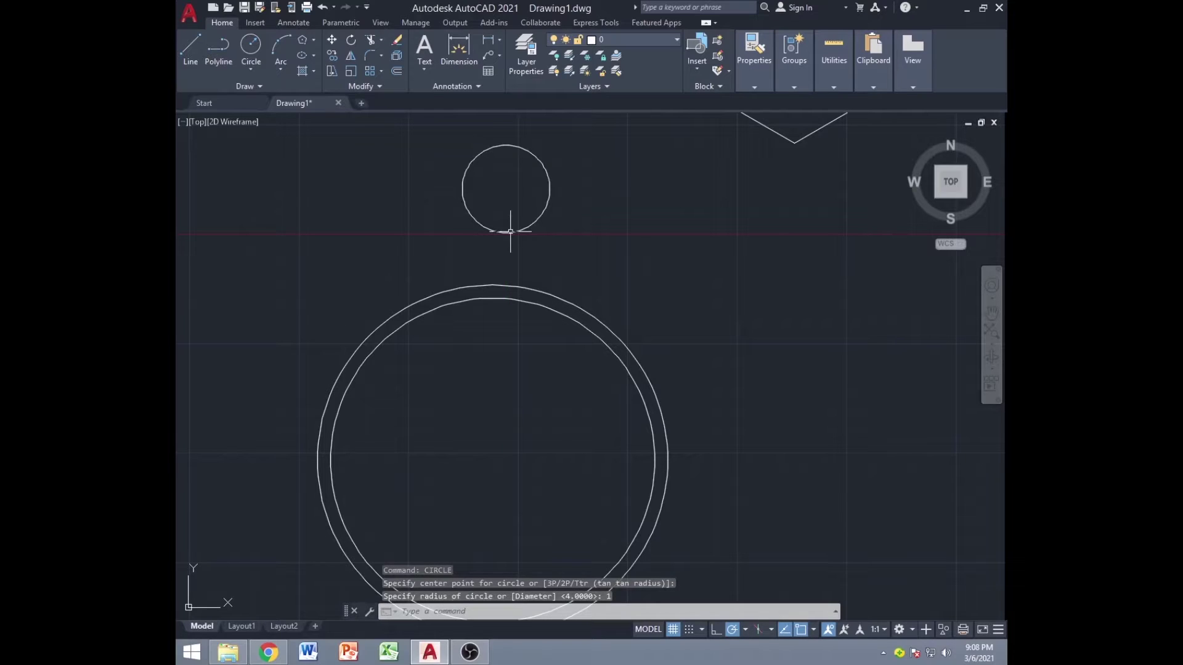
Move the radius-1 circle by its bottom quadrant onto the top quadrant of the outer large circle
left_click(511, 145)
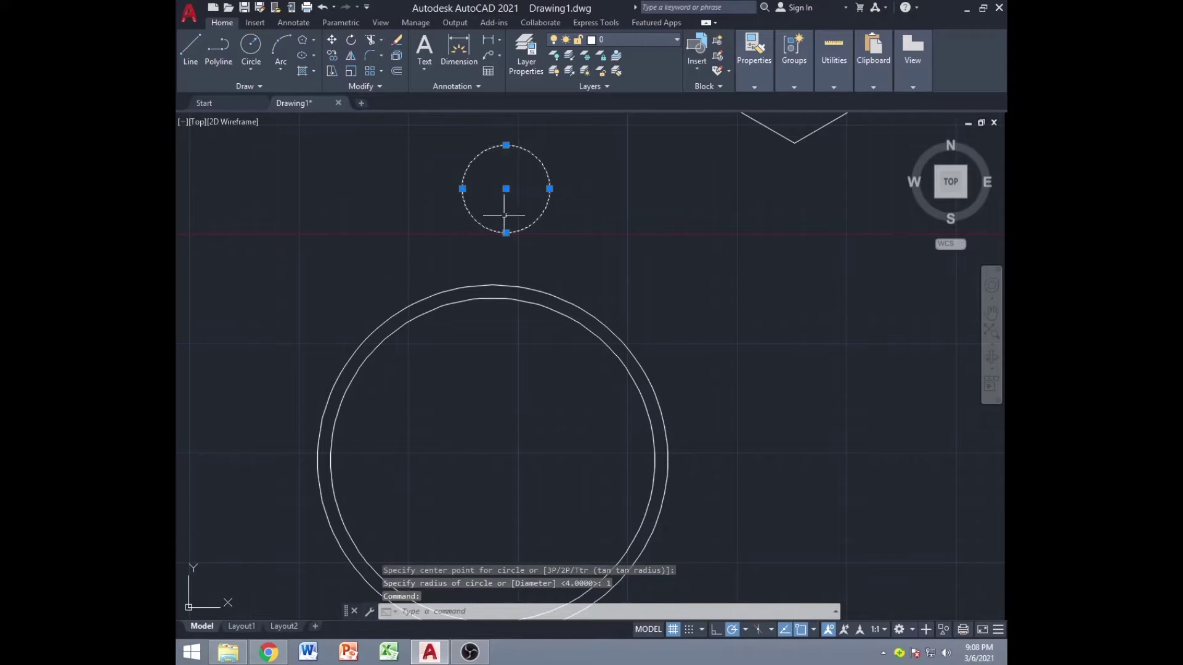
key("Return")
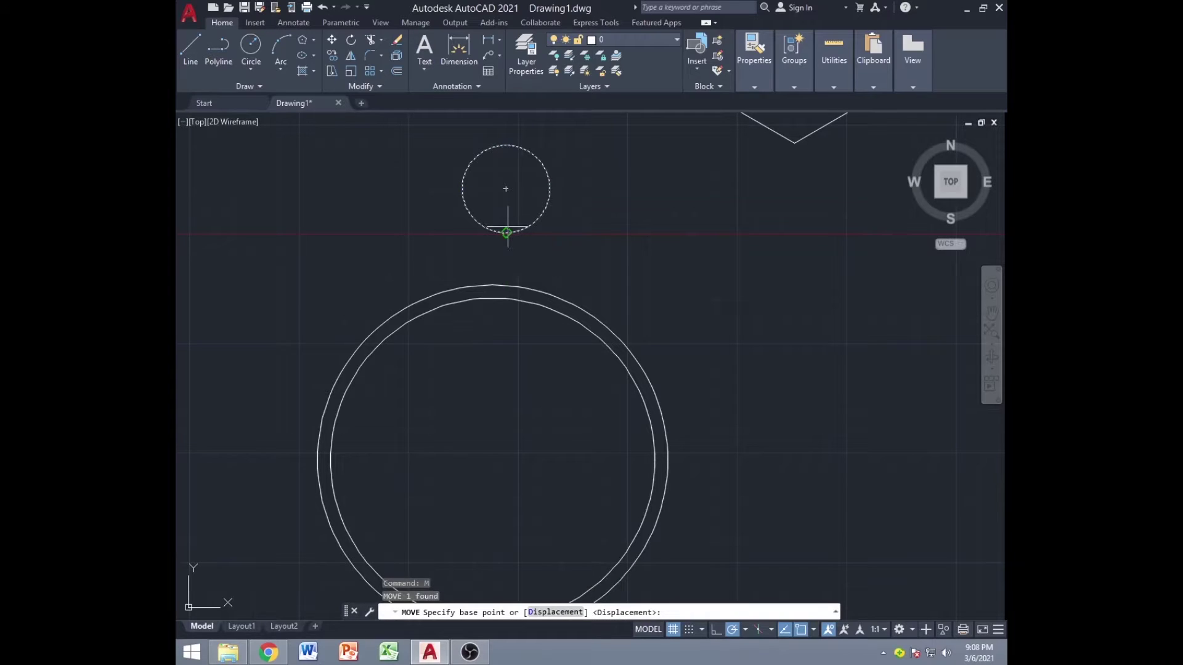
left_click(506, 232)
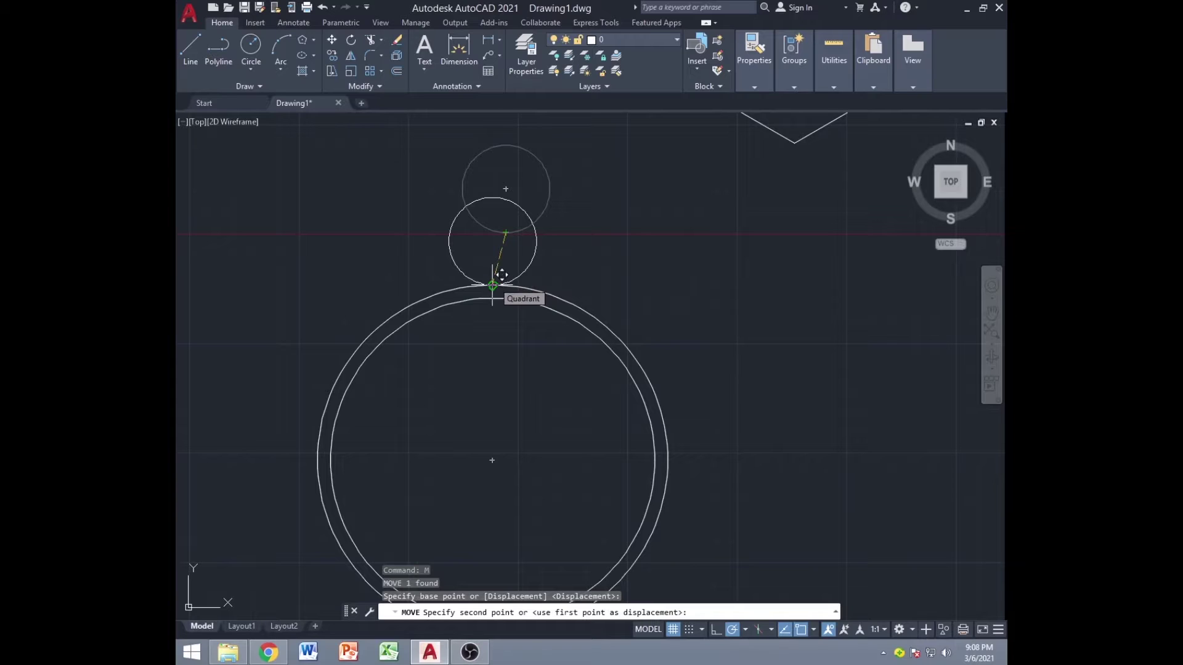
left_click(493, 285)
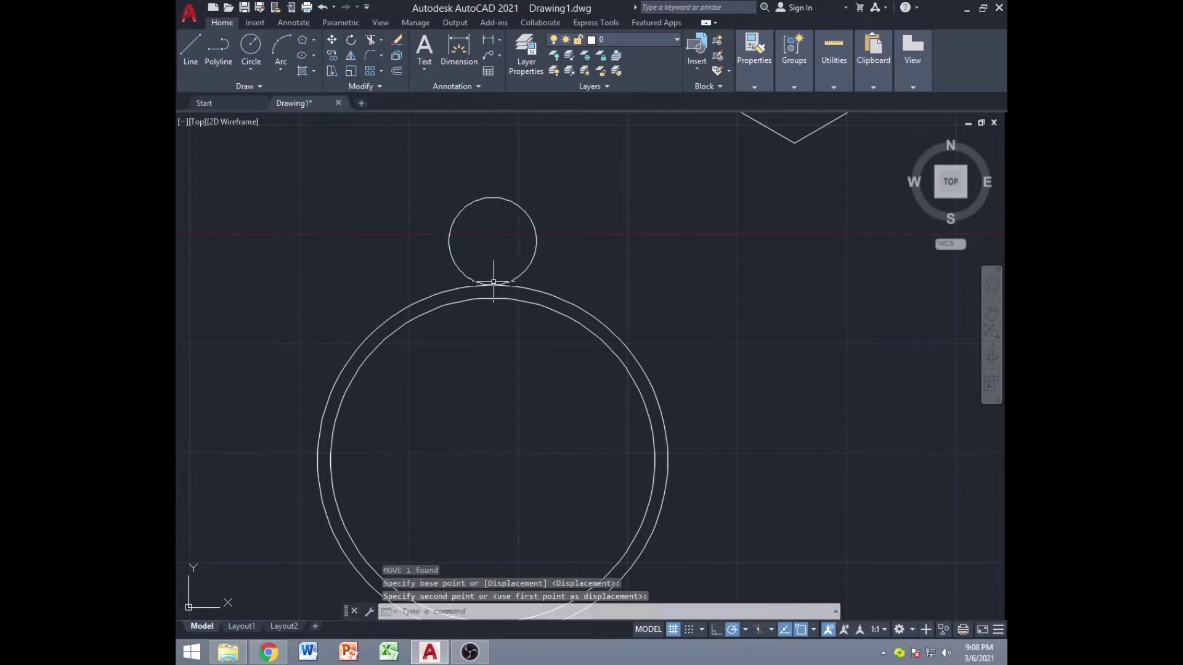
Offset the radius-1 circle outward by 0.3
left_click(500, 193)
left_click(499, 174)
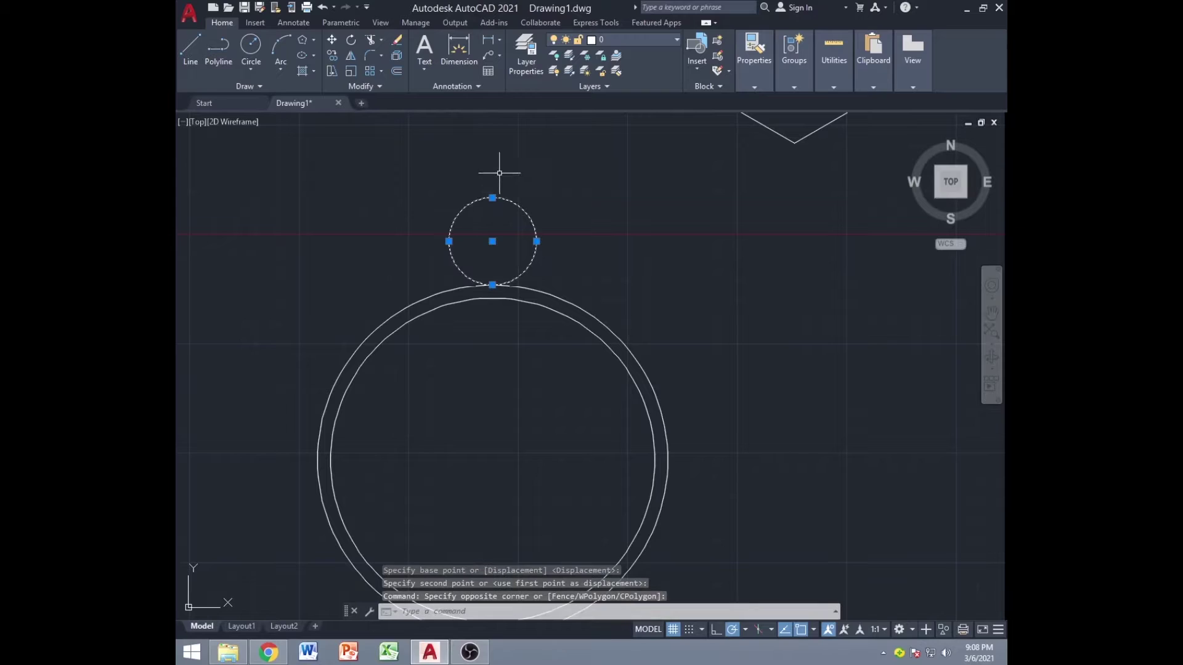
type("o")
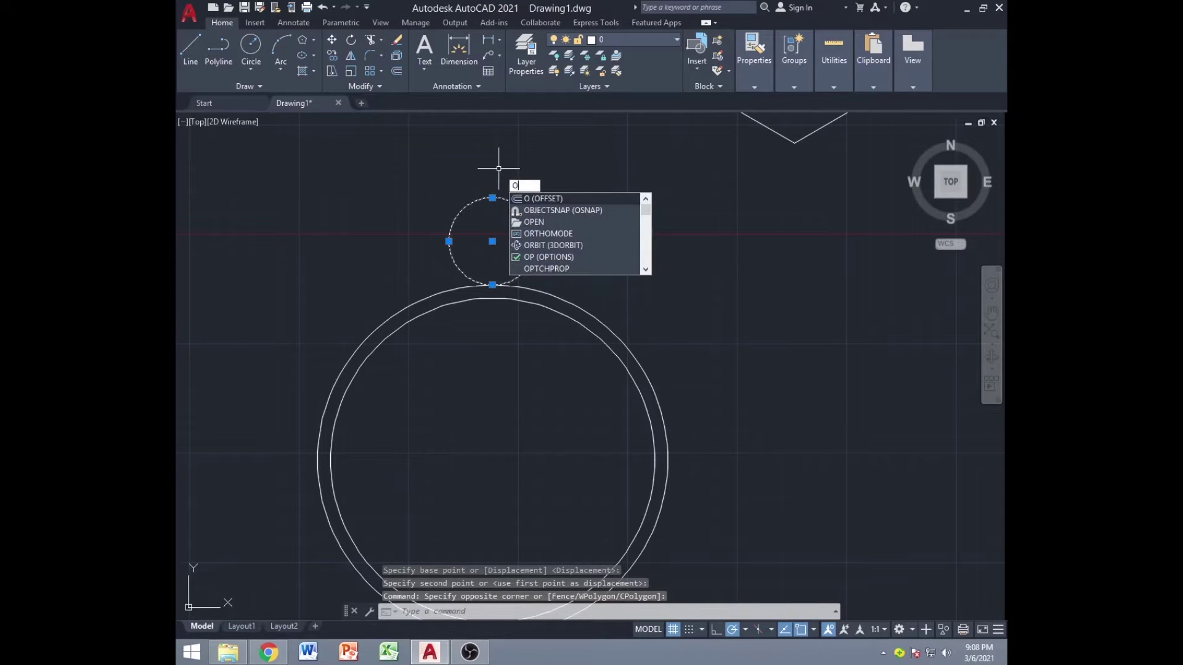
key("Return")
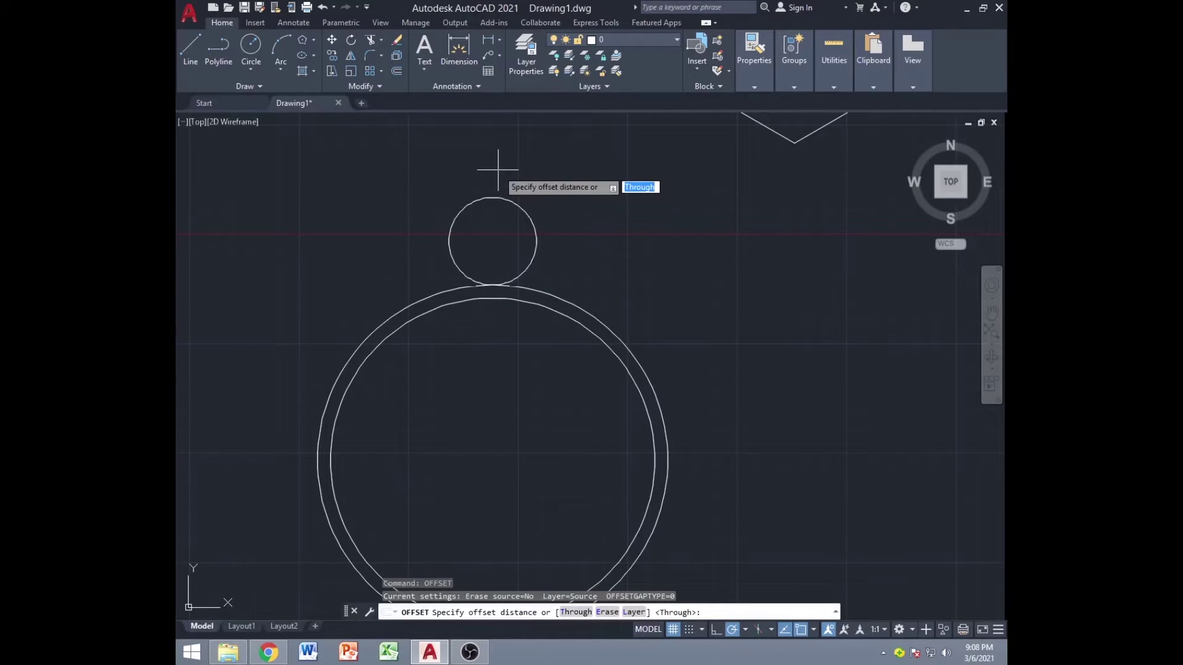
key("Return")
left_click(496, 197)
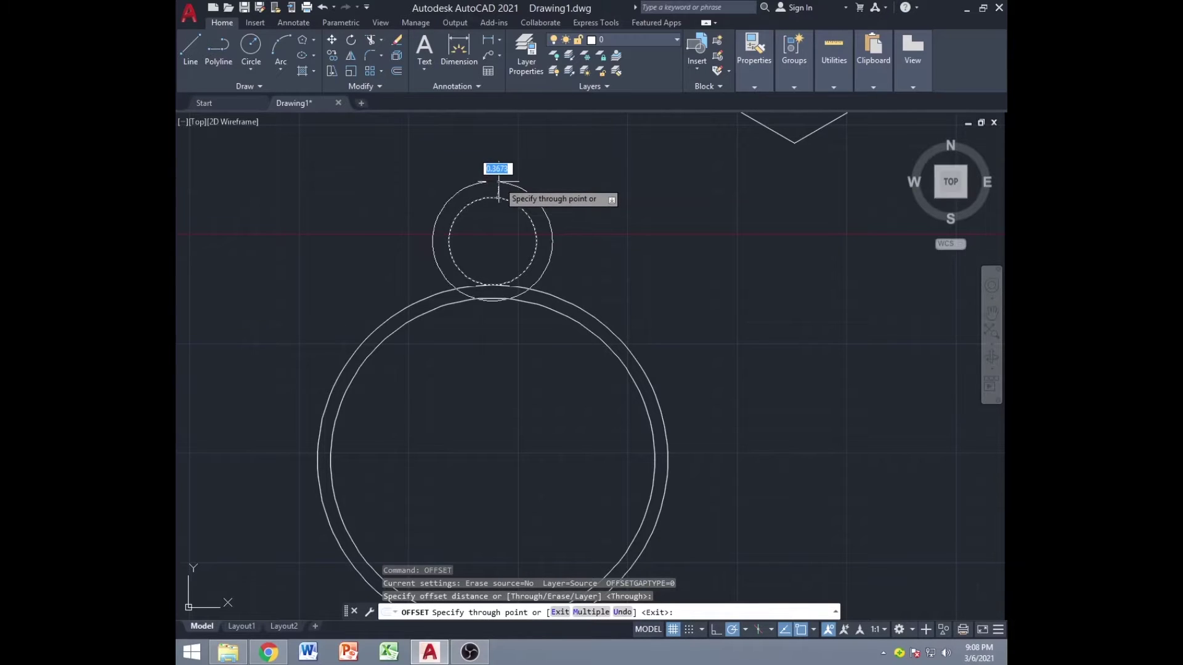
type("0.")
key("Return")
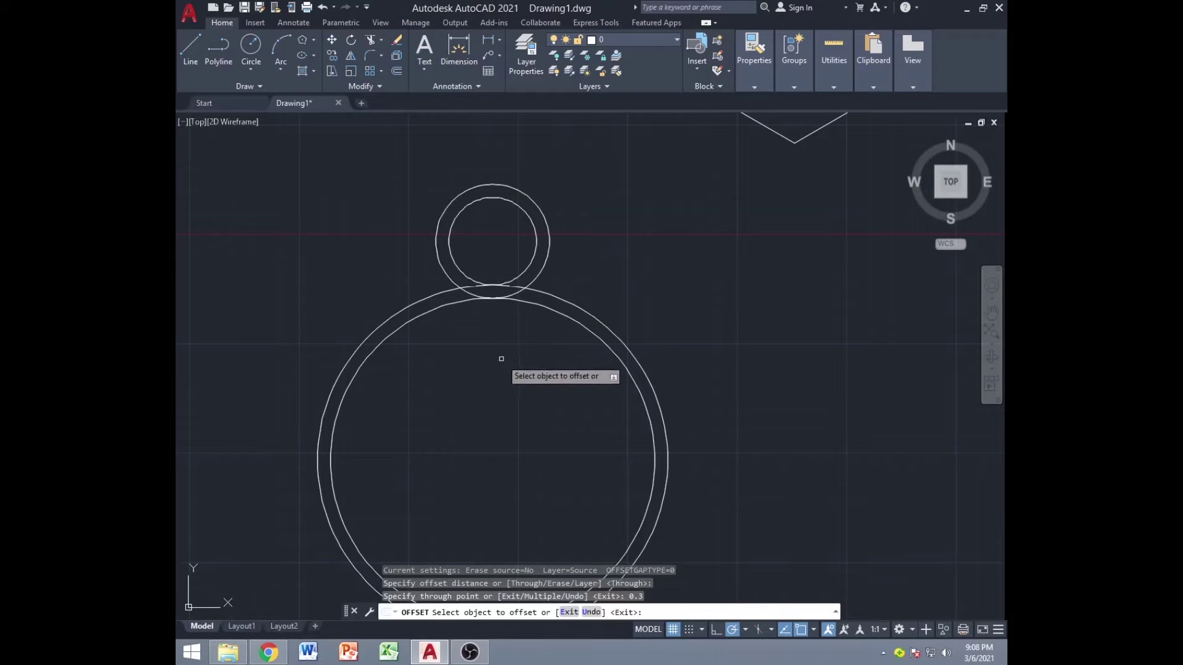
middle_click_drag(530, 372, 561, 321)
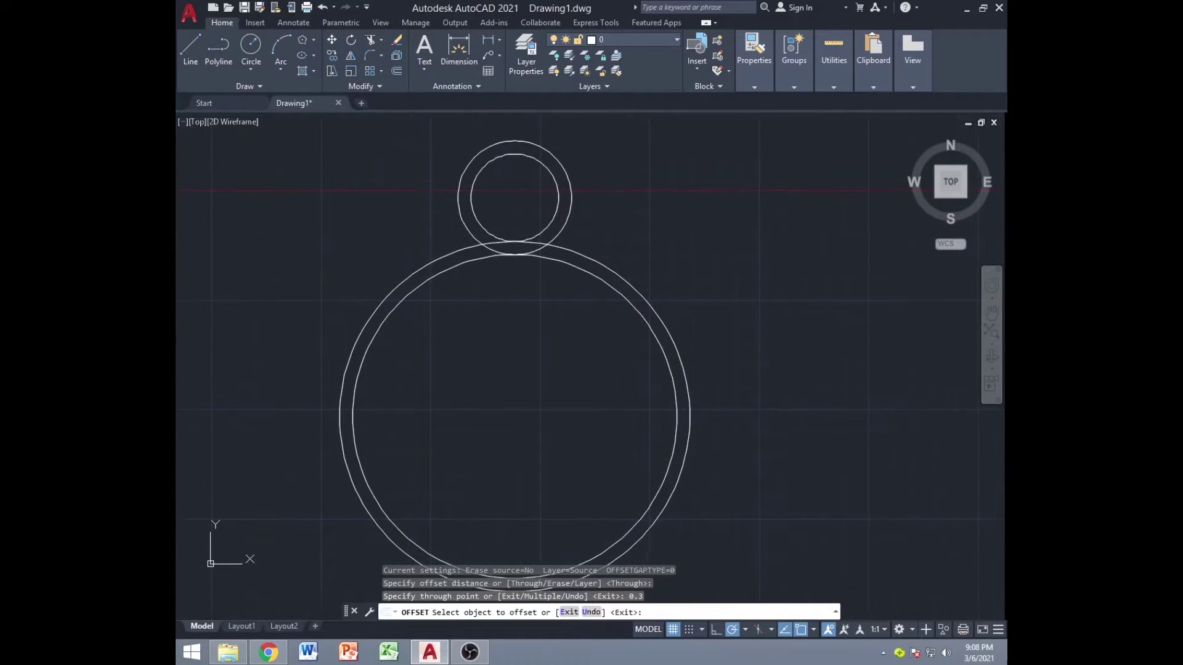
key("Escape")
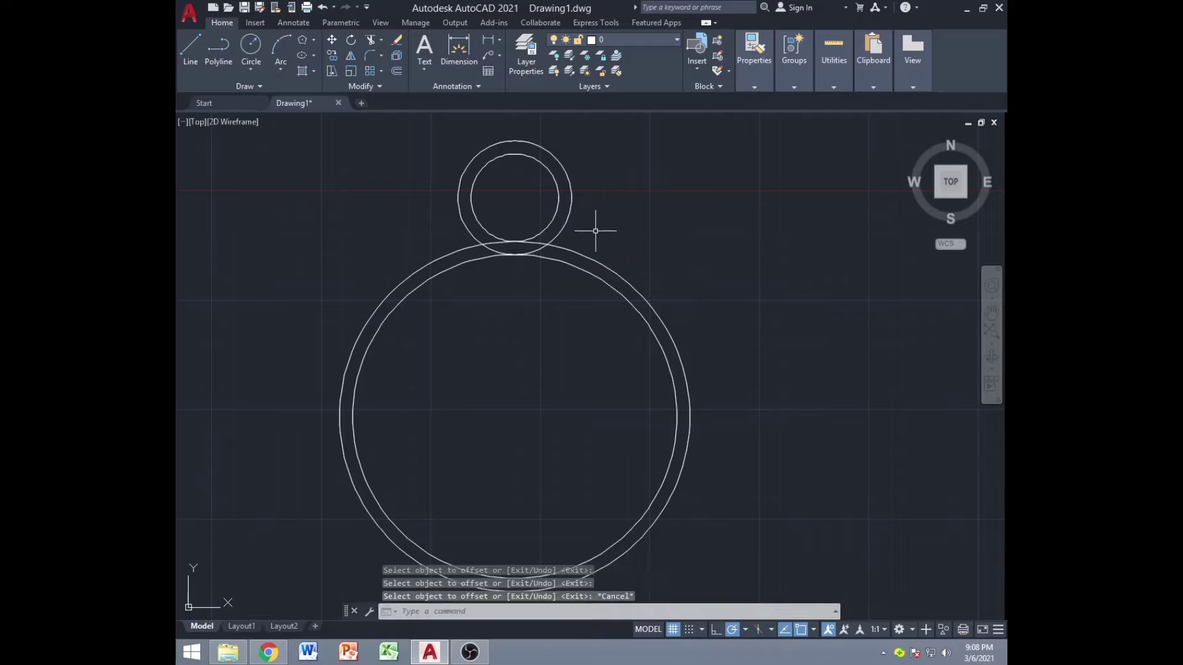
Copy both small circles from the outer one's top quadrant to the bottom quadrant of the inner large circle
left_click(599, 232)
left_click(515, 197)
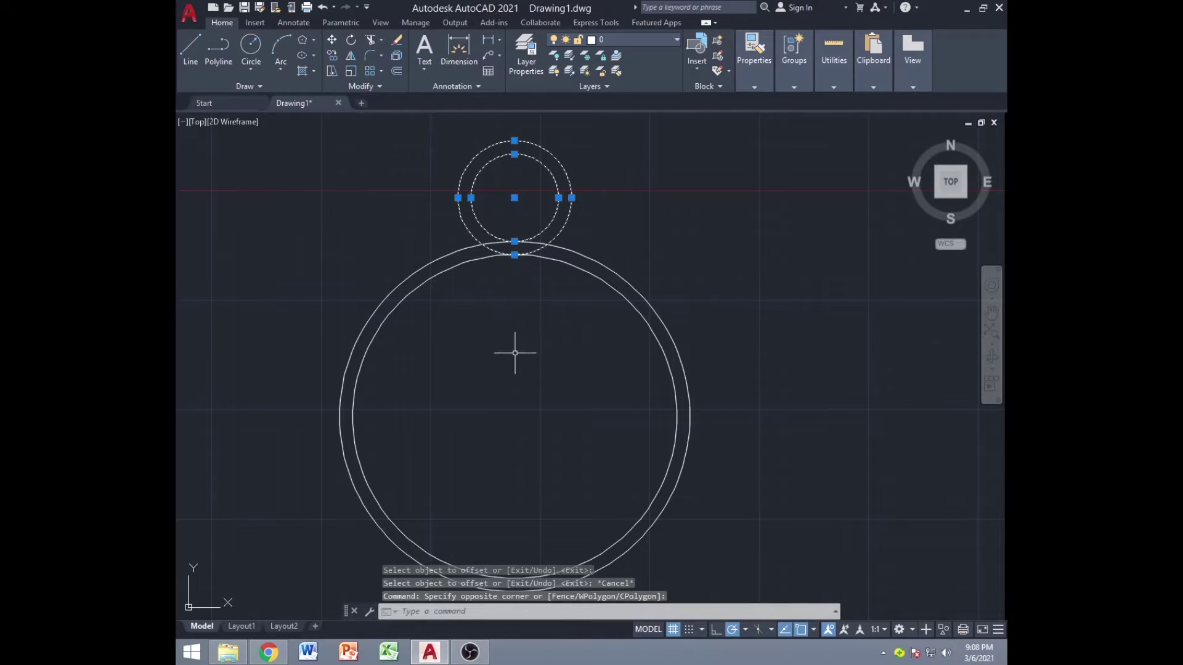
scroll(515, 321, "down", 2)
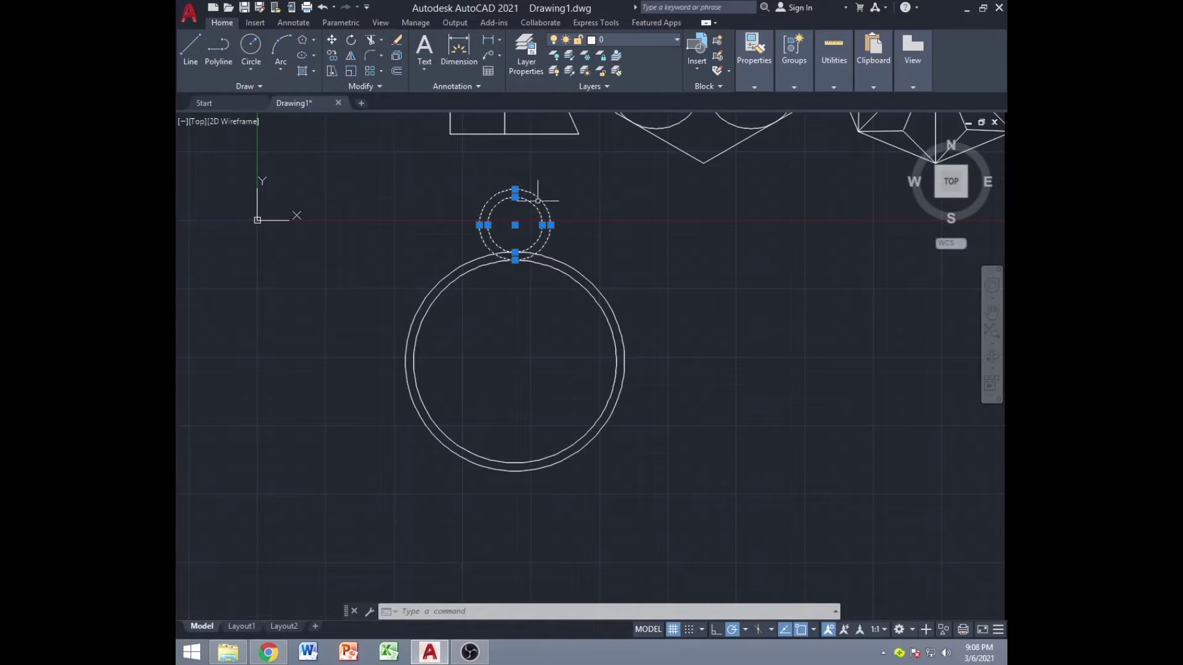
left_click(333, 55)
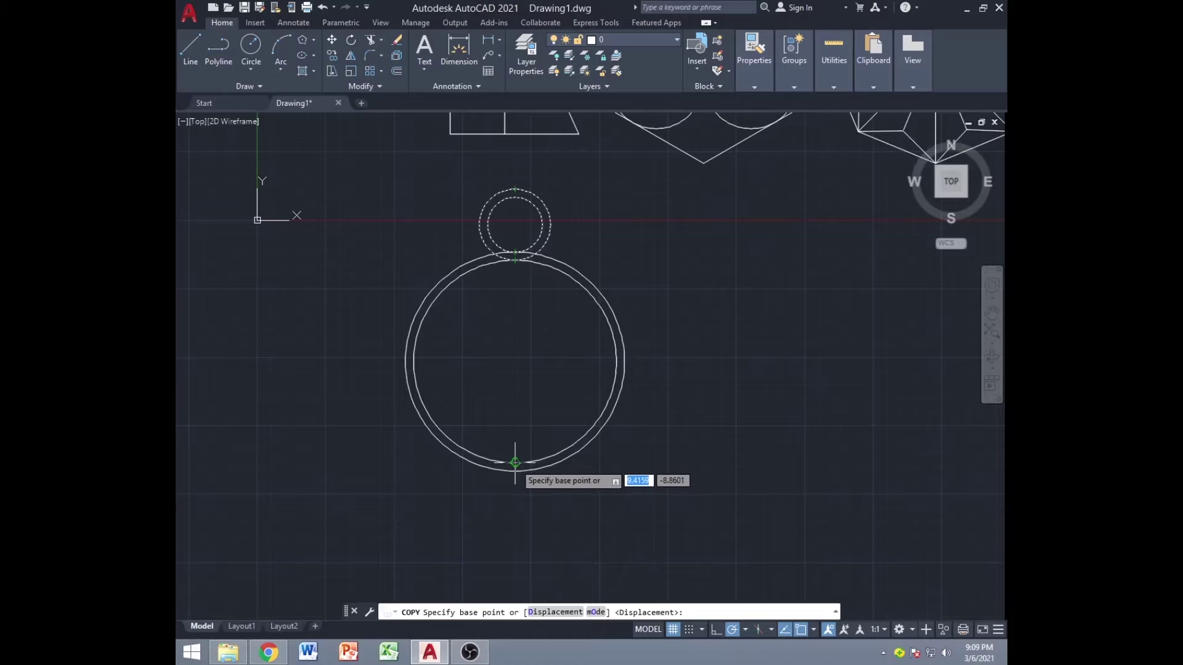
left_click(515, 190)
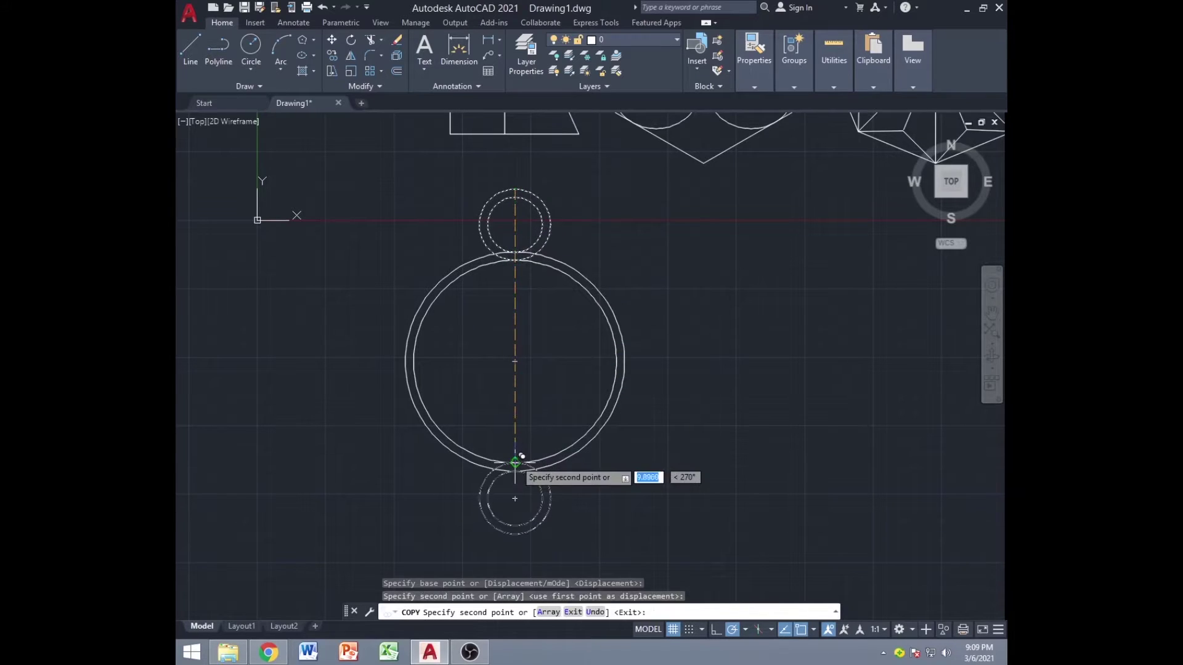
key("Escape")
Copy the upper small circle pair from its inner circle's left quadrant to the right quadrant of the outer large circle
left_click(512, 219)
left_click(466, 203)
left_click(333, 56)
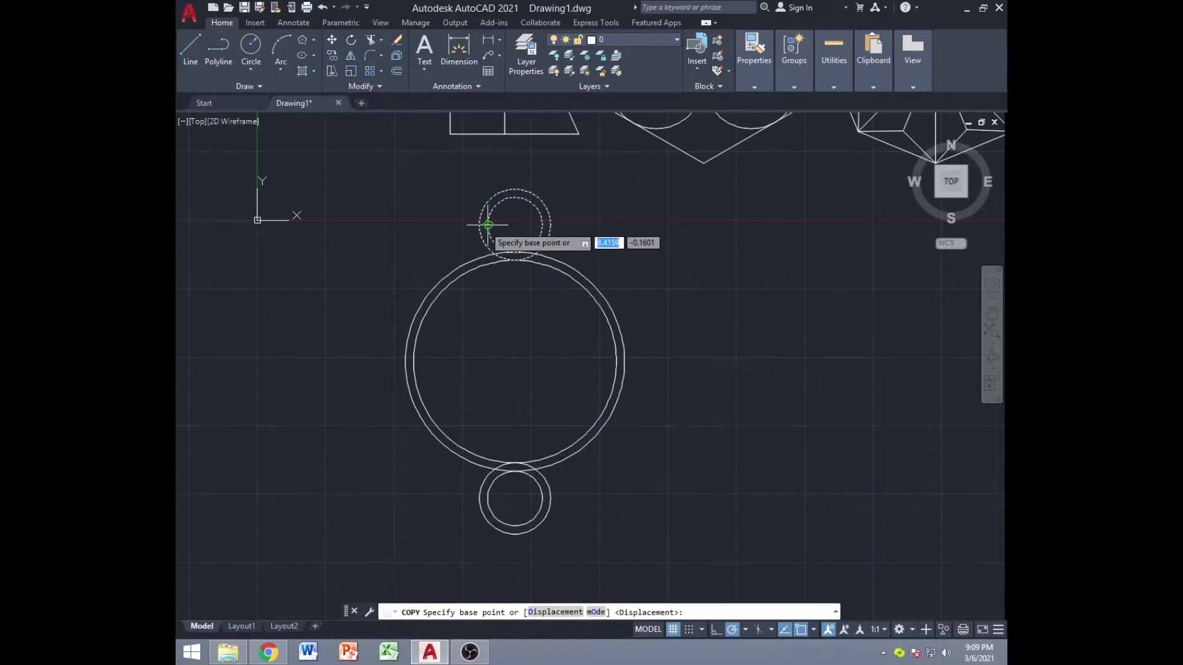
left_click(487, 225)
left_click(624, 361)
key("Escape")
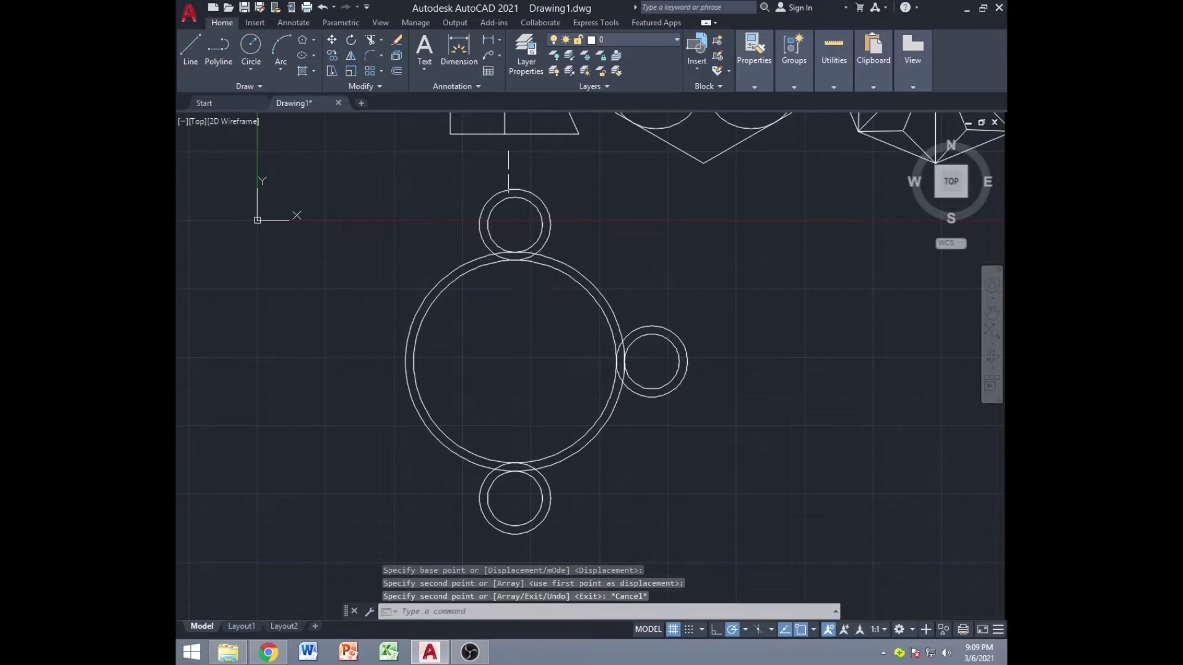
Copy the upper small circle pair from its outer circle's right quadrant to the left quadrant of the inner large circle
left_click(527, 230)
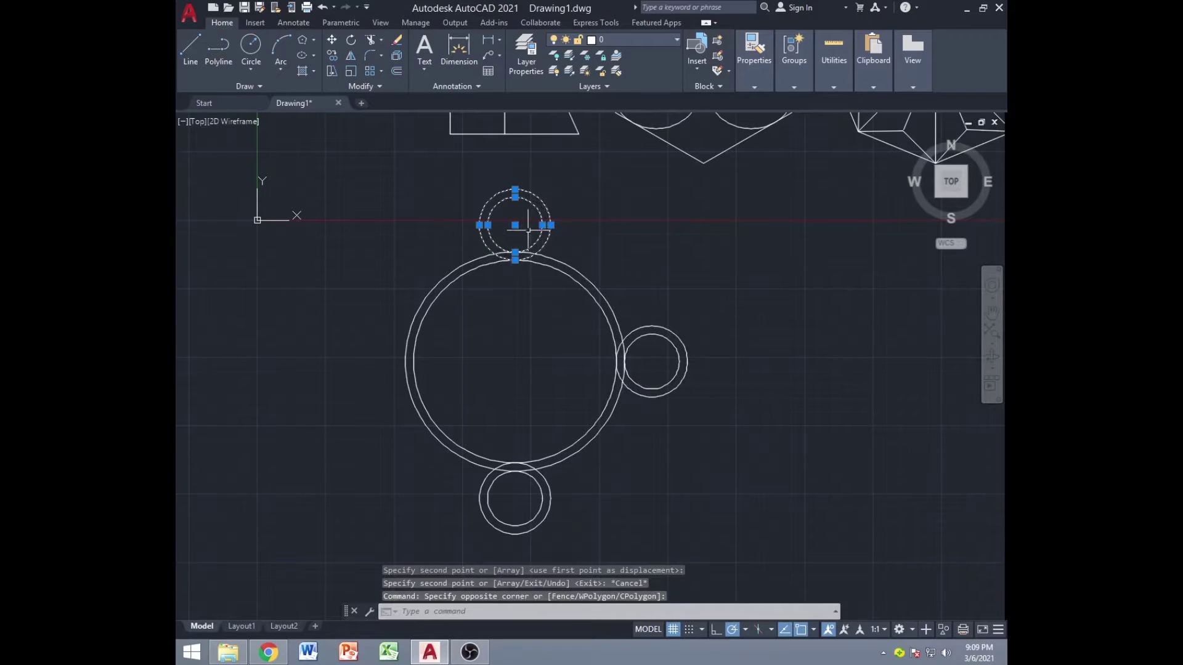
left_click(331, 55)
left_click(550, 225)
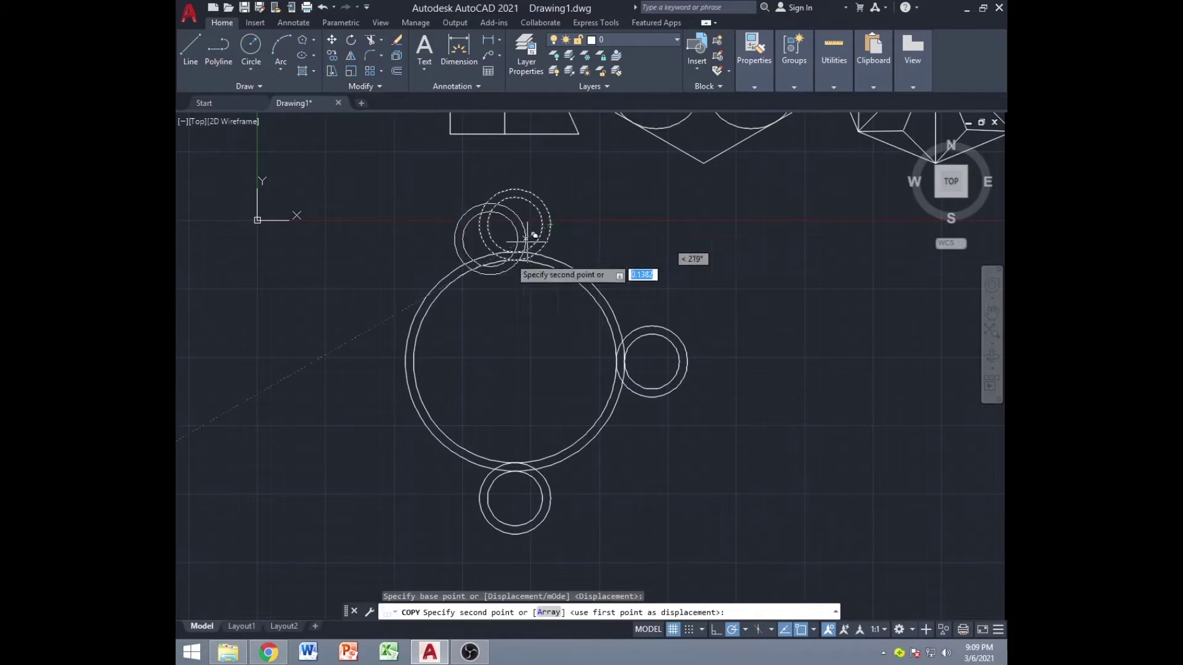
left_click(413, 361)
key("Escape")
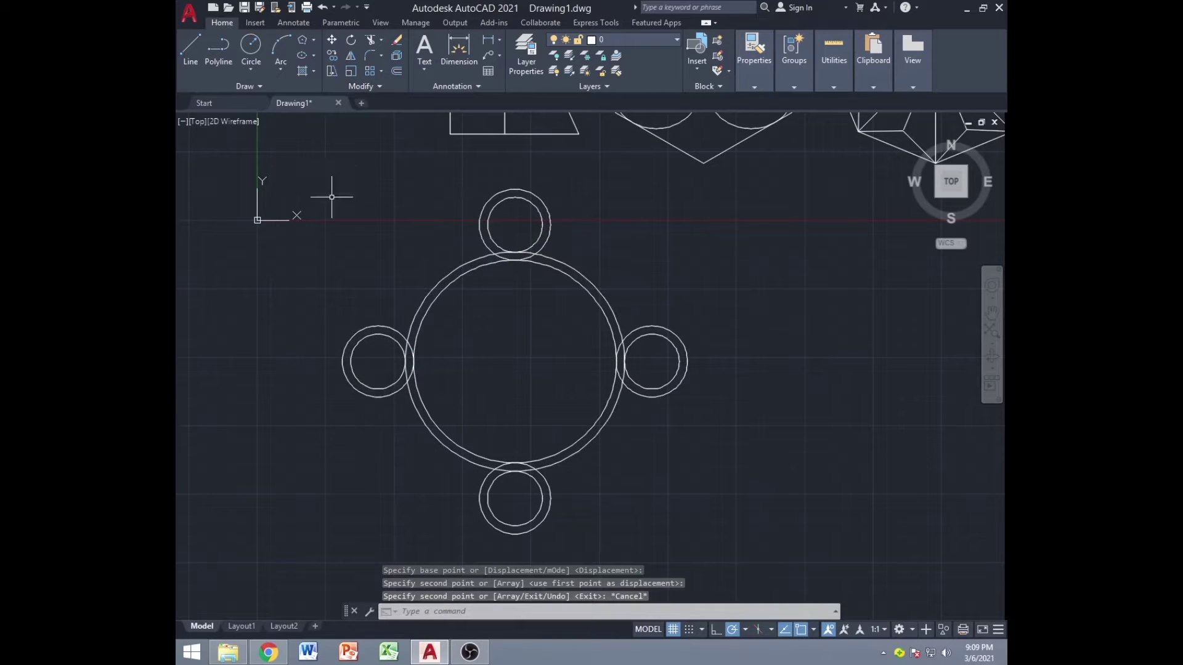
Rotate the large ring and its four small rings by 45° about the large circles' center
left_click(285, 176)
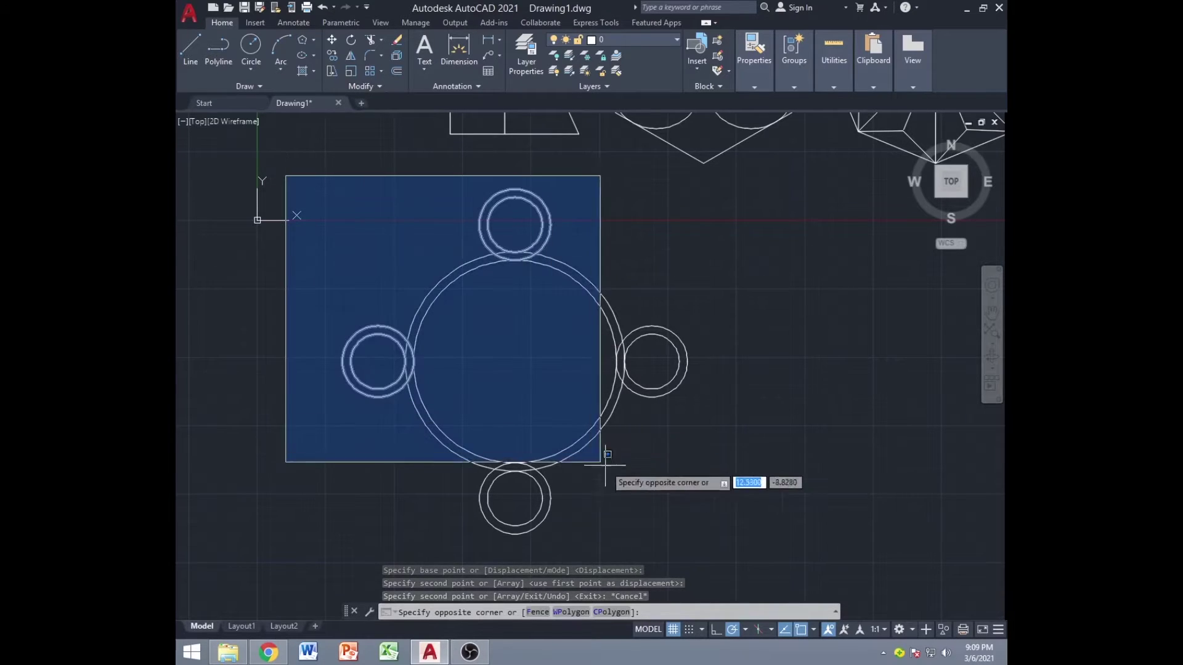
left_click(758, 557)
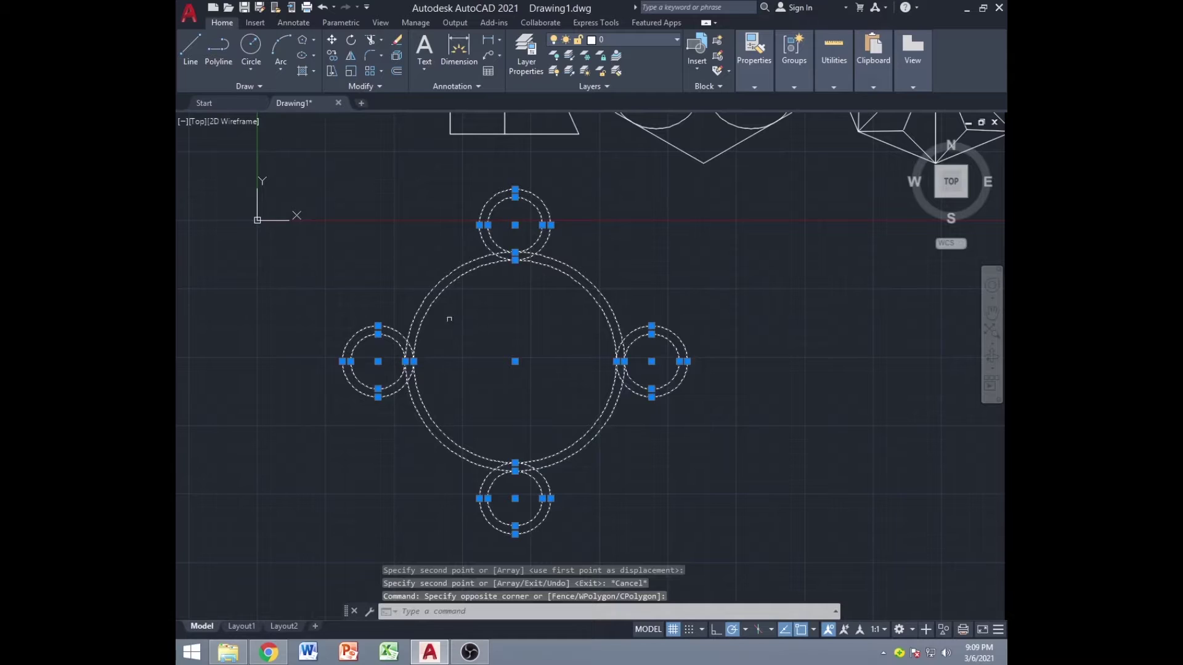
left_click(352, 40)
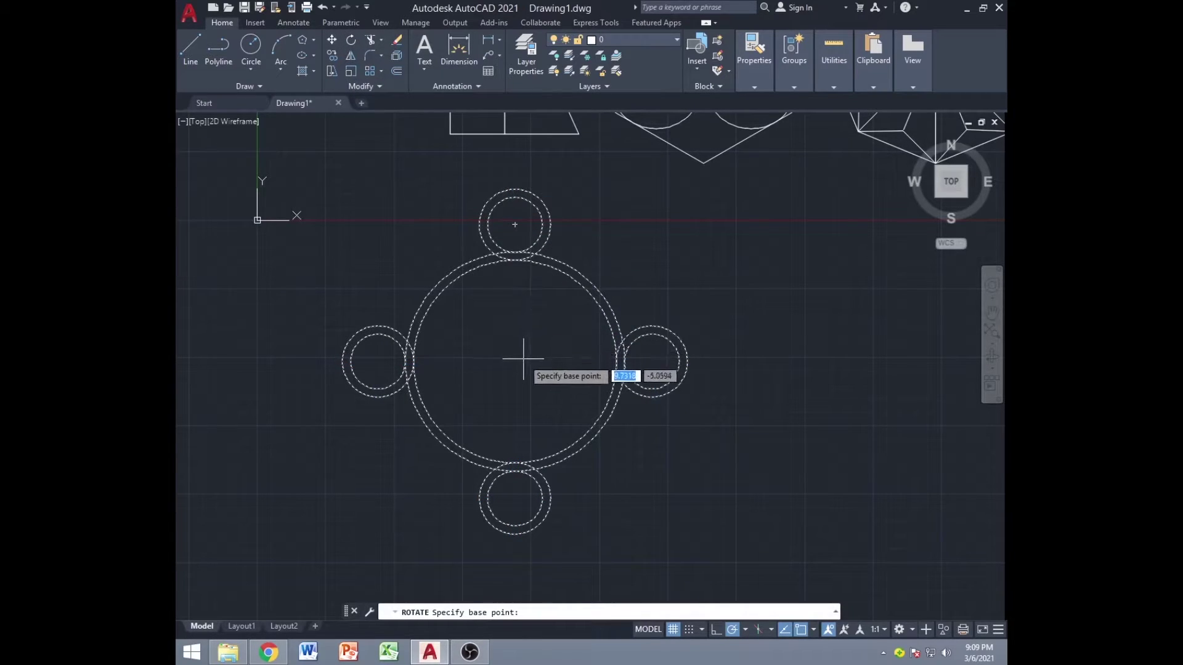
mouse_move(652, 361)
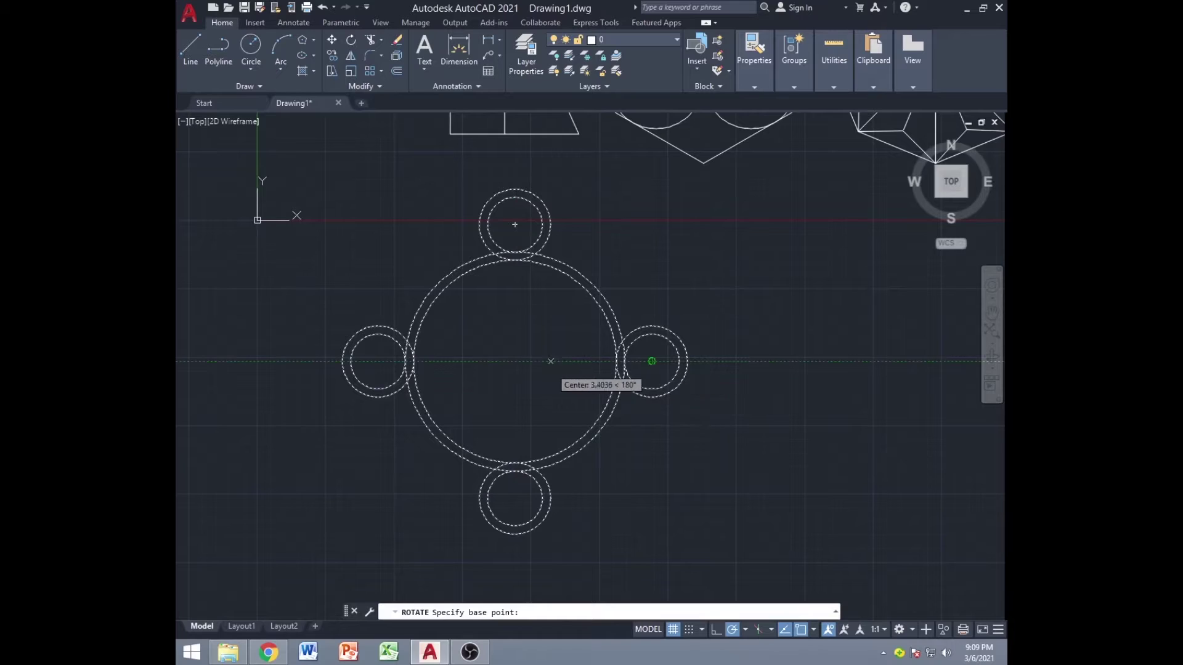
left_click(514, 362)
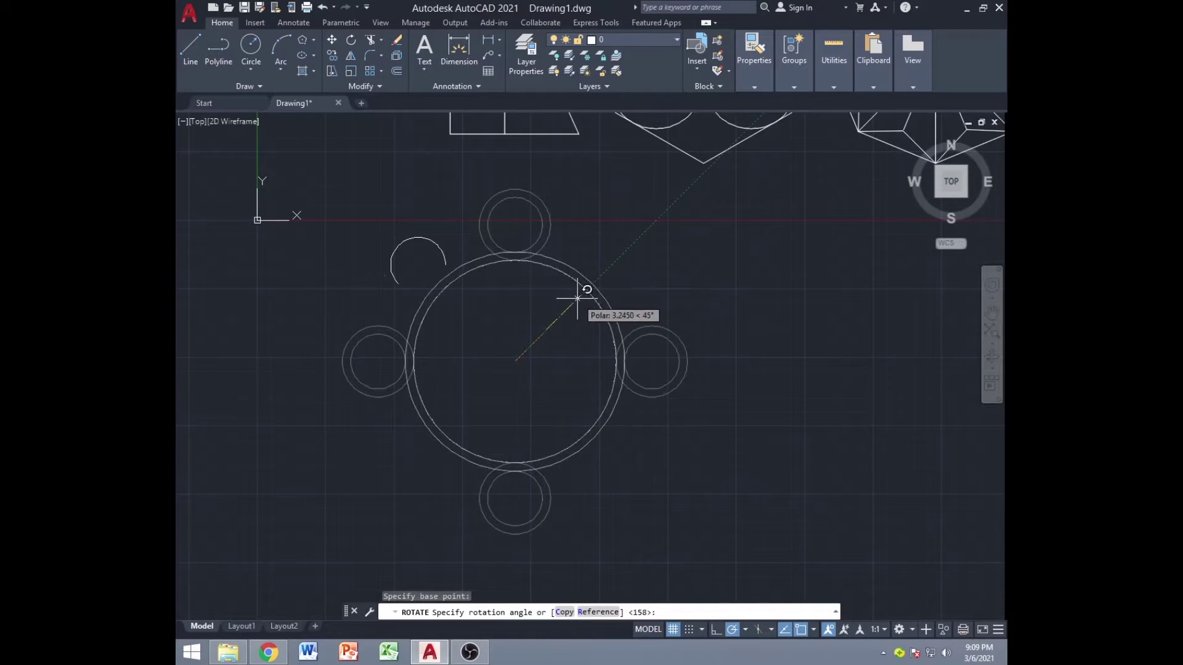
key("Escape")
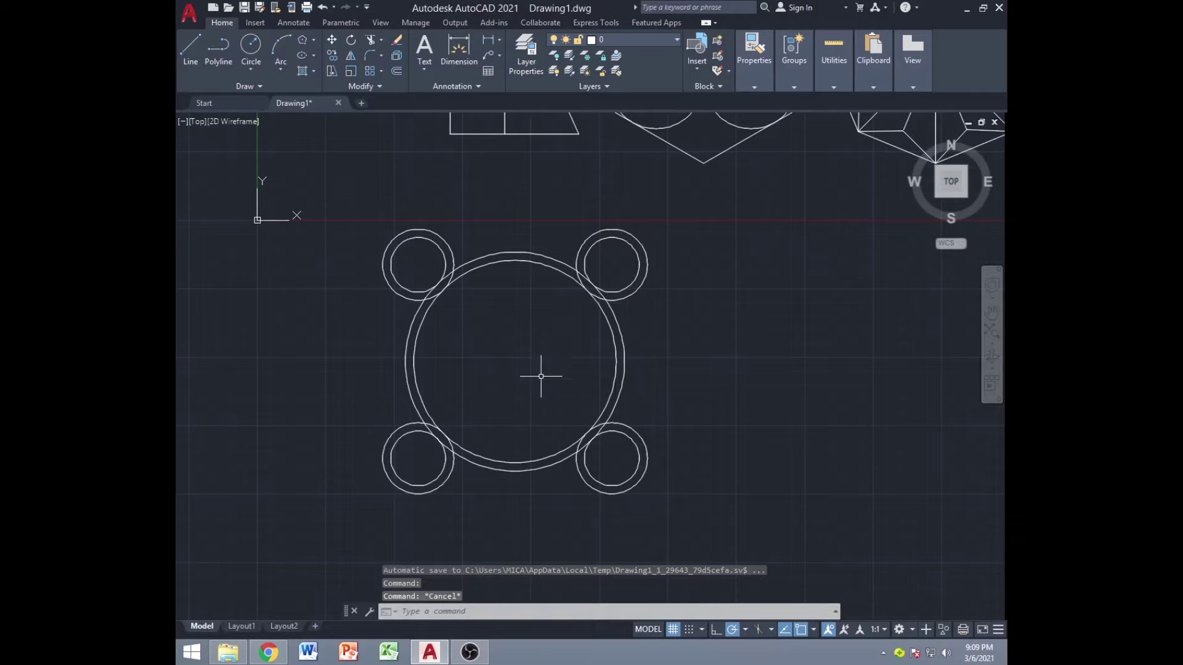
Trim the outer large circle's arc inside the upper-right small ring, using both small circles as cutting edges
scroll(547, 368, "up", 4)
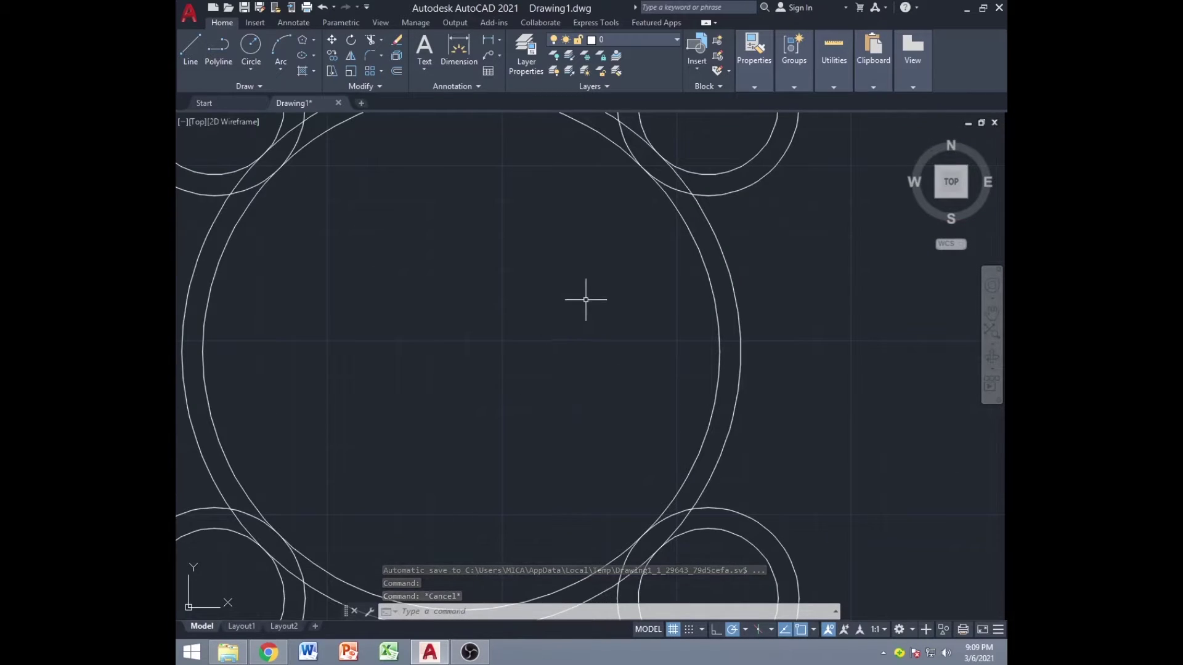
middle_click_drag(586, 300, 483, 376)
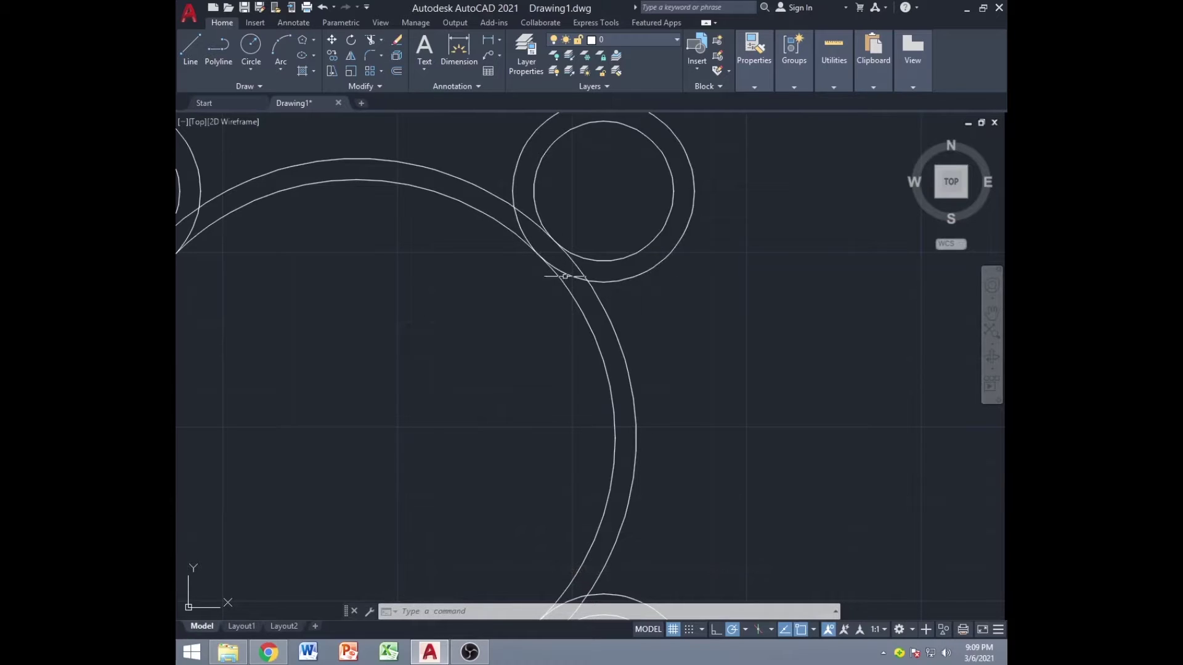
middle_click_drag(214, 306, 306, 345)
middle_click_drag(487, 324, 357, 366)
scroll(474, 396, "up", 4)
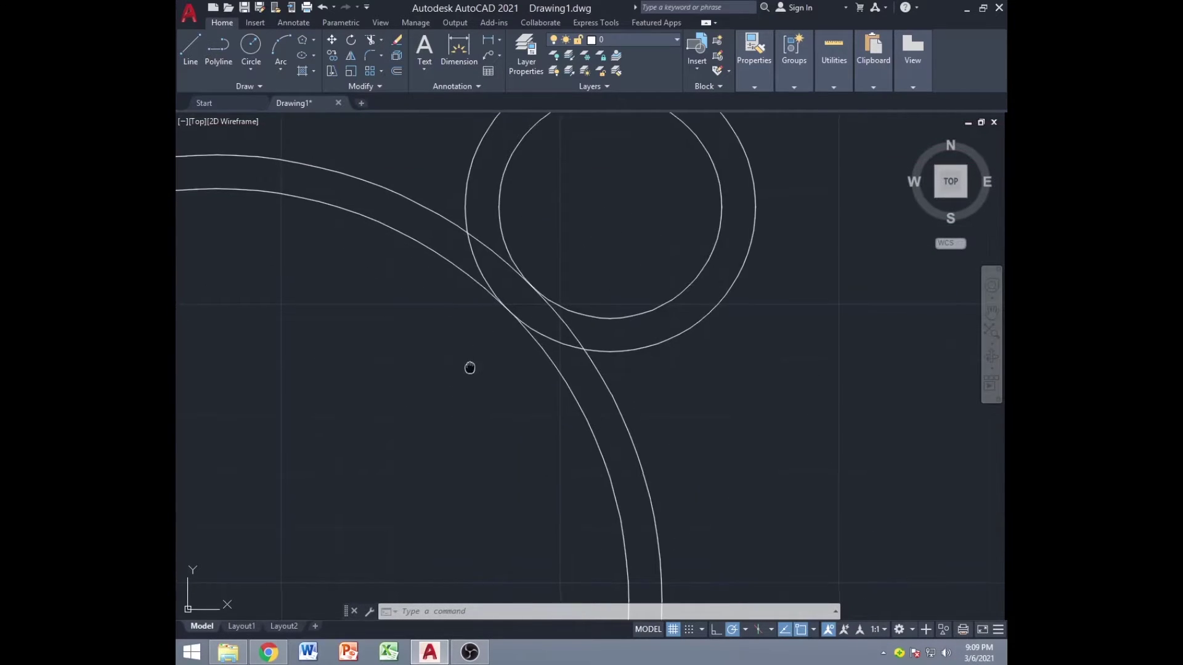
middle_click_drag(458, 393, 427, 419)
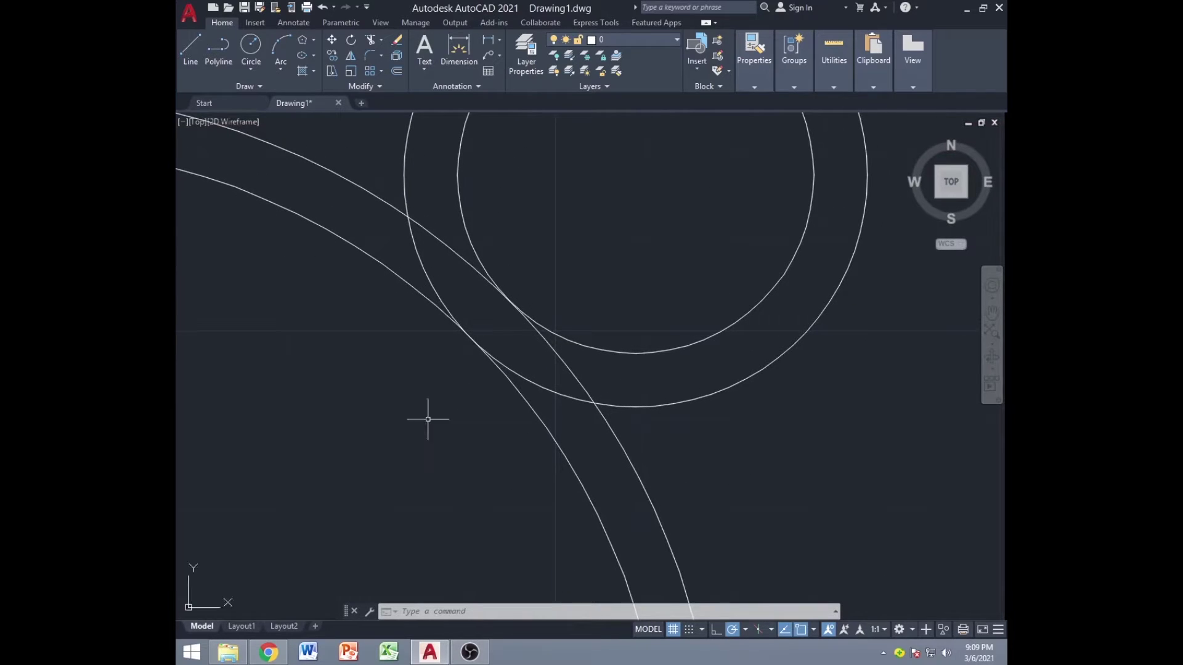
left_click(457, 185)
left_click(404, 180)
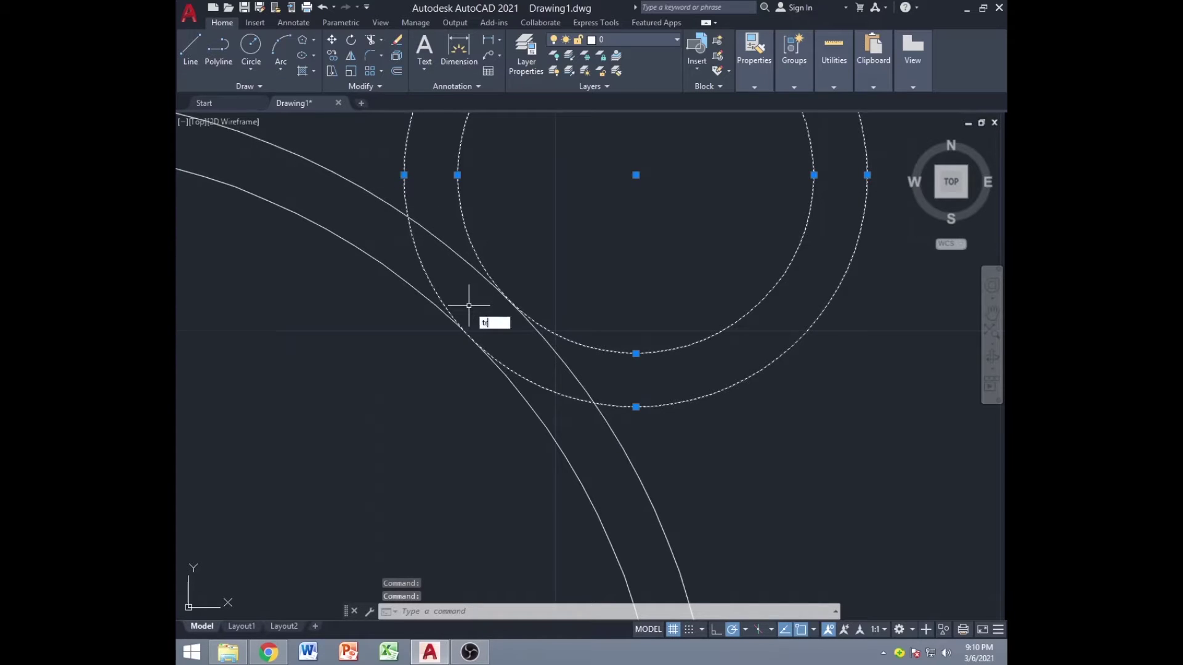
key("Return")
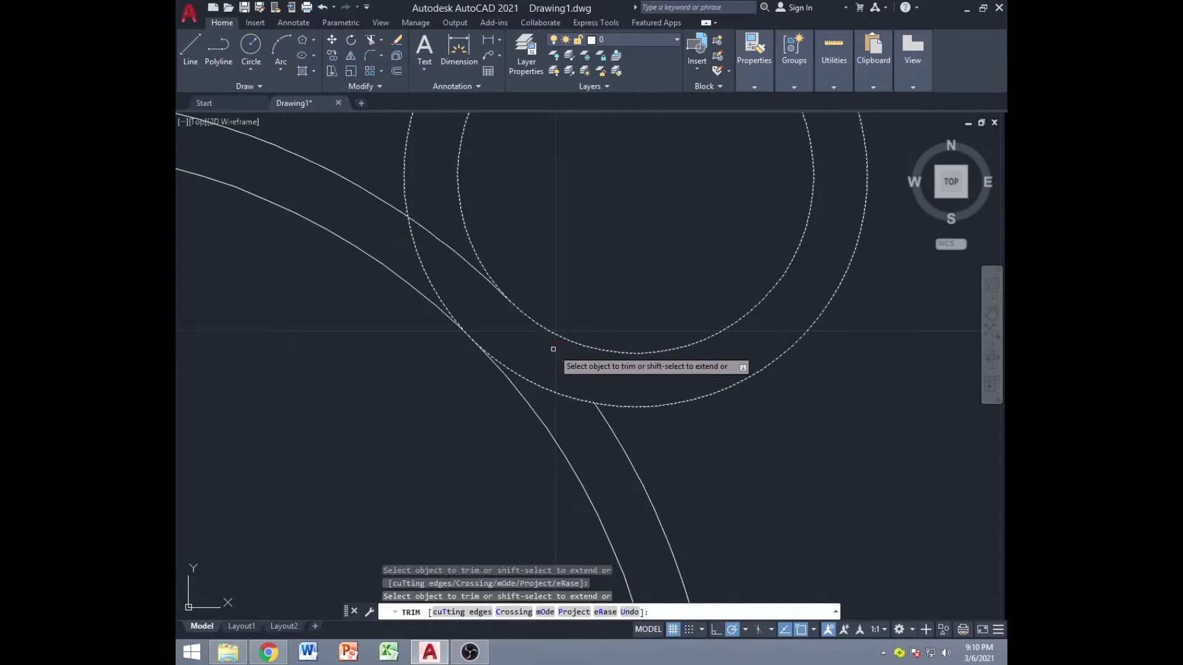
key("Escape")
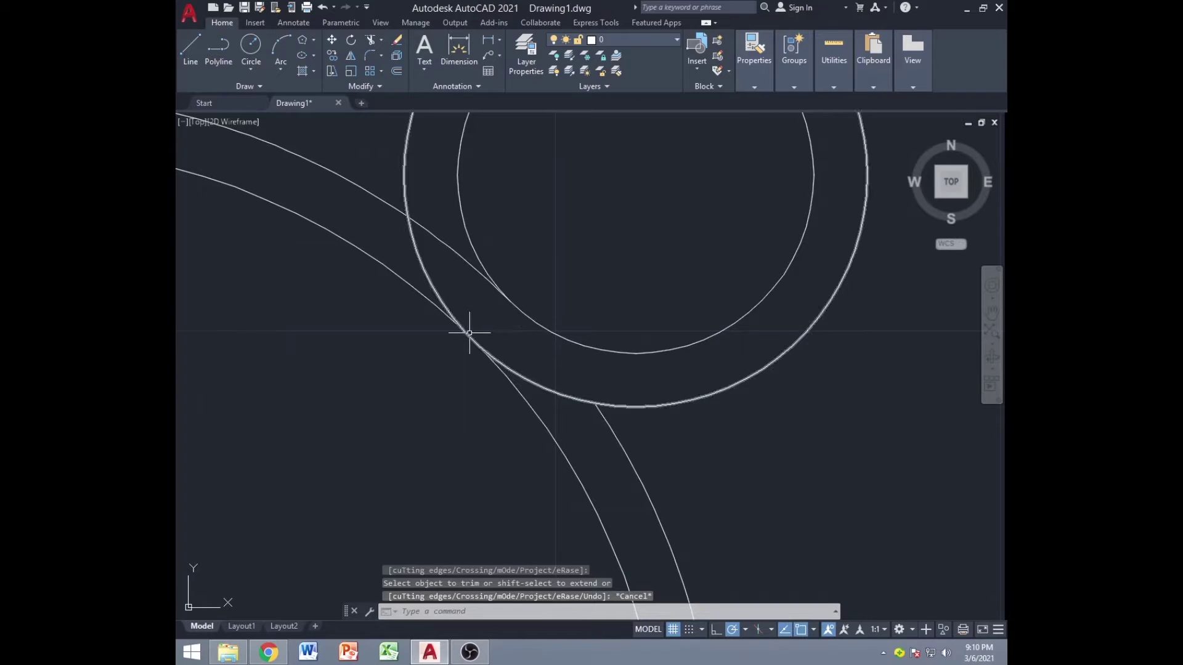
Trim the upper-right ring's outer circle where it crosses the large ring's band, using both large circles as cutting edges
left_click(347, 243)
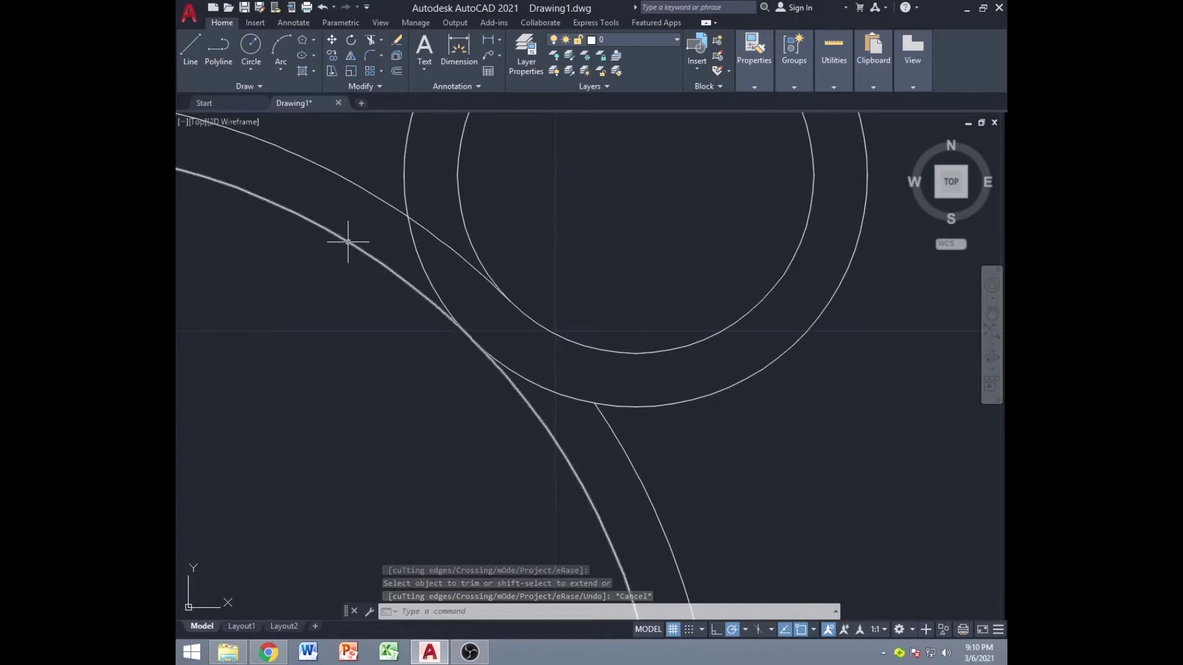
left_click(361, 190)
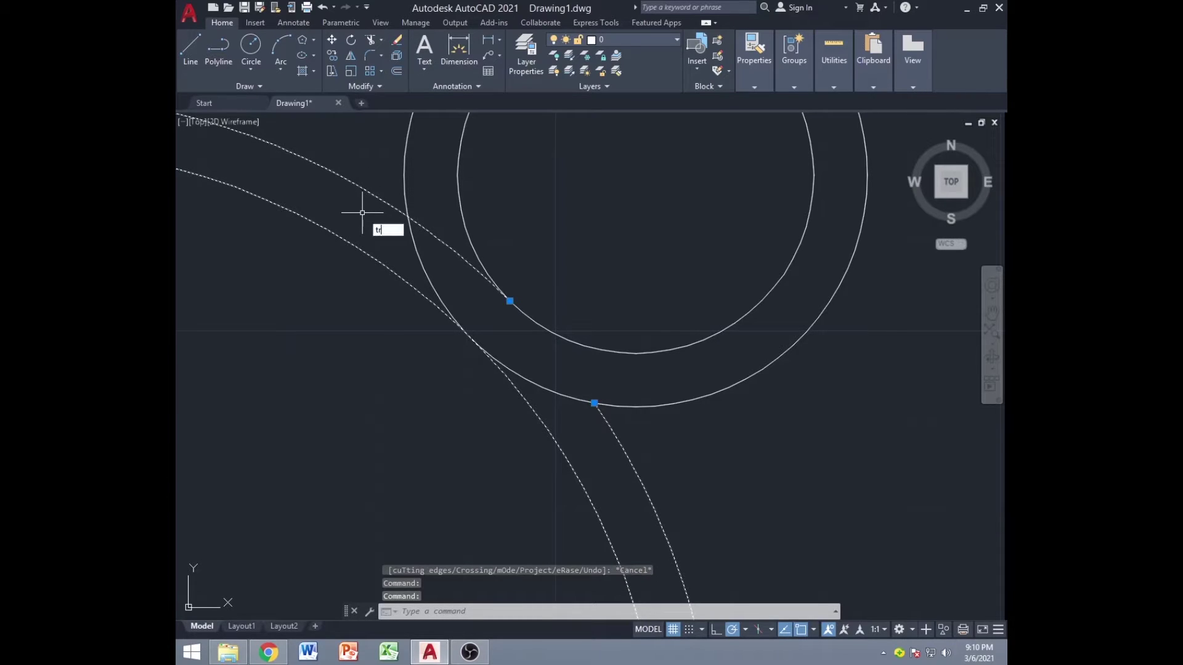
key("Return")
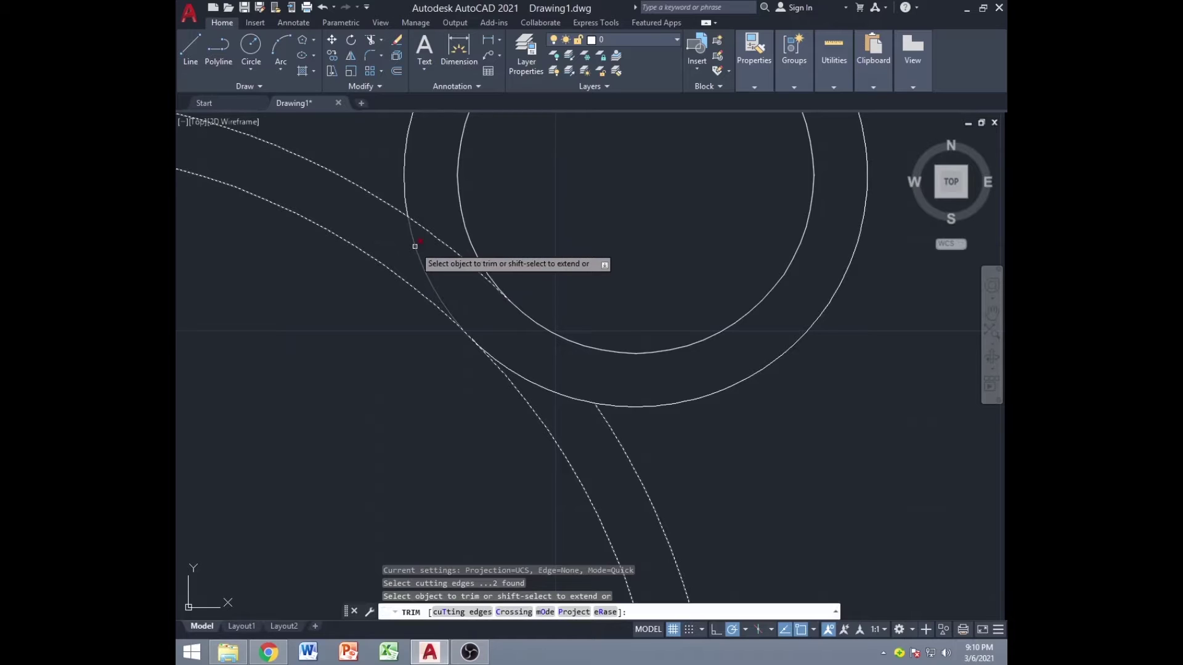
key("Escape")
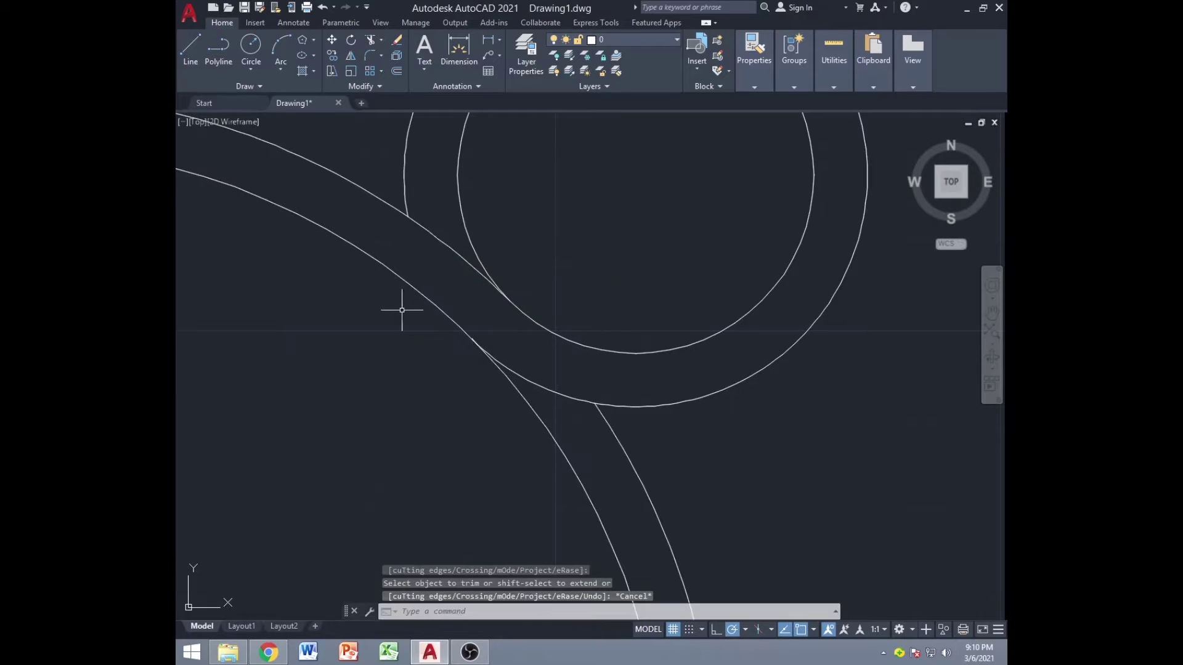
Trim the outer large circle's arc inside the upper-left small ring, using that ring's two circles as cutting edges
scroll(407, 368, "down", 2)
mouse_move(422, 382)
middle_mouse_down()
mouse_move(510, 404)
mouse_move(438, 401)
mouse_move(473, 303)
middle_mouse_up()
scroll(473, 303, "down", 3)
middle_click_drag(437, 417, 492, 325)
scroll(451, 338, "up", 2)
middle_click_drag(404, 302, 545, 320)
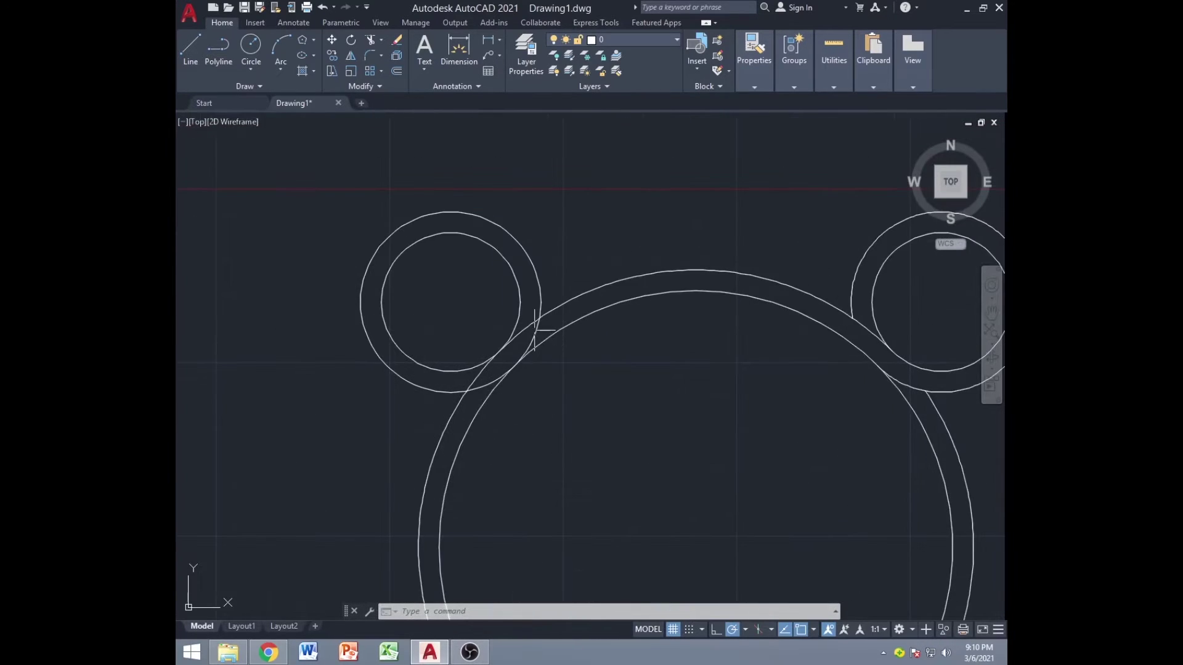
scroll(545, 345, "up", 2)
left_click(480, 295)
left_click(521, 258)
type("trim")
key("Return")
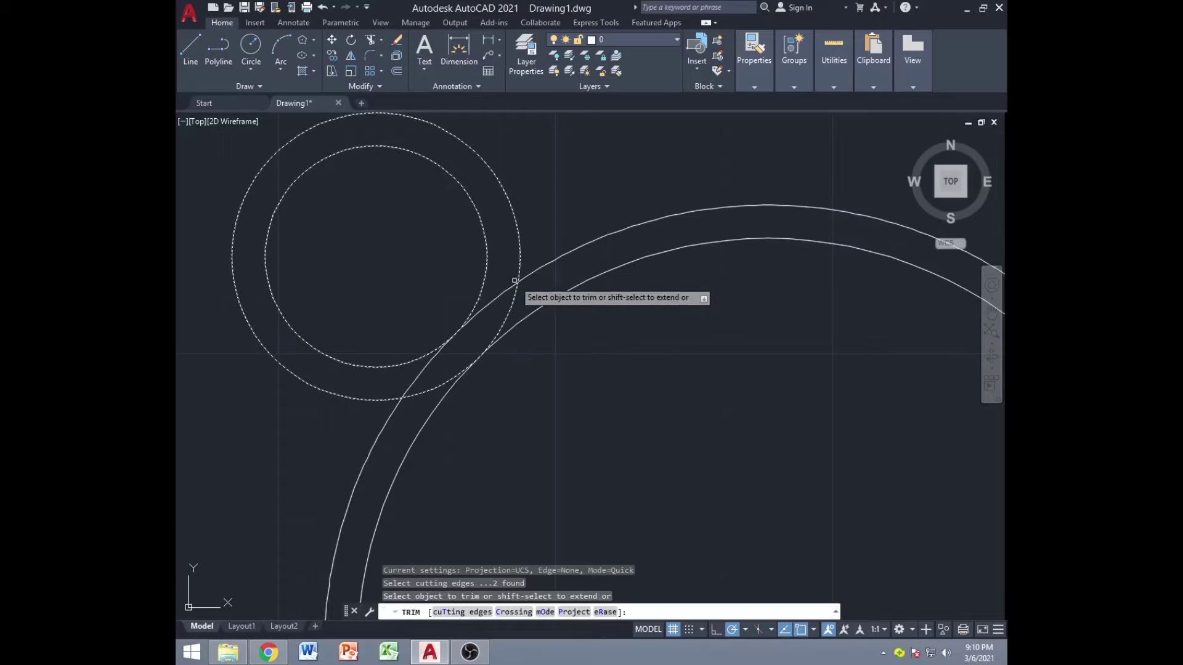
key("Escape")
Trim the upper-left ring's outer circle where it crosses the large ring's band, using both large circles as cutting edges
middle_click_drag(493, 296, 512, 246)
left_click(433, 393)
left_click(399, 383)
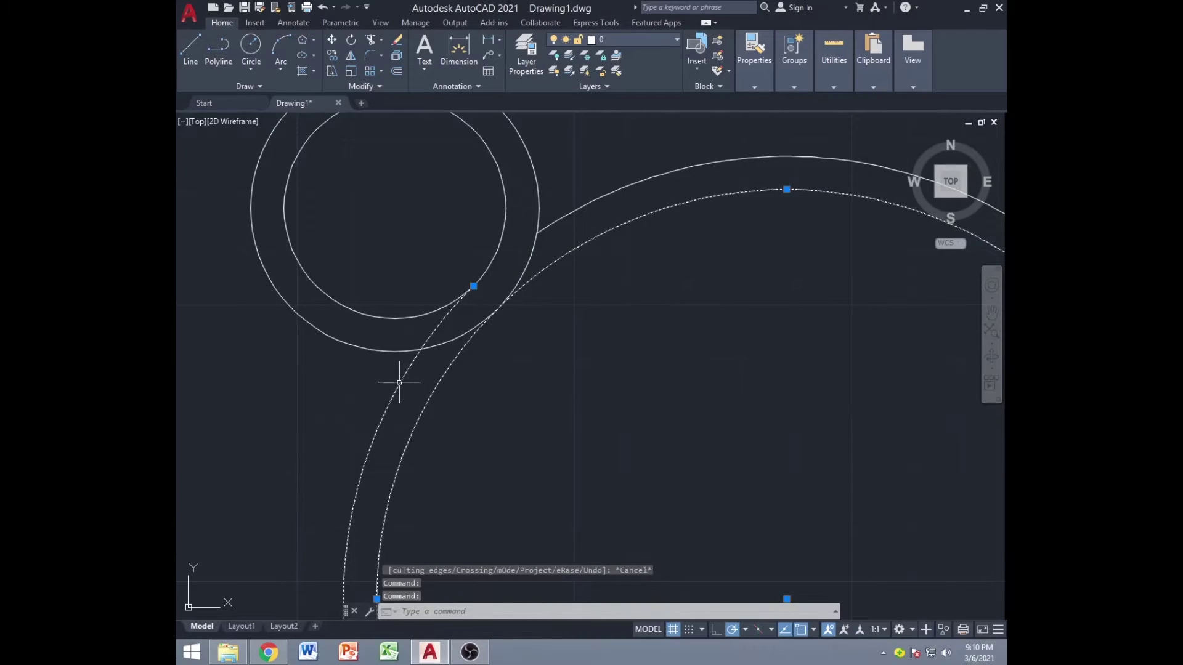
type("trim")
key("Return")
left_click(446, 344)
key("Escape")
Trim the outer large circle's arc inside the lower-left small ring, using that ring's two circles as cutting edges
middle_click_drag(497, 413, 495, 390)
scroll(536, 322, "down", 3)
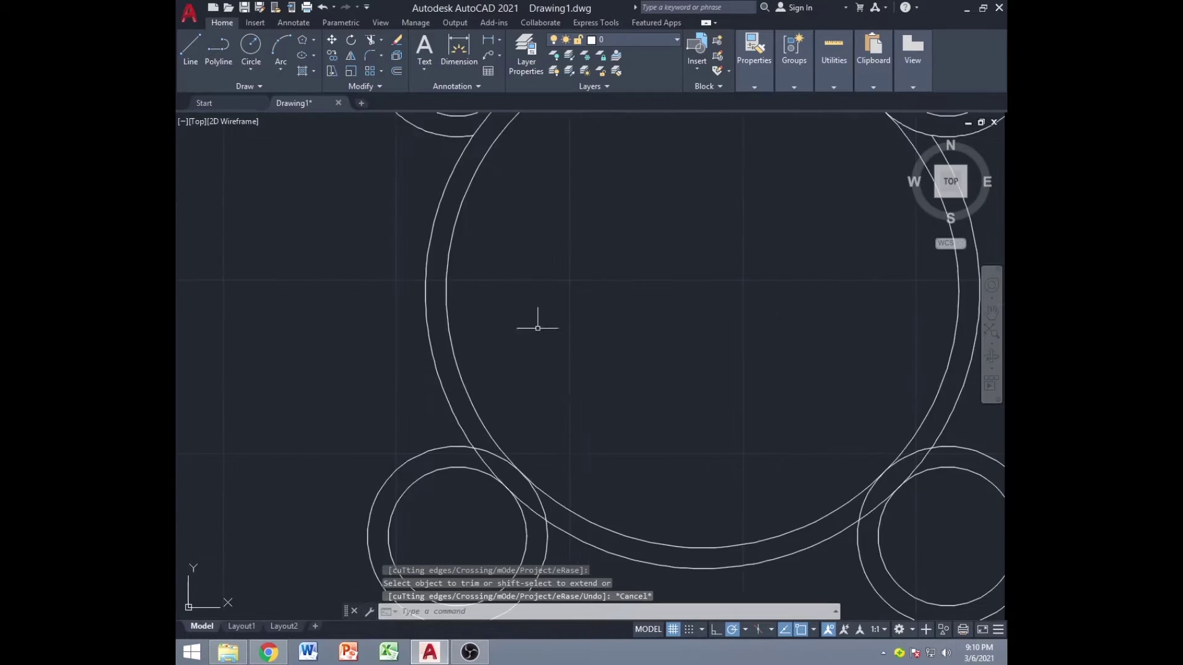
scroll(568, 351, "up", 3)
left_click(395, 313)
left_click(387, 282)
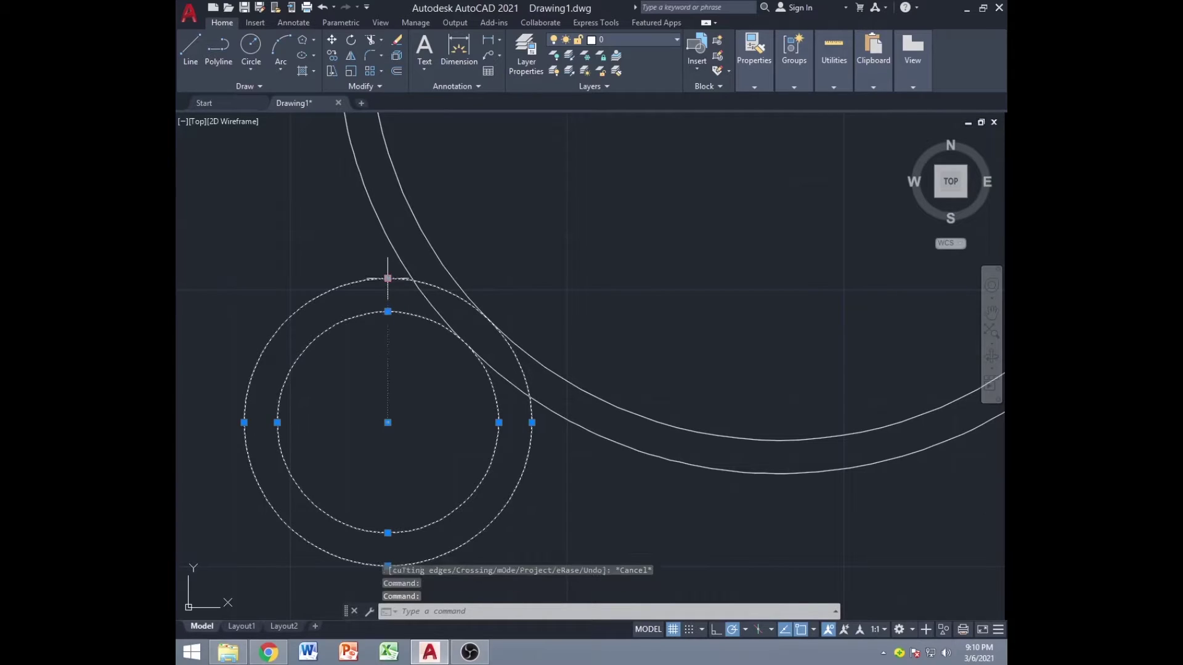
type("trim")
key("Return")
left_click(425, 297)
key("Escape")
Trim the lower-left ring's outer circle where it crosses the large ring's band, using both large circles as cutting edges
left_click(572, 422)
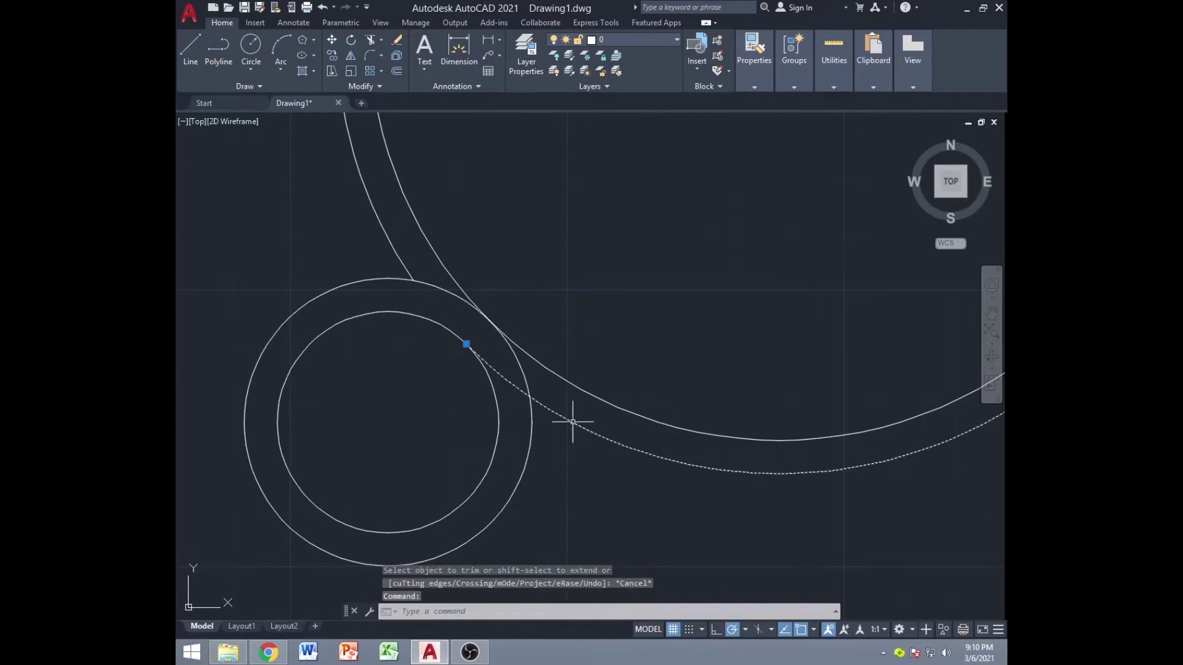
left_click(587, 395)
type("trim")
key("Return")
left_click(518, 364)
key("Escape")
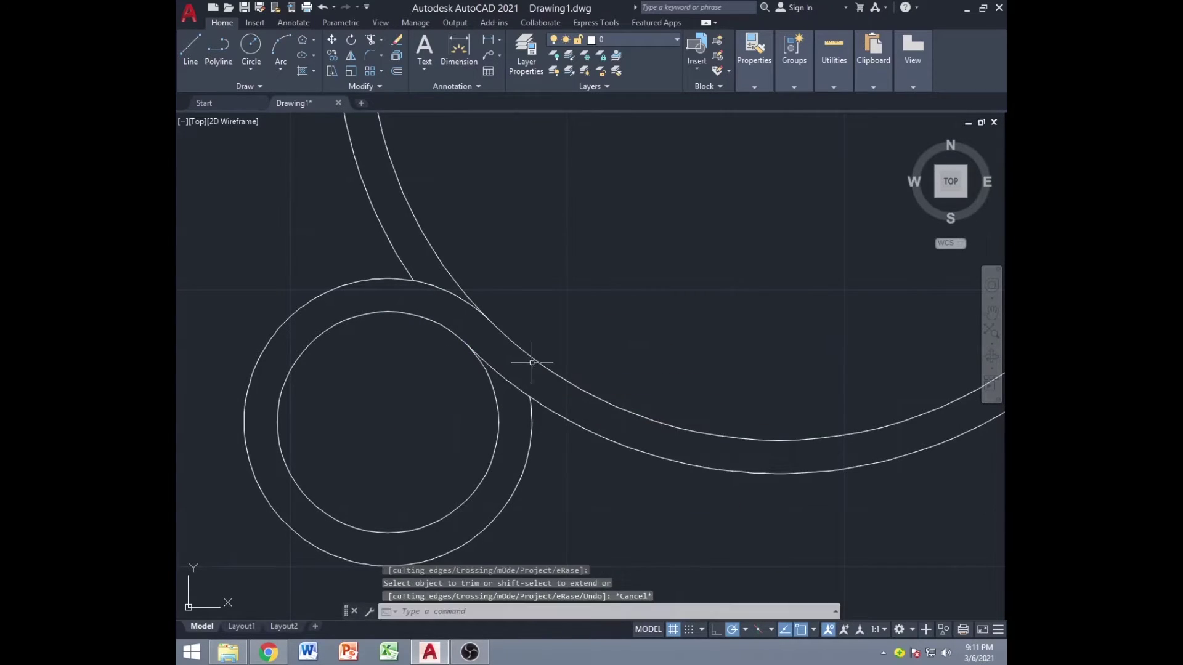
Trim the outer large circle's arc inside the lower-right small ring, using that ring's two circles as cutting edges
middle_click_drag(924, 364, 542, 367)
middle_click_drag(655, 368, 580, 369)
left_click(711, 342)
left_click(736, 308)
left_click(744, 345)
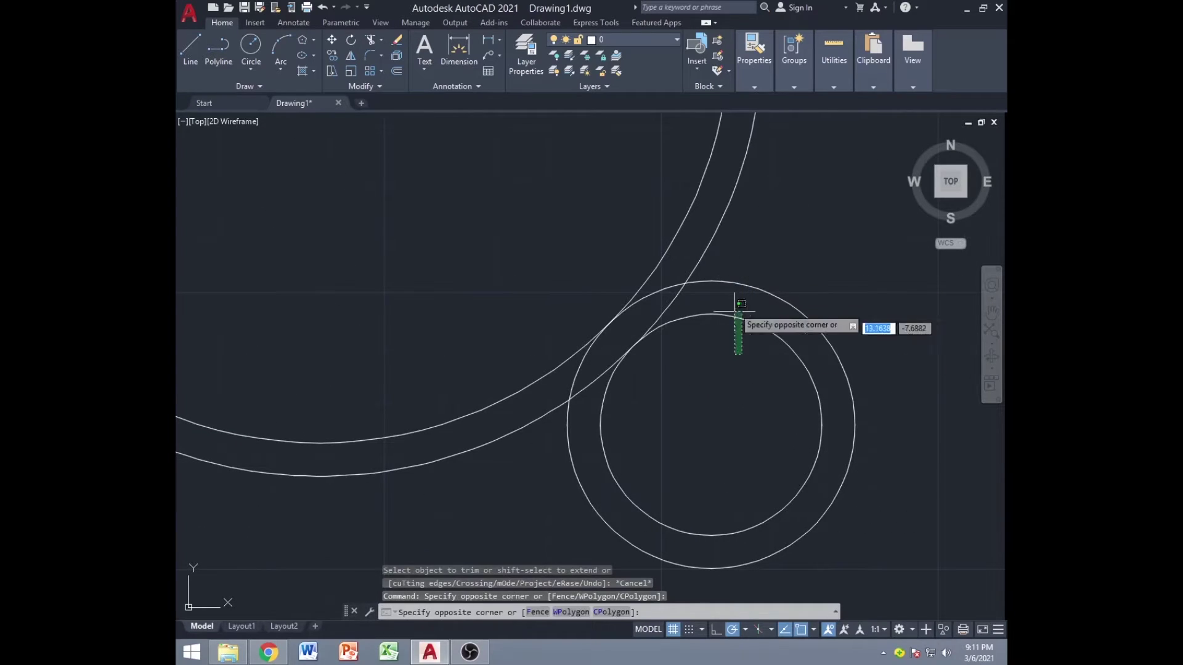
left_click(689, 304)
type("trim")
key("Return")
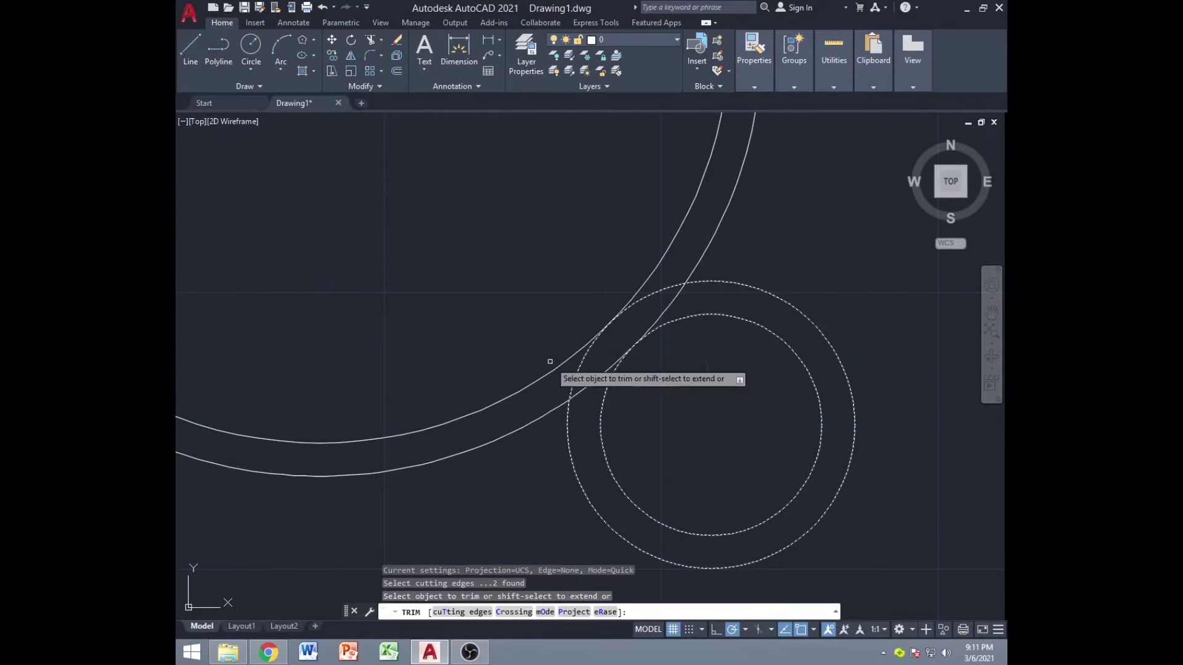
middle_click_drag(598, 381, 570, 373)
key("Escape")
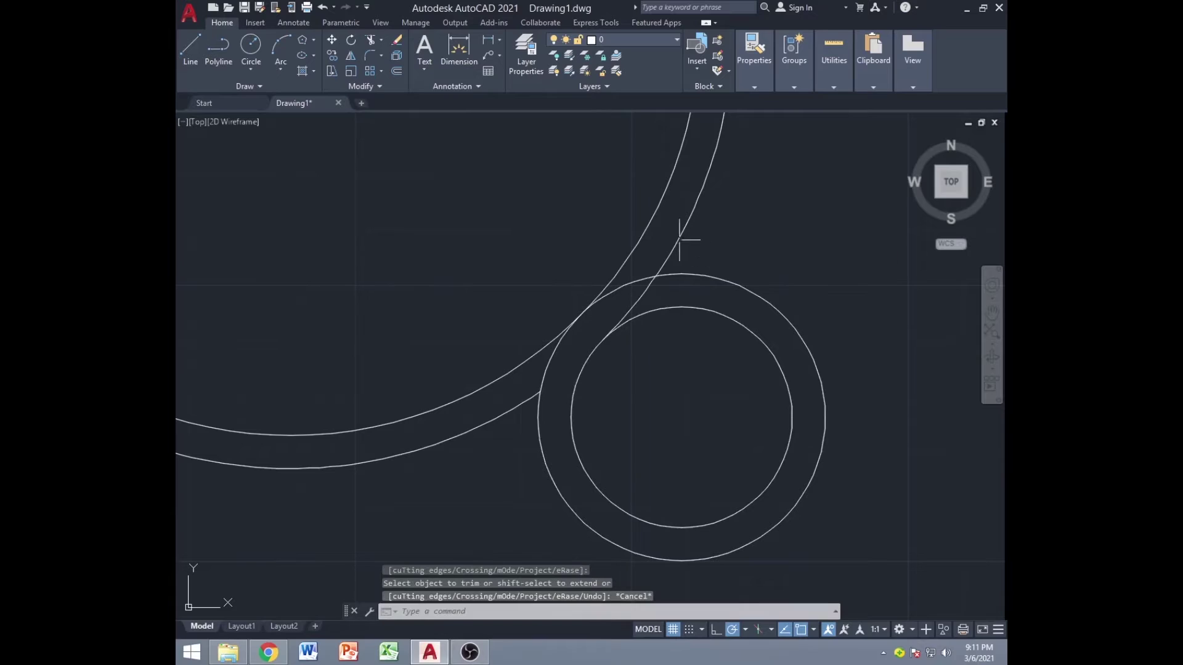
Trim the lower-right ring's outer circle where it crosses the large ring's band, using both large circles as cutting edges
left_click(646, 232)
type("tr")
key("Return")
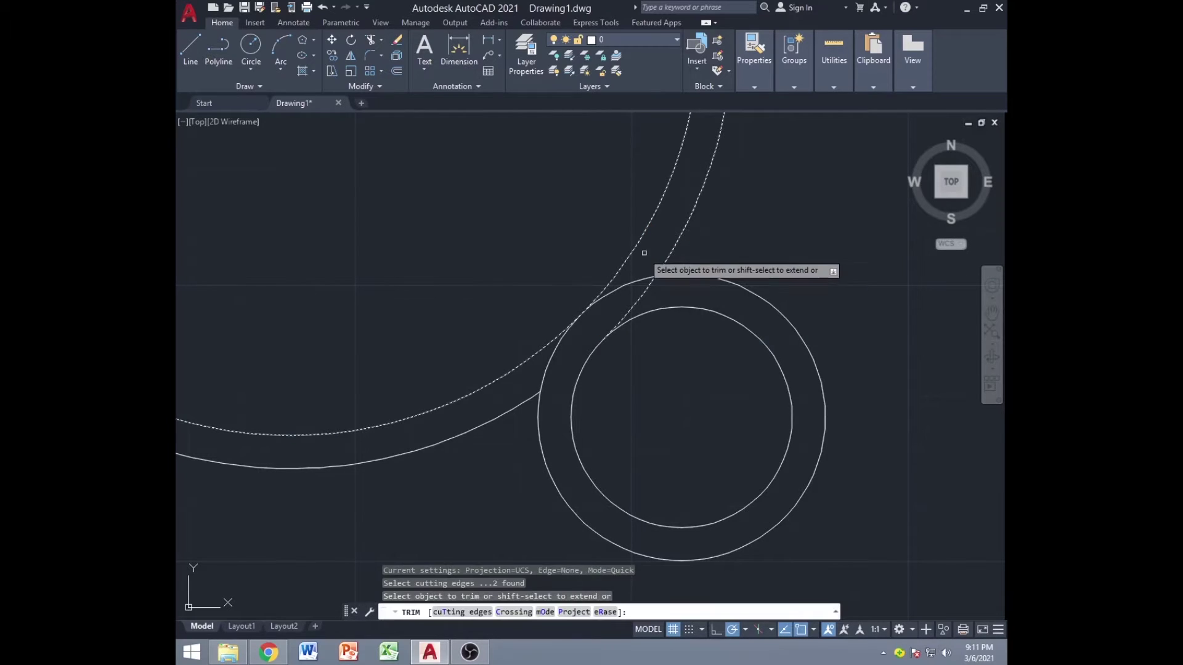
key("Escape")
Move the complete ring figure slightly up and to the left, closer beneath the circle-with-triangles figure, using its center as base point
scroll(633, 343, "down", 4)
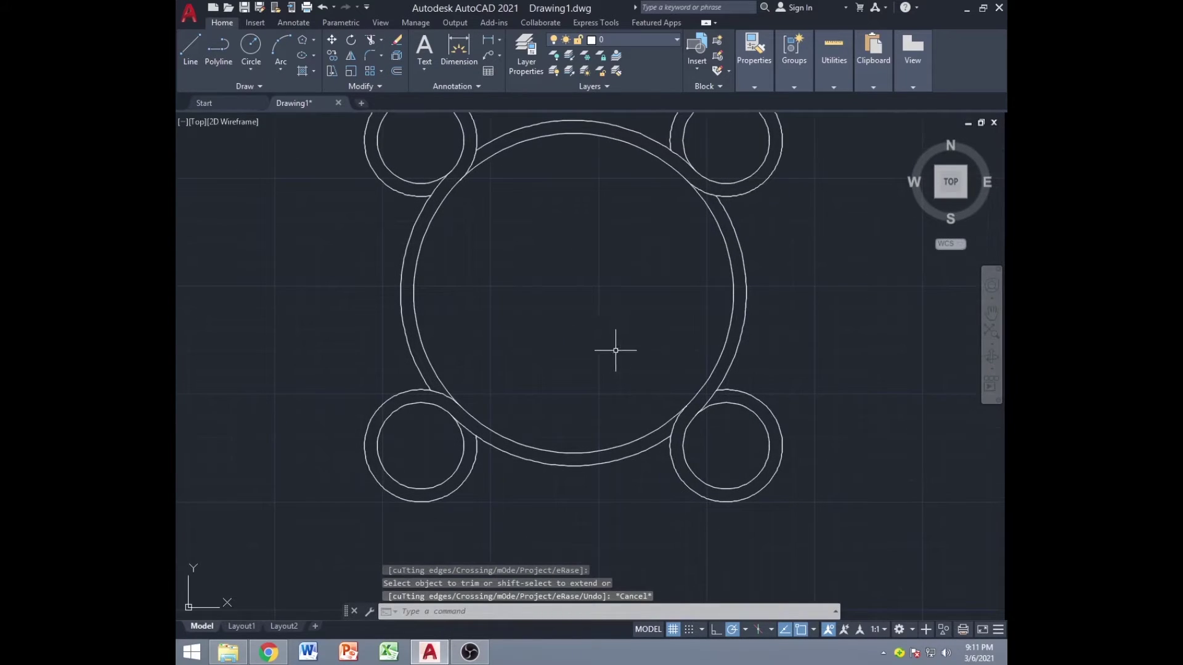
middle_click_drag(596, 331, 610, 372)
scroll(609, 372, "down", 4)
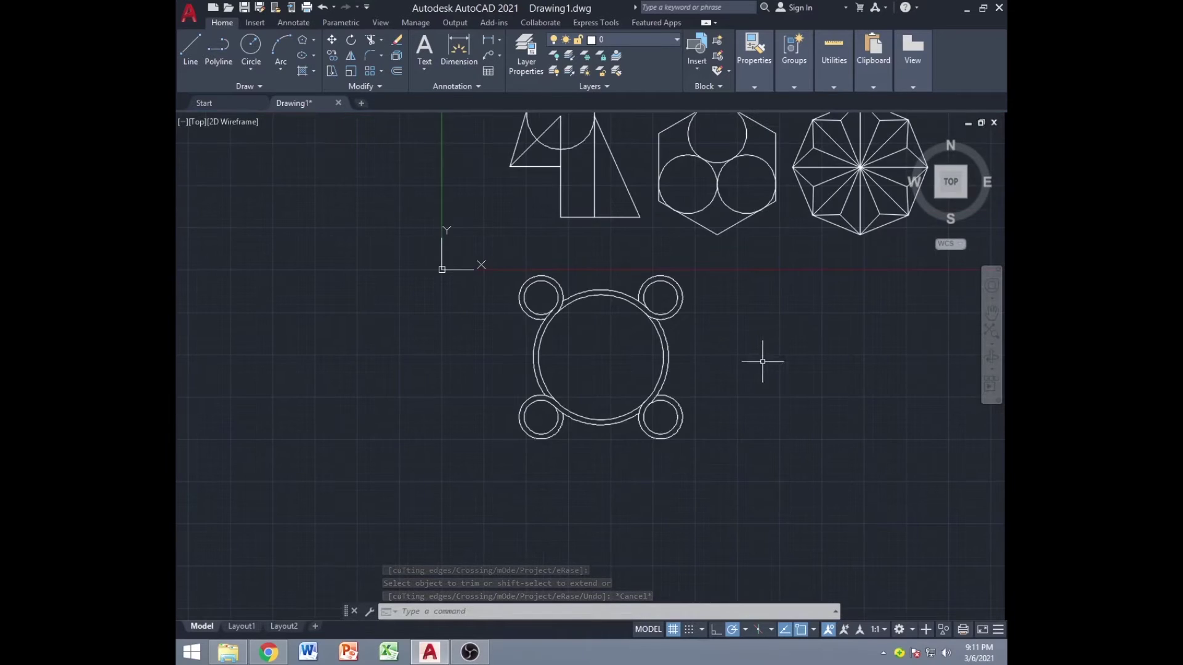
left_click(516, 262)
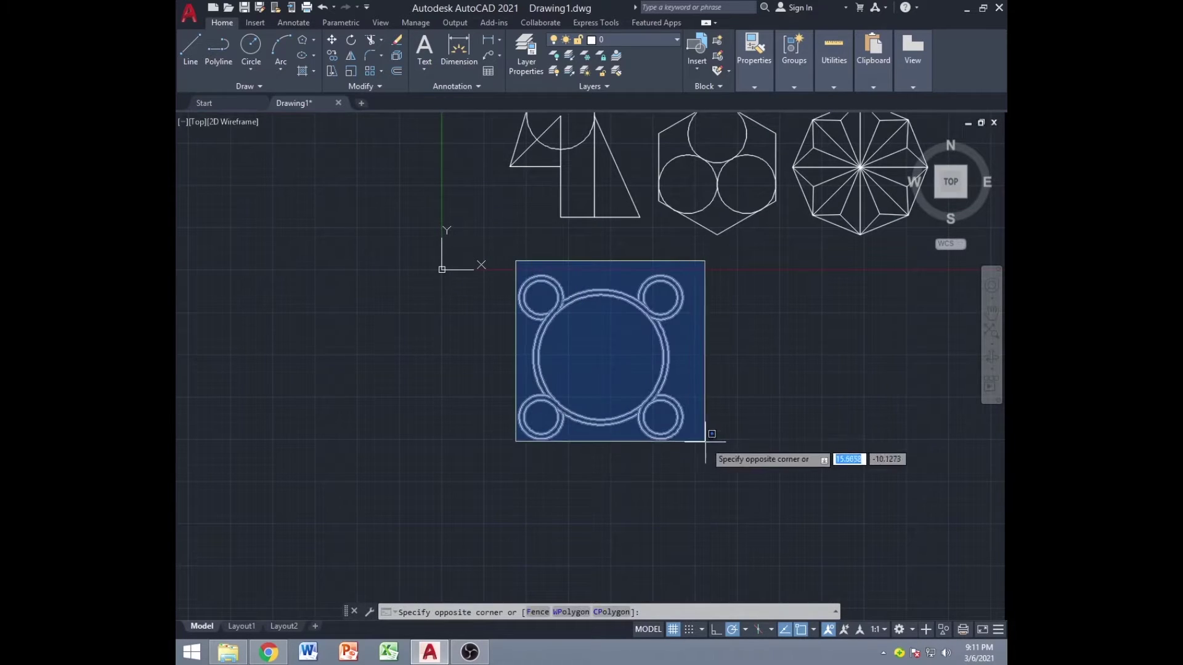
left_click(708, 471)
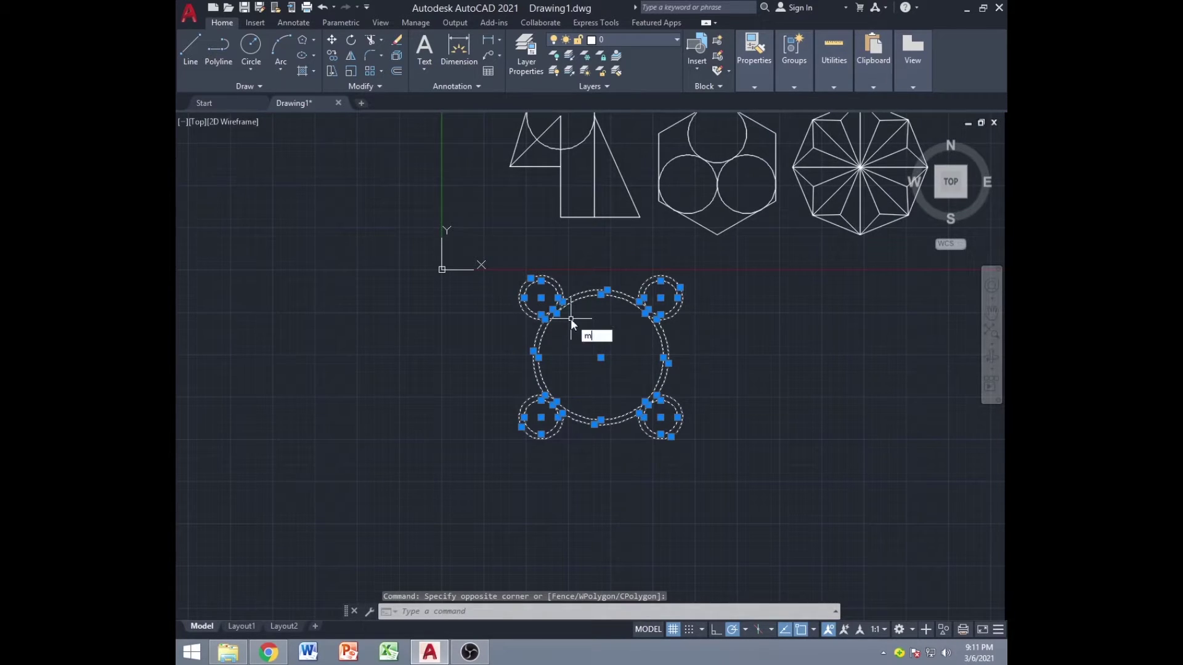
key("Return")
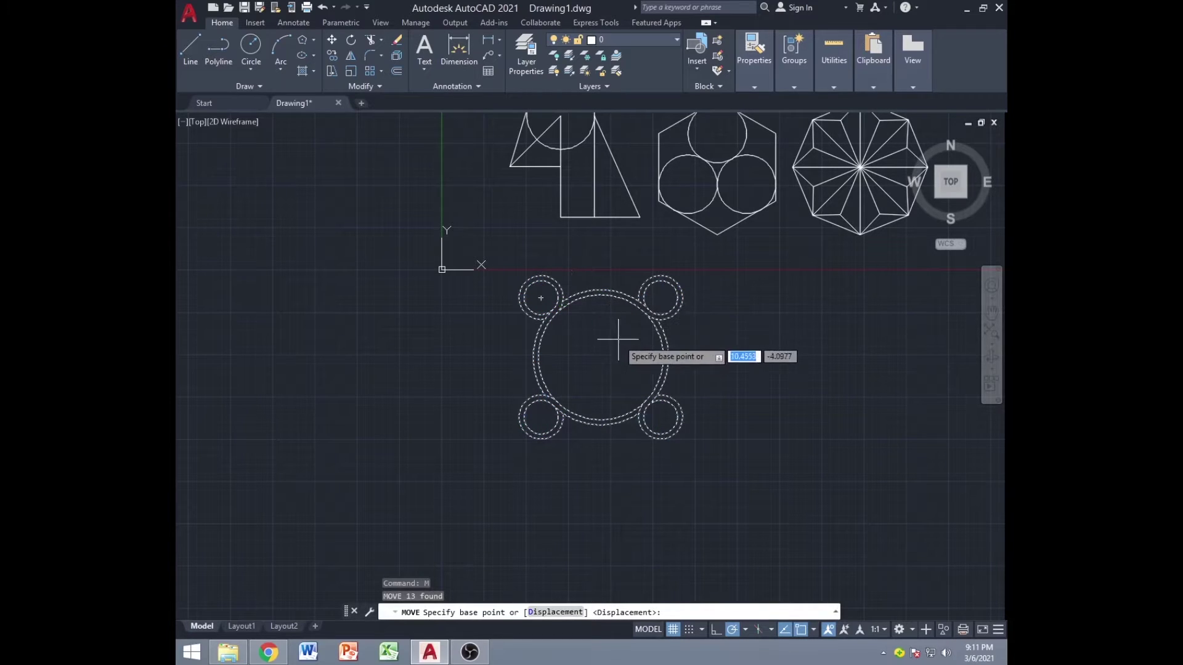
left_click(601, 355)
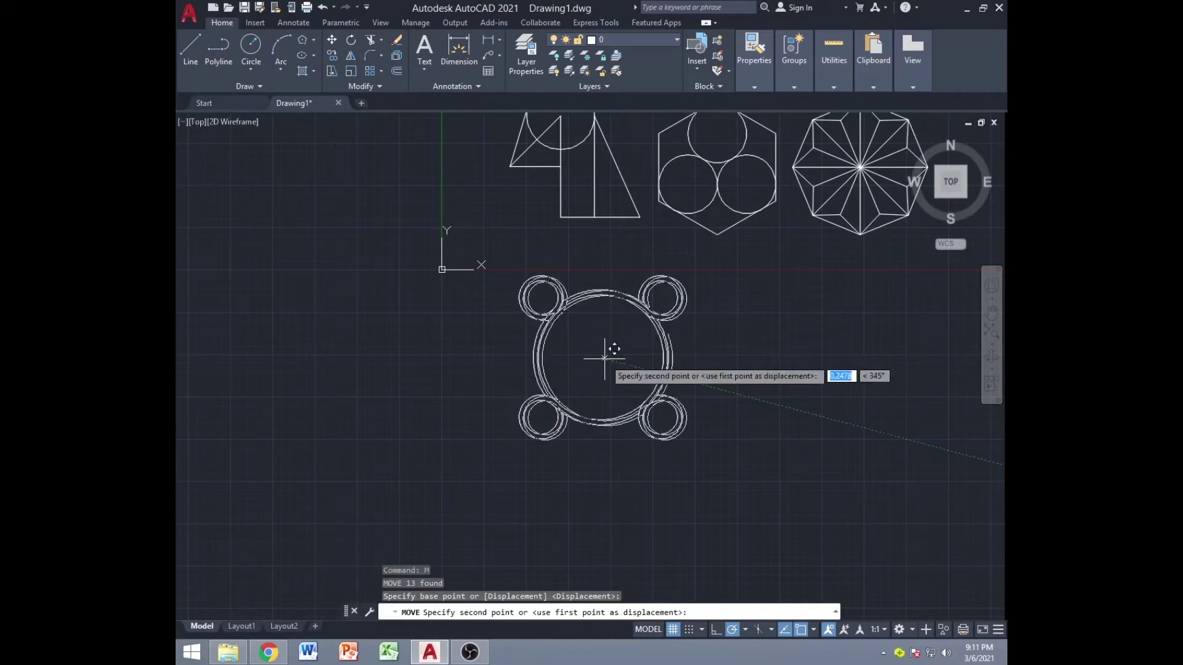
left_click(582, 326)
middle_click_drag(771, 370, 512, 366)
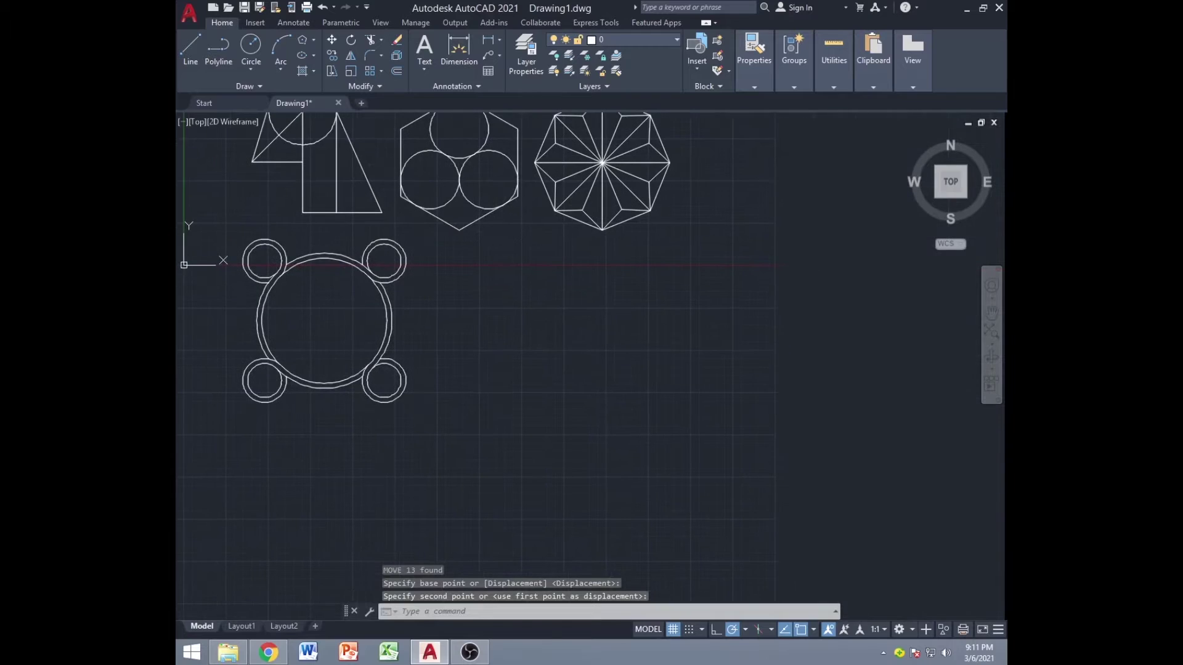
Draw a square with 8-unit sides from line segments, to the right of the ring figure and below the octagon star
key("Escape")
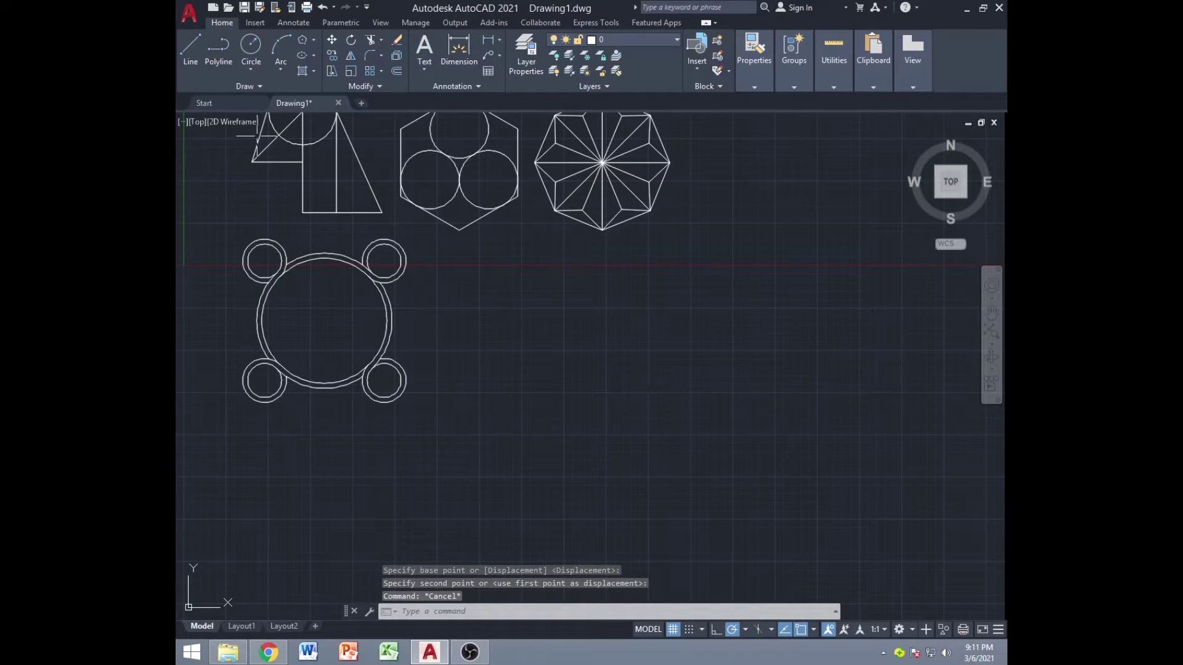
left_click(192, 52)
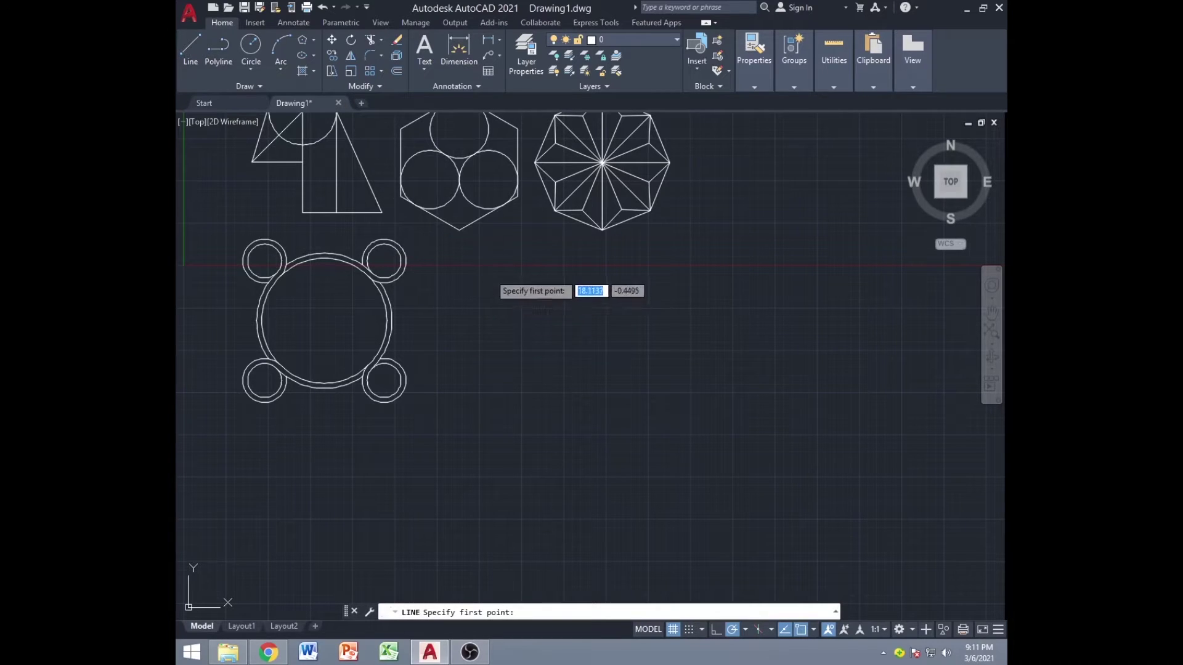
left_click(507, 292)
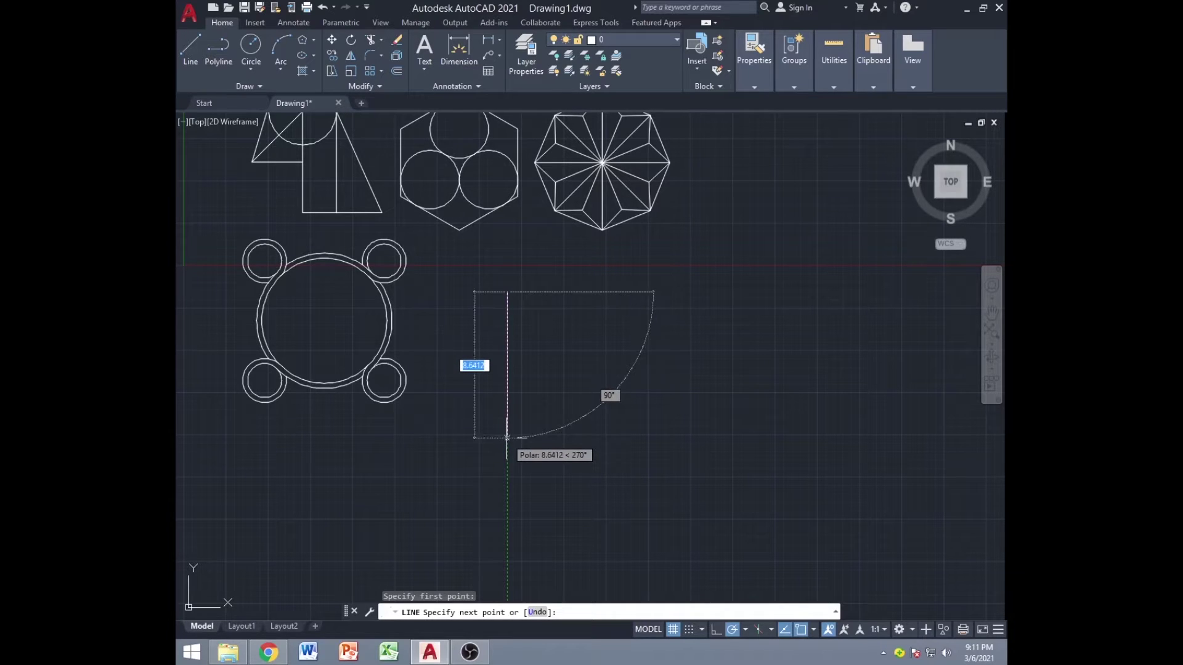
type("8")
key("Return")
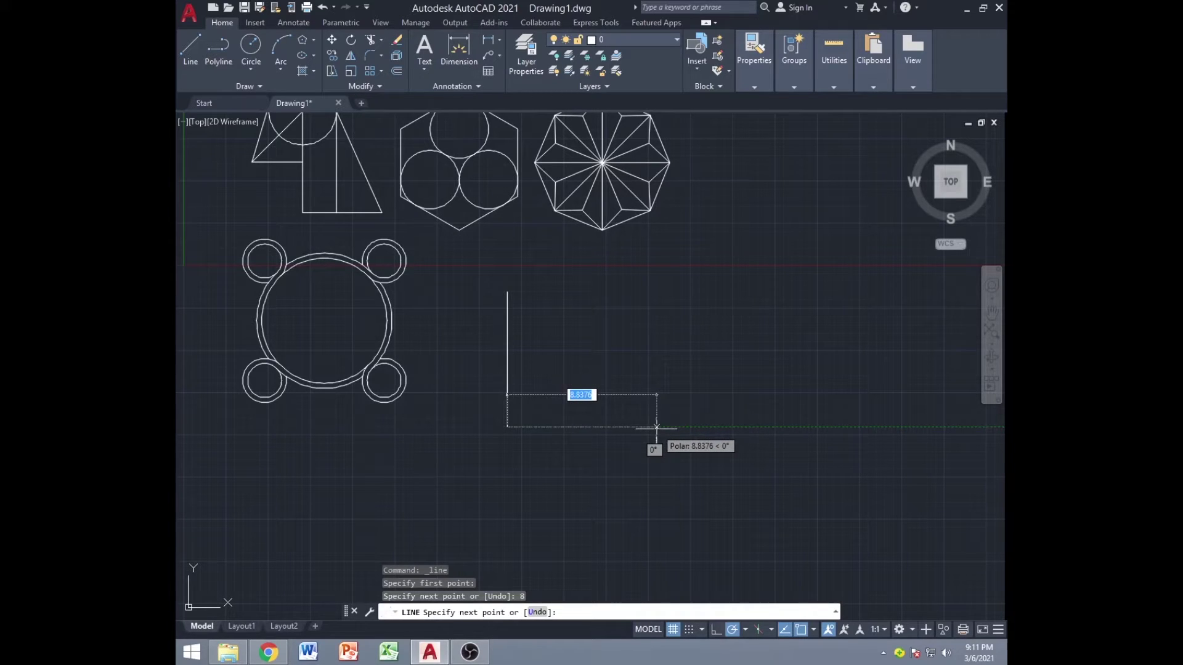
type("8")
key("Return")
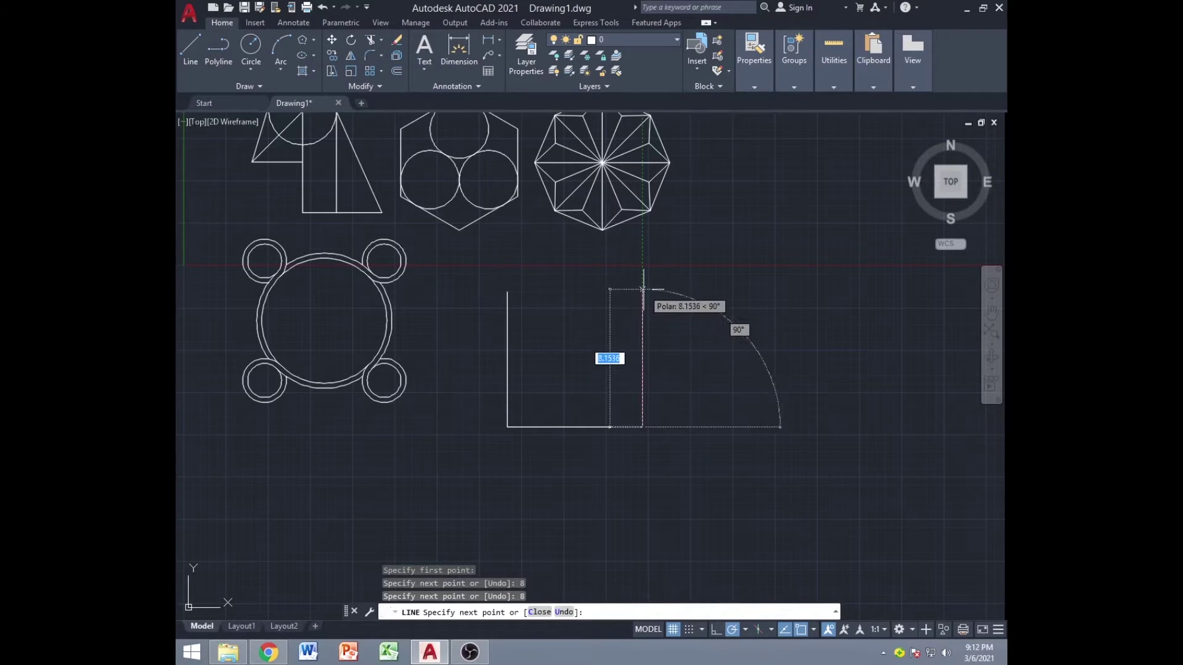
type("8")
key("Return")
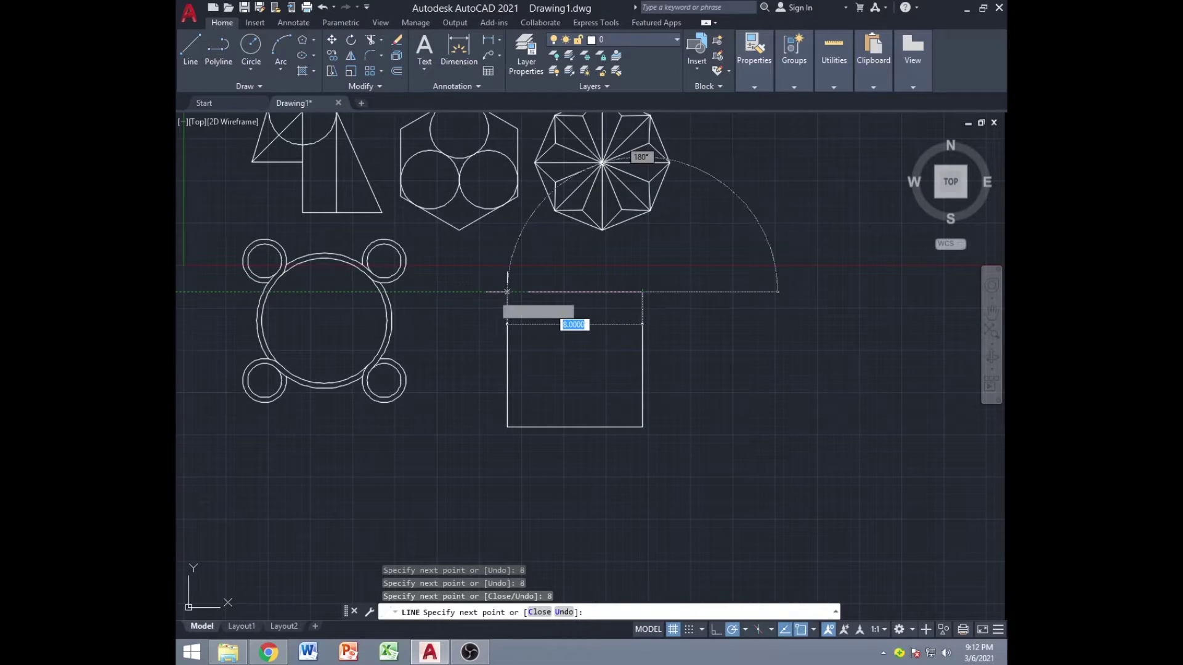
type("8")
key("Return")
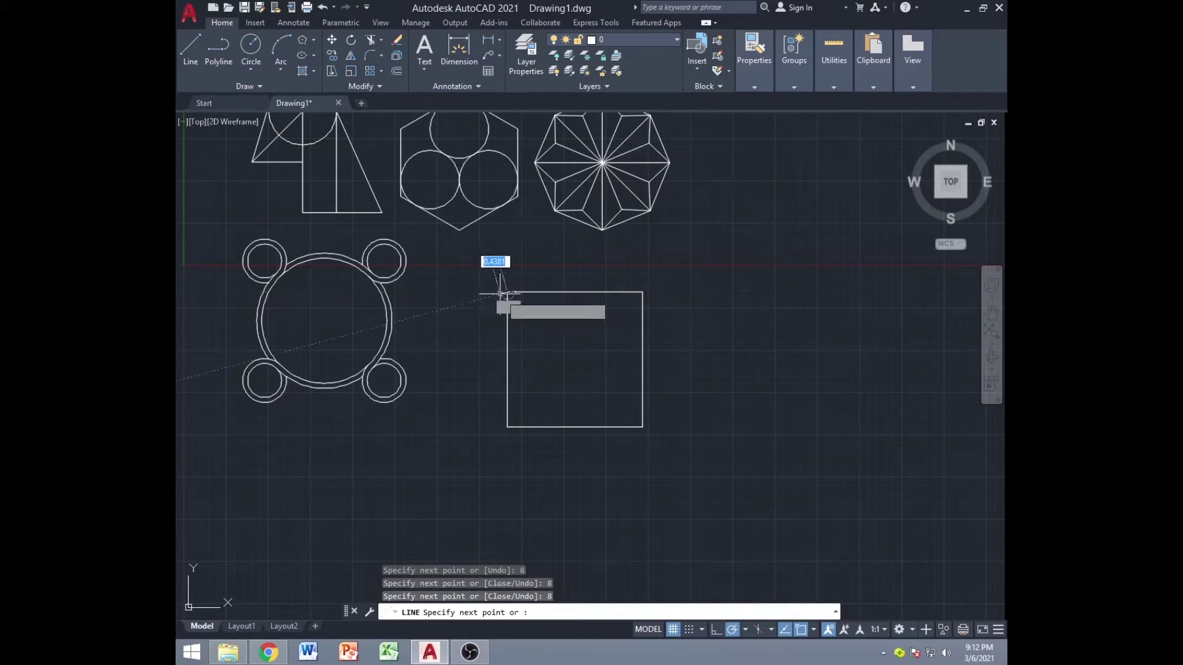
key("Escape")
Draw a diagonal line from the square's upper-left corner to its lower-right corner
scroll(576, 348, "up", 2)
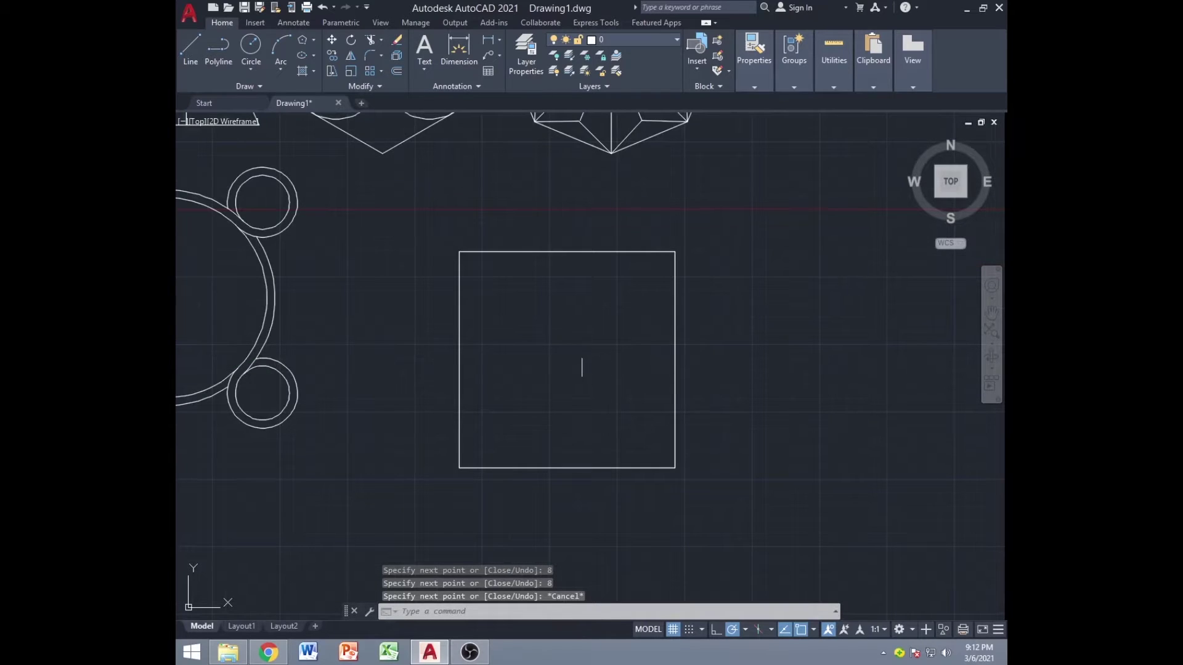
middle_click_drag(581, 355, 573, 341)
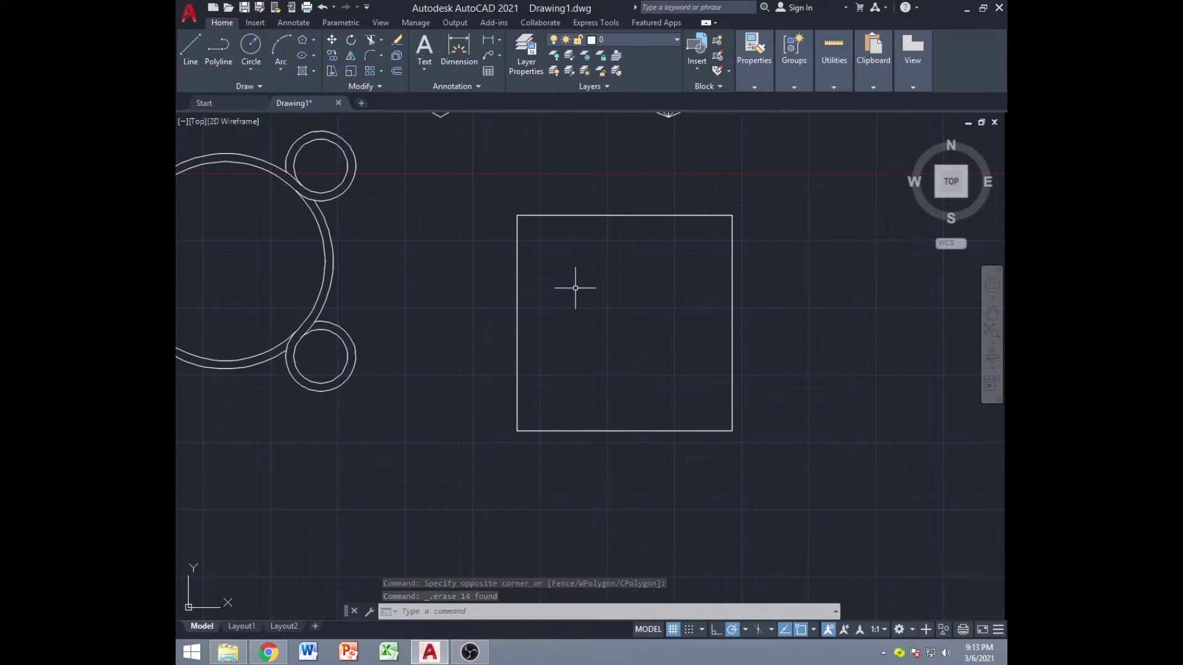
type("LI")
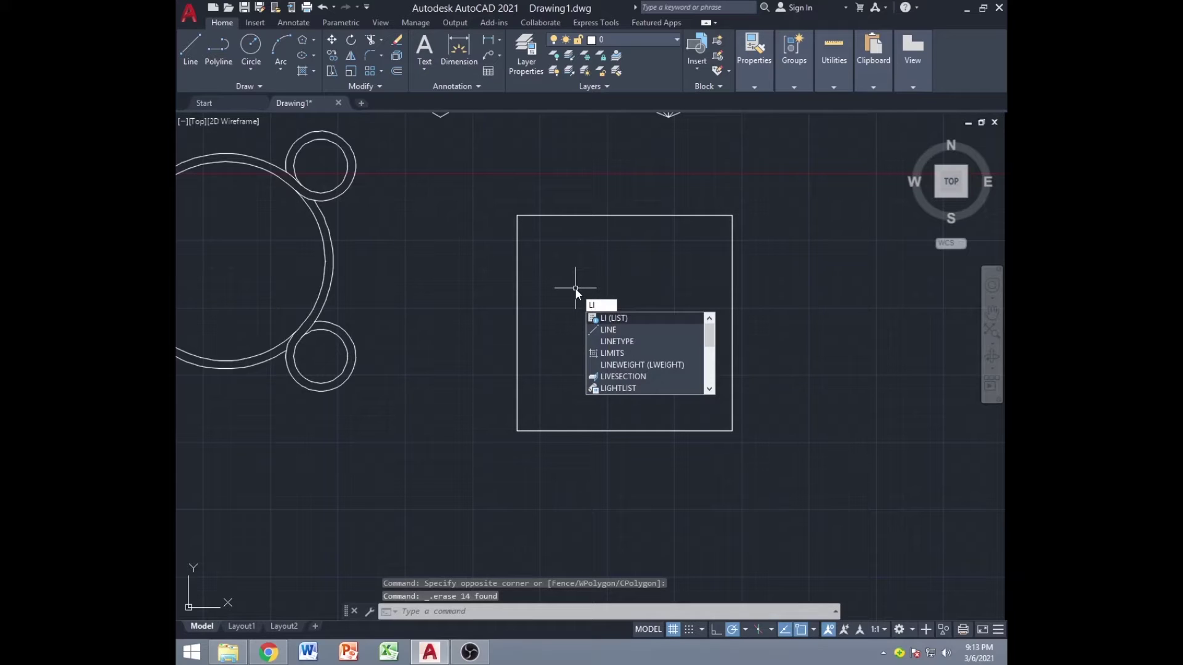
key("BackSpace")
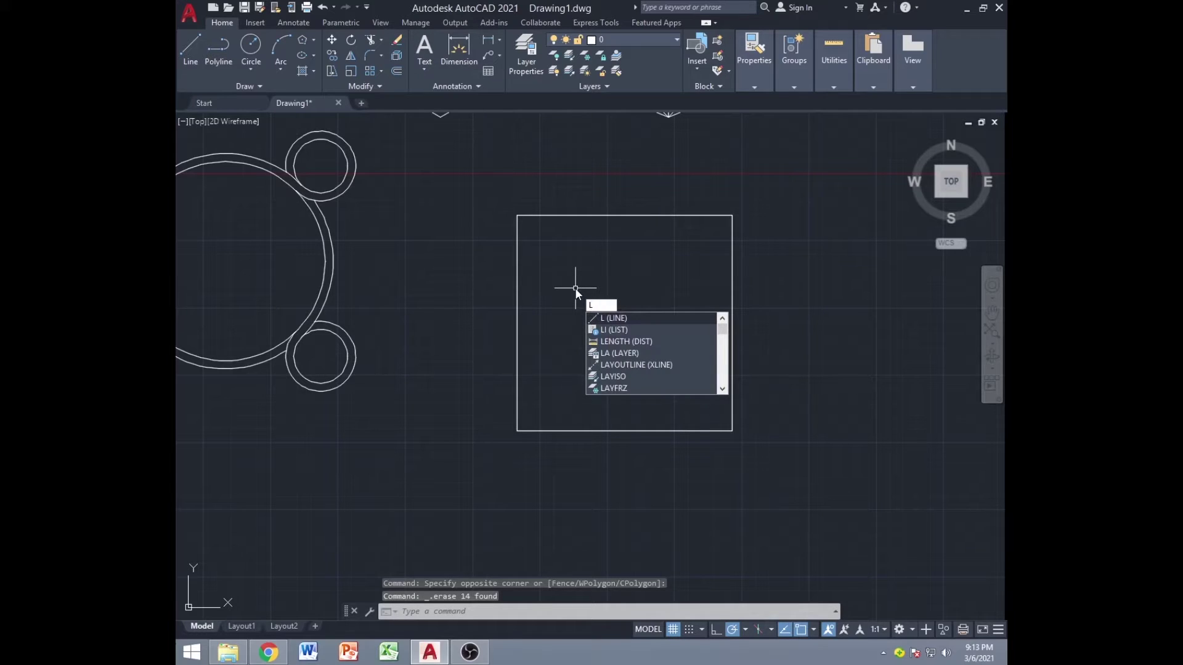
key("Return")
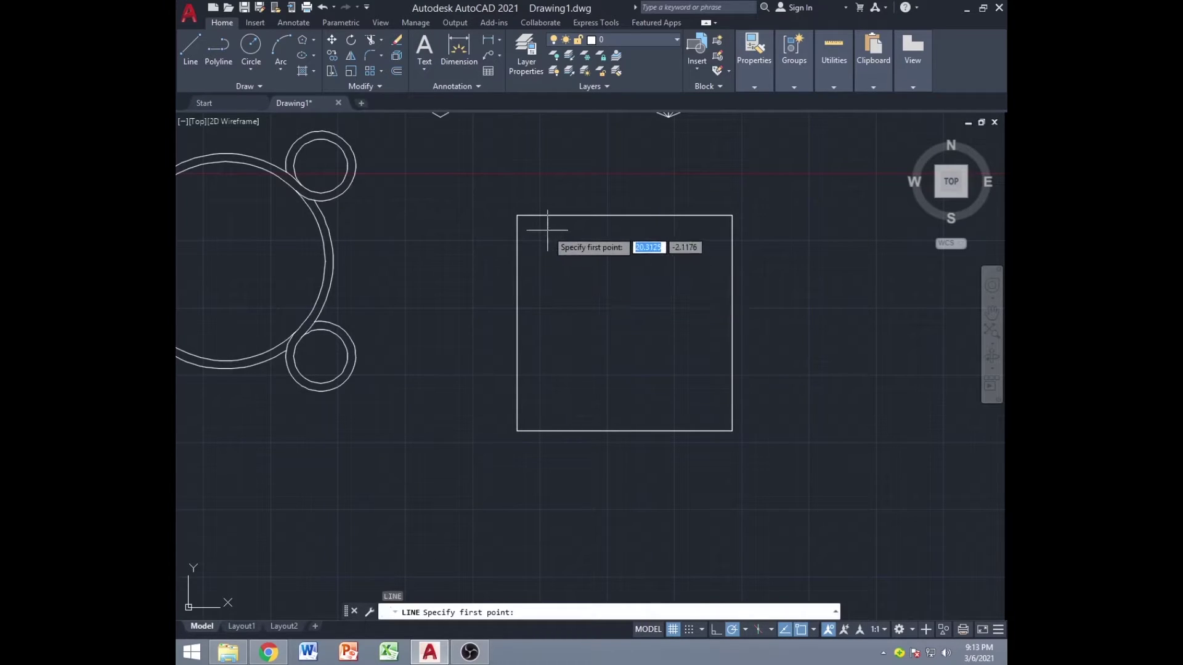
left_click(516, 215)
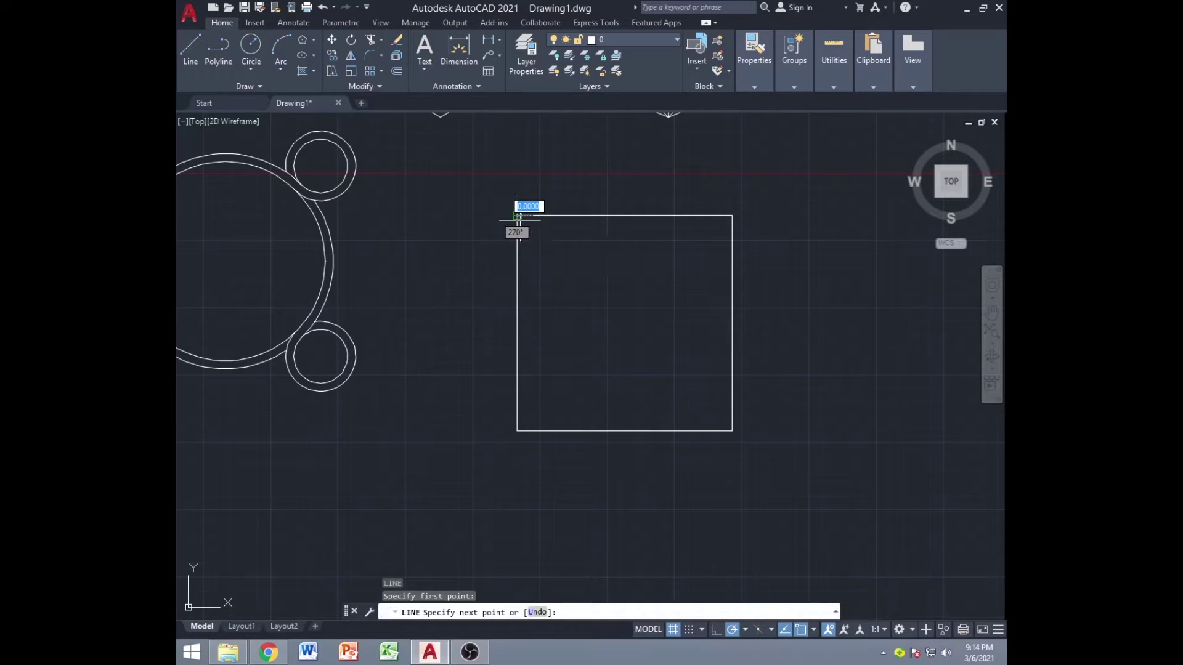
left_click(733, 431)
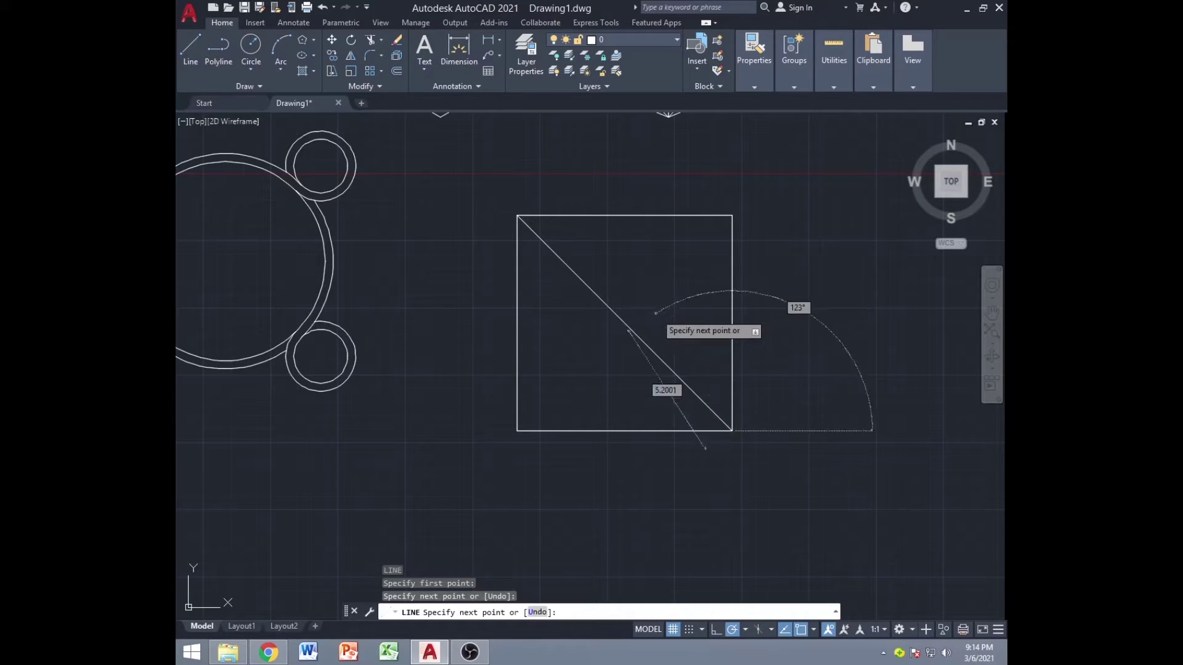
key("Escape")
Offset the diagonal five times in succession toward the square's upper-right corner, spacing the parallel lines 1 unit apart
scroll(657, 343, "up", 3)
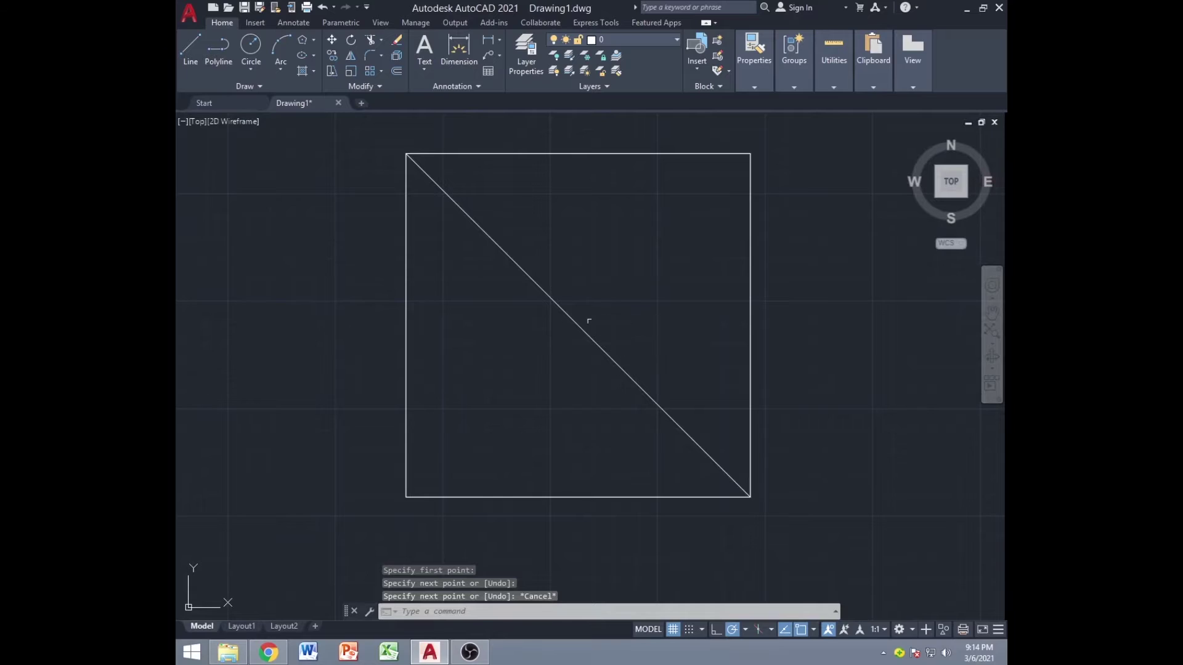
left_click(576, 324)
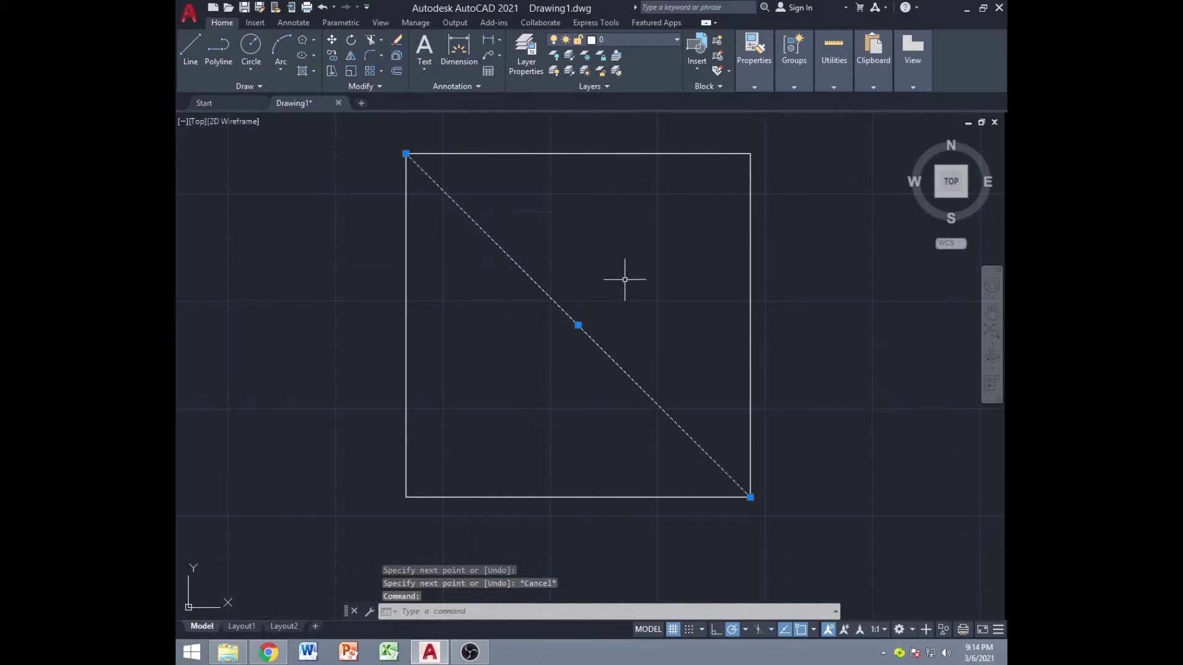
key("Return")
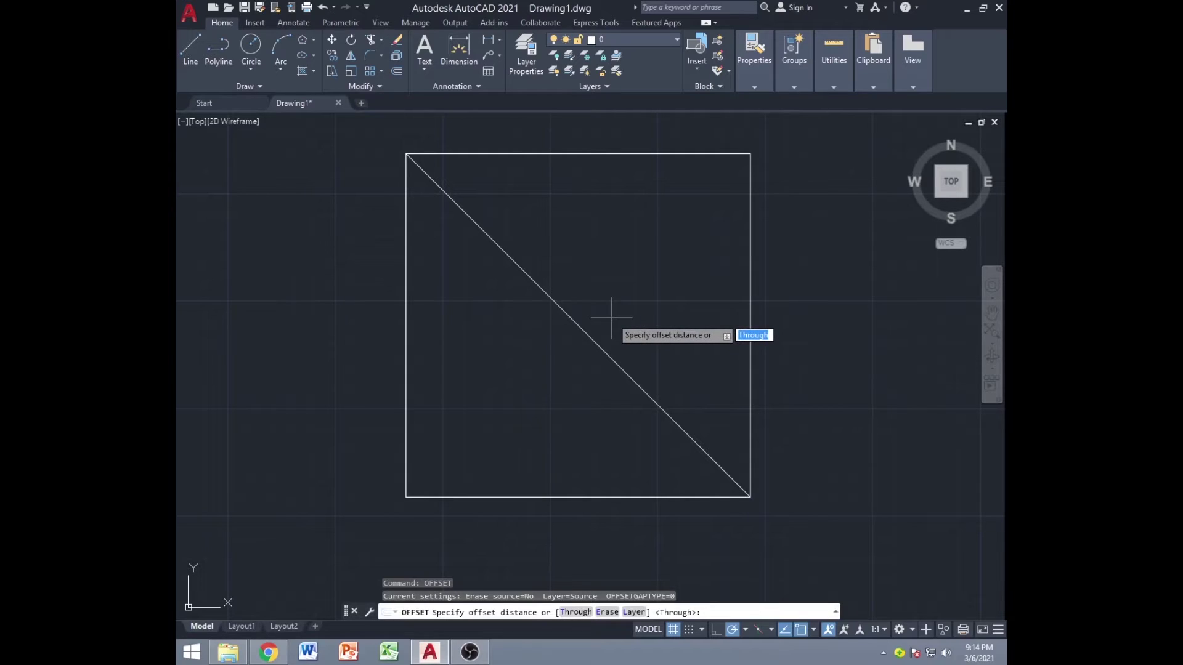
key("Return")
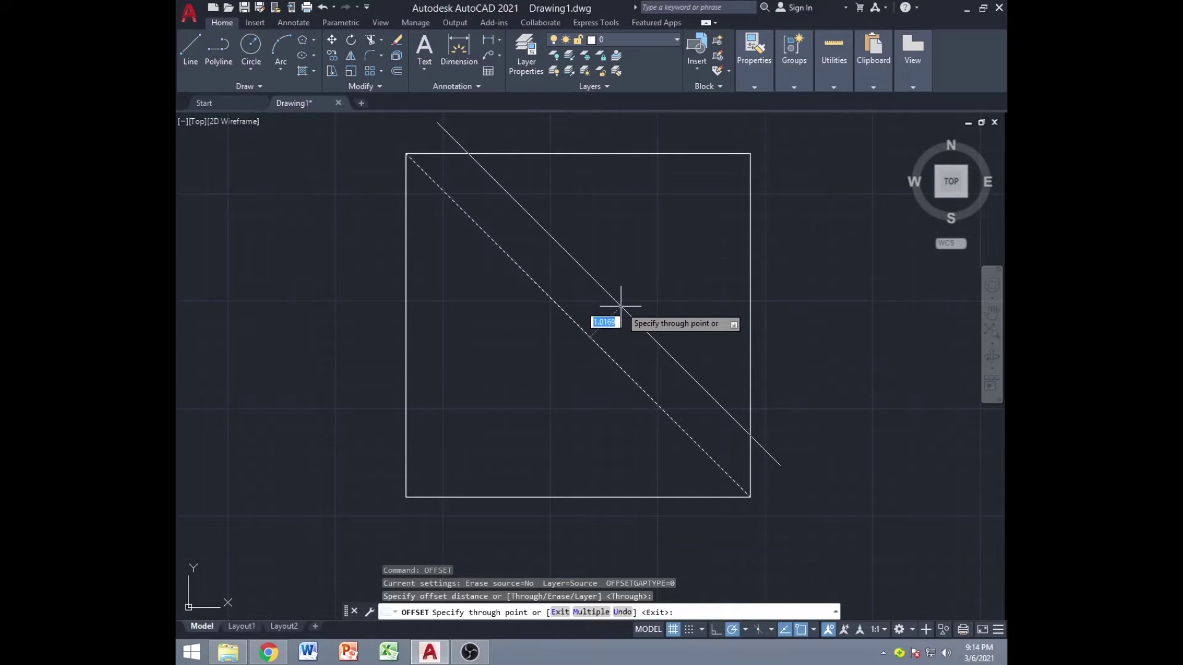
type("1")
key("Return")
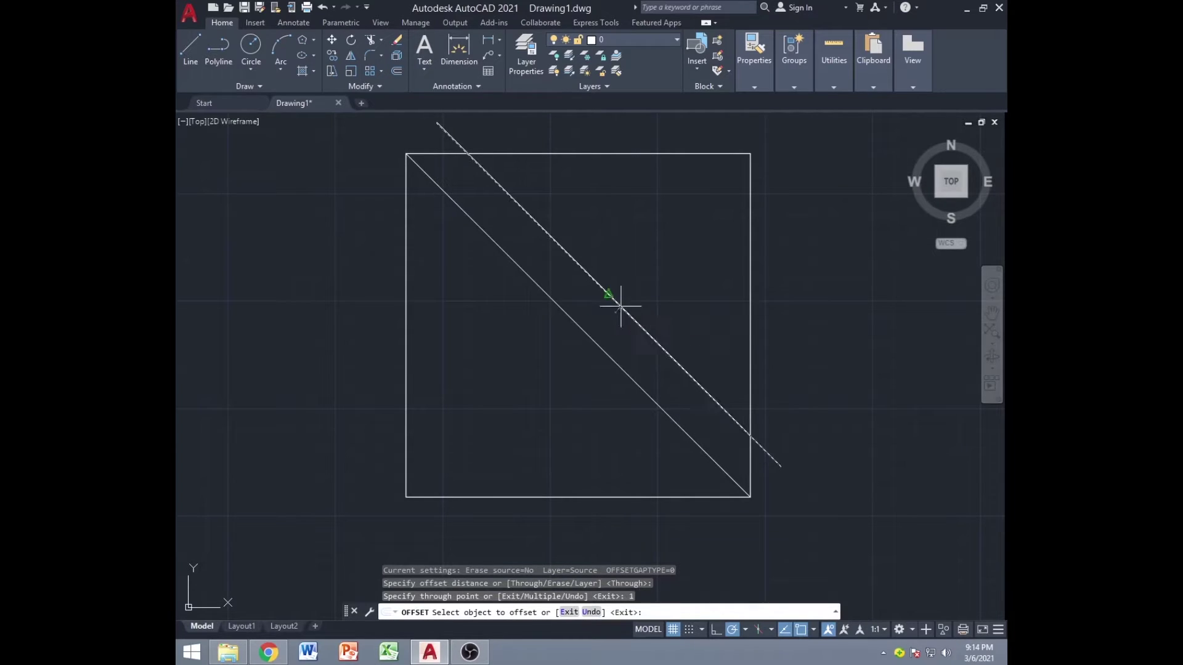
left_click(617, 305)
type("1")
key("Return")
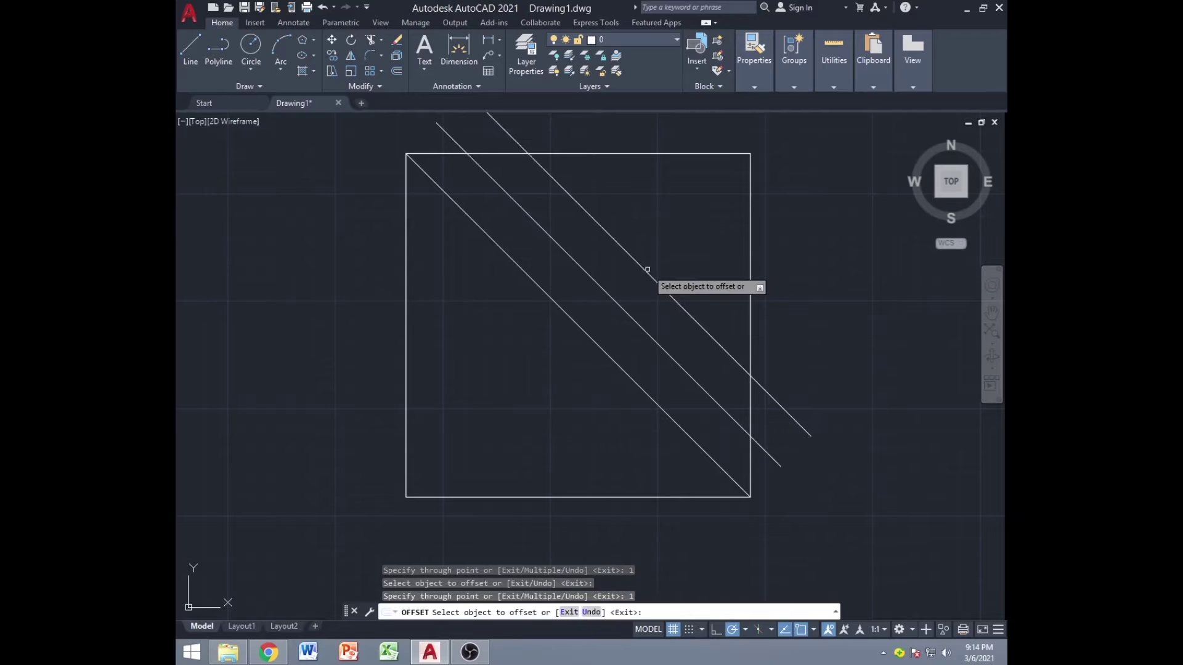
left_click(646, 272)
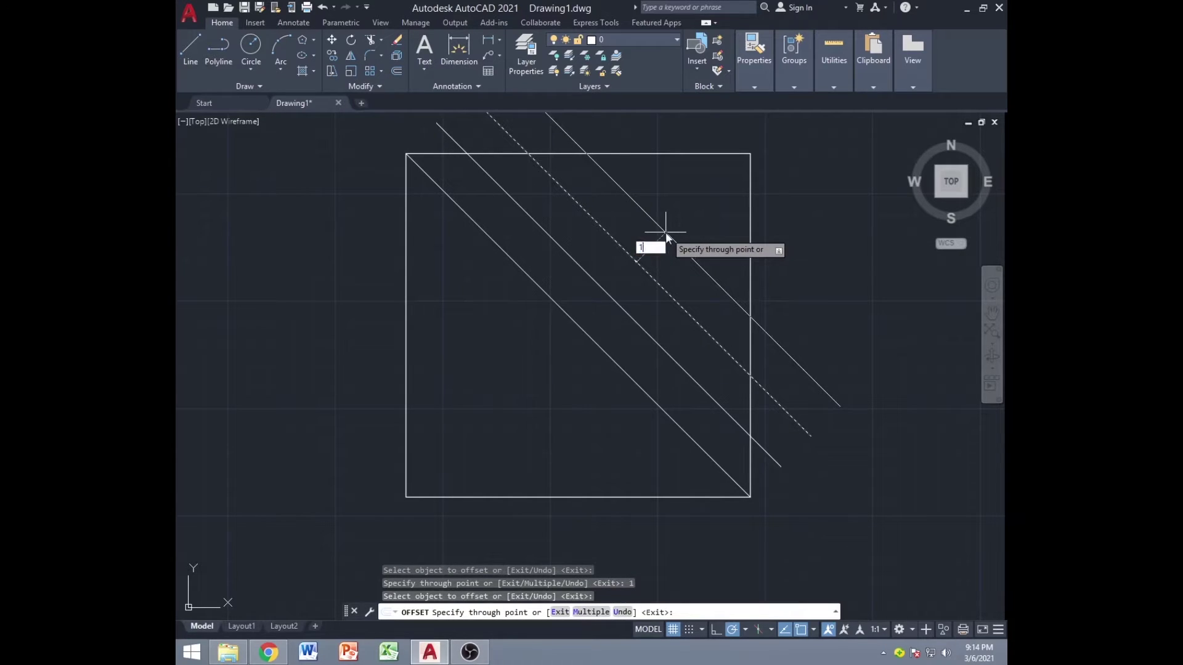
type("1")
key("Return")
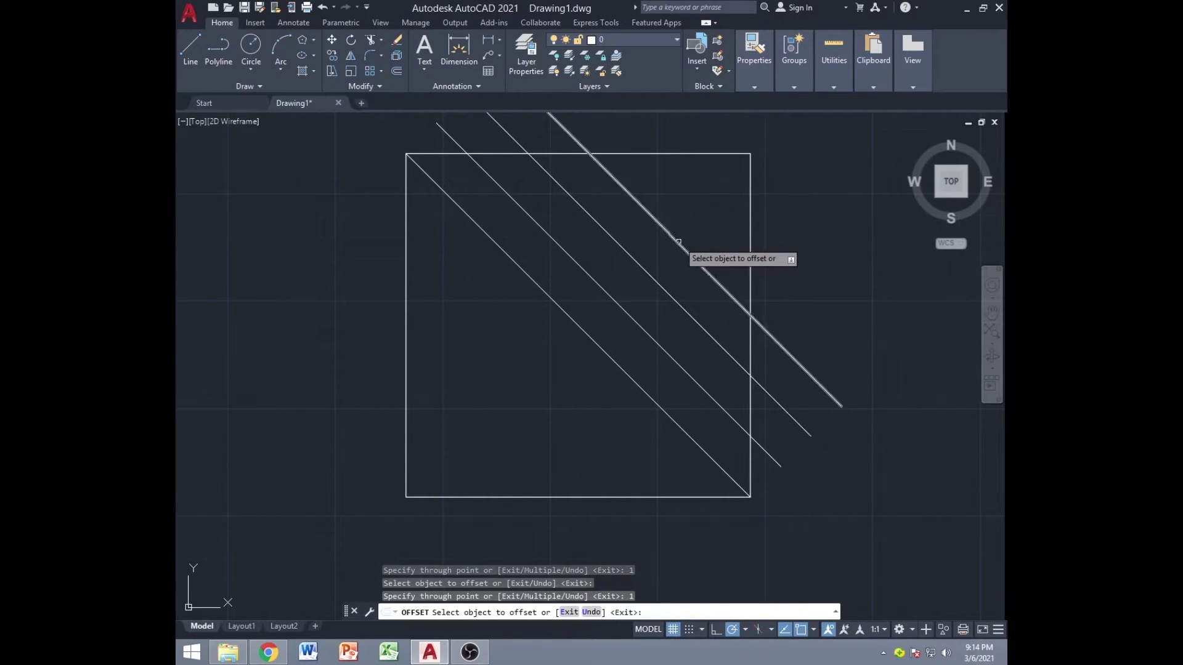
left_click(677, 242)
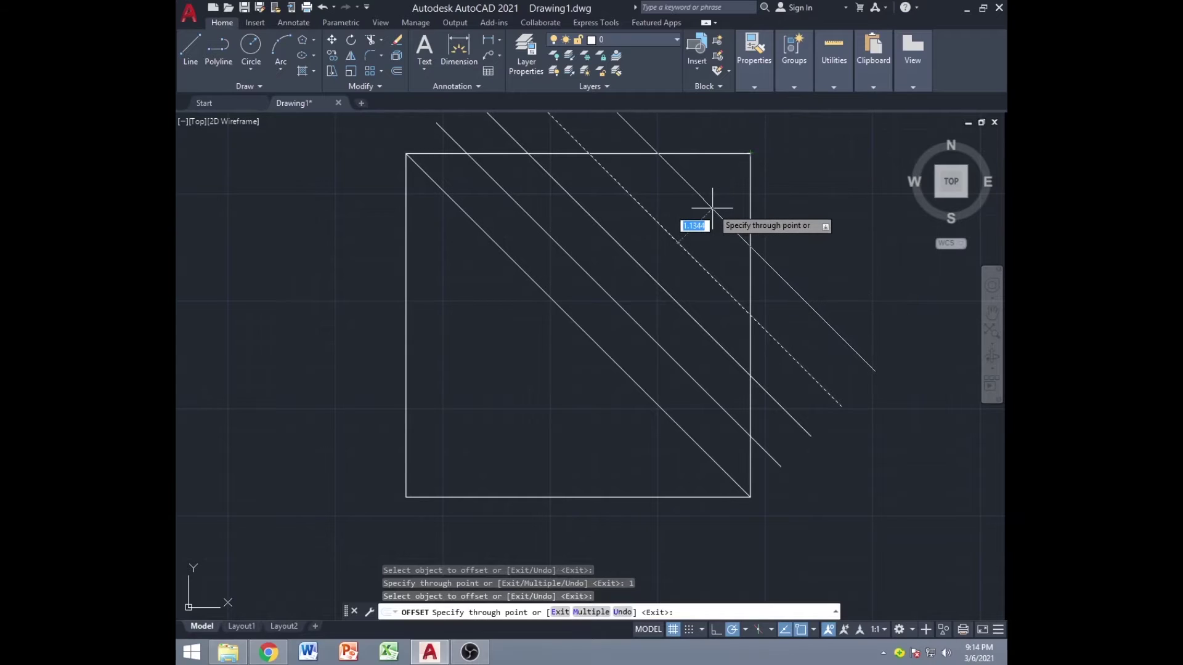
type("1")
key("Return")
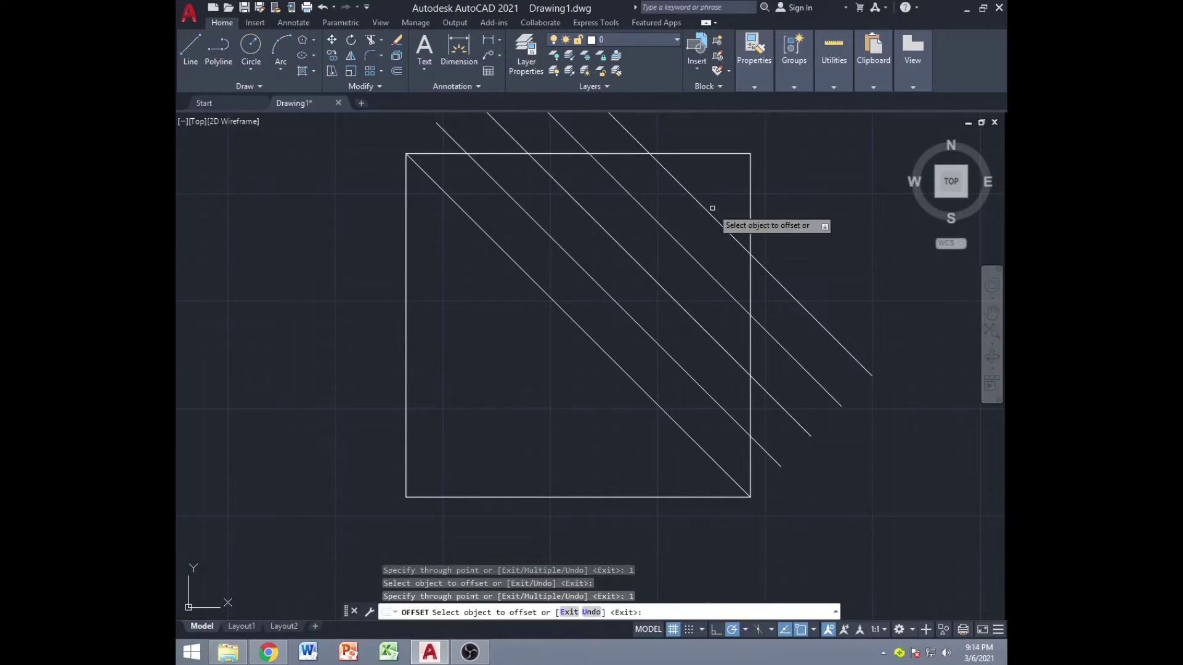
left_click(709, 212)
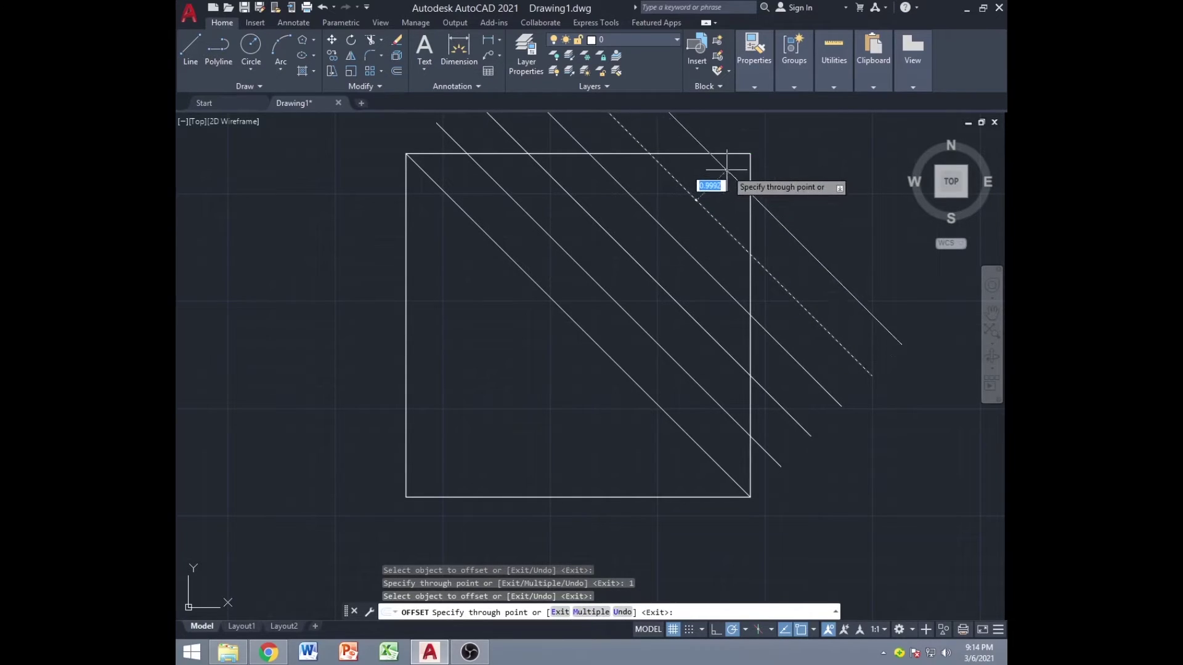
key("Return")
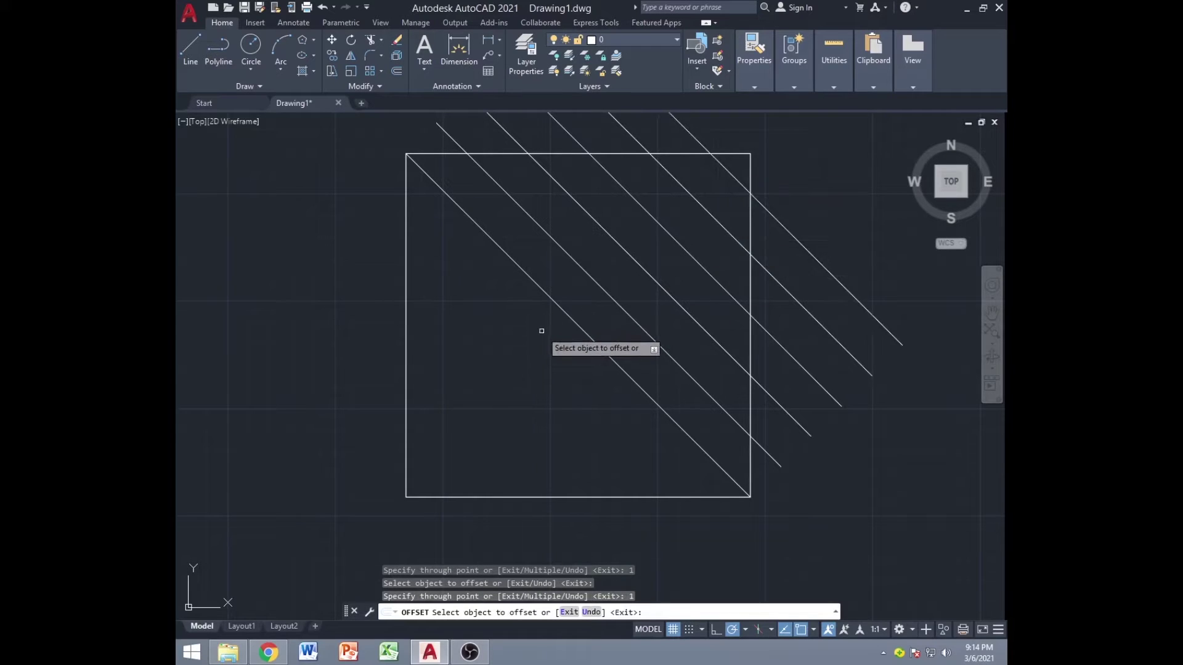
Offset the diagonal five times in succession toward the square's lower-left corner, spacing the parallel lines 1 unit apart
left_click(567, 316)
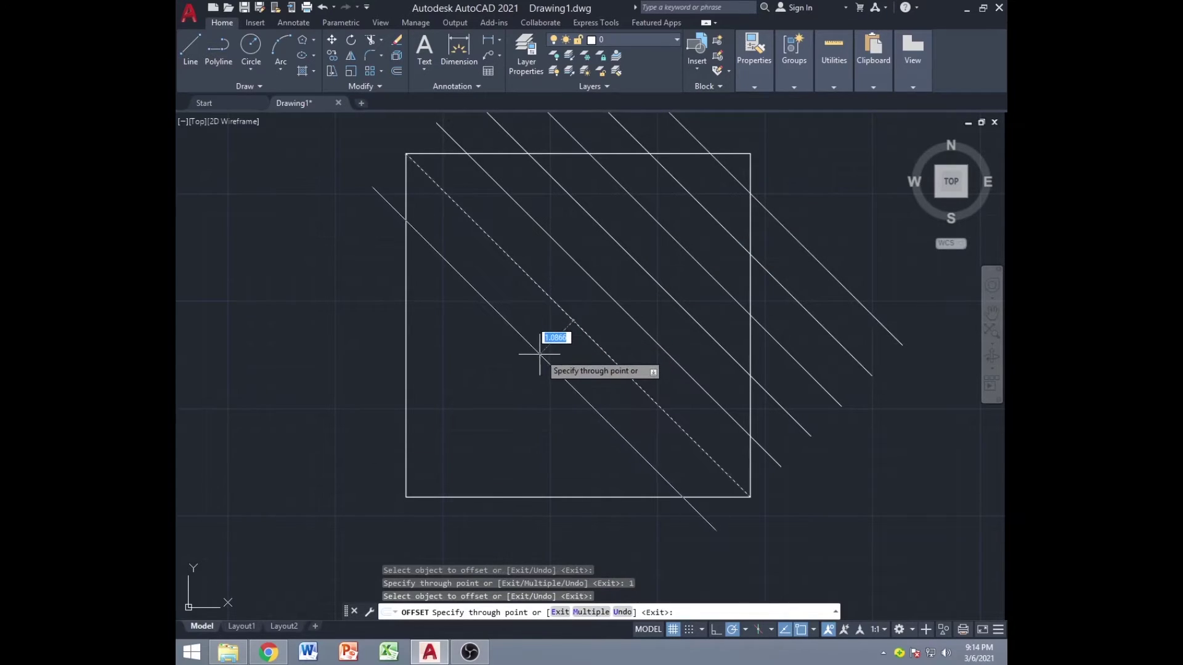
type("1")
key("Return")
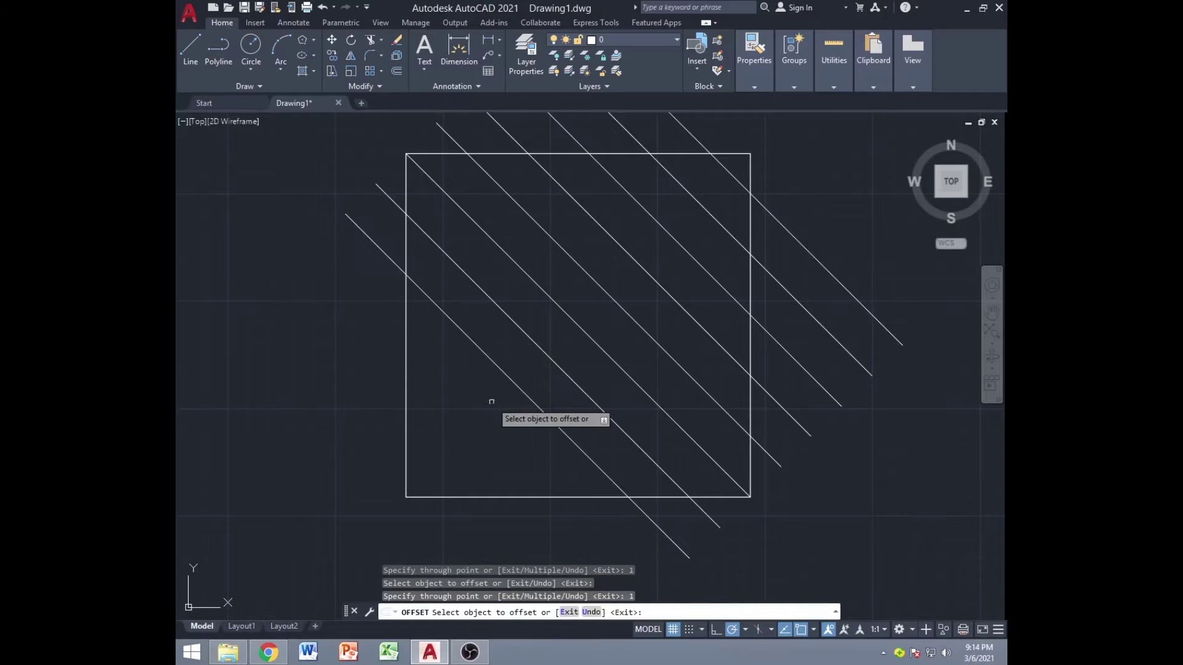
left_click(511, 378)
type("1")
key("Return")
left_click(476, 406)
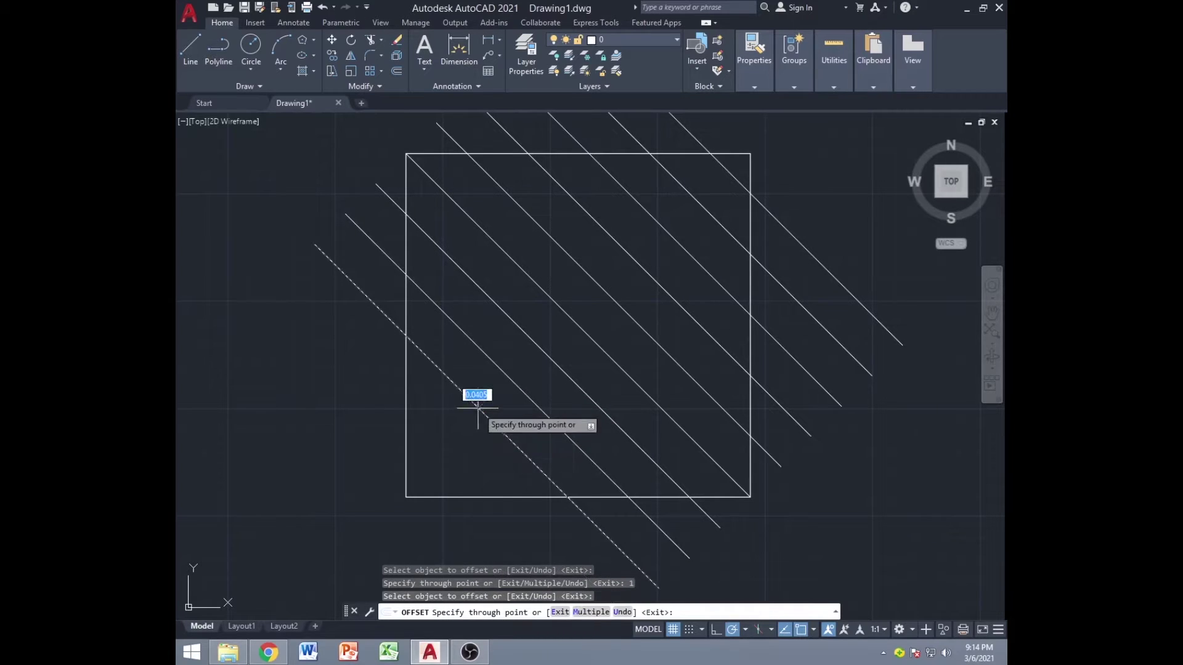
type("1")
key("Return")
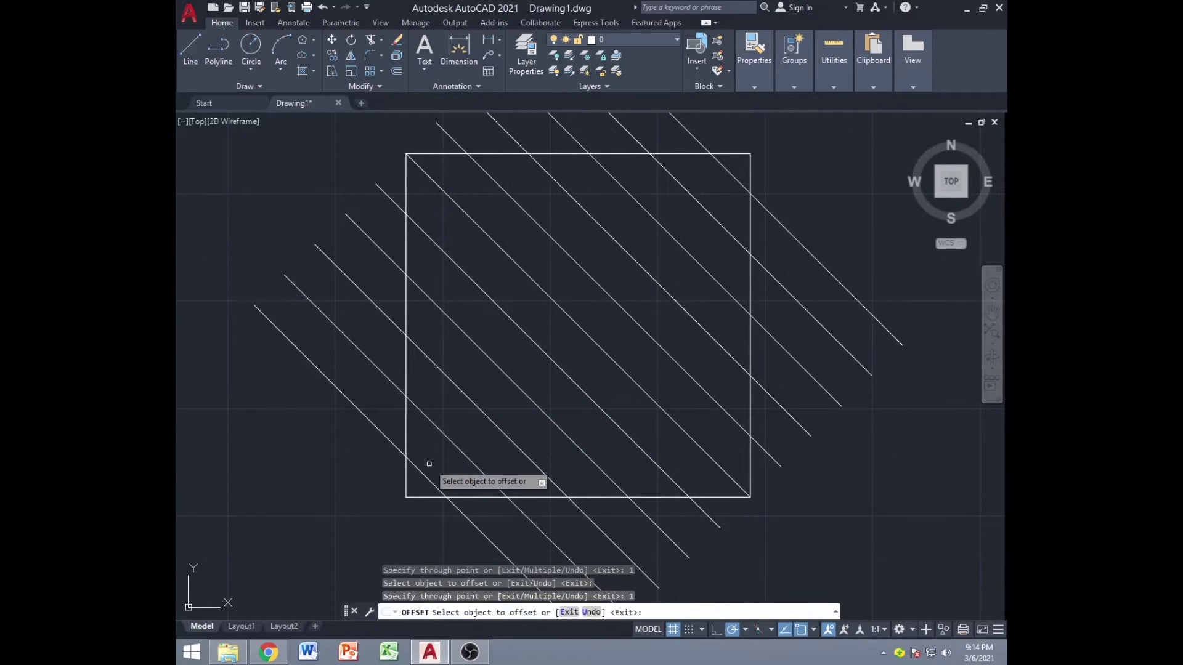
Copy all the parallel diagonals from the uppermost diagonal's upper-left endpoint to the lowermost diagonal's upper-left endpoint
scroll(692, 272, "down", 2)
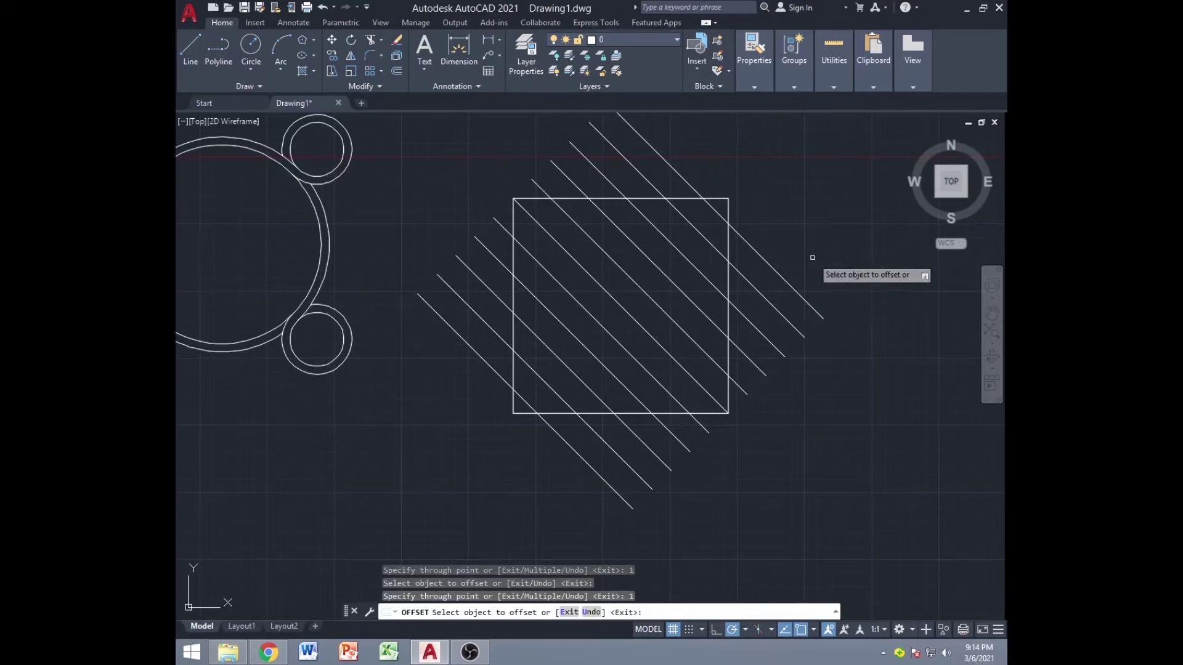
middle_click_drag(812, 257, 788, 277)
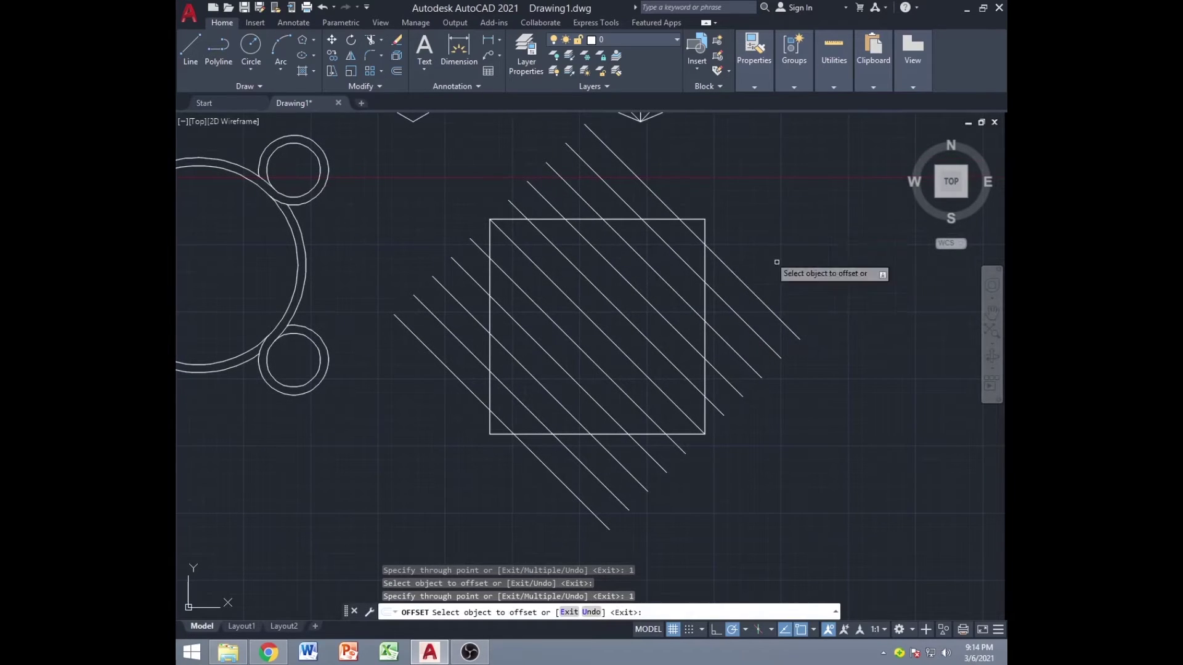
left_click(696, 232)
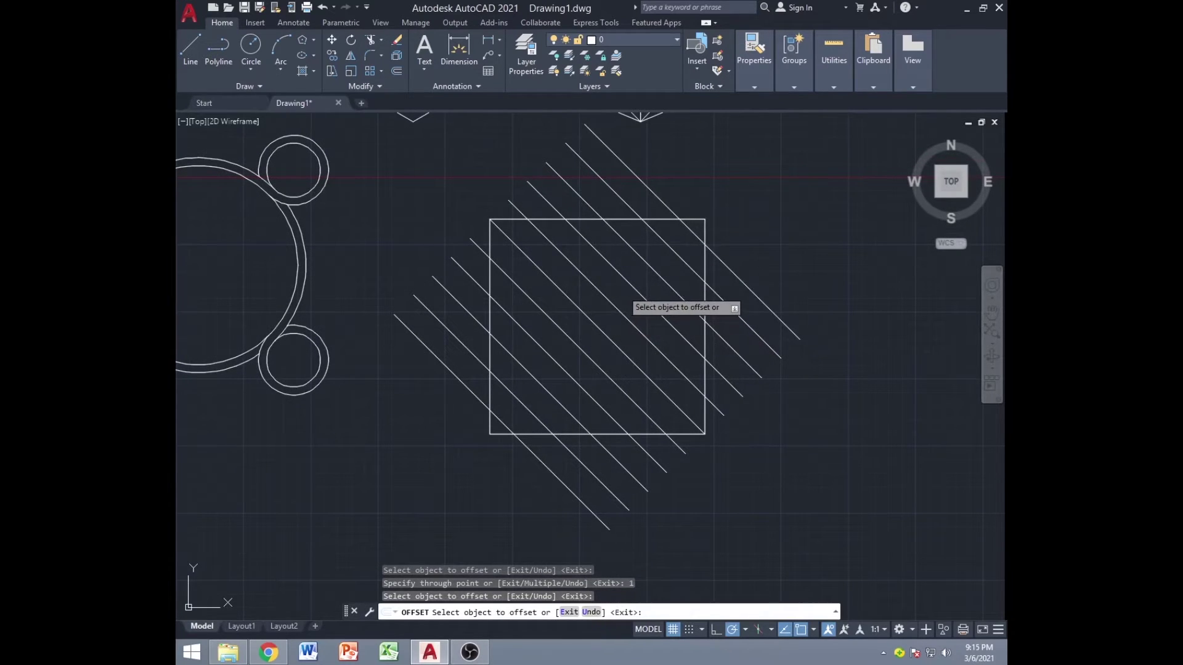
key("Escape")
left_click(700, 231)
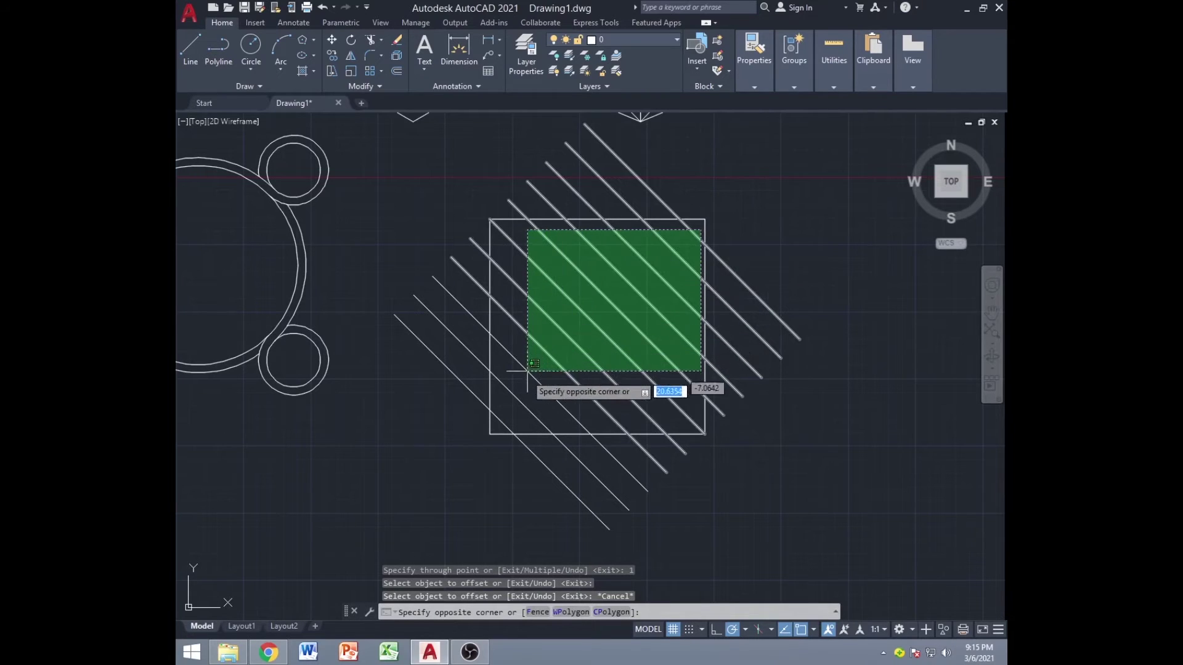
left_click(499, 423)
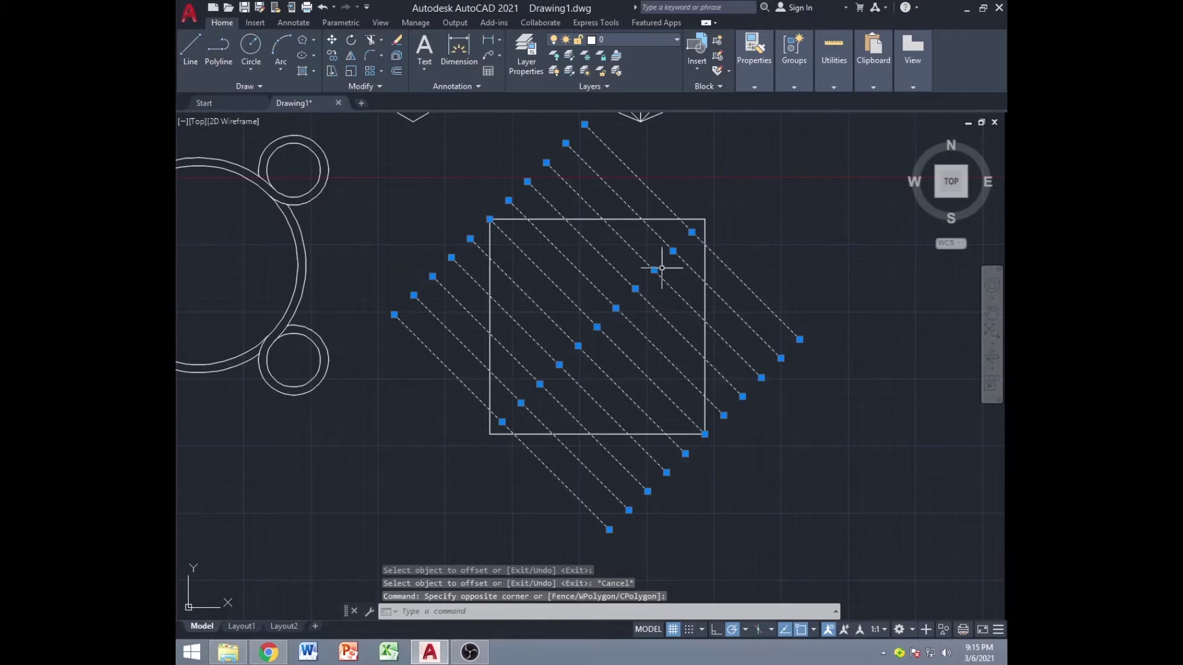
left_click(335, 54)
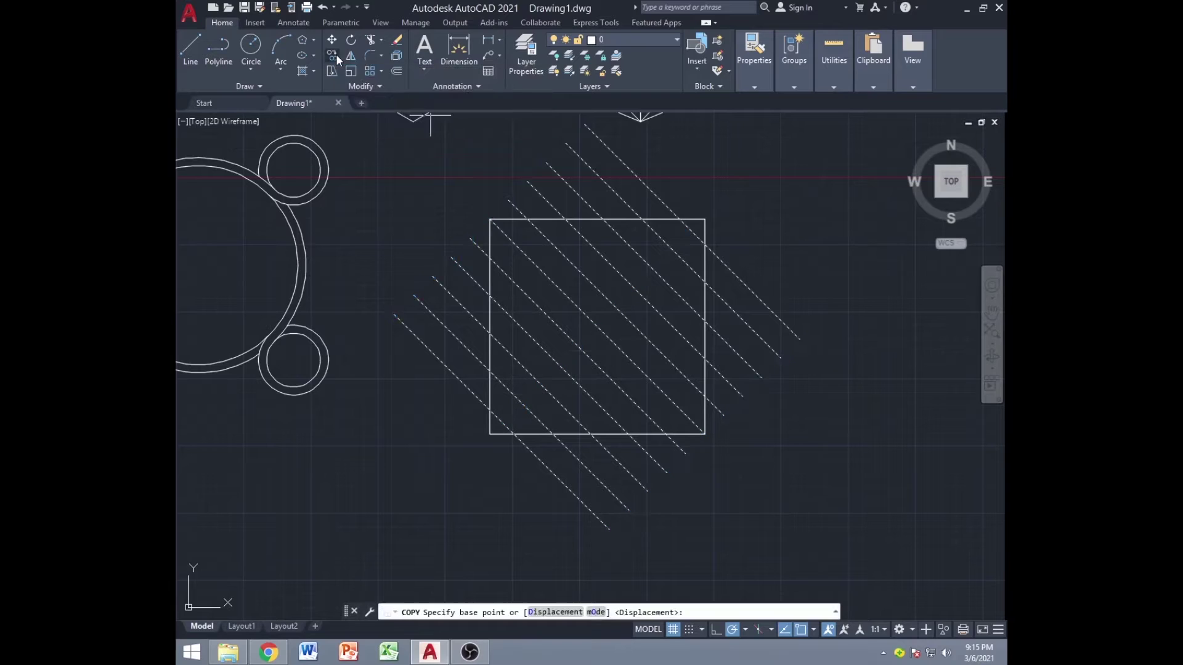
left_click(584, 125)
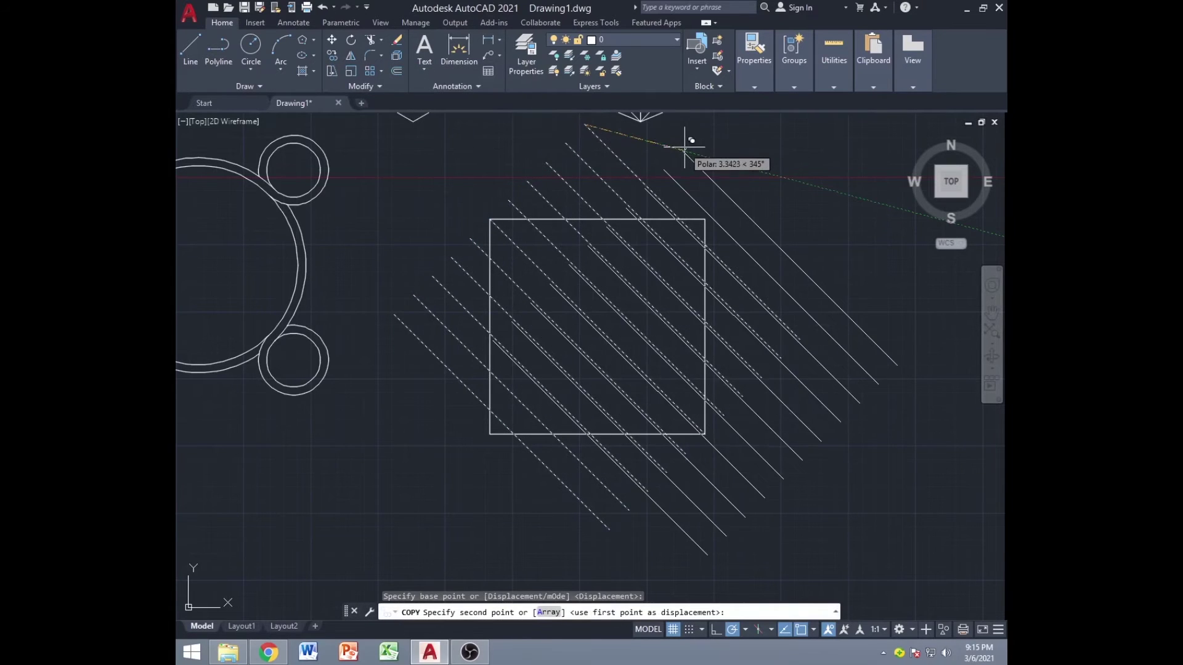
left_click(394, 314)
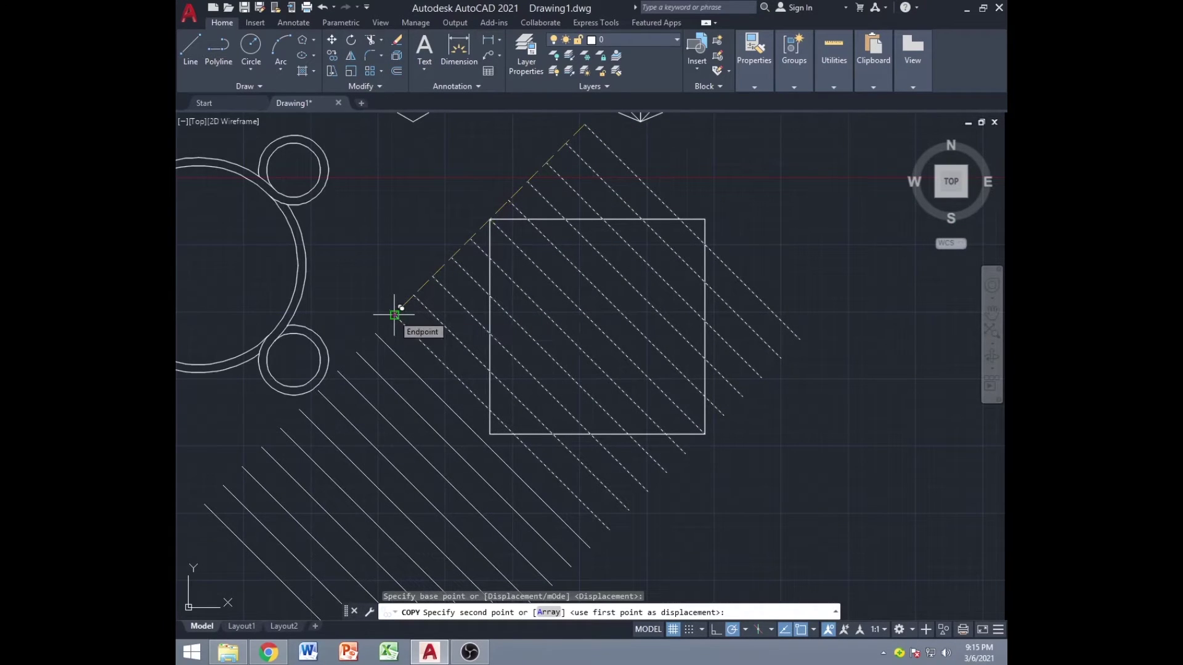
key("Escape")
Rotate the copied set of diagonals 90° about the upper-left endpoint of its uppermost line so it crosses the original diagonals
middle_click_drag(391, 271, 480, 171)
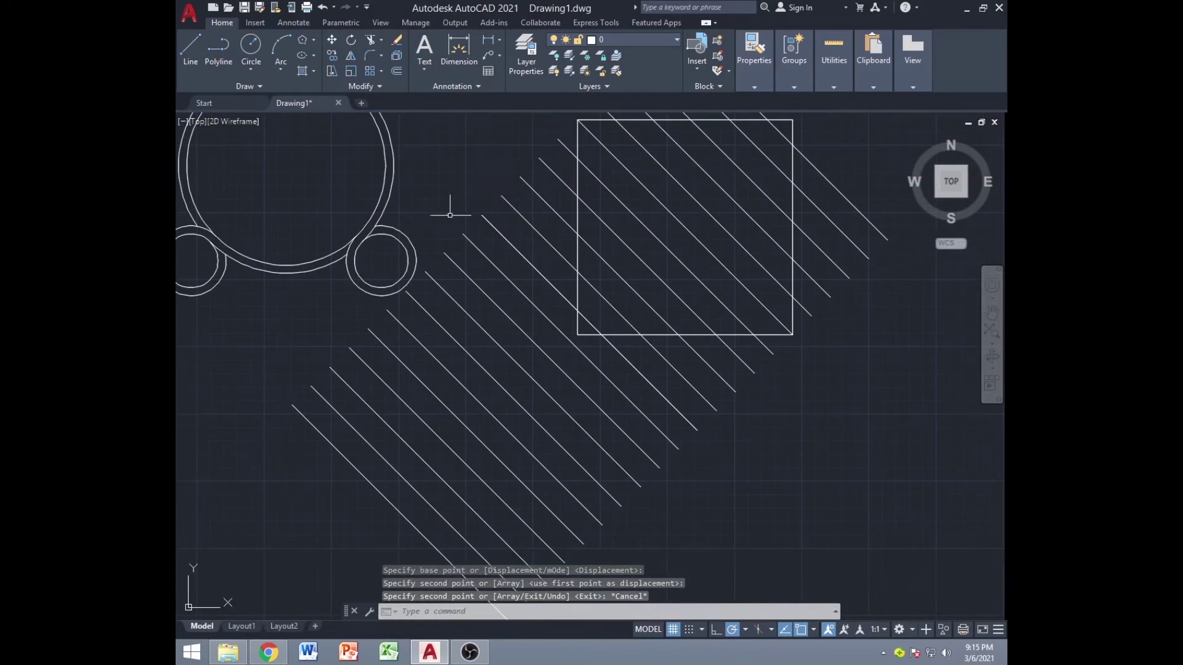
left_click(497, 230)
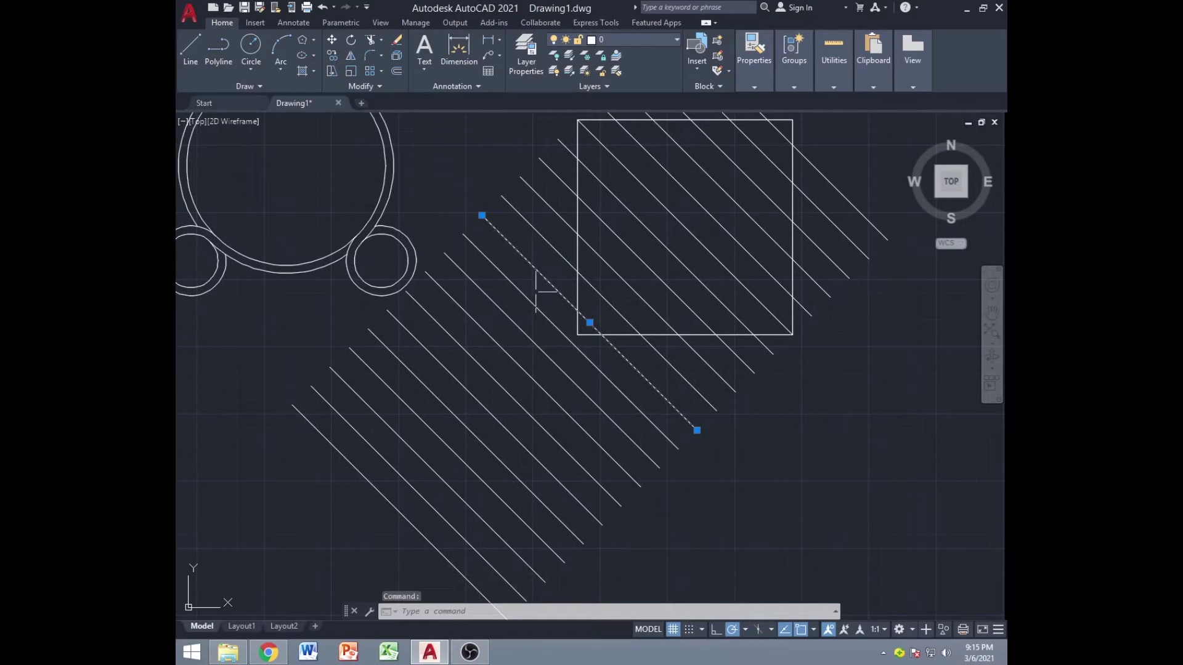
mouse_move(553, 314)
left_mouse_down()
mouse_move(462, 396)
mouse_move(378, 508)
left_mouse_up()
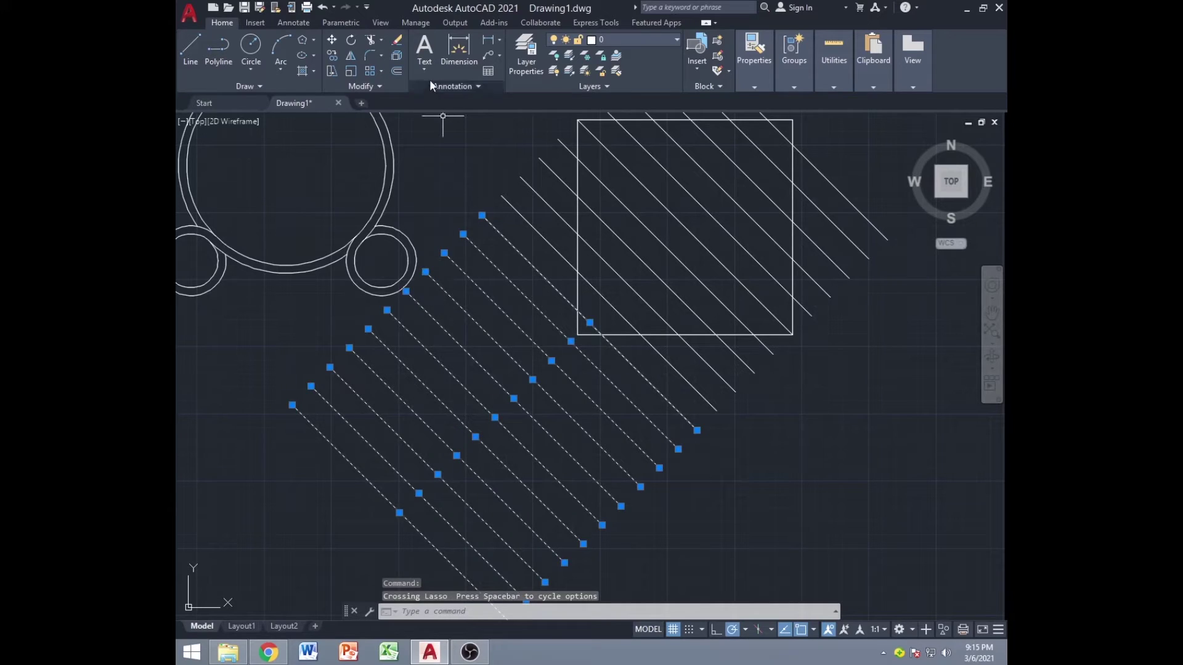
left_click(354, 40)
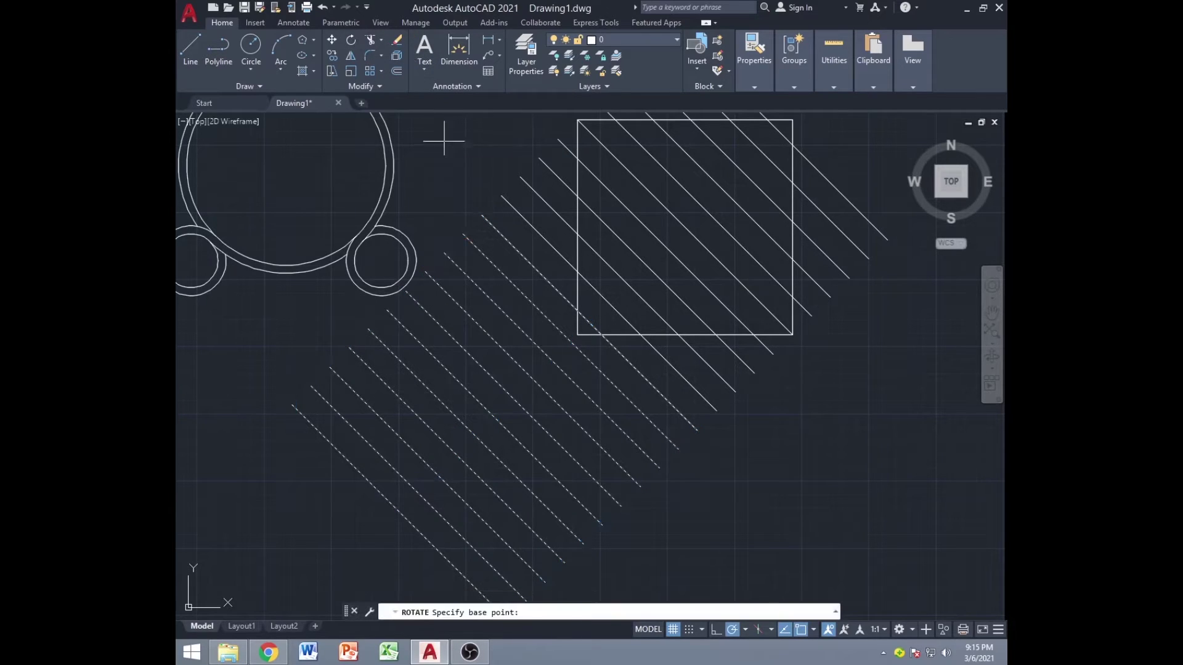
left_click(481, 215)
middle_click_drag(497, 160, 436, 263)
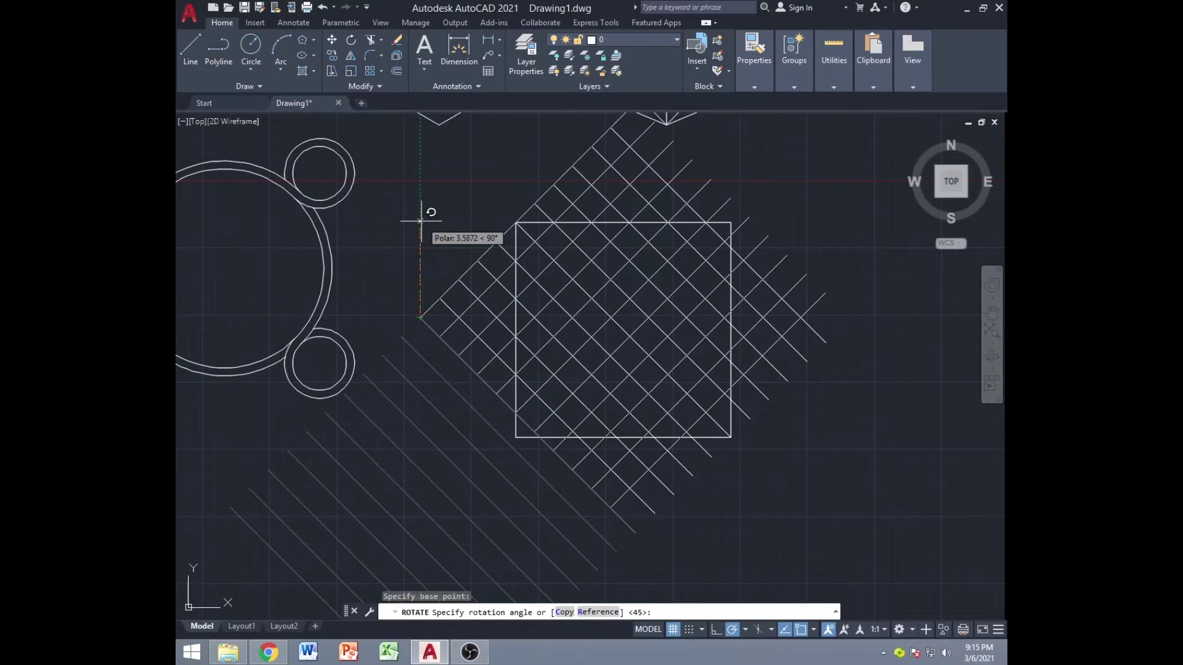
left_click(421, 220)
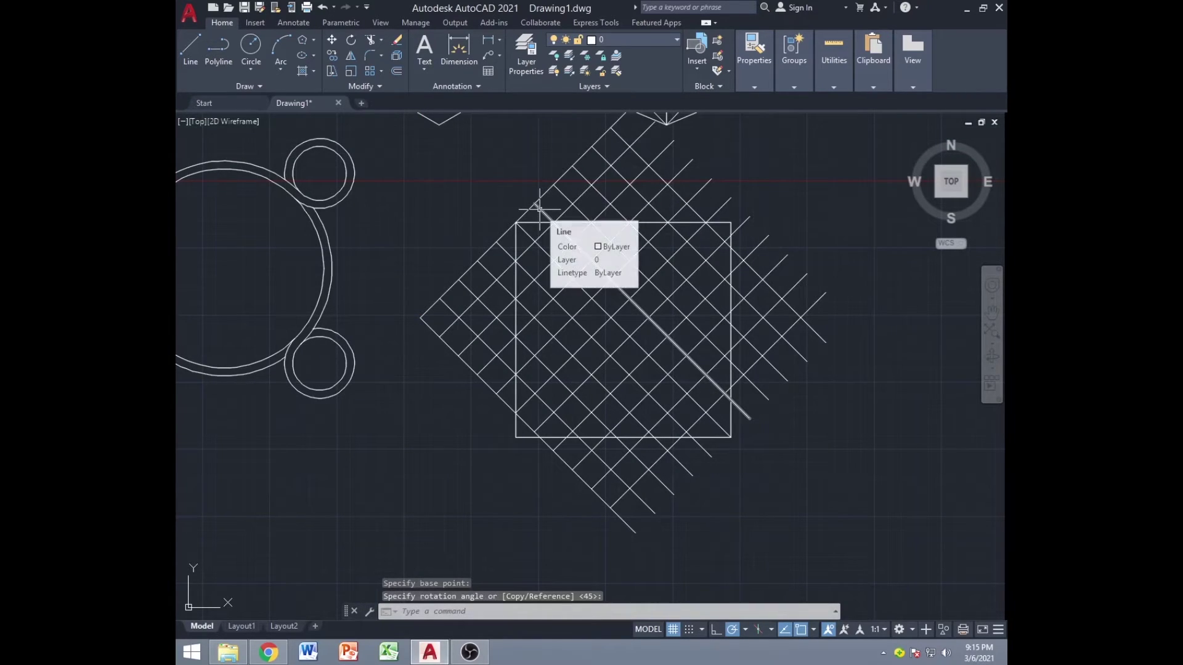
key("Escape")
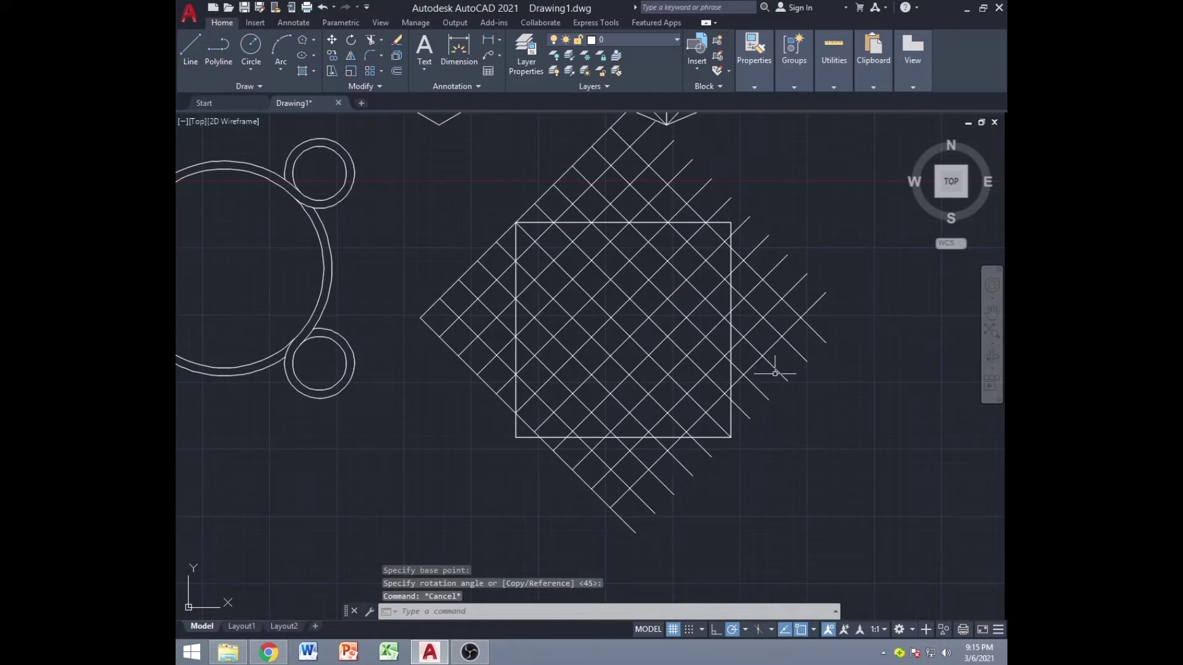
Erase the outermost line of the rotated set, just outside the square's upper-left corner
left_click(547, 192)
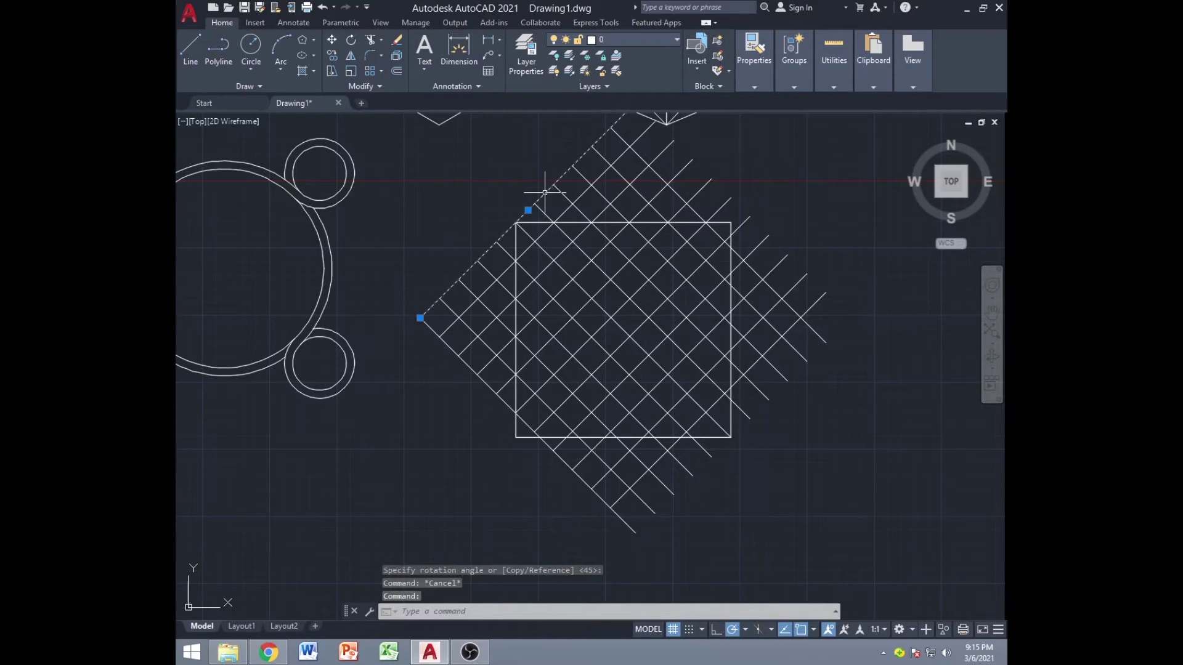
key("Escape")
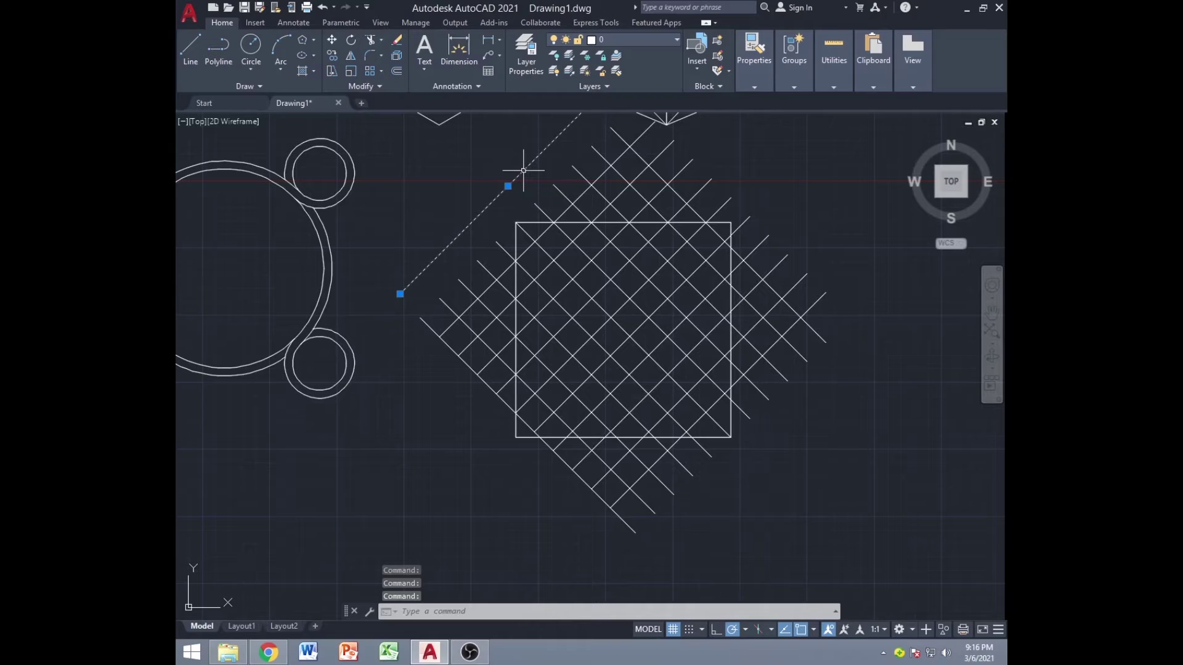
key("Delete")
Set the offset distance to 1 unit for the outermost rotated line near the square's lower-right corner
scroll(525, 166, "down", 3)
scroll(721, 443, "up", 5)
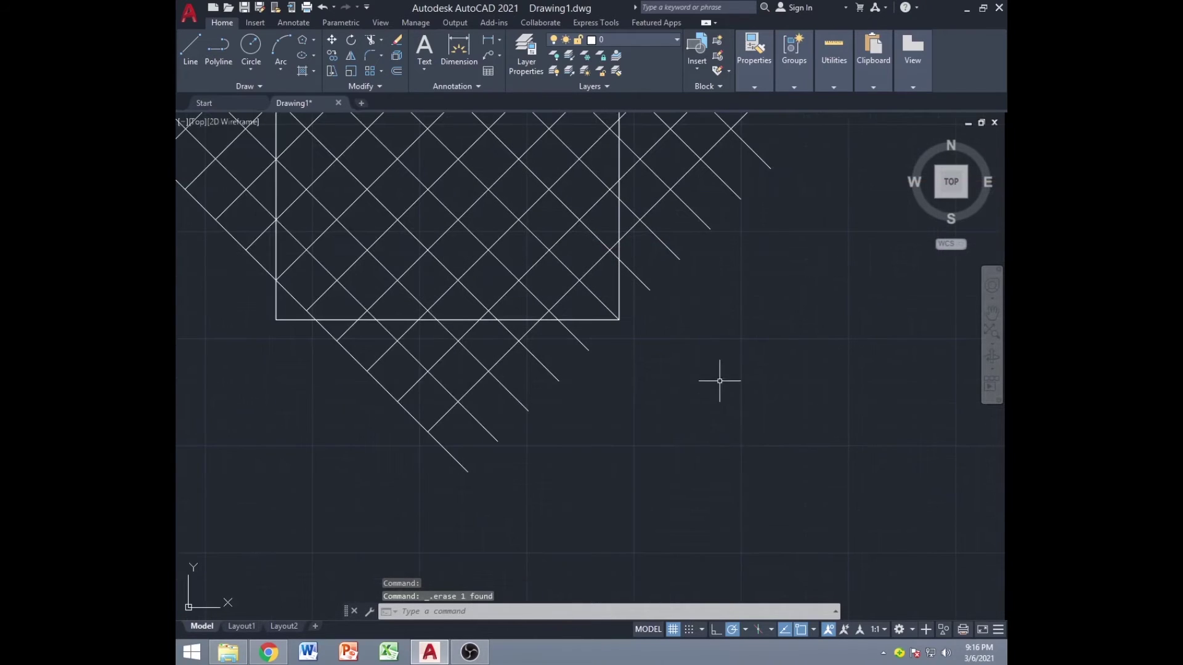
middle_click_drag(720, 381, 703, 416)
left_click(581, 308)
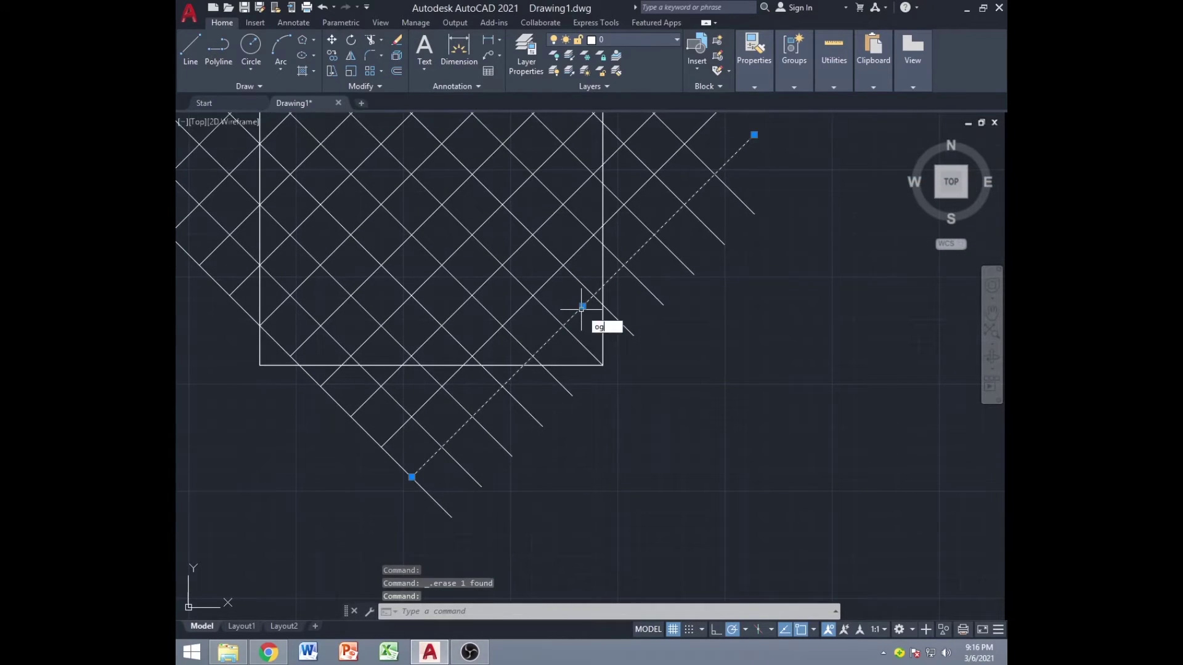
type("o")
key("Return")
left_click(582, 306)
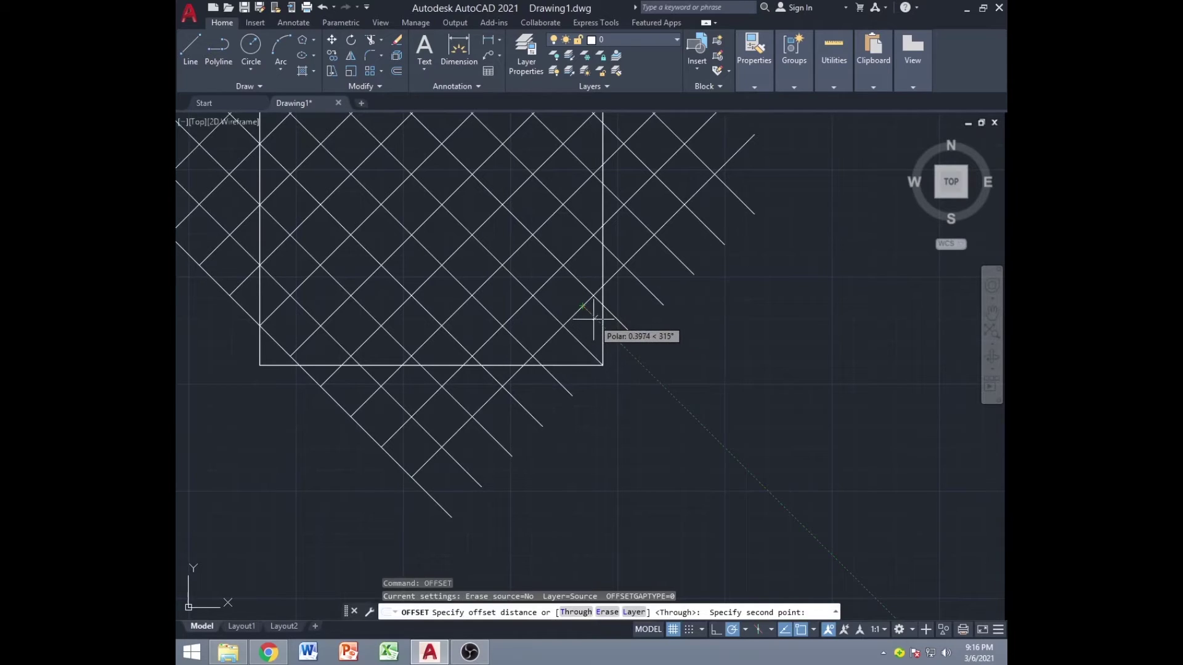
key("Return")
key("Escape")
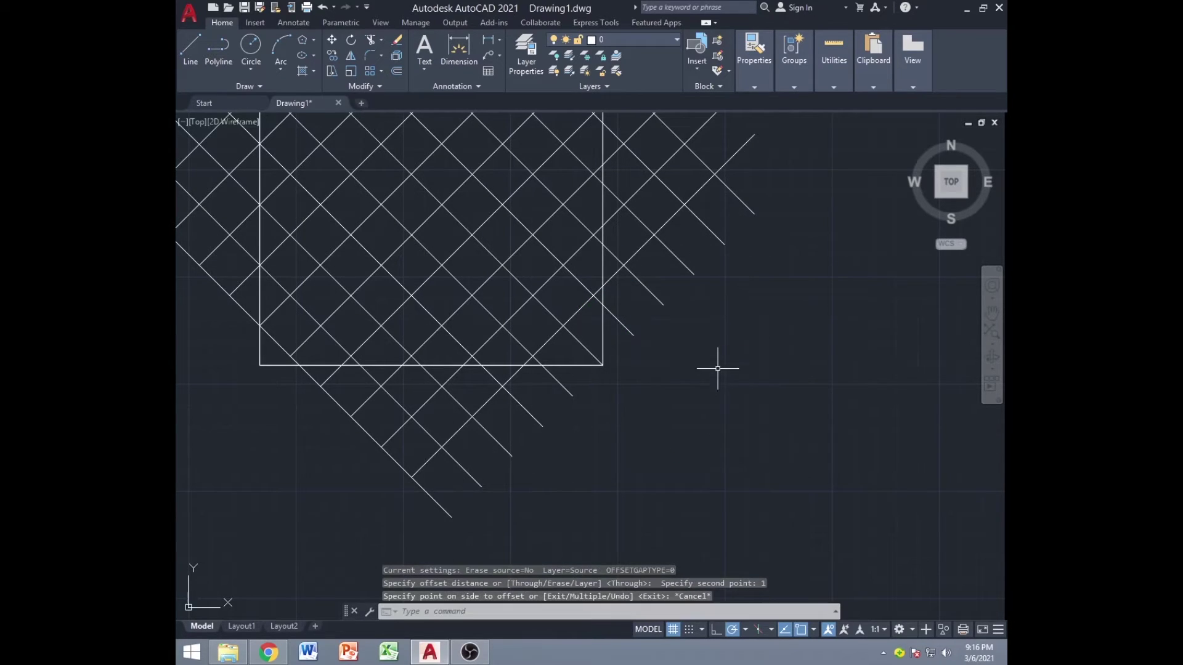
Offset the outermost rotated line once by 1 unit toward the square's lower-right corner
left_click(568, 319)
key("Return")
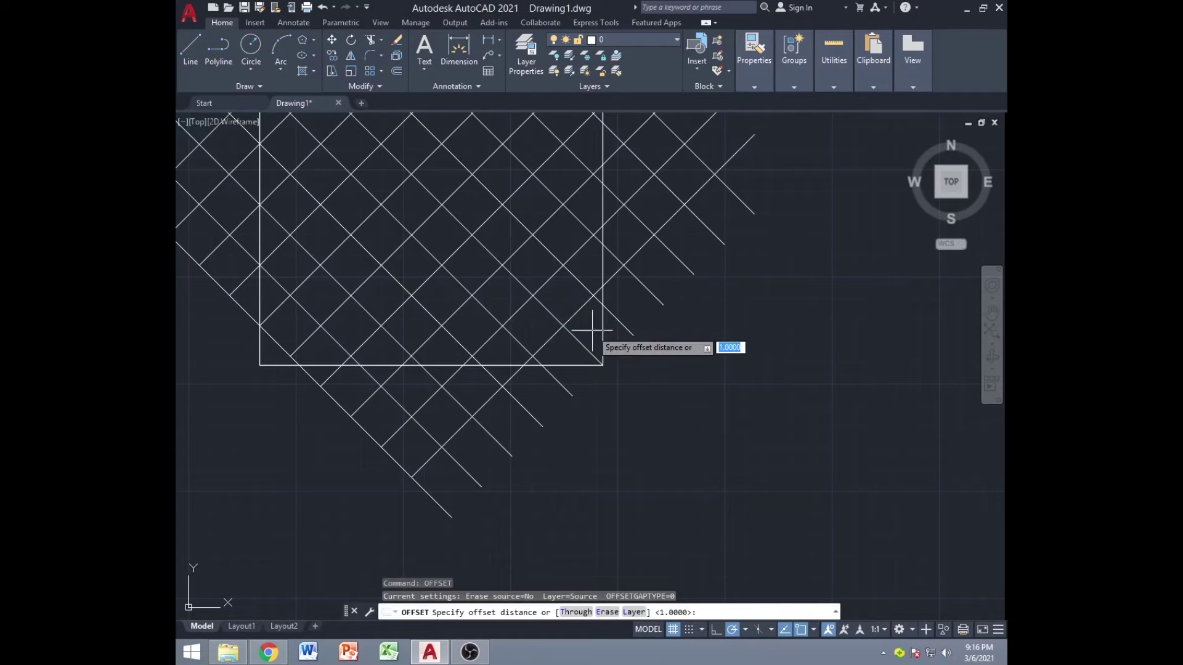
key("Return")
key("Return")
left_click(574, 325)
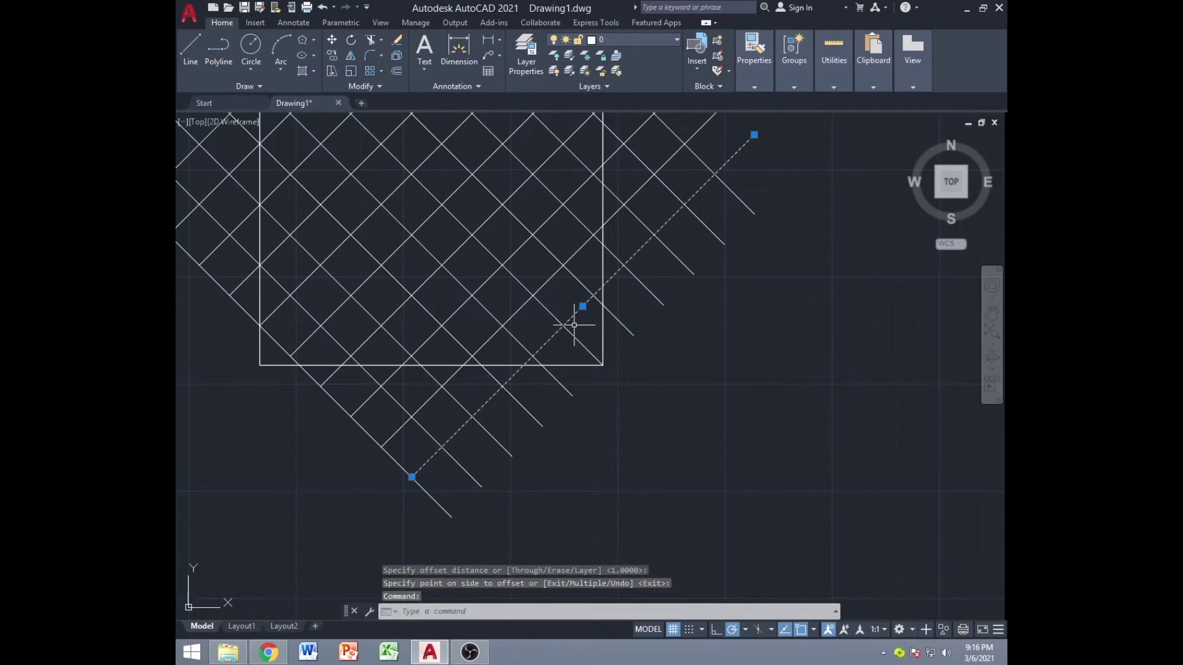
key("Return")
key("Return")
left_click(601, 333)
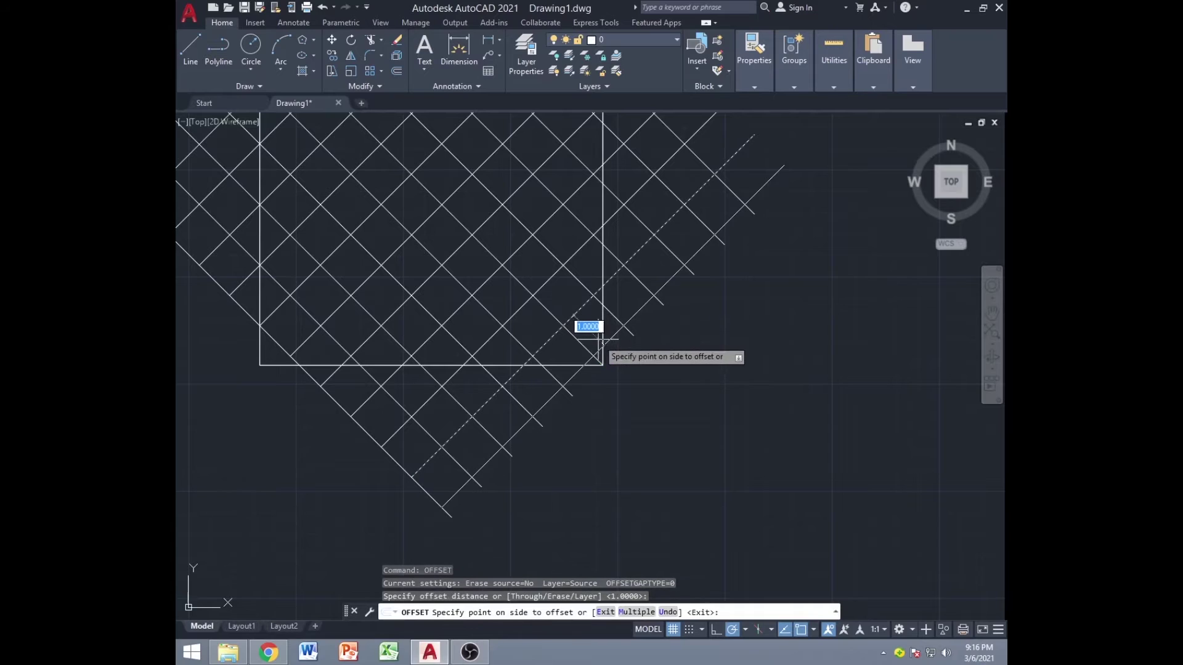
left_click(646, 364)
middle_click_drag(669, 375, 715, 459)
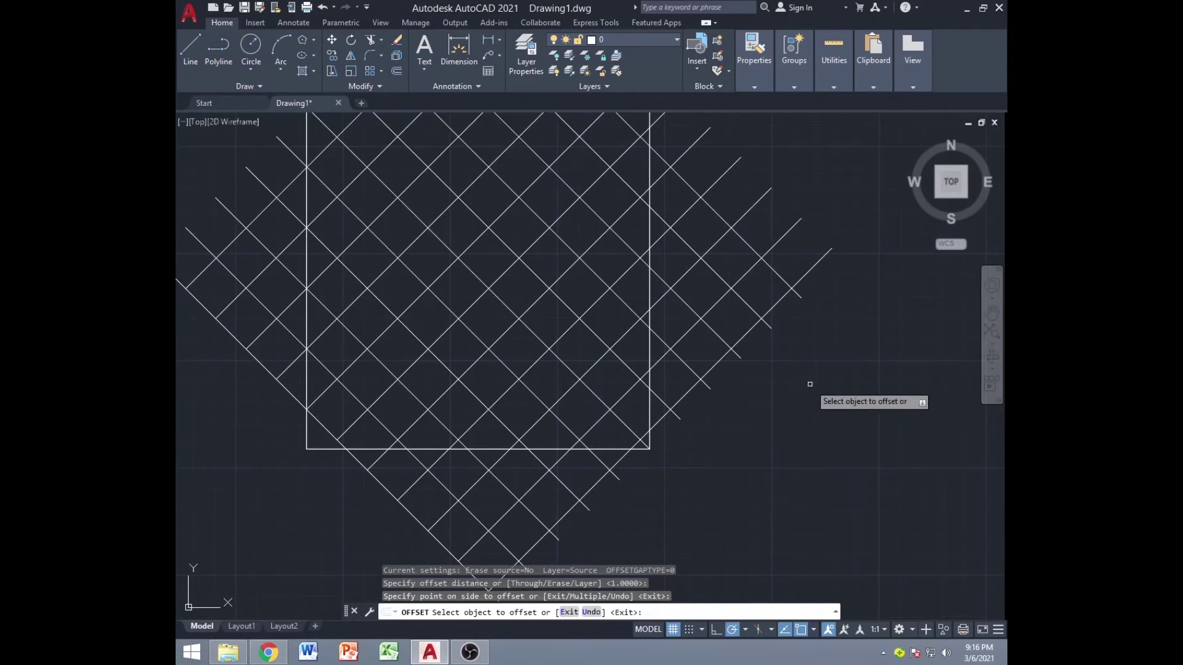
middle_click_drag(778, 367, 821, 429)
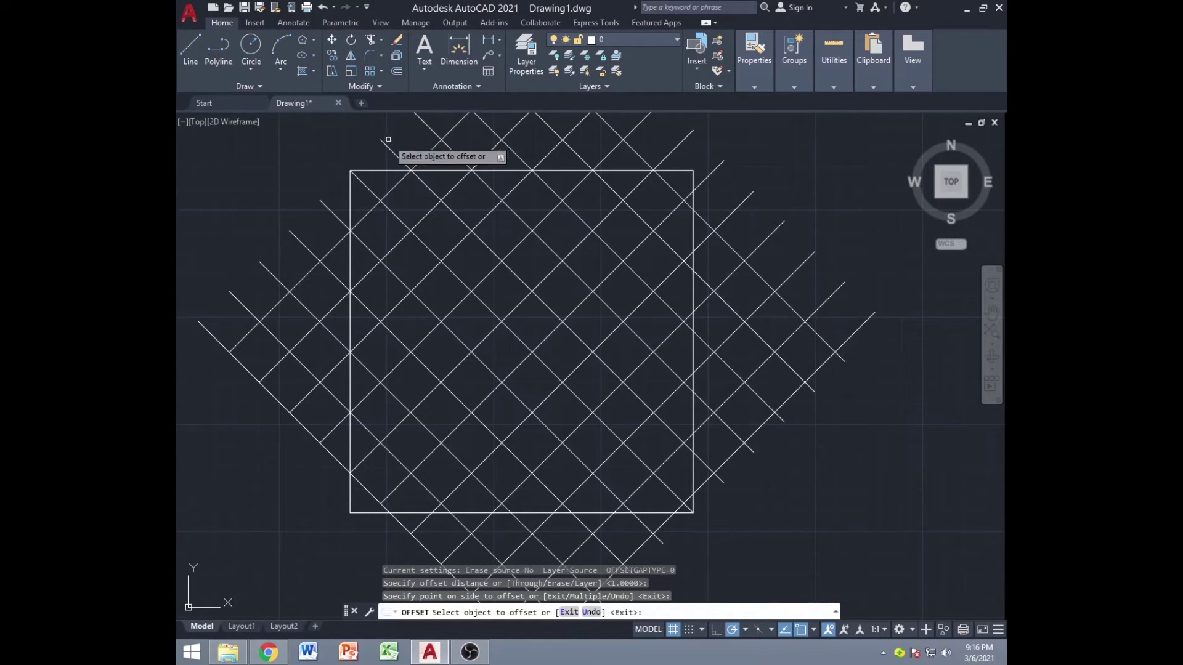
left_click(388, 171)
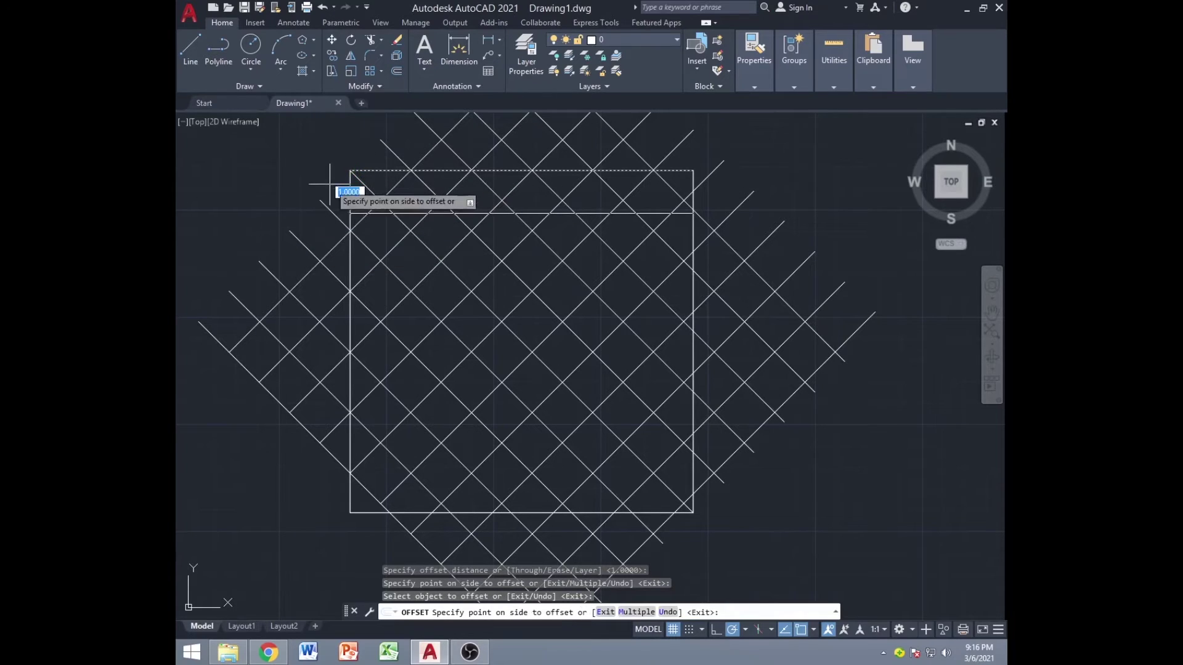
key("Escape")
Trim the crossing lines that extend beyond the square's right side, using the square's sides as cutting edges
left_click(389, 172)
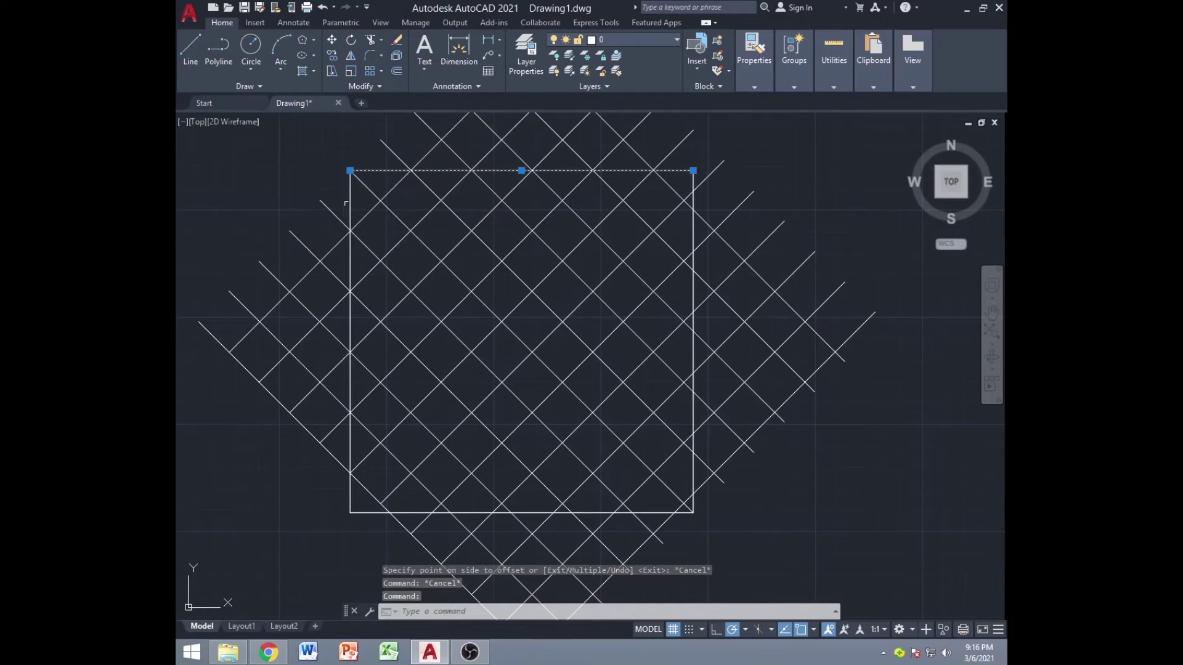
left_click(659, 512)
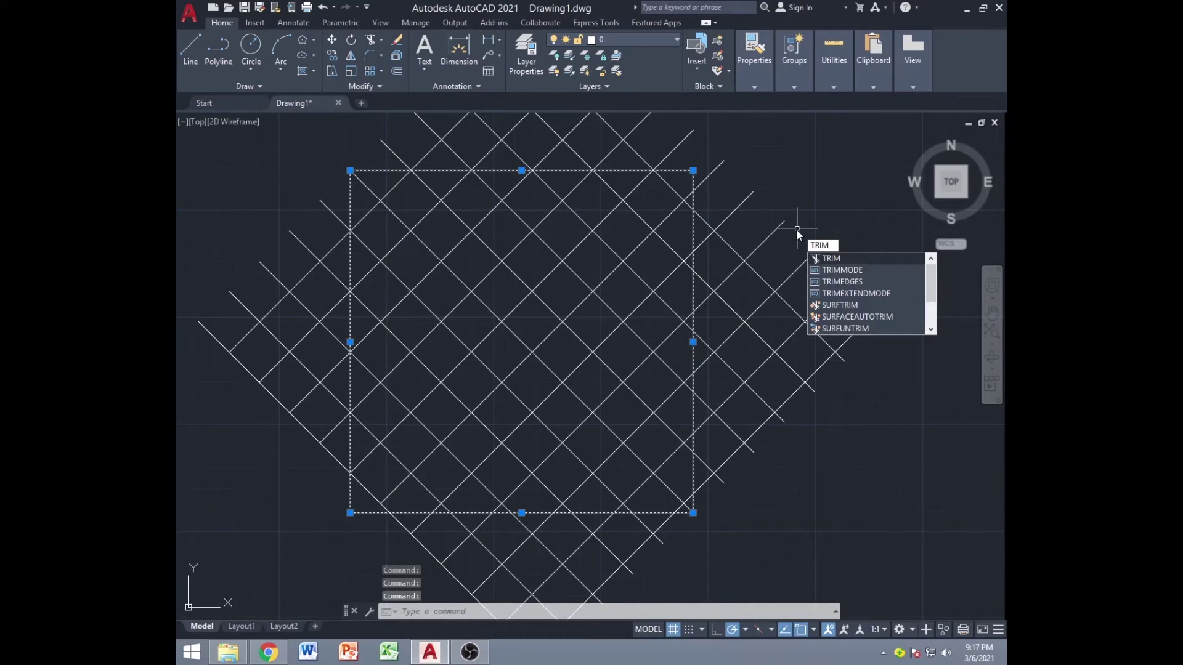
key("Return")
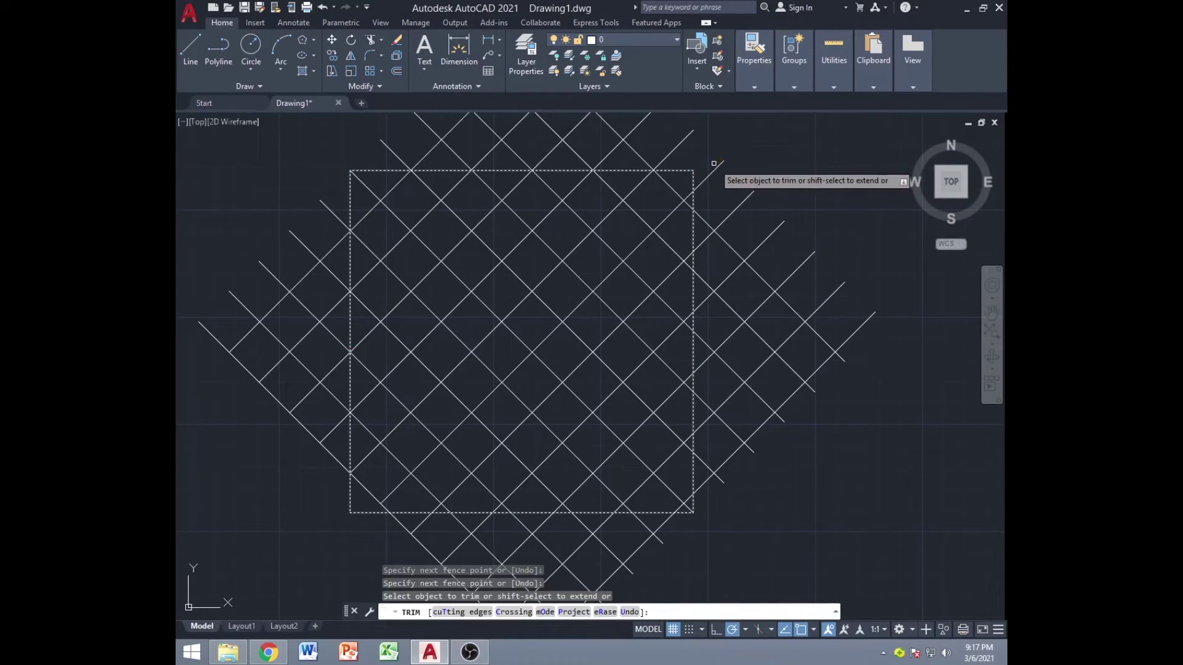
left_click(713, 164)
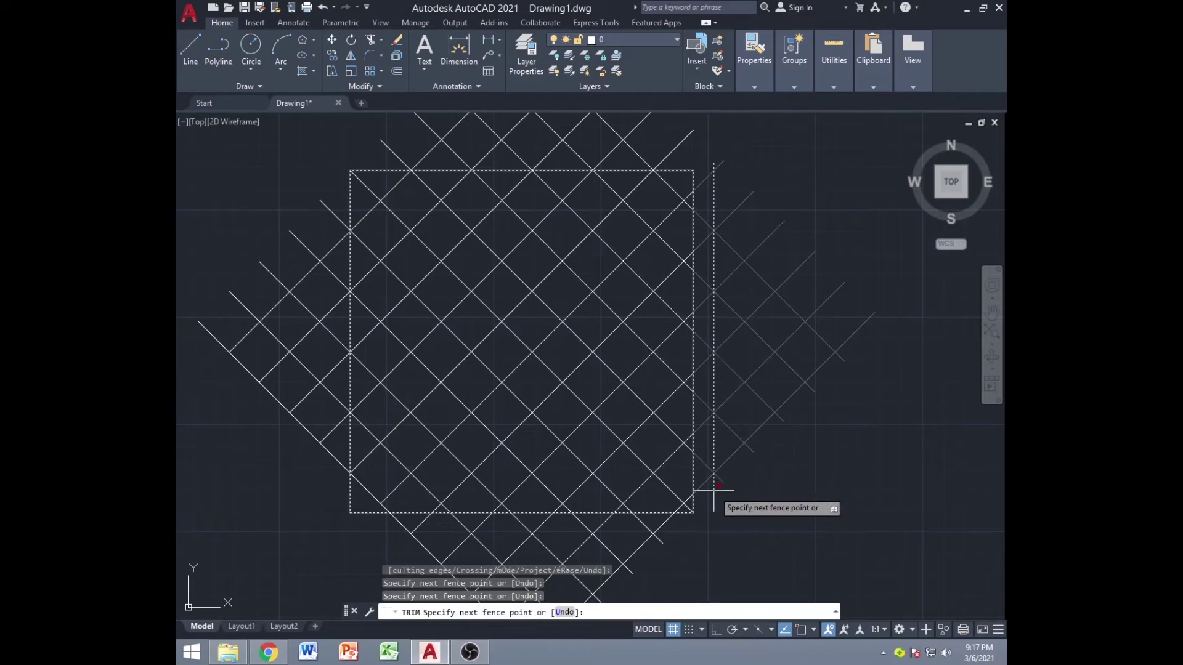
key("Return")
Trim the crossing lines that extend beyond the square's top and left sides
middle_click_drag(741, 274, 819, 388)
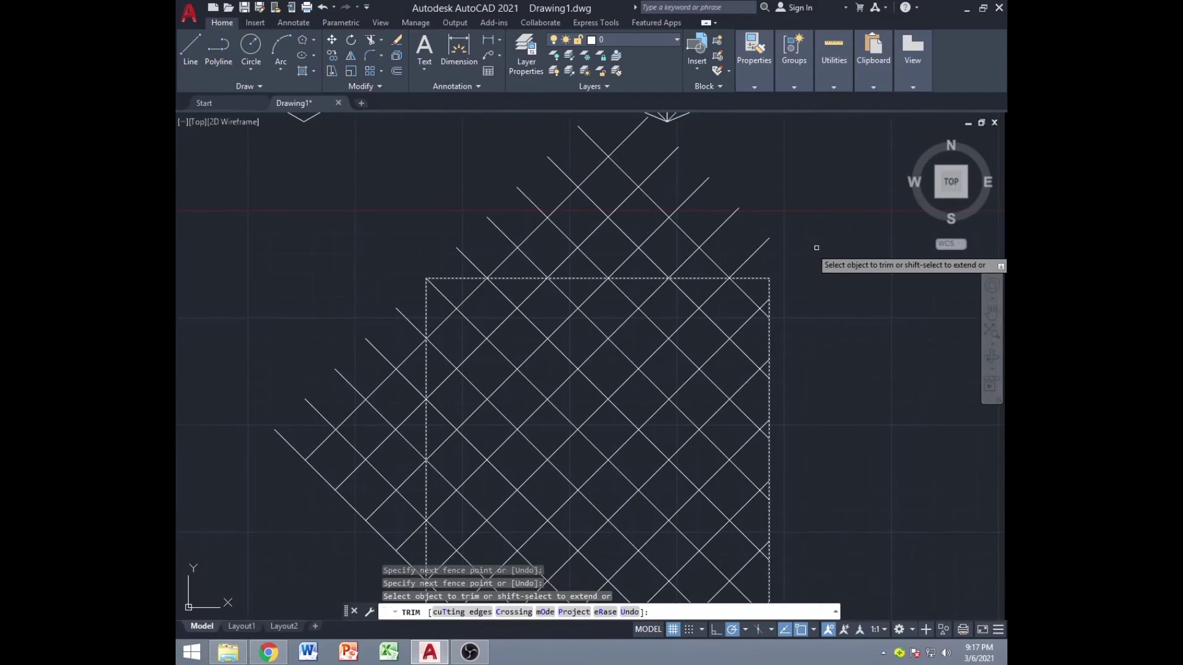
left_click(781, 258)
key("Return")
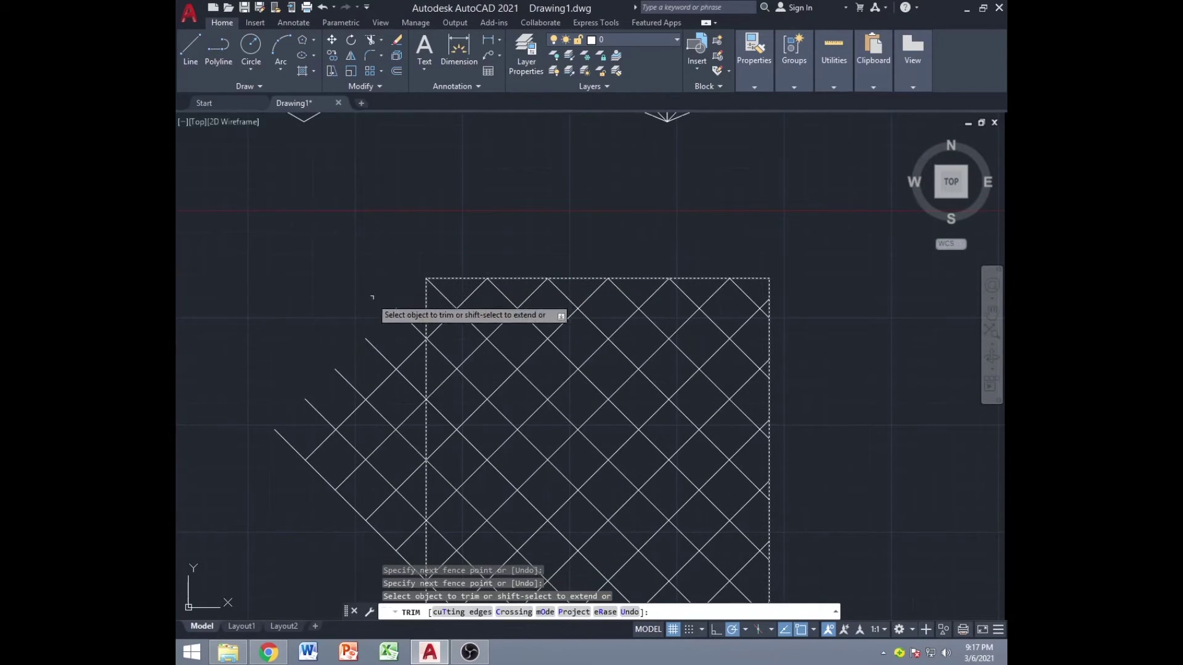
middle_click_drag(372, 298, 429, 211)
left_click(490, 203)
key("Return")
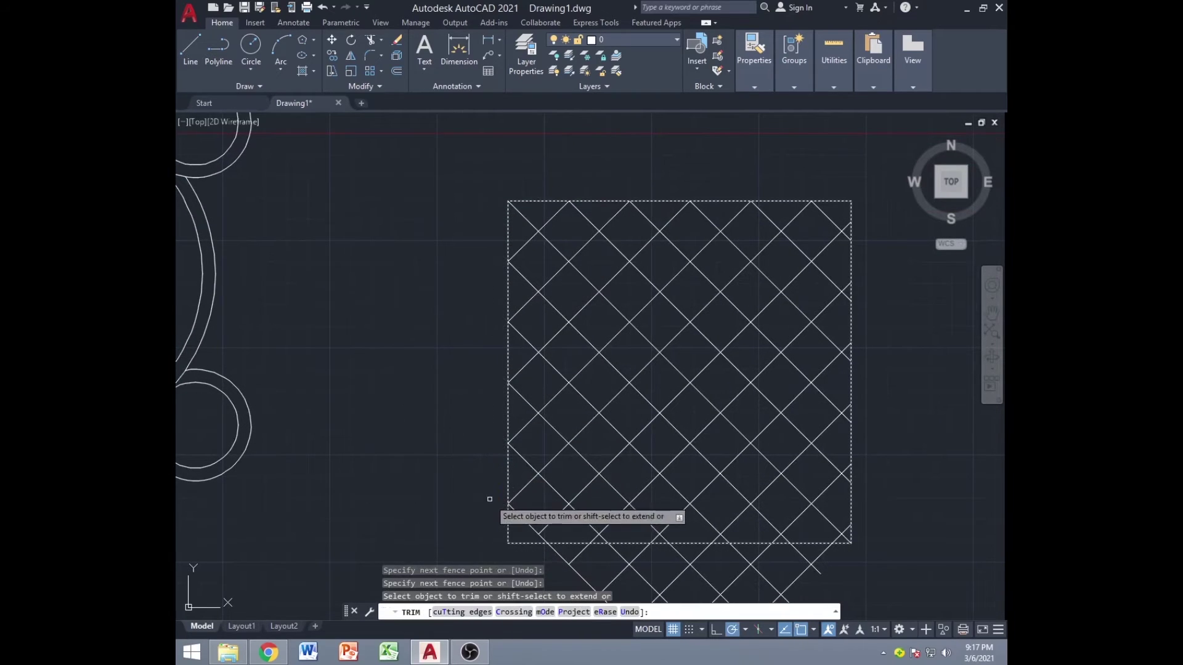
Trim the remaining line ends below the square's bottom side and finish trimming
middle_click_drag(490, 499, 443, 320)
mouse_move(453, 370)
left_mouse_down()
mouse_move(631, 369)
mouse_move(808, 393)
left_mouse_up()
key("Escape")
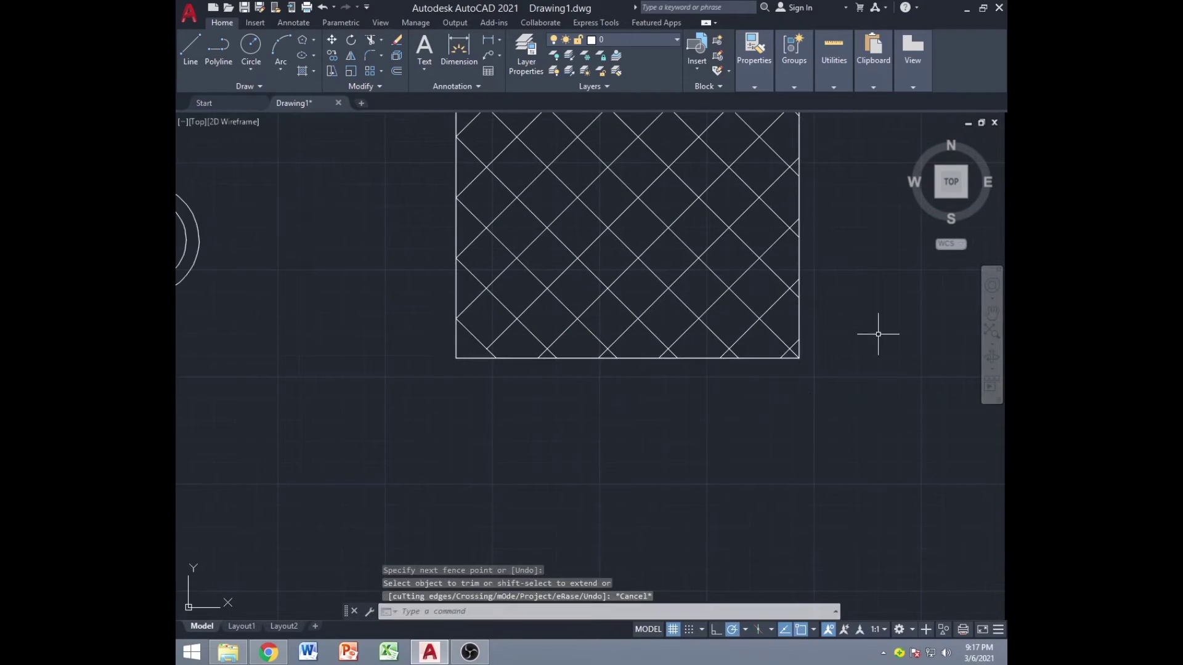
Start trimming with the square's four sides and all diagonals descending to the right as cutting edges
middle_click_drag(853, 307, 841, 320)
key("Escape")
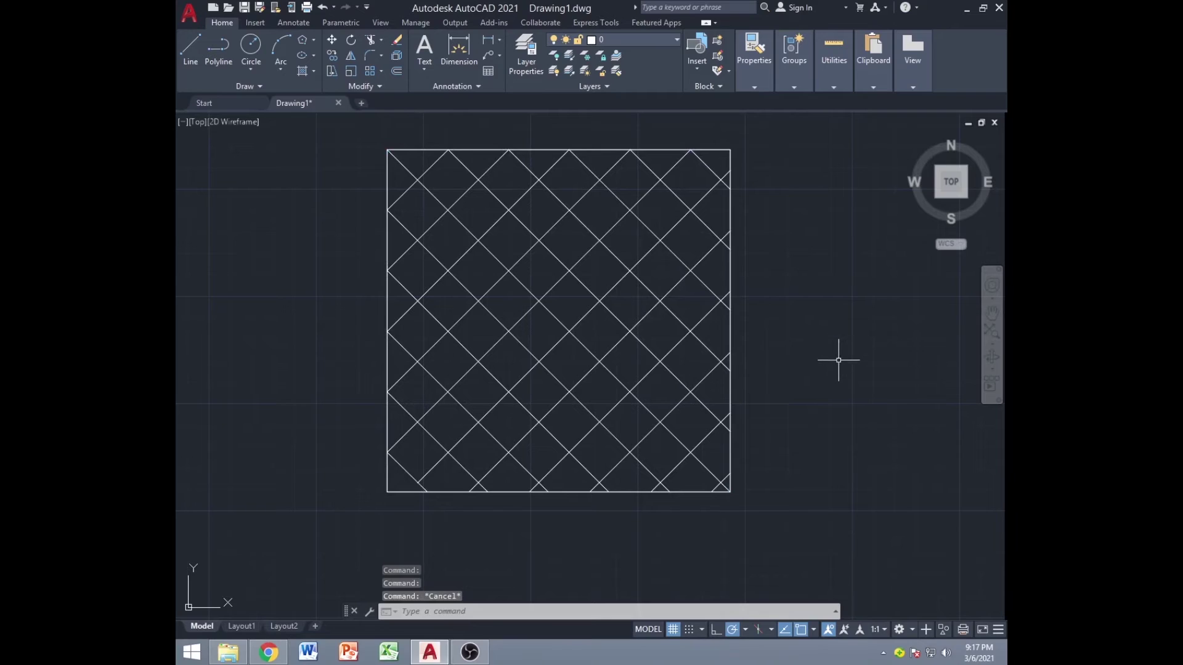
left_click(549, 150)
left_click(387, 182)
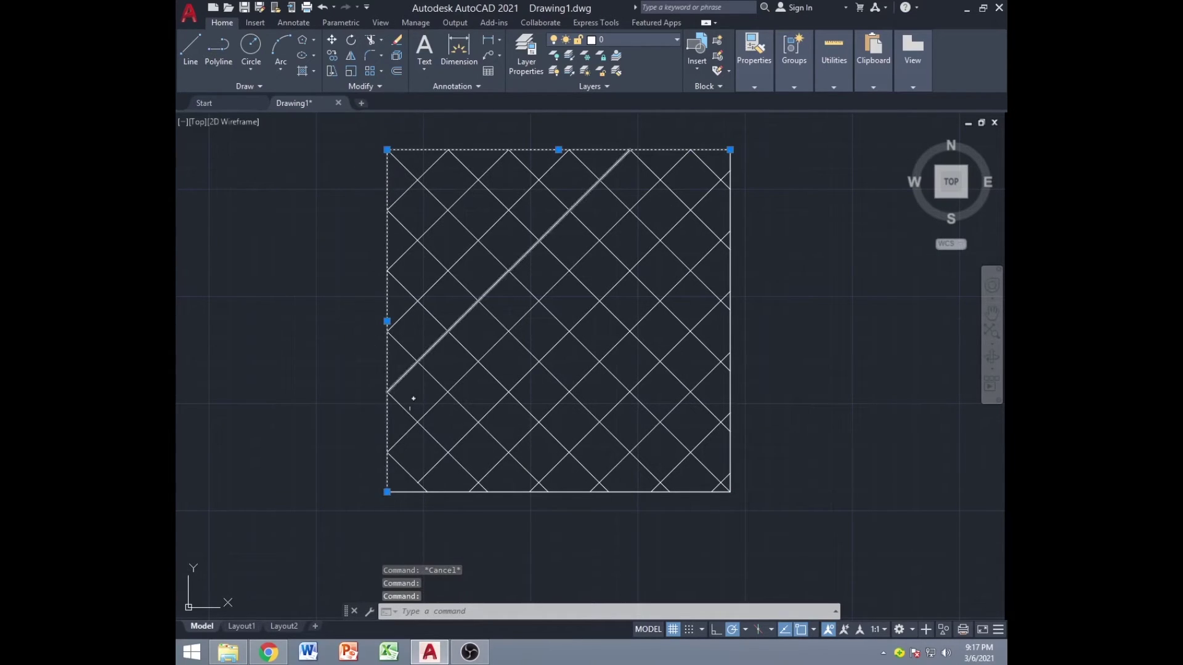
left_click(499, 490)
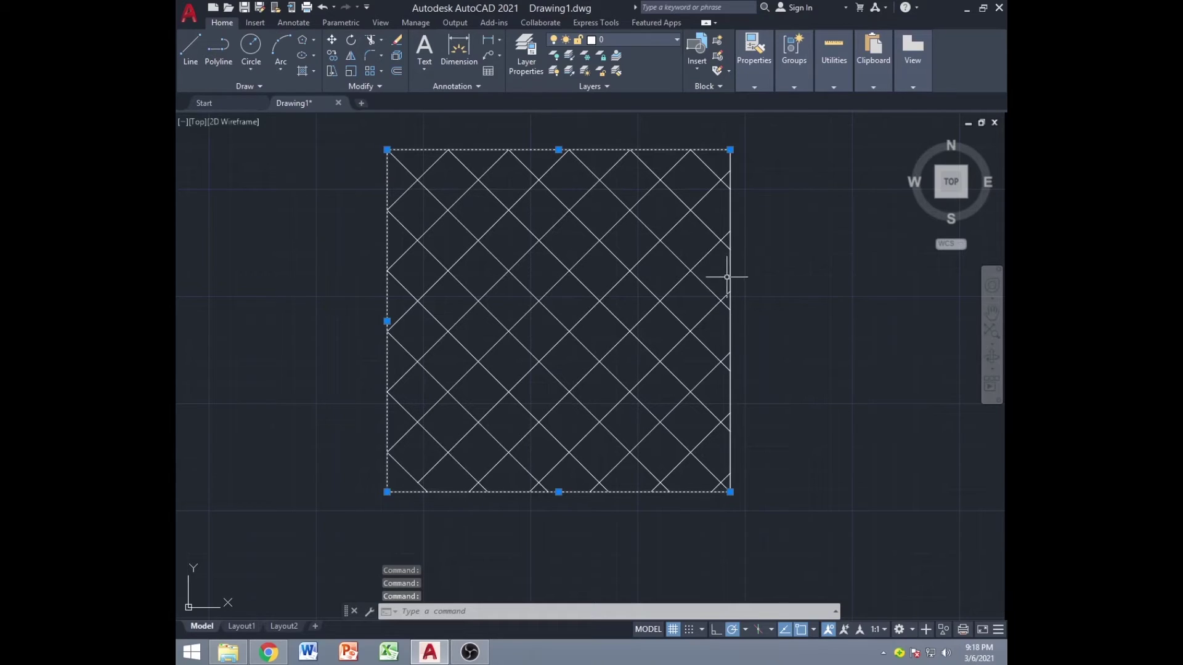
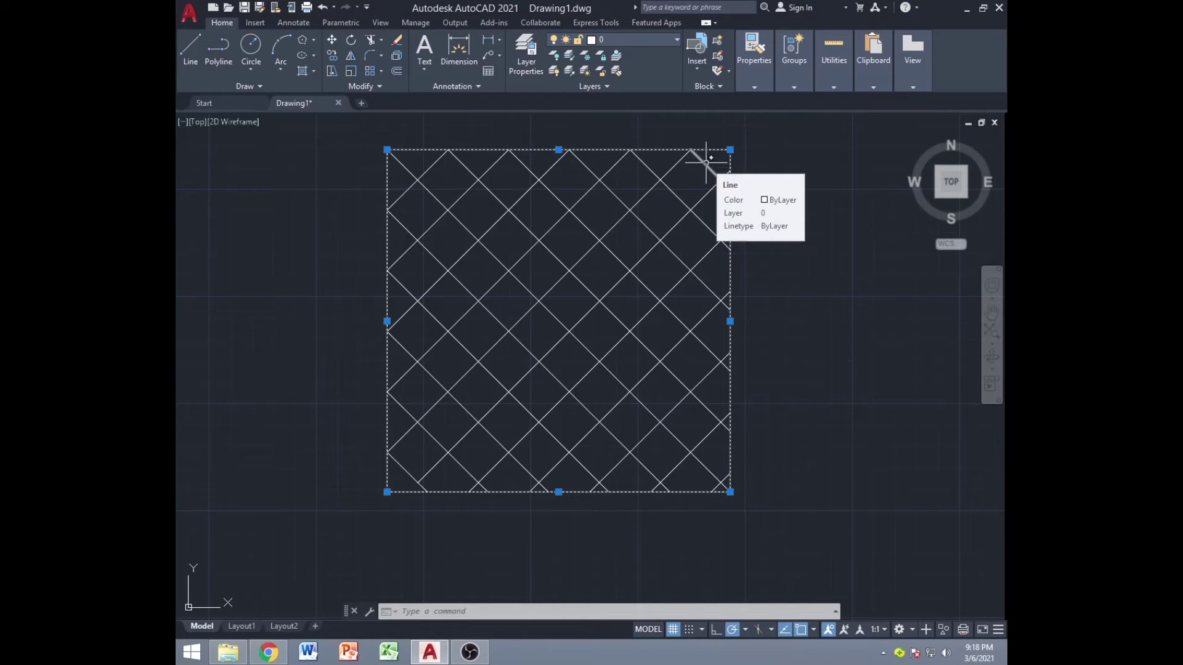
left_click(706, 163)
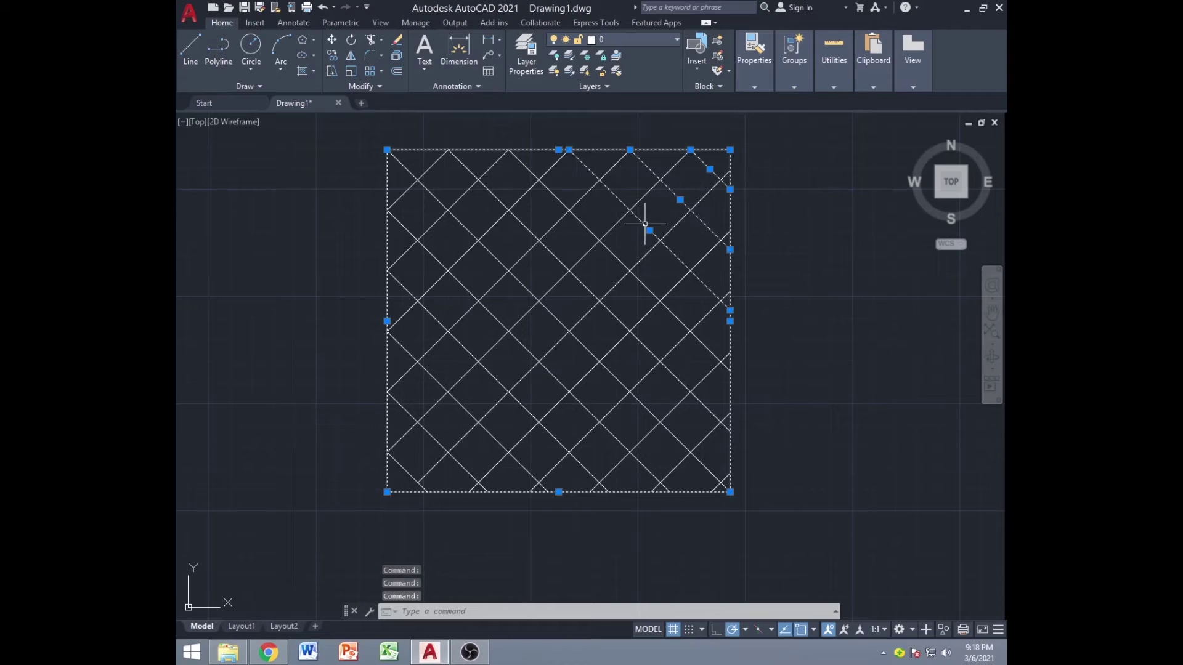
left_click(615, 256)
left_click(558, 315)
left_click(558, 315)
left_click(558, 317)
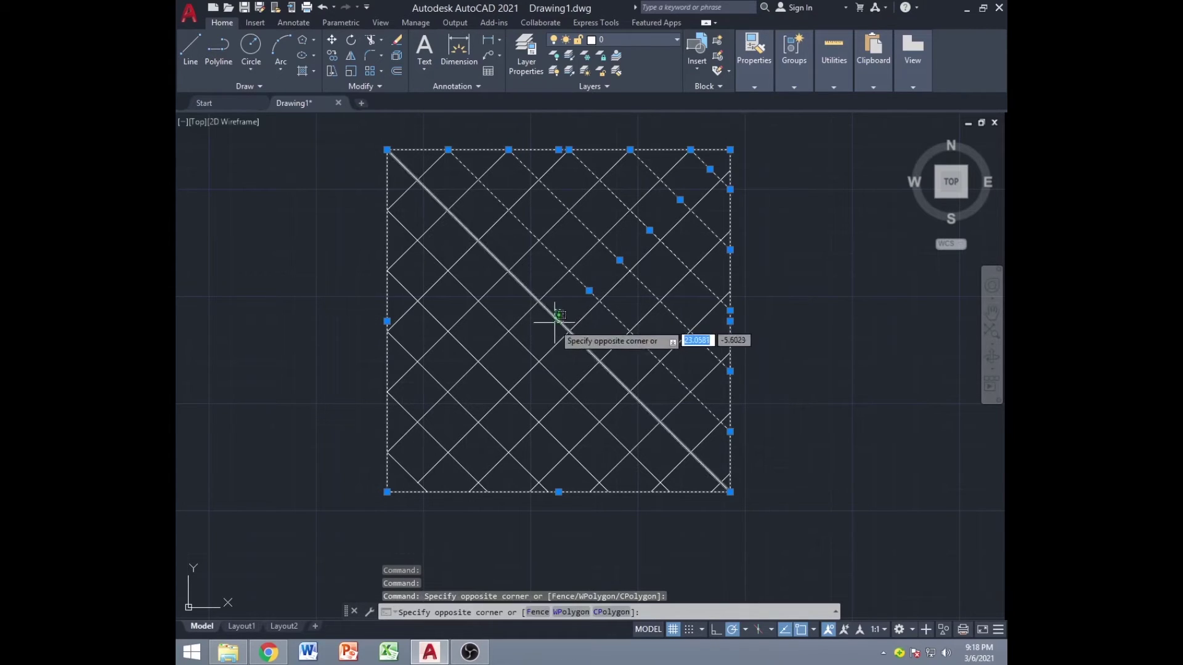
left_click(556, 323)
left_click(532, 343)
left_click(516, 346)
left_click(491, 377)
left_click(466, 408)
left_click(457, 415)
left_click(438, 435)
left_click(429, 448)
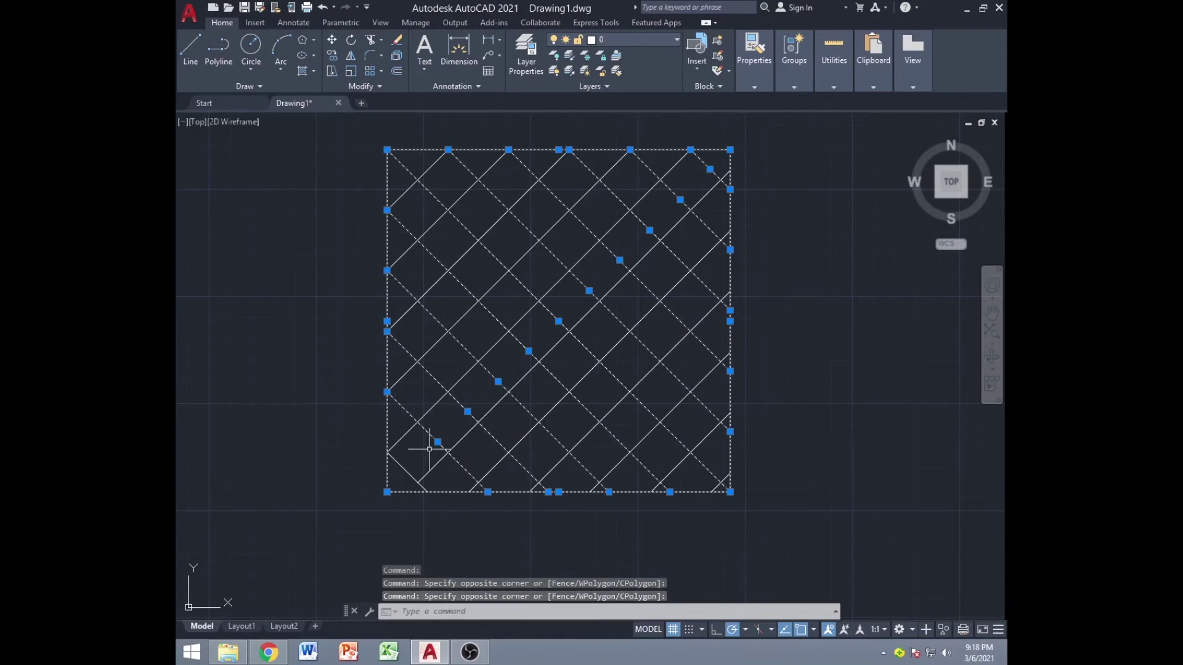
left_click(412, 466)
left_click(407, 472)
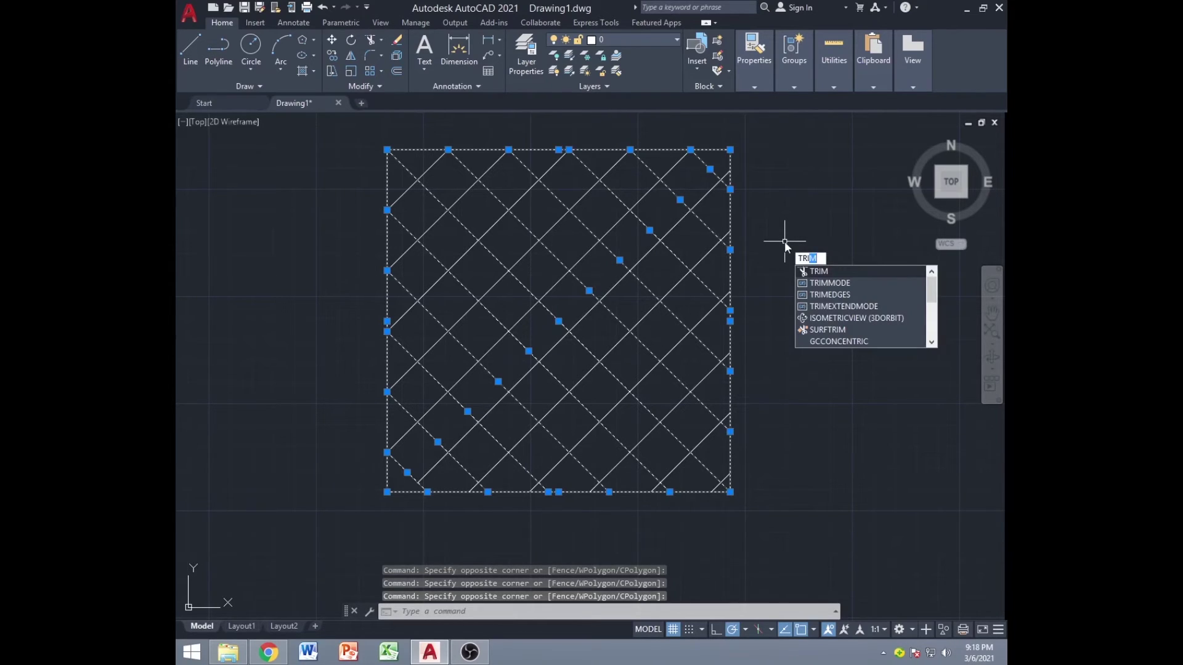
key("Return")
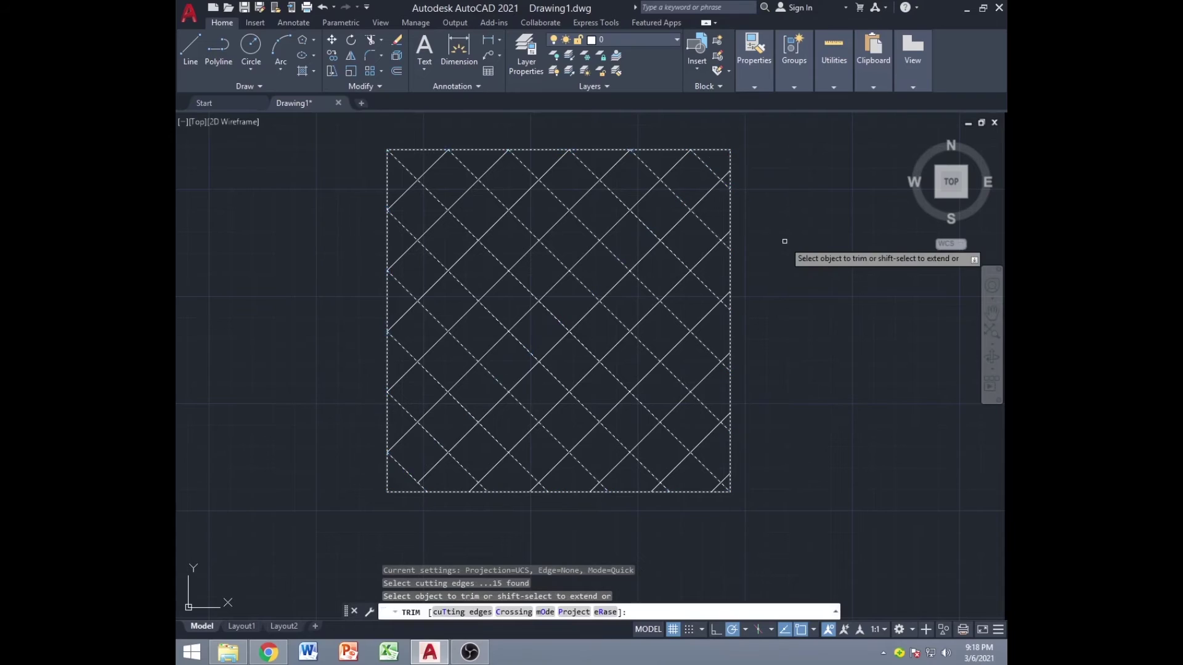
Trim alternate segments of the rising diagonals in the square's upper-right half to begin a staggered brick pattern
left_click(712, 195)
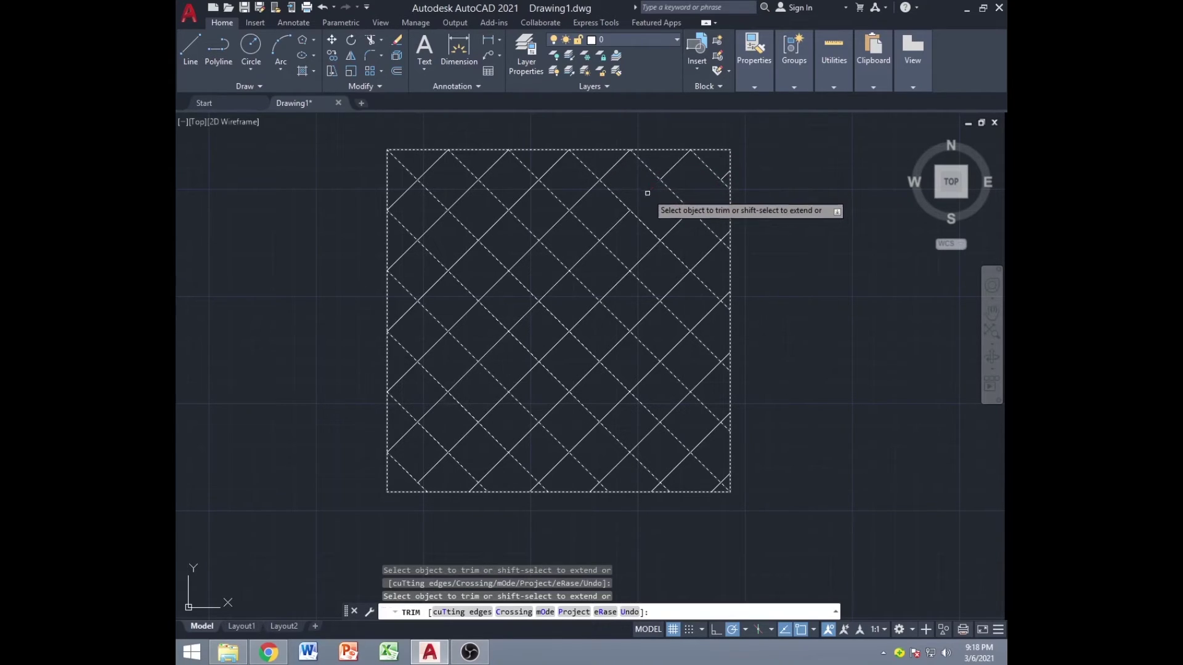
left_click(645, 257)
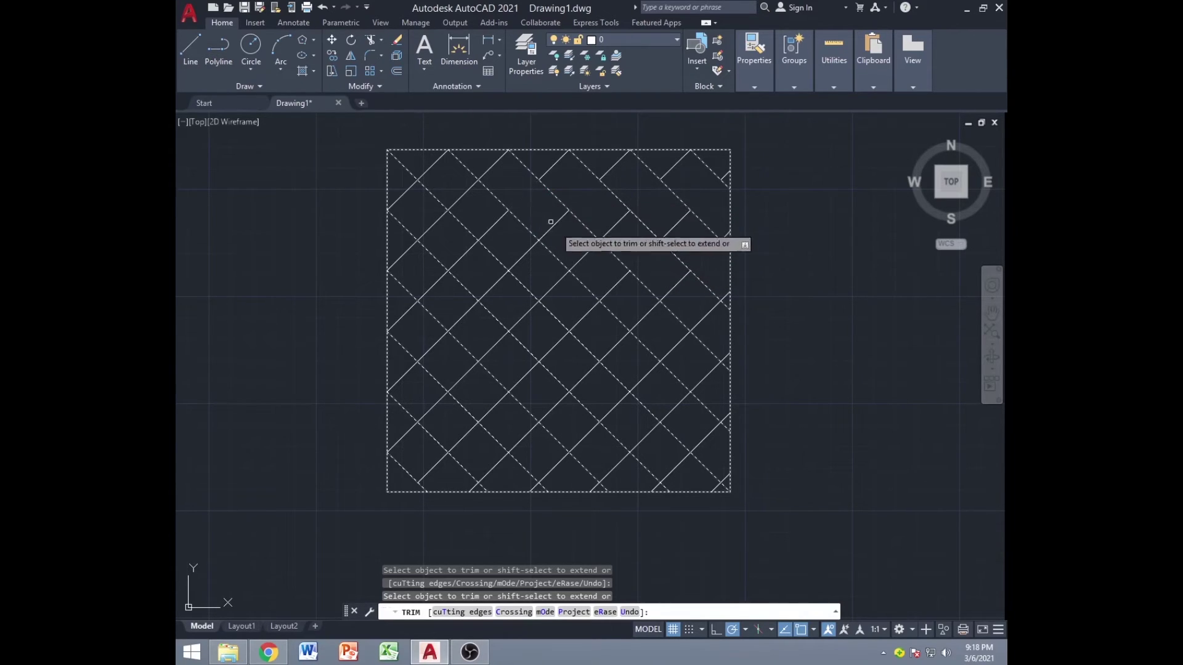
left_click(583, 254)
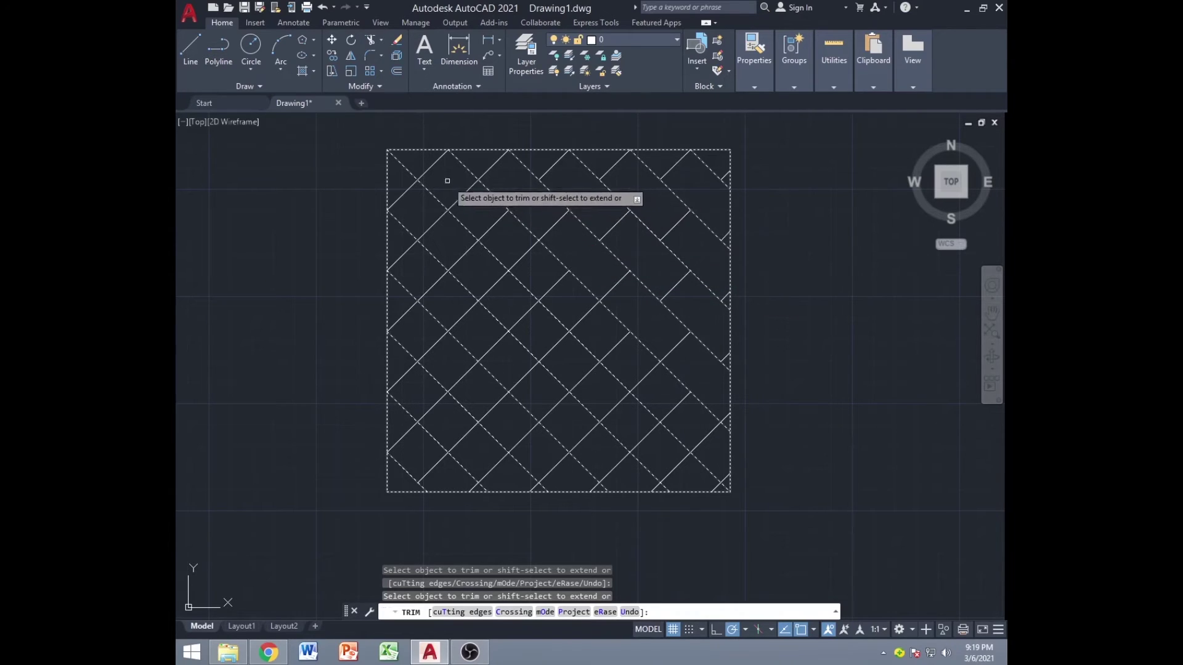
left_click(463, 197)
left_click(527, 254)
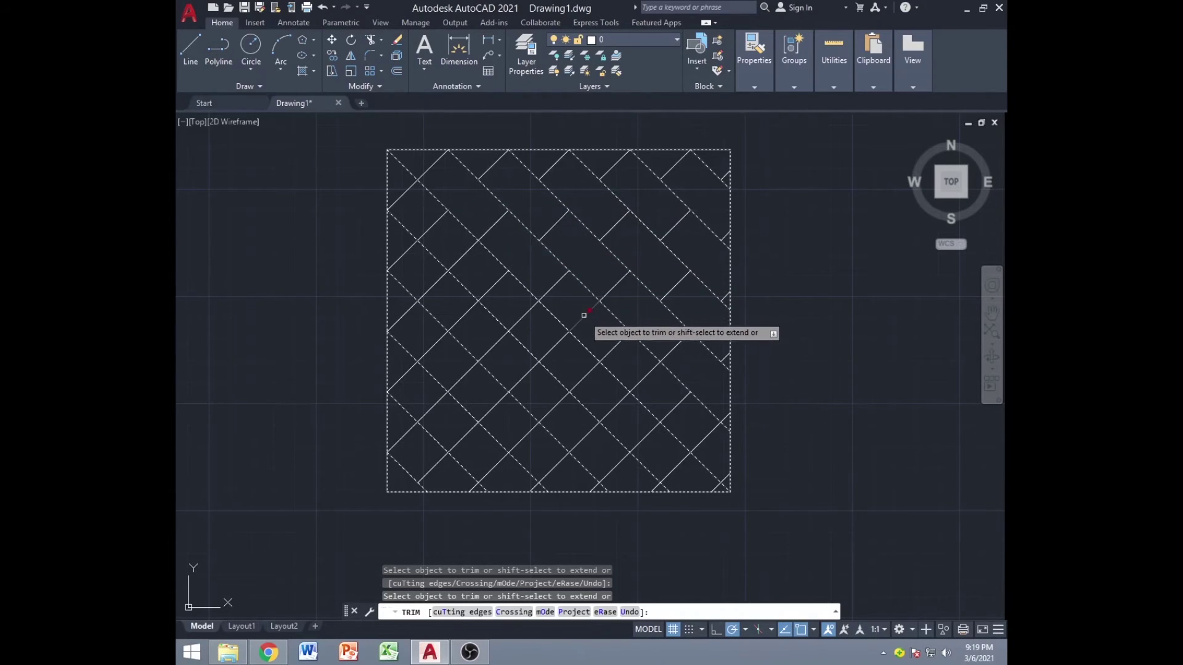
left_click(652, 369)
left_click(706, 438)
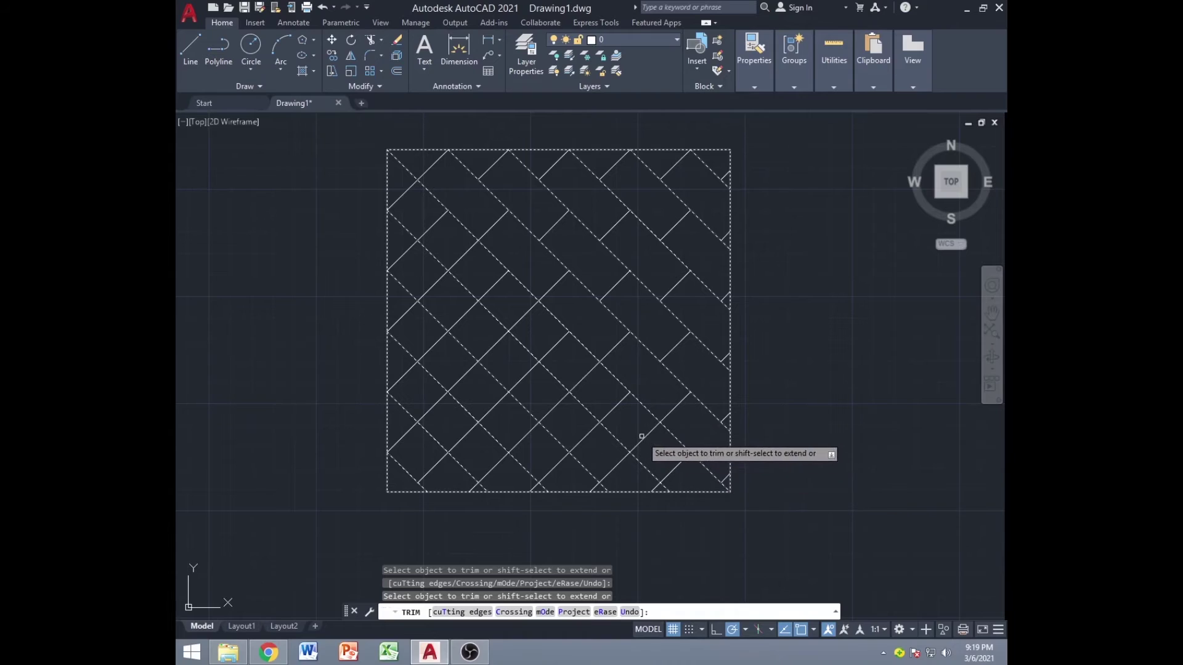
Continue the brick pattern by trimming alternate rising-diagonal segments from the upper-left side through the middle of the square
left_click(468, 251)
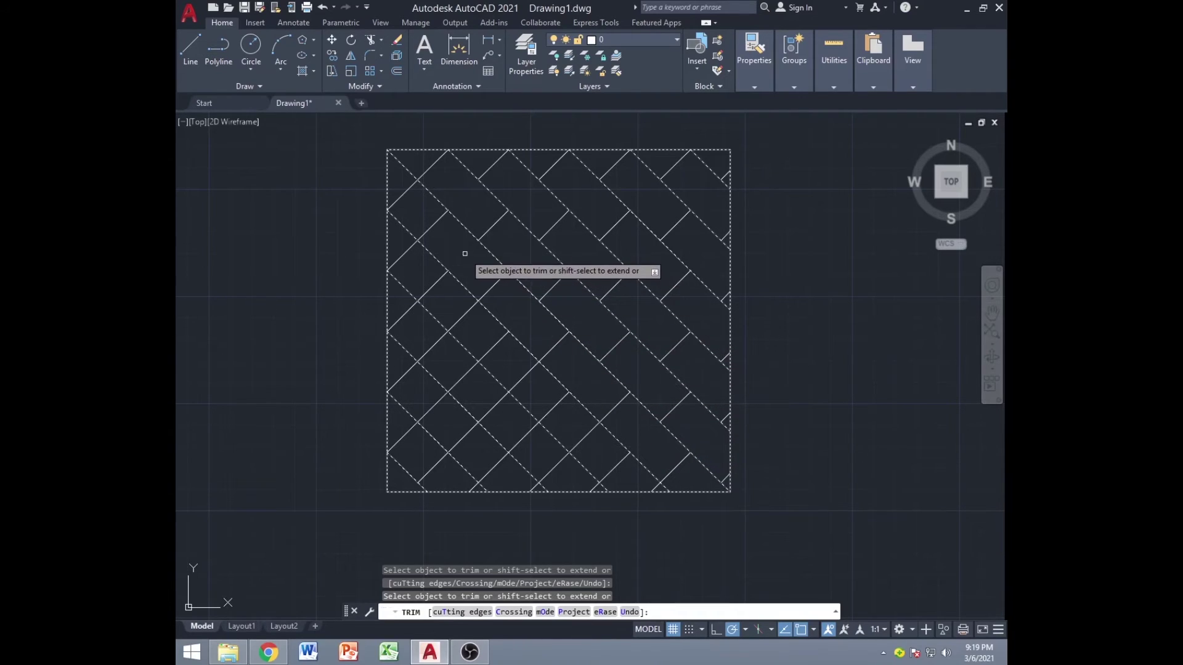
left_click(403, 194)
left_click(406, 252)
left_click(460, 318)
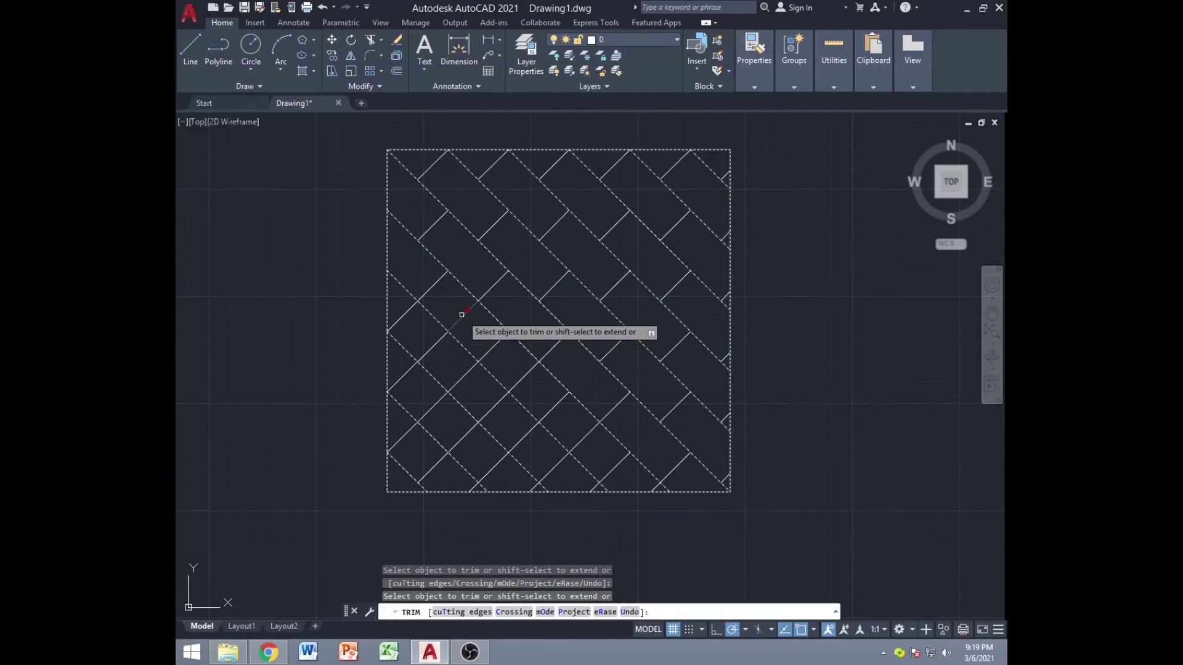
left_click(523, 376)
left_click(587, 435)
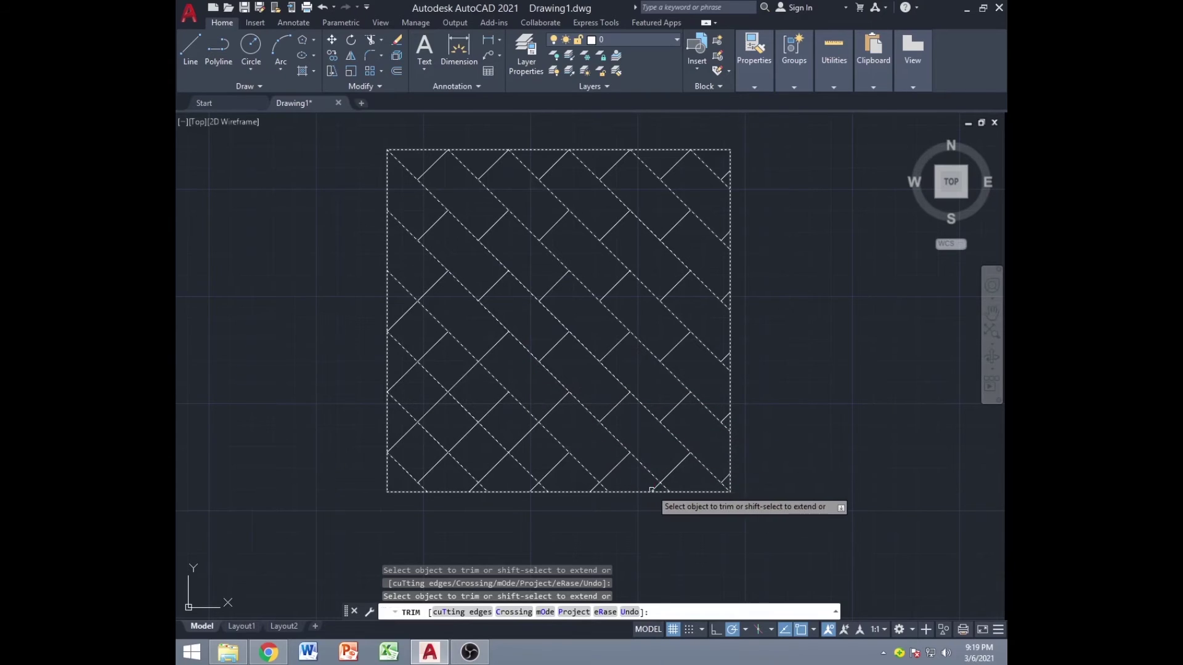
Trim the remaining alternate rising-diagonal segments in the square's lower-left area and finish trimming
left_click(524, 437)
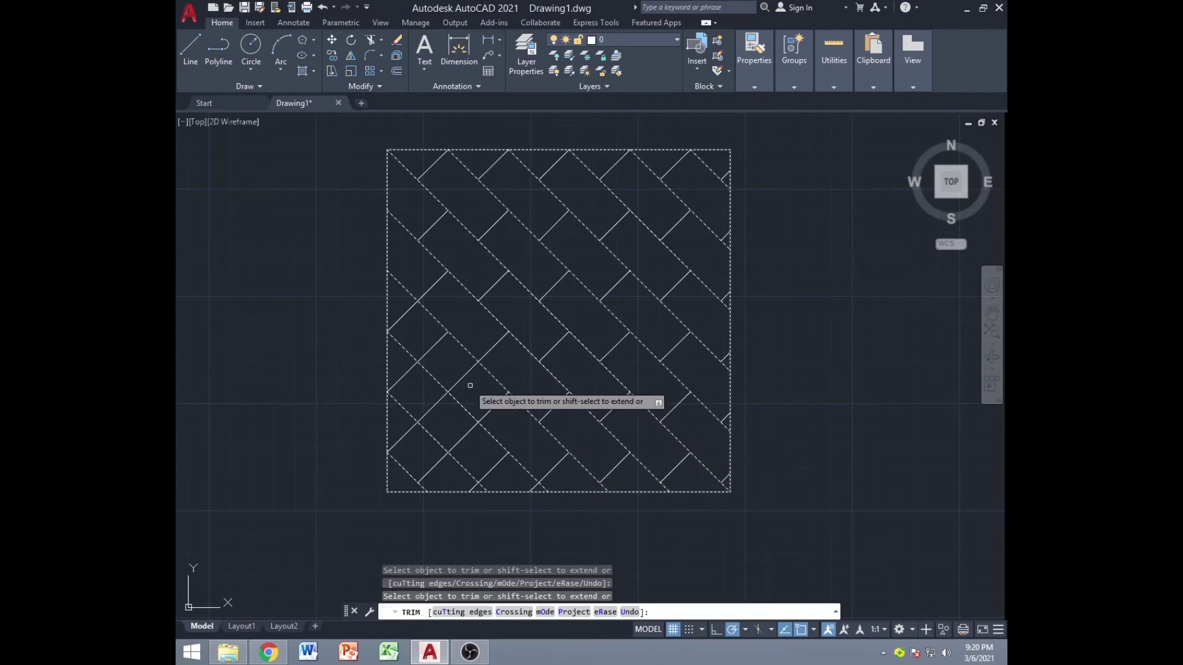
left_click(462, 378)
left_click(402, 317)
left_click(406, 375)
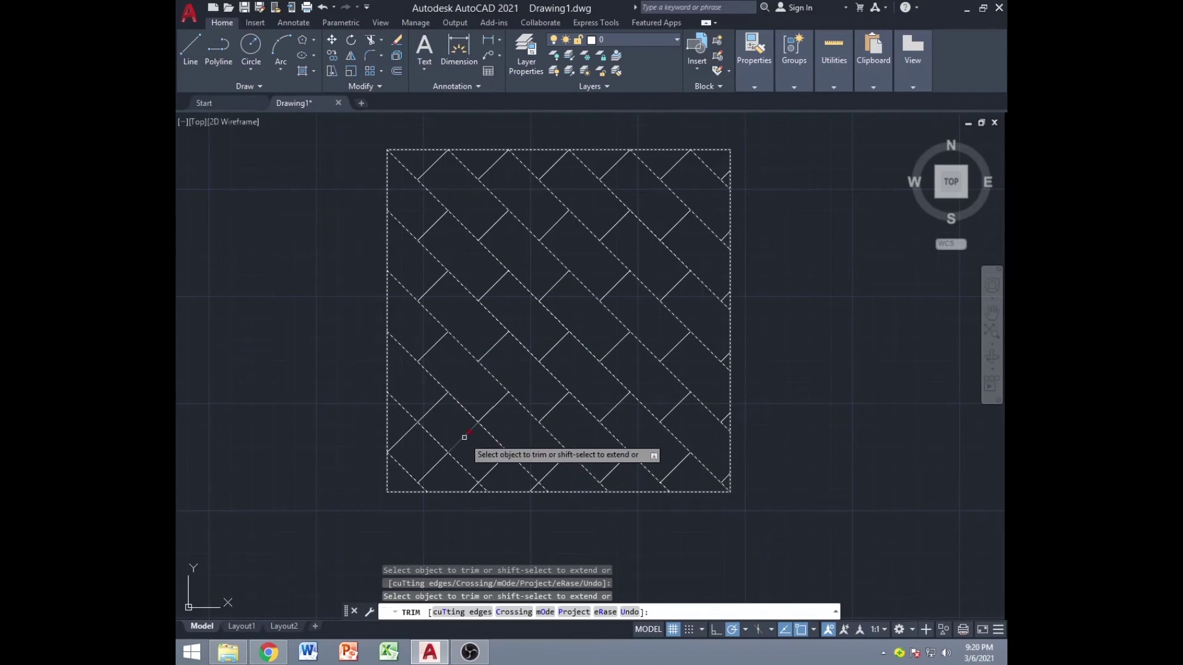
left_click(465, 437)
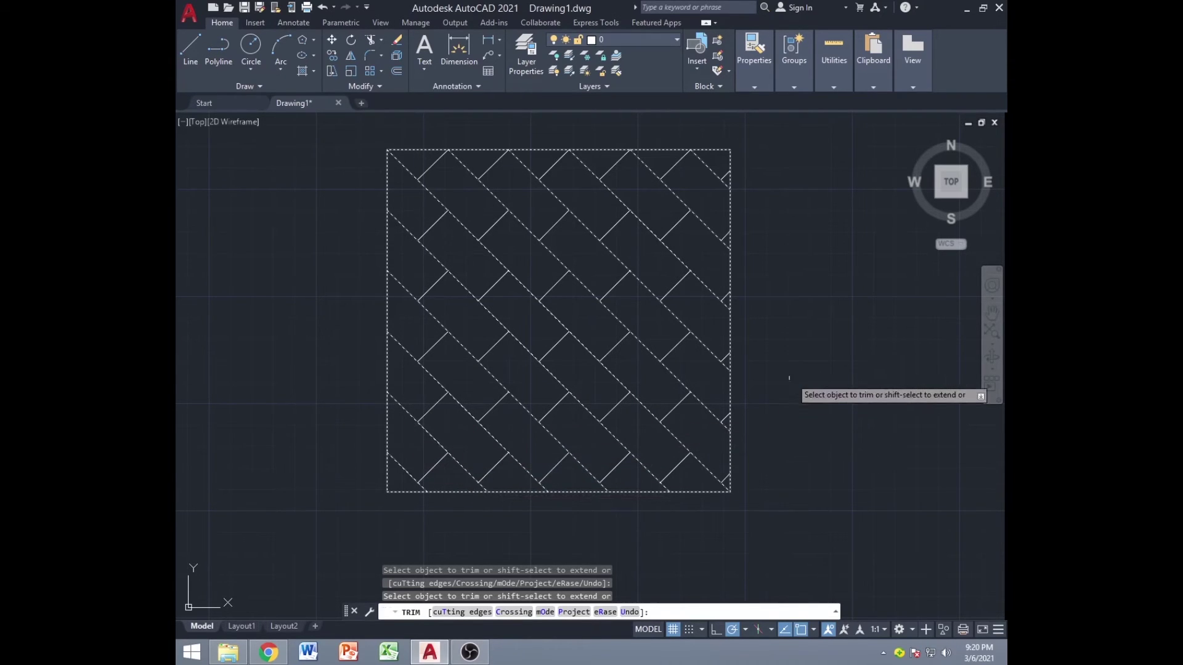
scroll(791, 377, "down", 2)
middle_click_drag(830, 317, 687, 351)
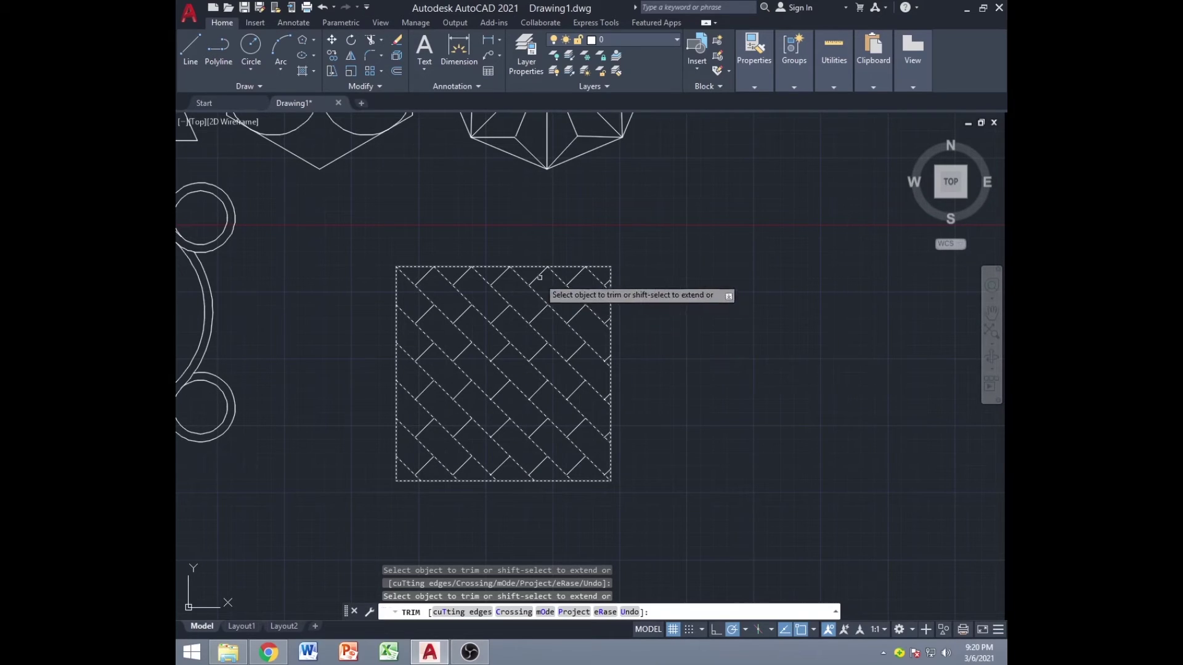
key("Escape")
middle_click_drag(774, 369, 719, 382)
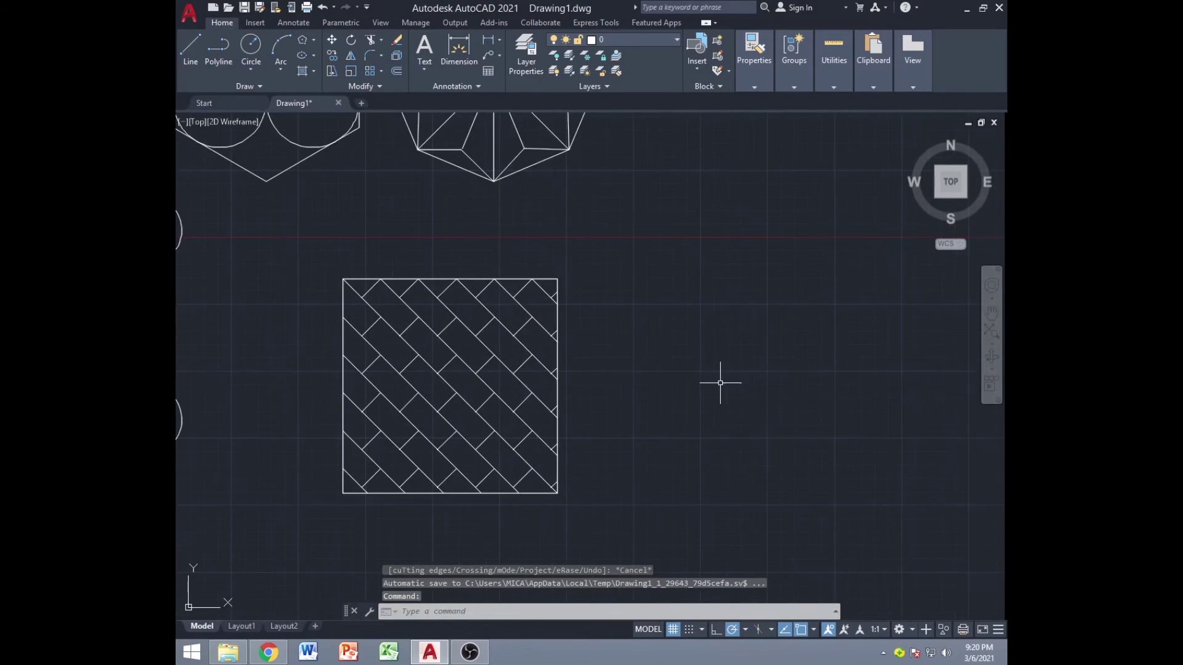
Move the whole brick-patterned square by its top-left corner up and to the left, closer to the other figures
left_click(322, 238)
left_click(596, 531)
middle_click_drag(311, 263, 417, 240)
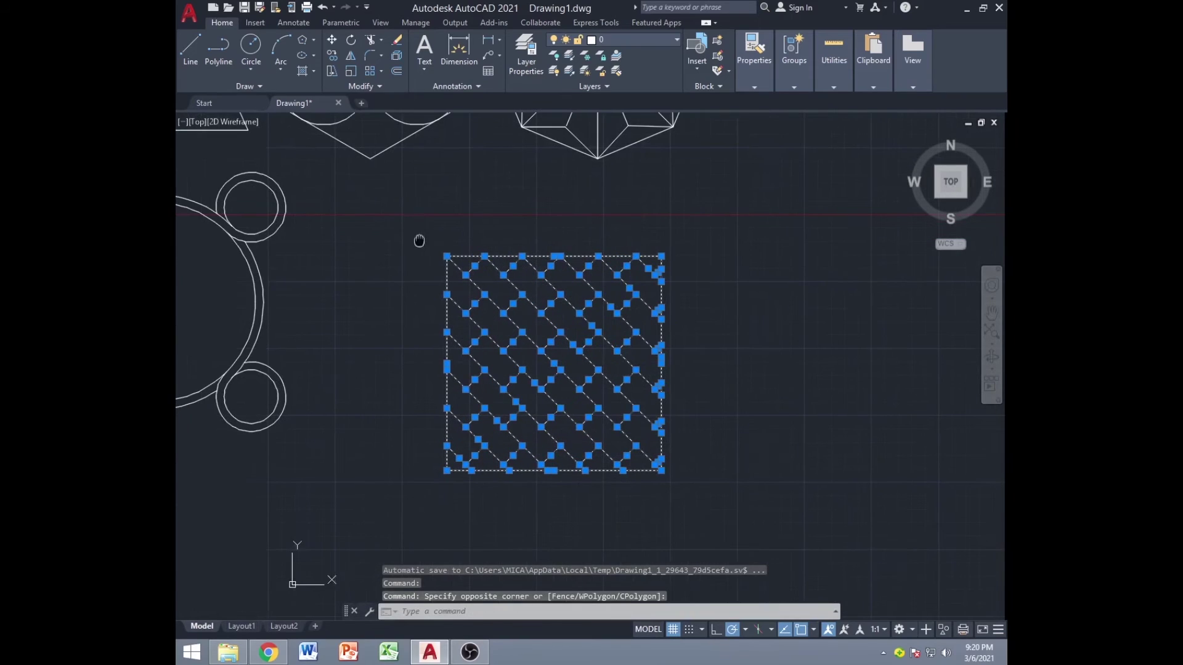
type("m")
key("Return")
left_click(447, 255)
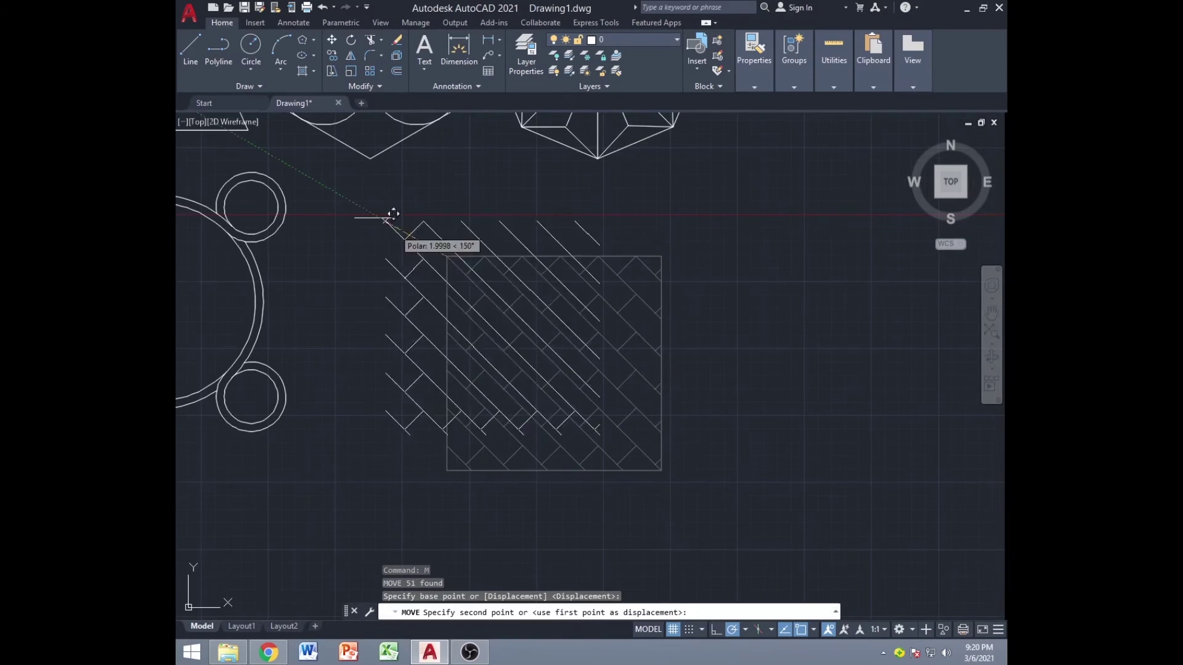
left_click(308, 195)
key("Escape")
Draw a vertical line 5 units long in the empty space to the right of the brick-patterned square
mouse_move(732, 301)
middle_mouse_down()
mouse_move(643, 343)
mouse_move(565, 351)
middle_mouse_up()
scroll(642, 343, "down", 4)
scroll(607, 351, "up", 5)
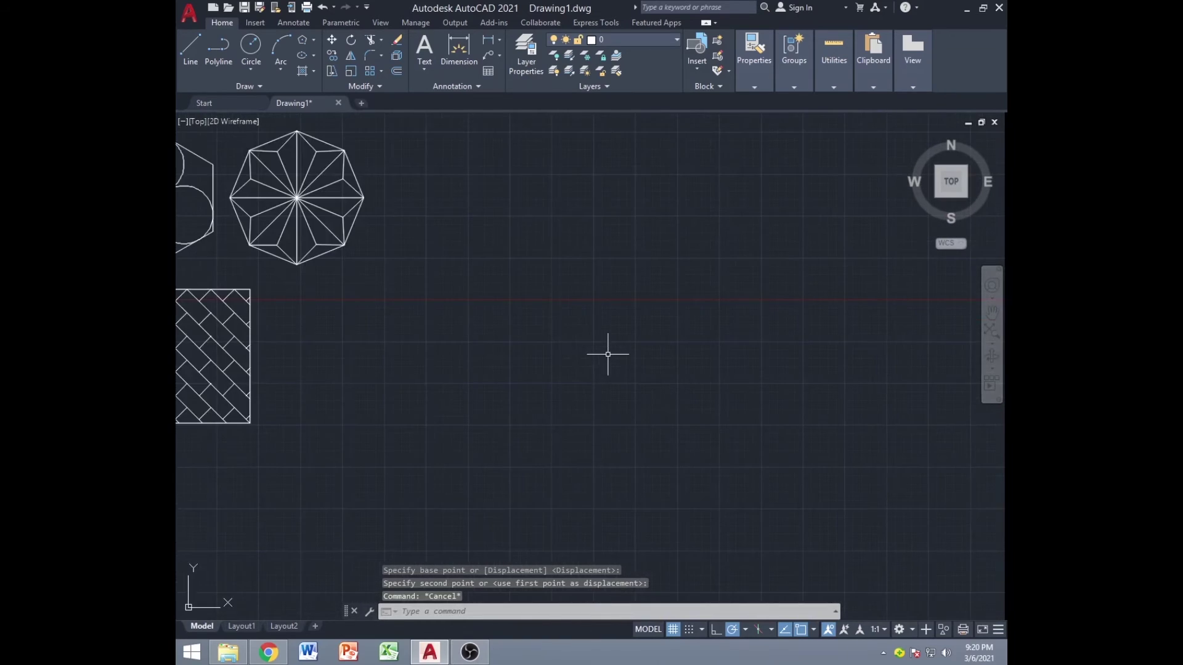
middle_click_drag(435, 369, 649, 341)
scroll(638, 338, "up", 2)
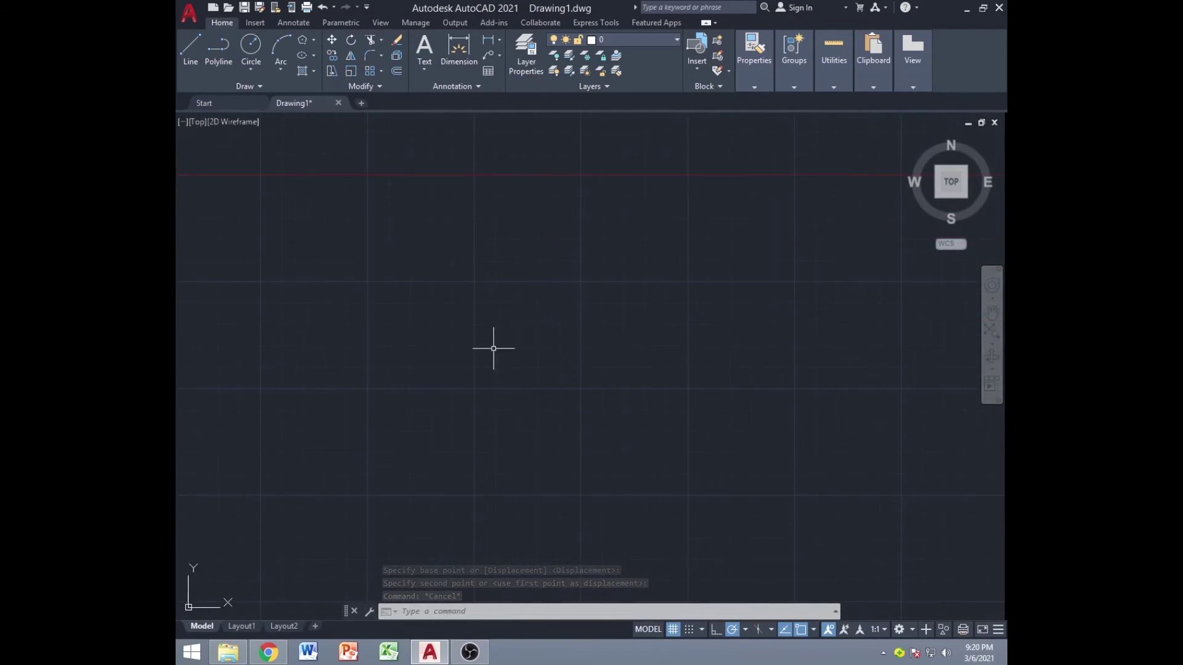
middle_click_drag(494, 348, 609, 346)
scroll(623, 346, "down", 2)
middle_click_drag(638, 308, 614, 318)
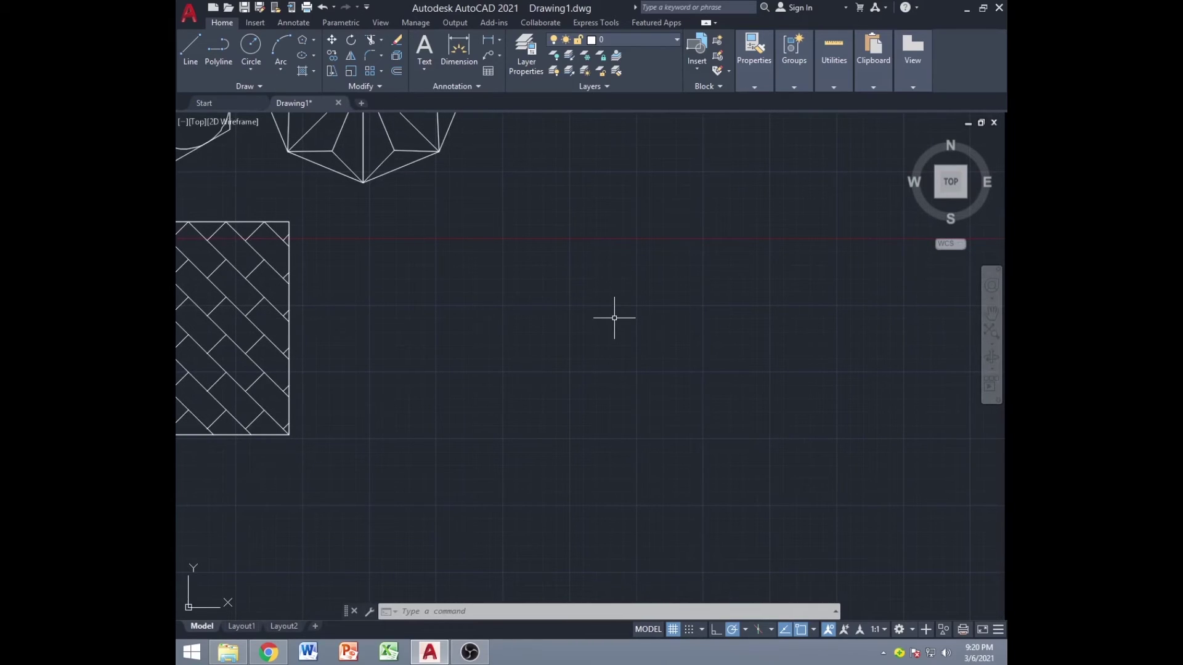
type("l")
key("Return")
left_click(615, 272)
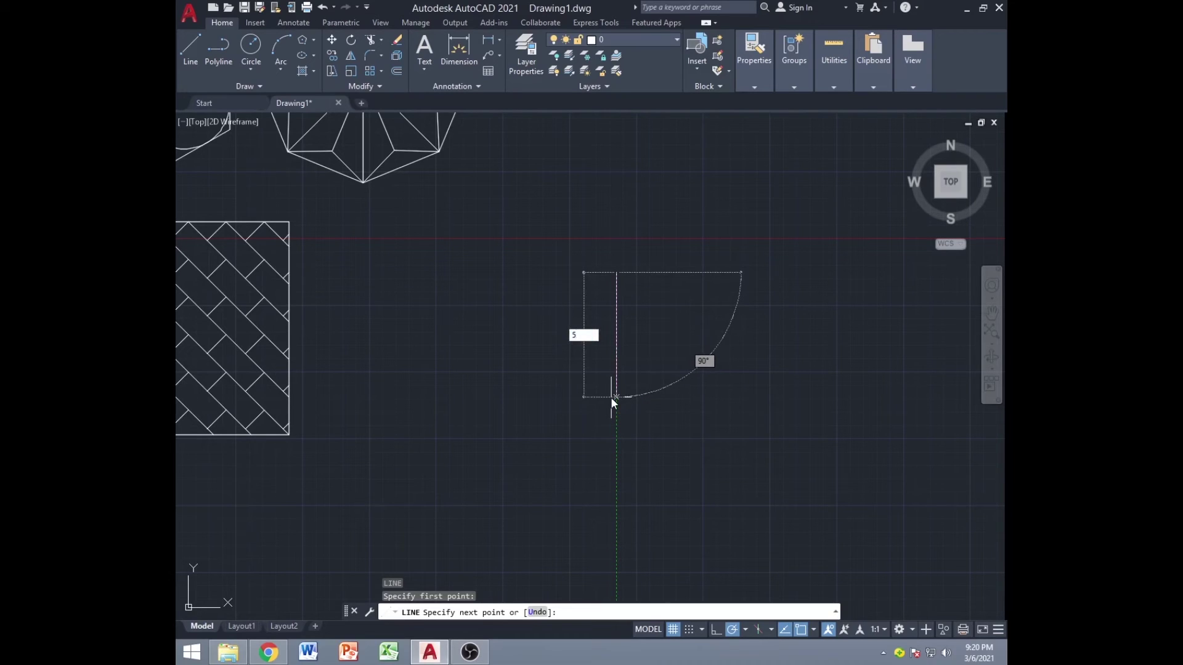
key("Return")
key("Escape")
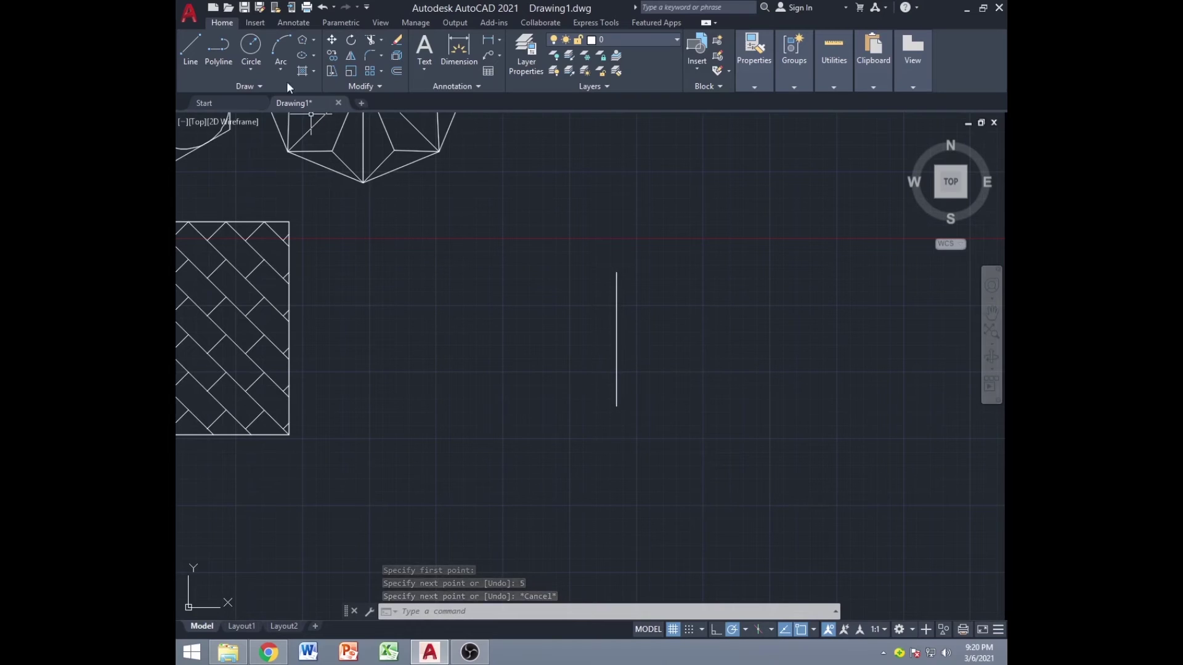
Draw a horizontal line 5 units long to the right, crossing the vertical line near its middle
left_click(191, 53)
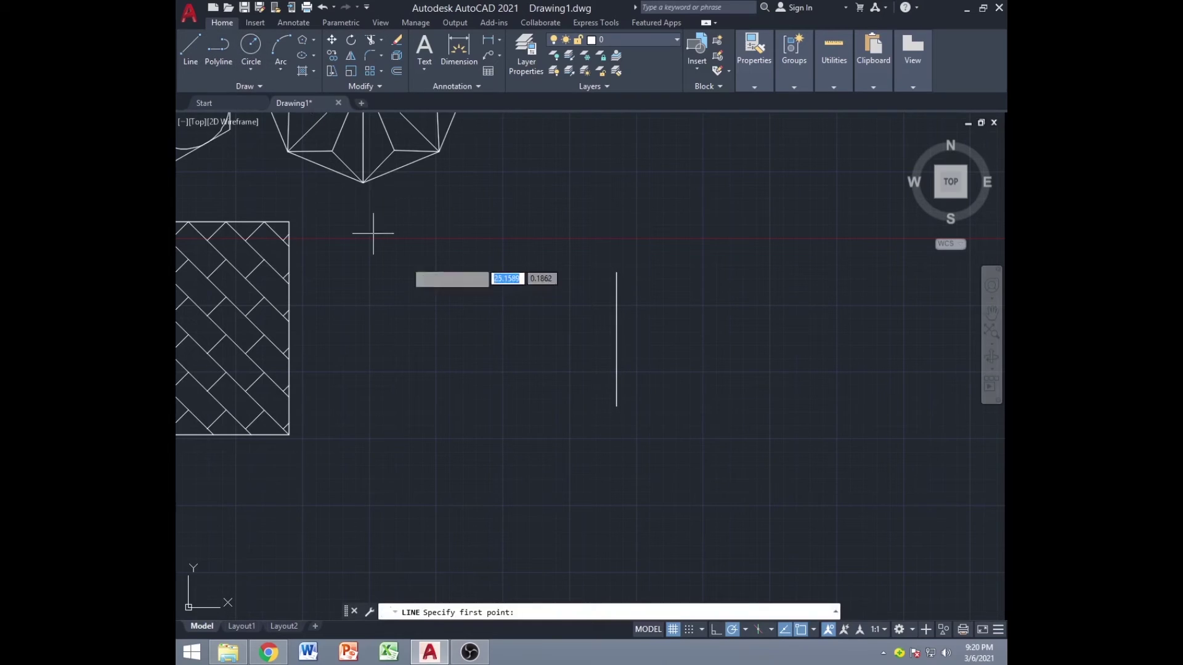
left_click(543, 338)
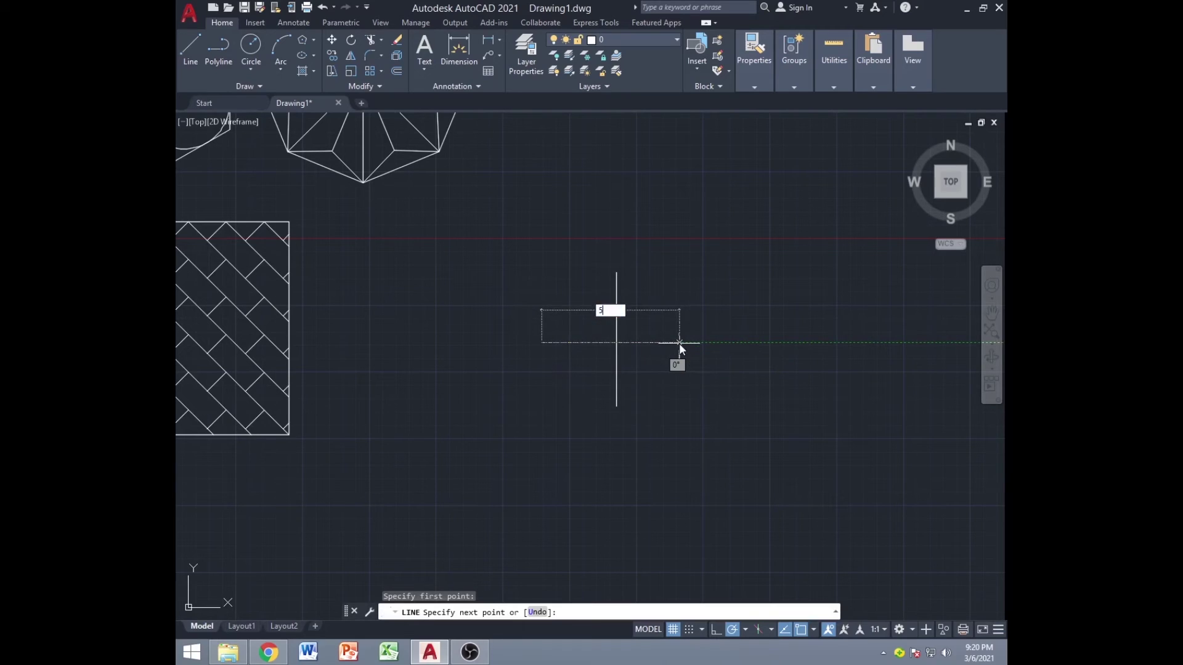
key("Return")
key("Escape")
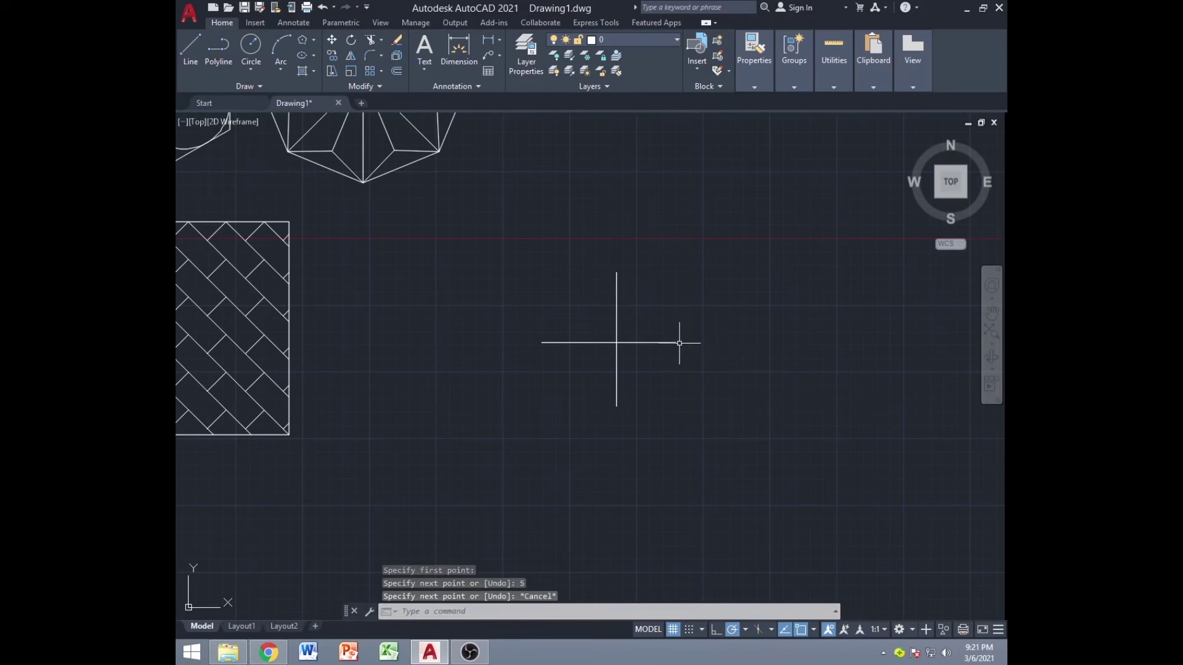
Move the horizontal line by its midpoint onto the vertical line's midpoint so the two form a centred cross
left_click(645, 342)
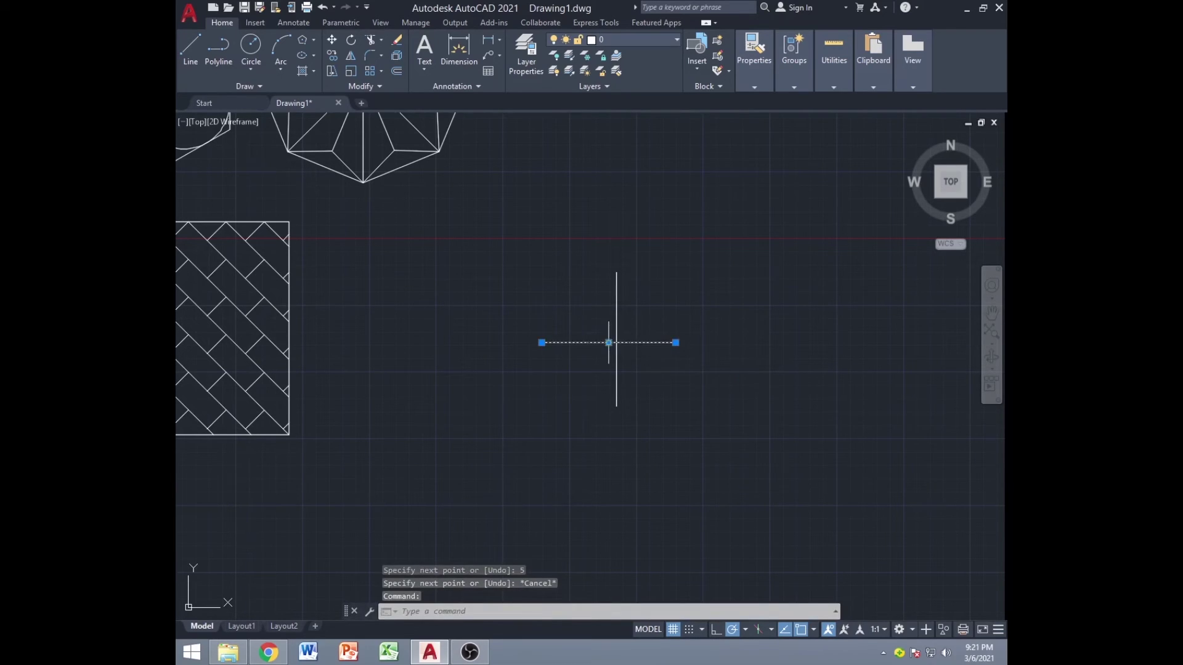
key("Return")
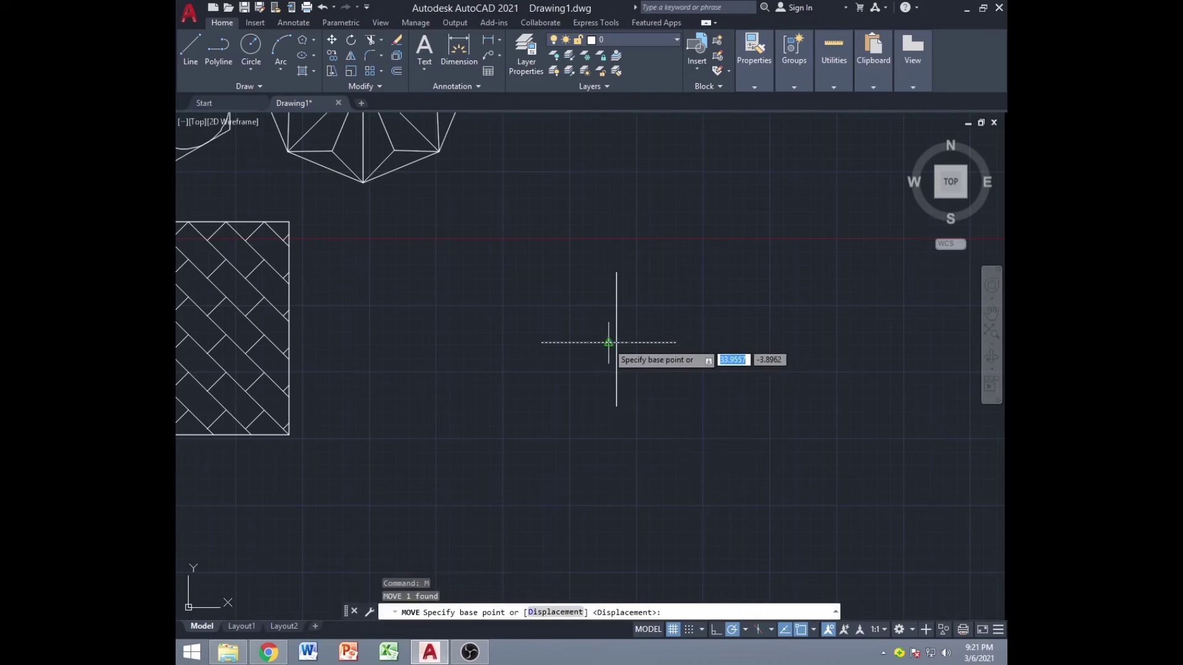
left_click(608, 343)
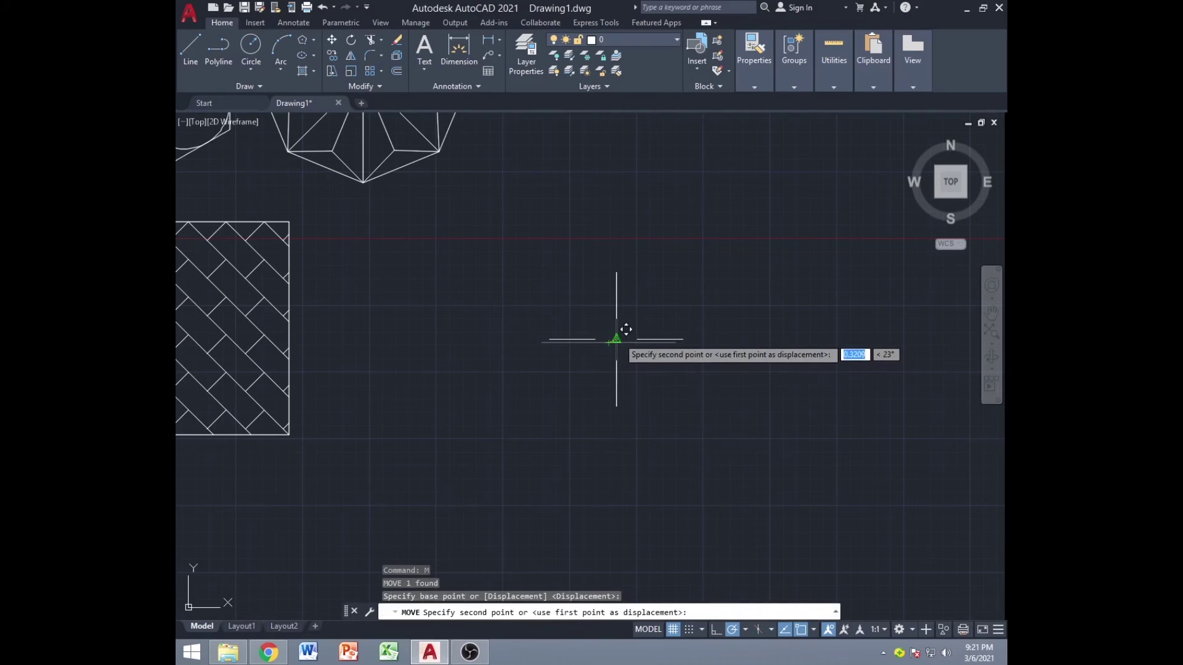
key("Escape")
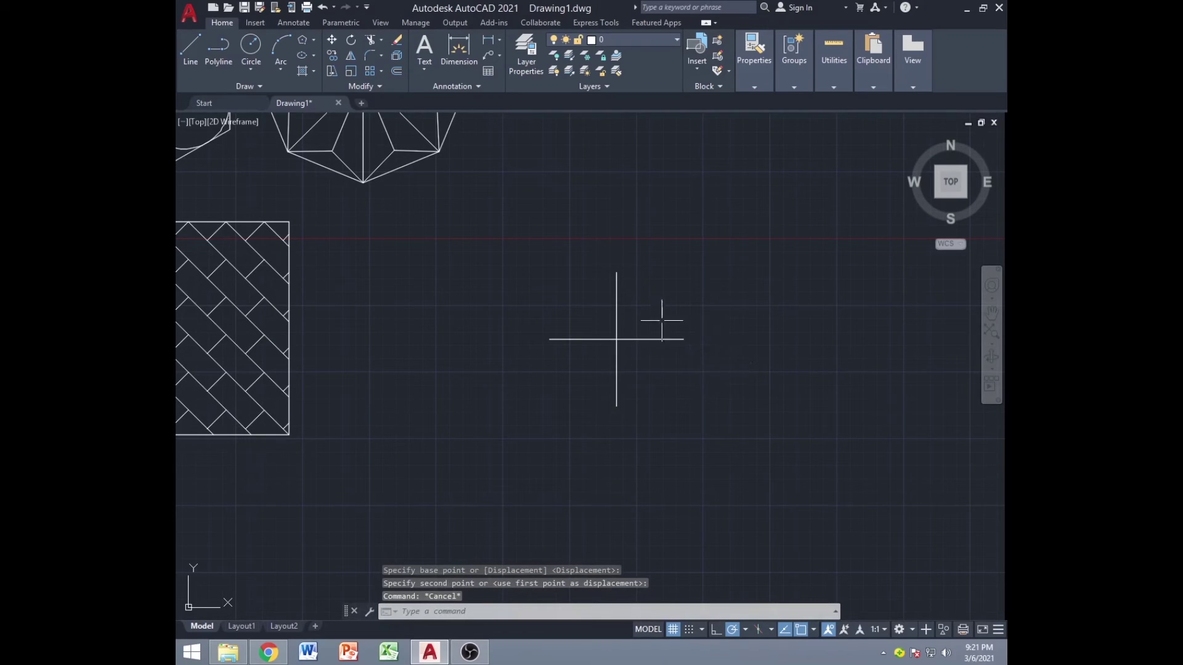
Draw a polyline from the horizontal line's right end straight up to the vertical line's top level, continuing as a 180° arc 5 units wide to the left
scroll(686, 317, "up", 2)
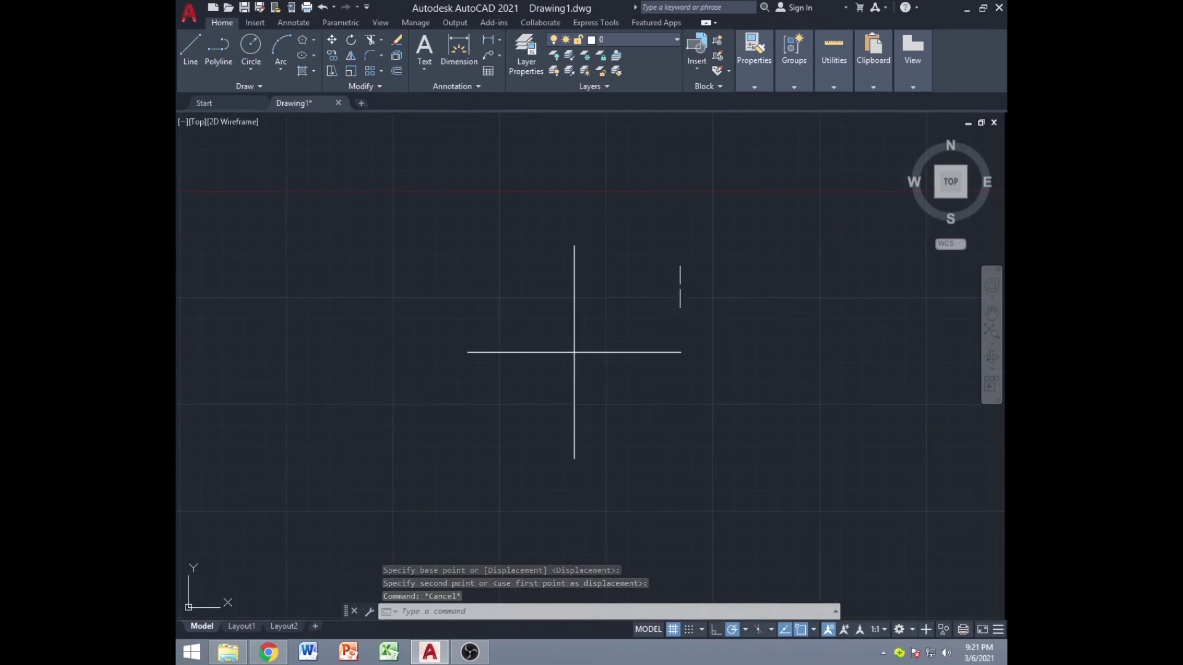
middle_click_drag(680, 287, 666, 302)
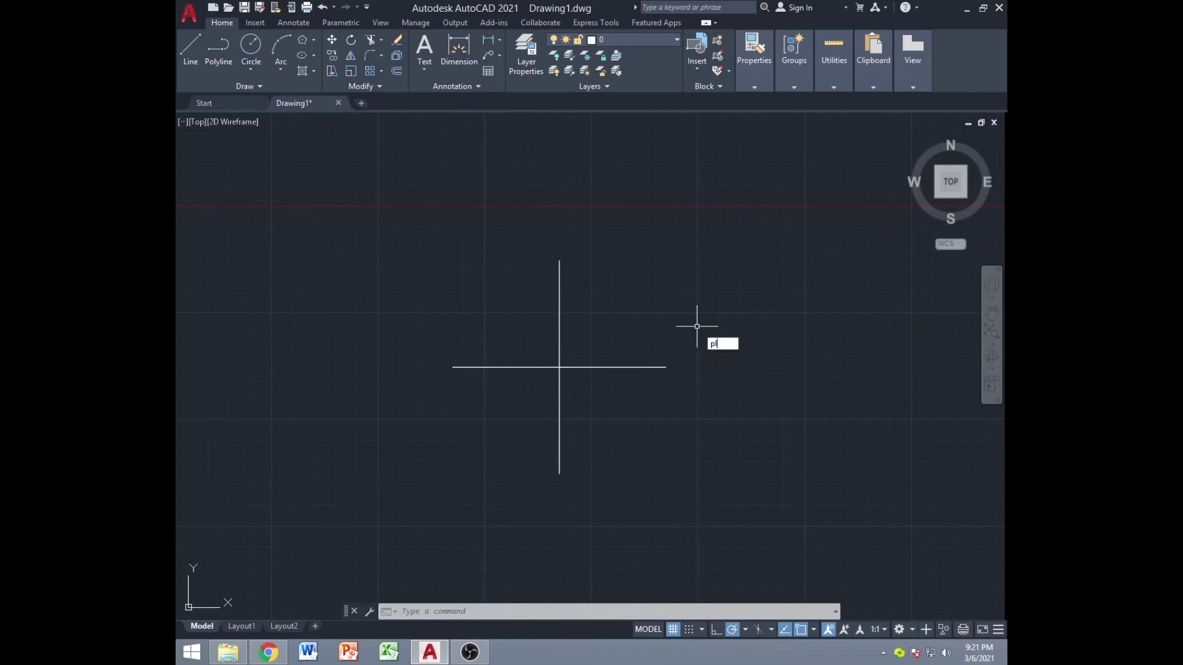
key("Return")
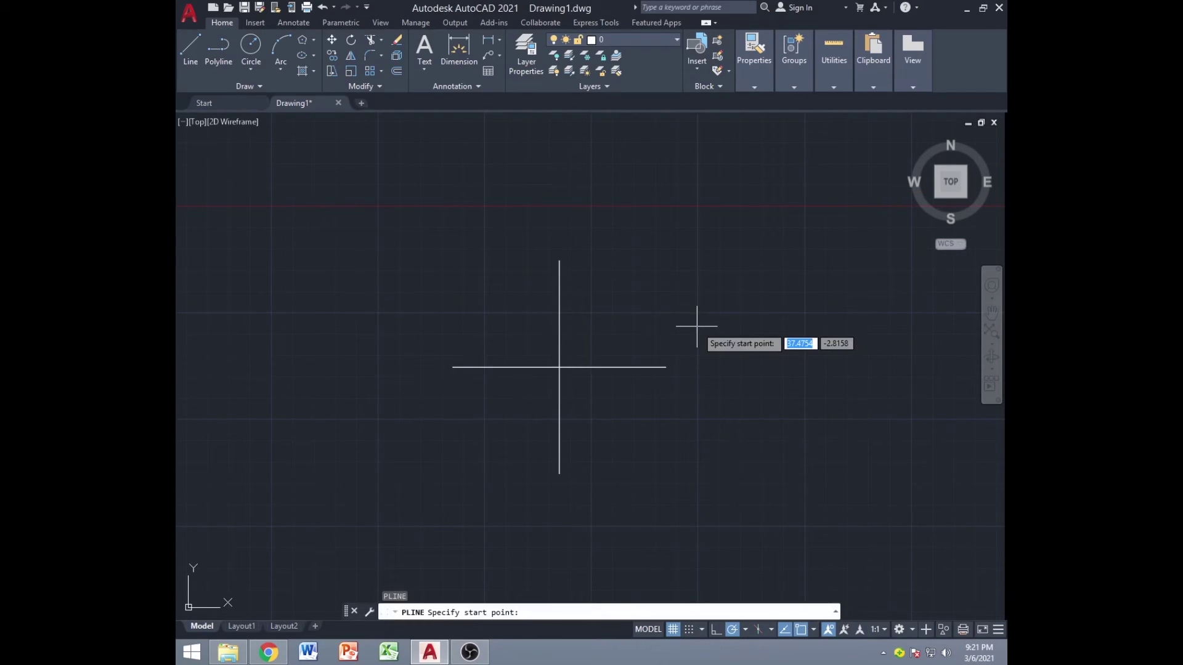
left_click(666, 367)
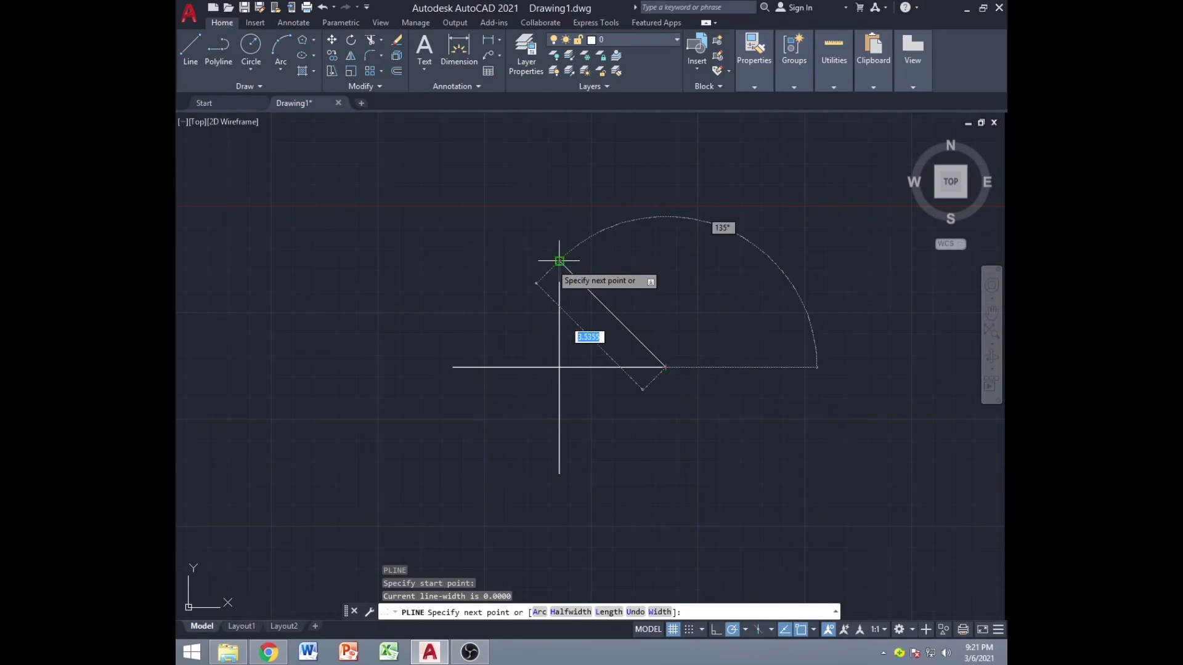
left_click(666, 261)
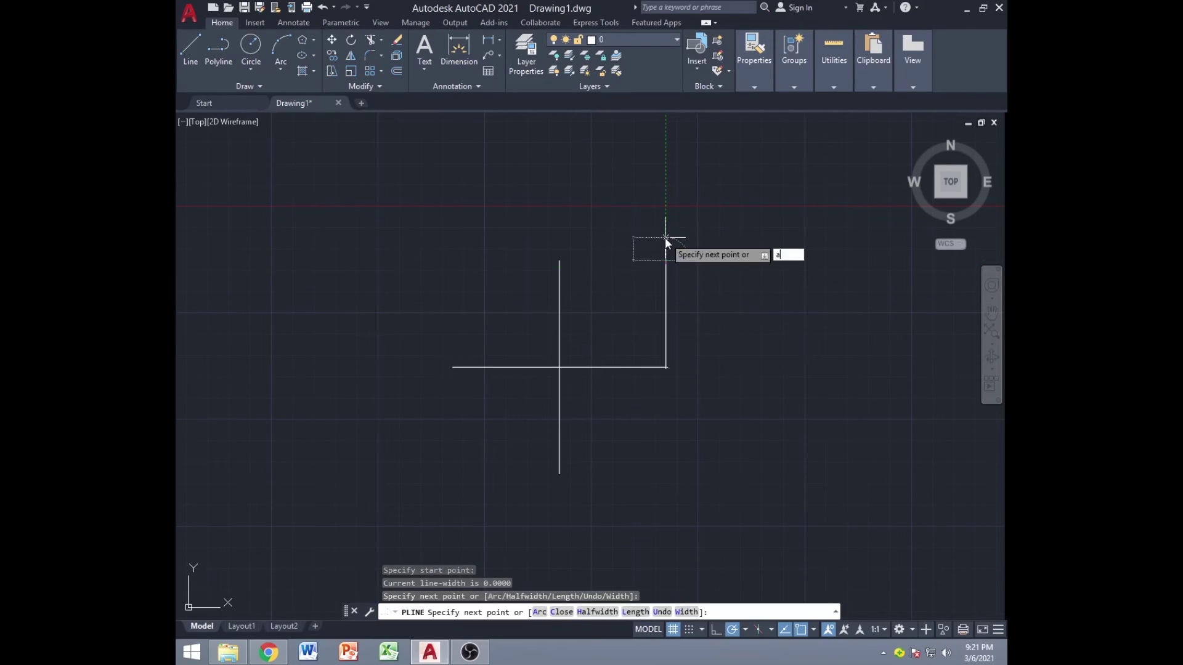
type("a")
key("Return")
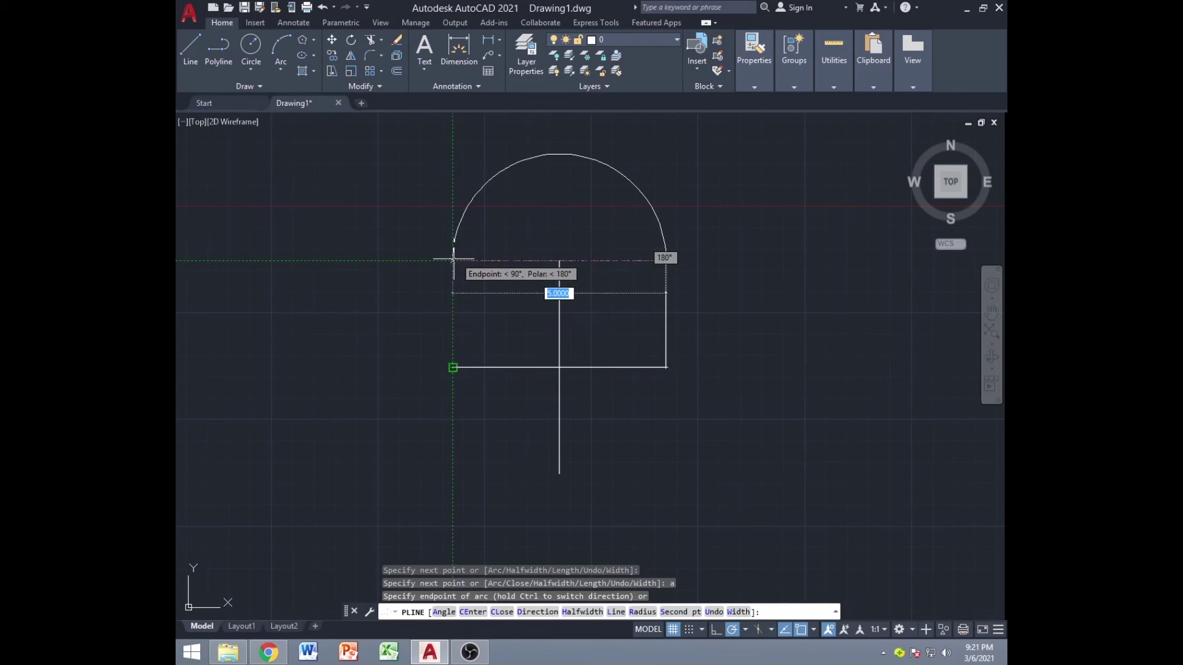
left_click(452, 261)
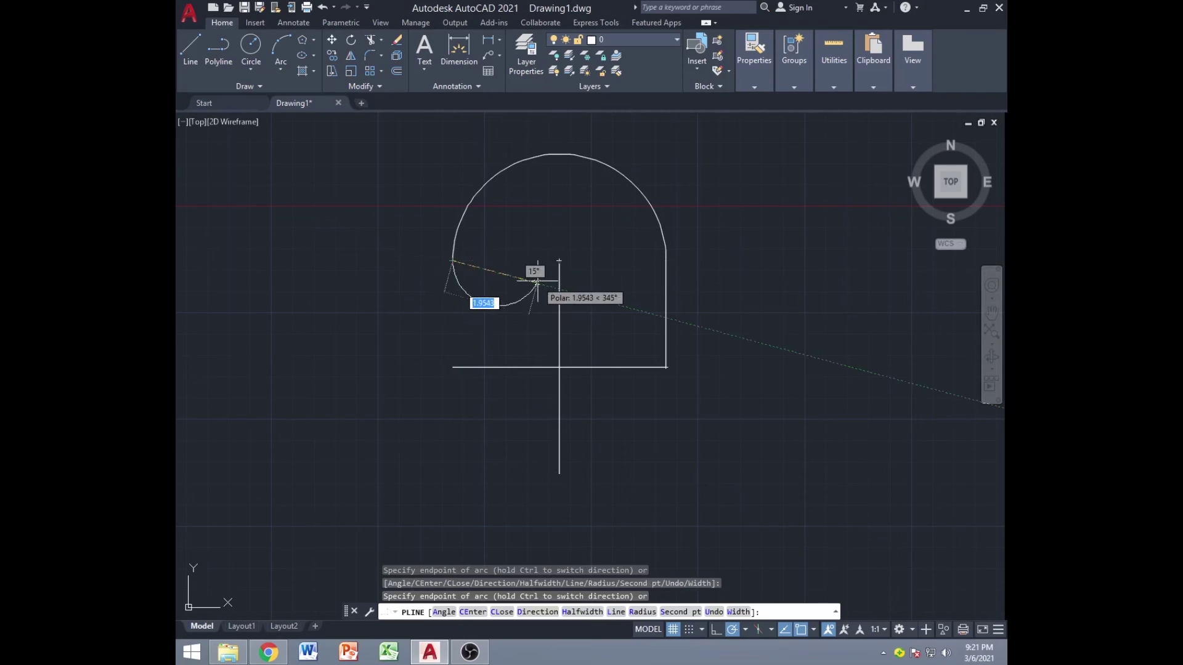
key("Escape")
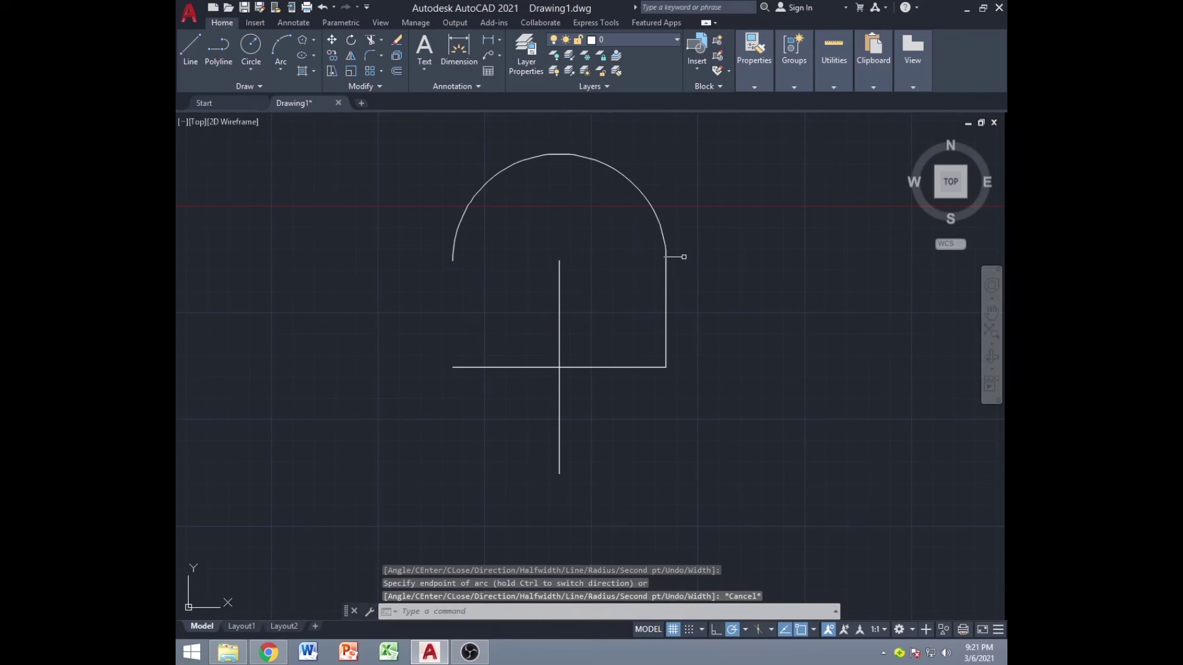
Offset the arched polyline inward four times at a distance of 0.5, each from the previous copy
left_click(664, 236)
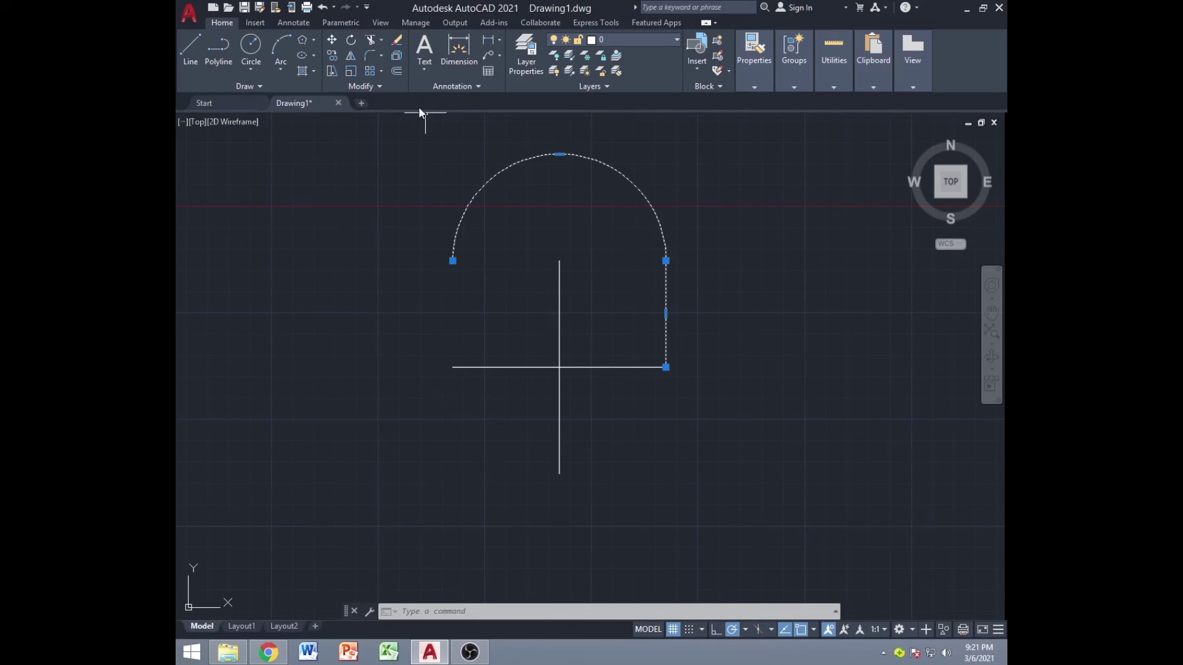
left_click(401, 69)
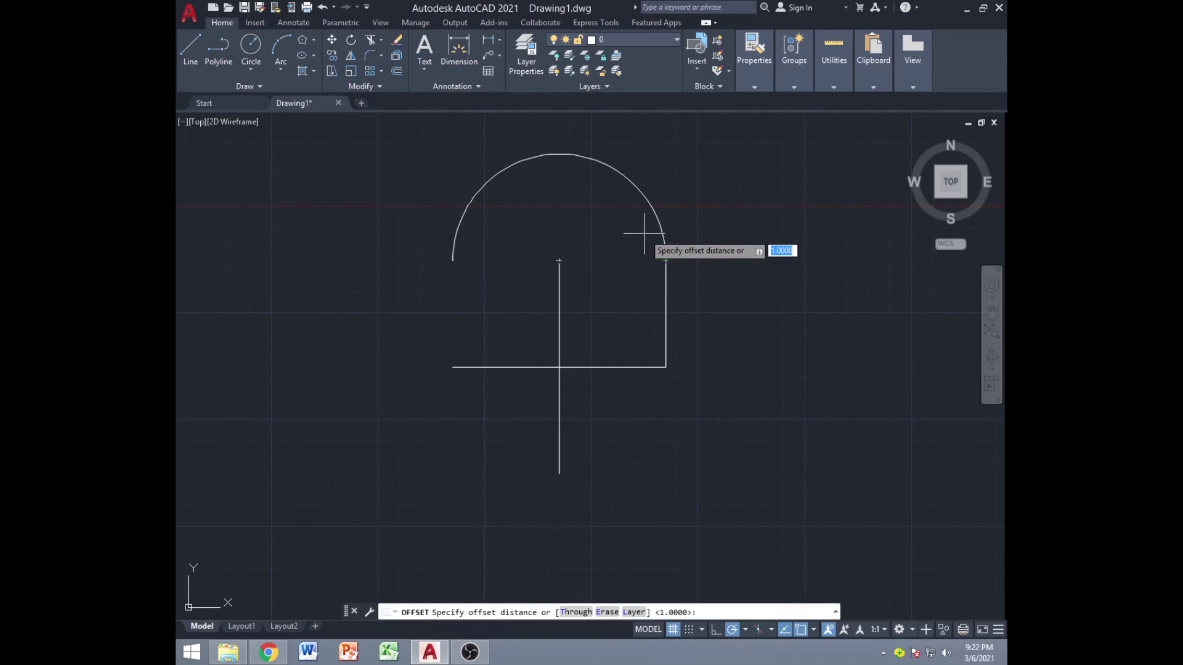
key("Return")
left_click(659, 229)
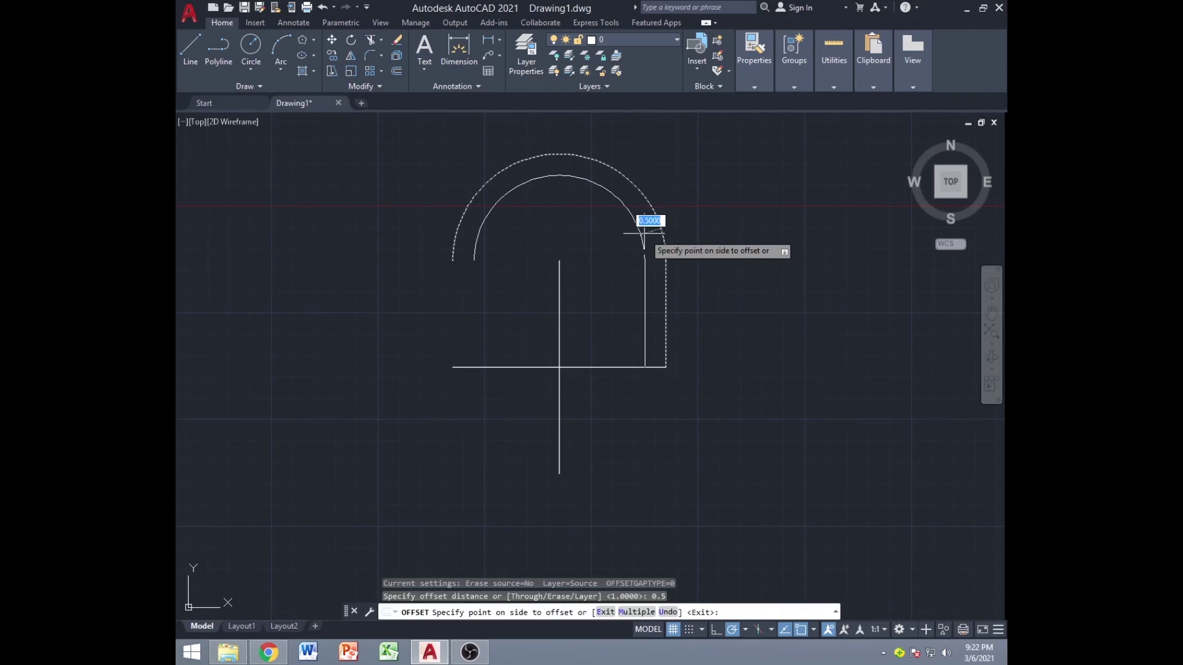
left_click(641, 244)
left_click(645, 247)
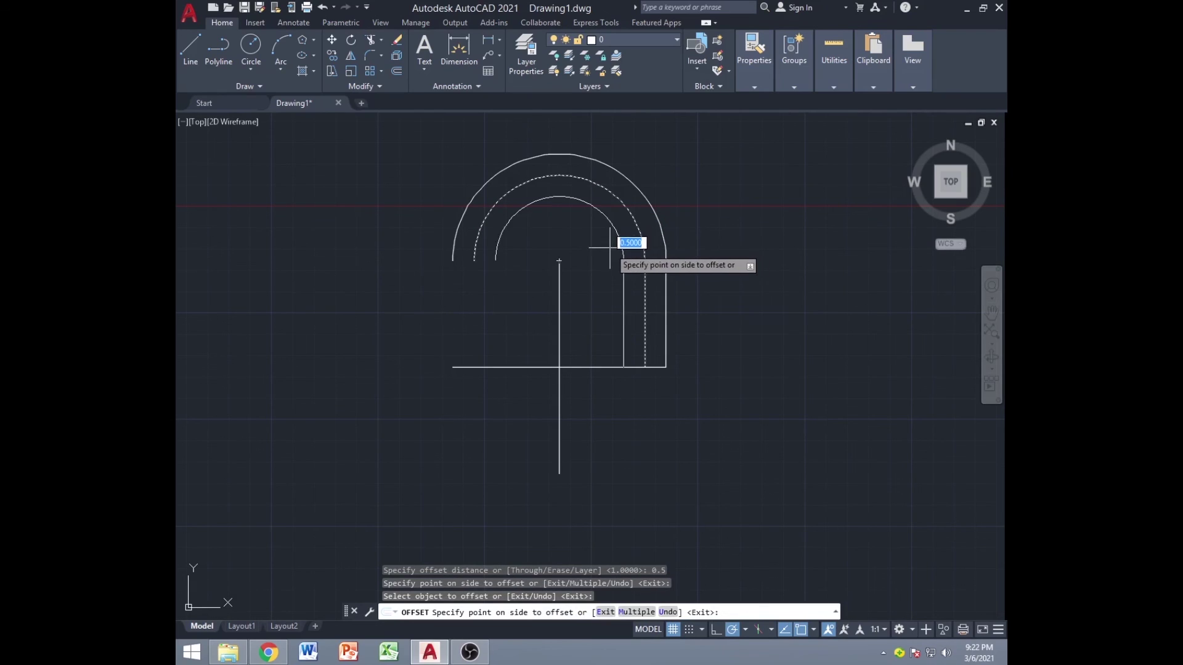
left_click(628, 245)
left_click(623, 252)
left_click(609, 247)
left_click(602, 244)
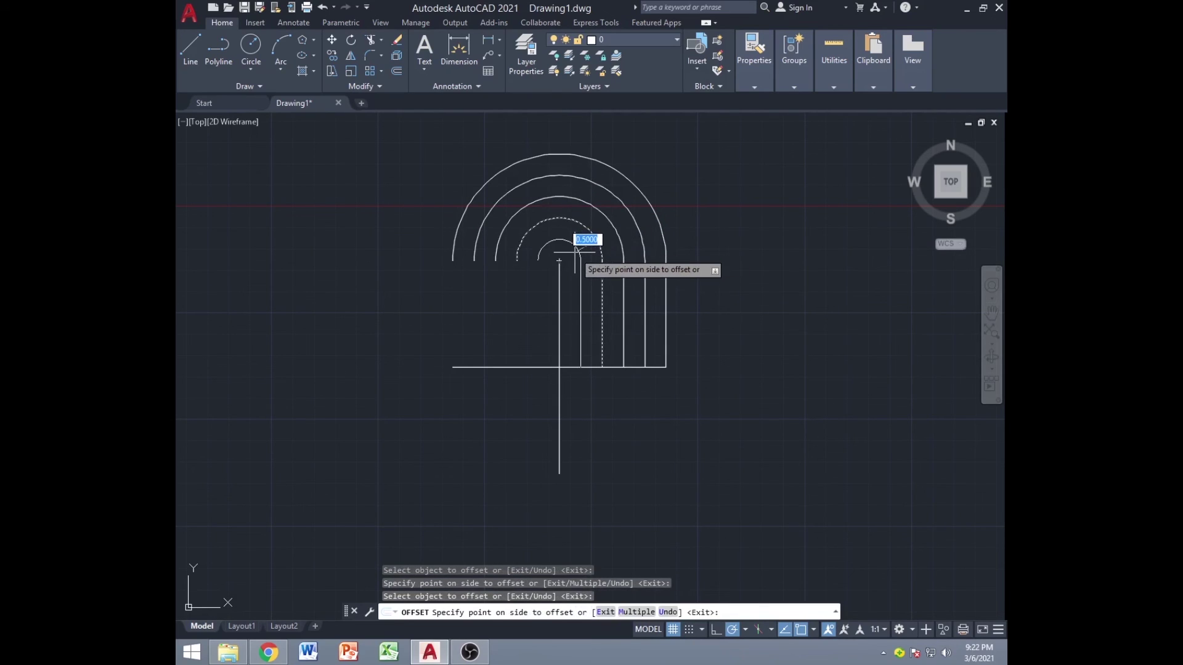
left_click(576, 253)
key("Escape")
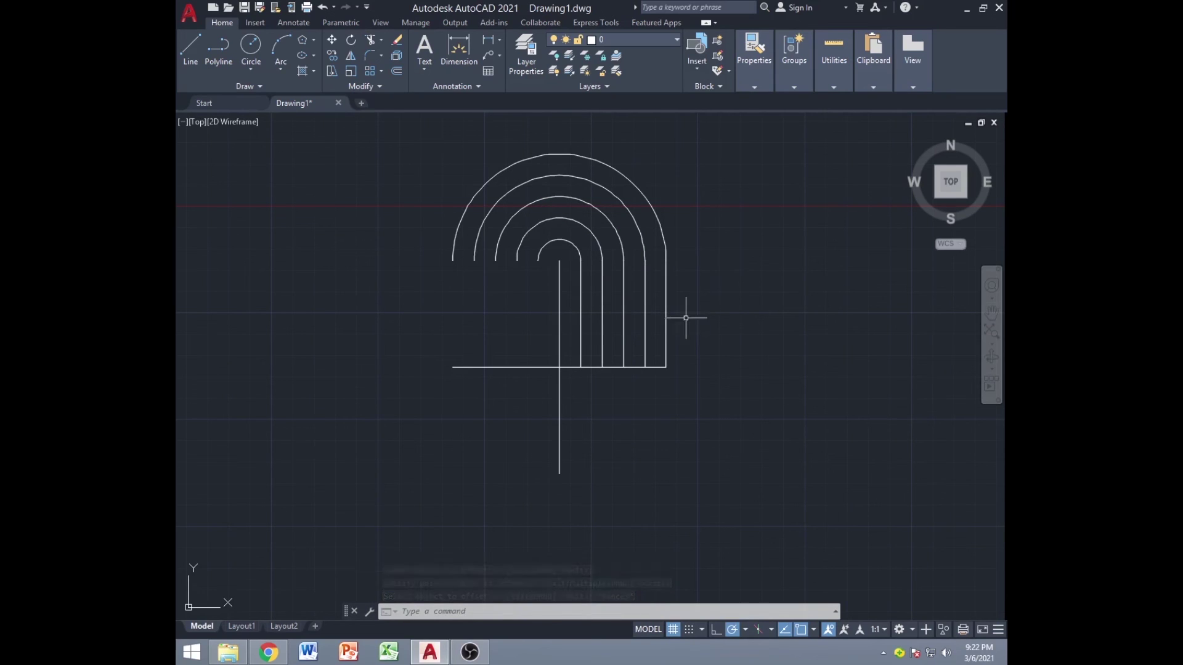
Copy the five nested arched polylines from the horizontal line's right end to the top, left and bottom ends of the cross
left_click(586, 308)
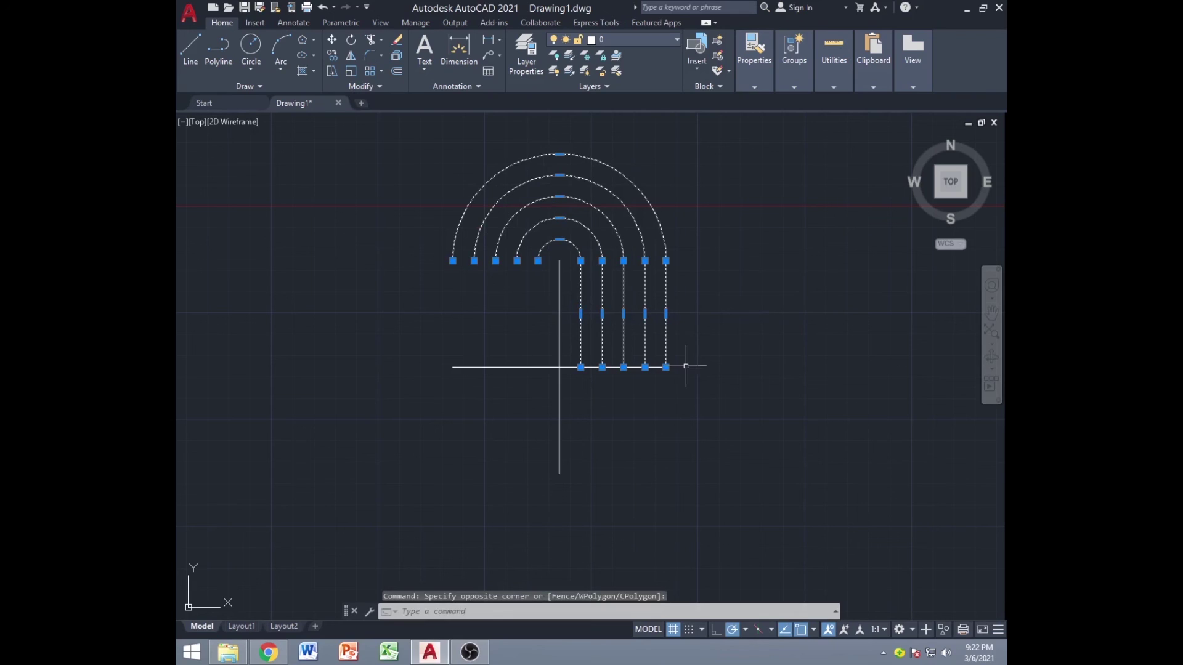
type("co")
key("Return")
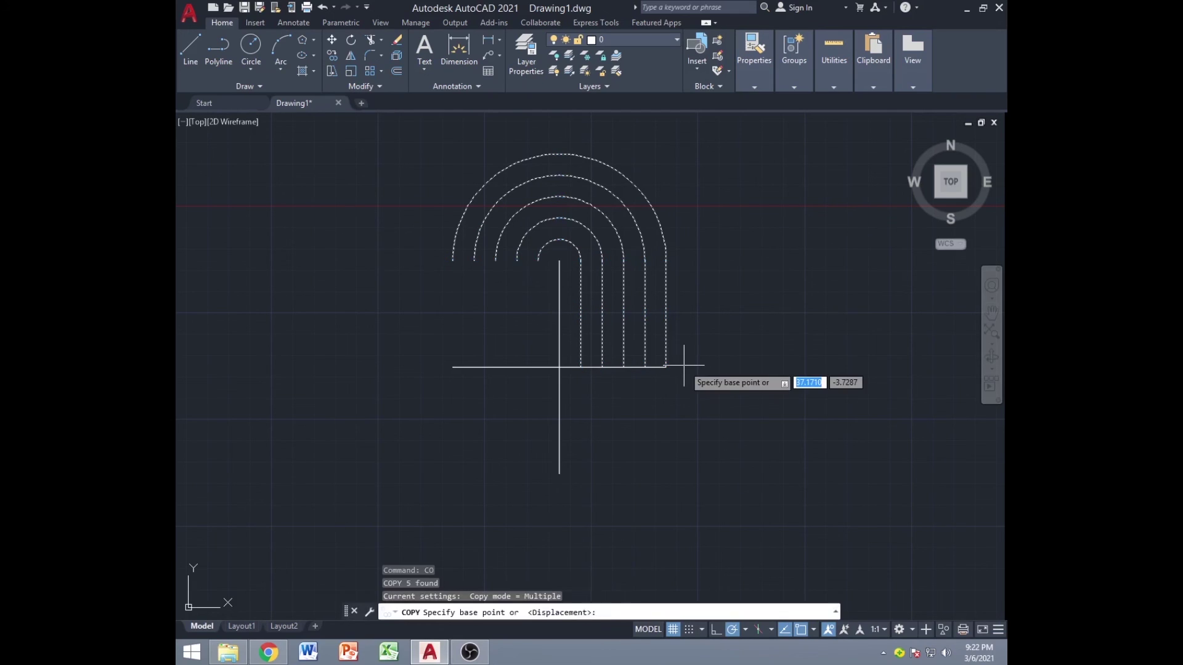
left_click(666, 367)
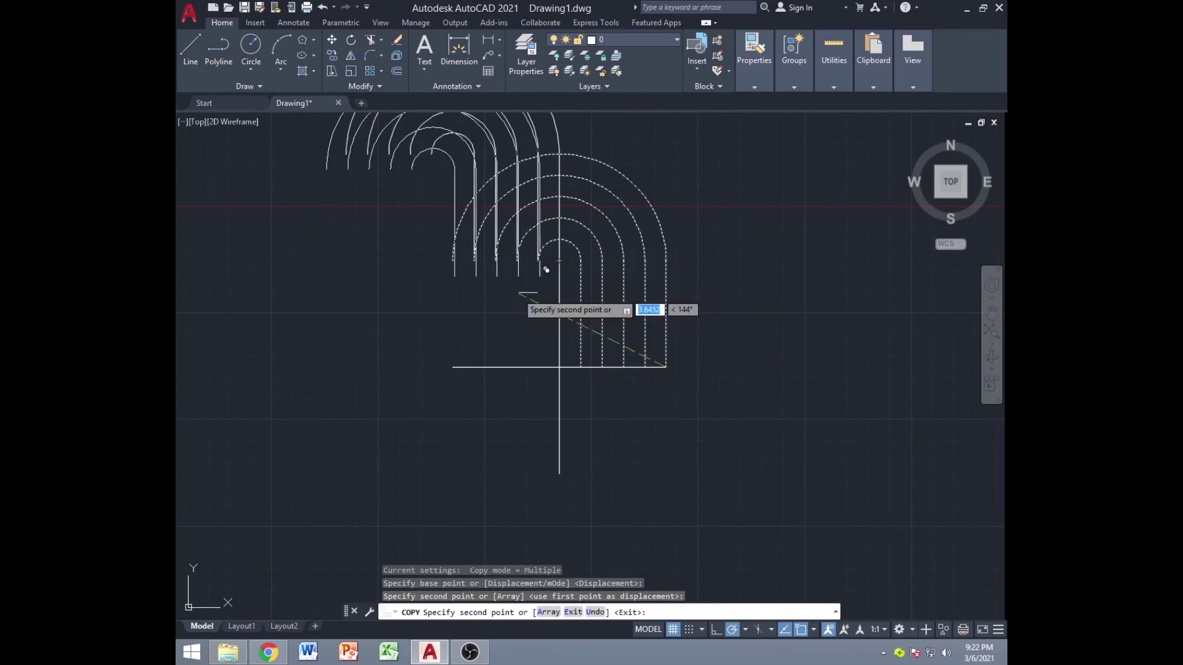
left_click(453, 368)
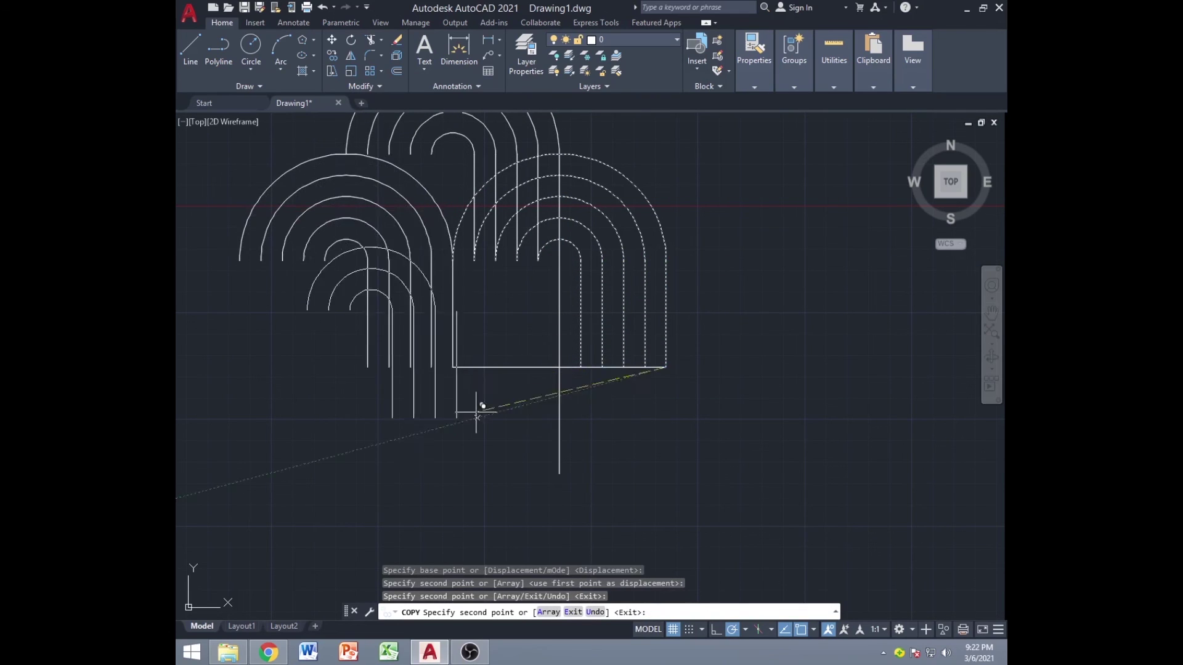
left_click(559, 474)
key("Escape")
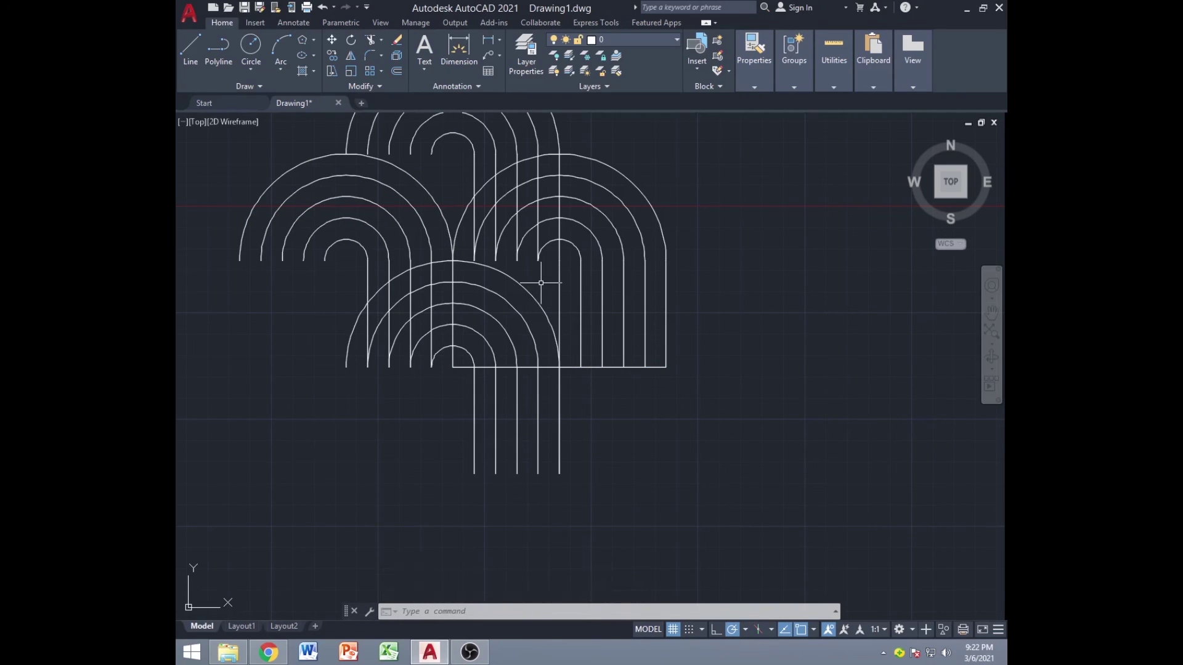
Rotate the bottom copy of the nested arches by 270° about the vertical line's lower end
left_click(540, 283)
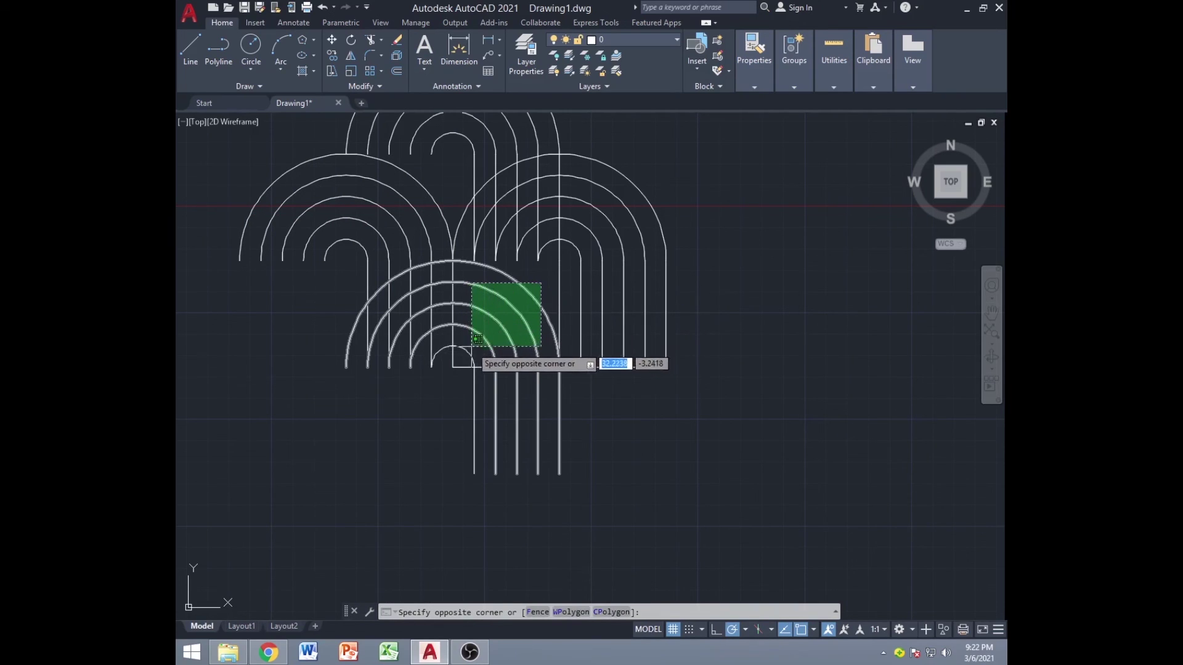
left_click(464, 356)
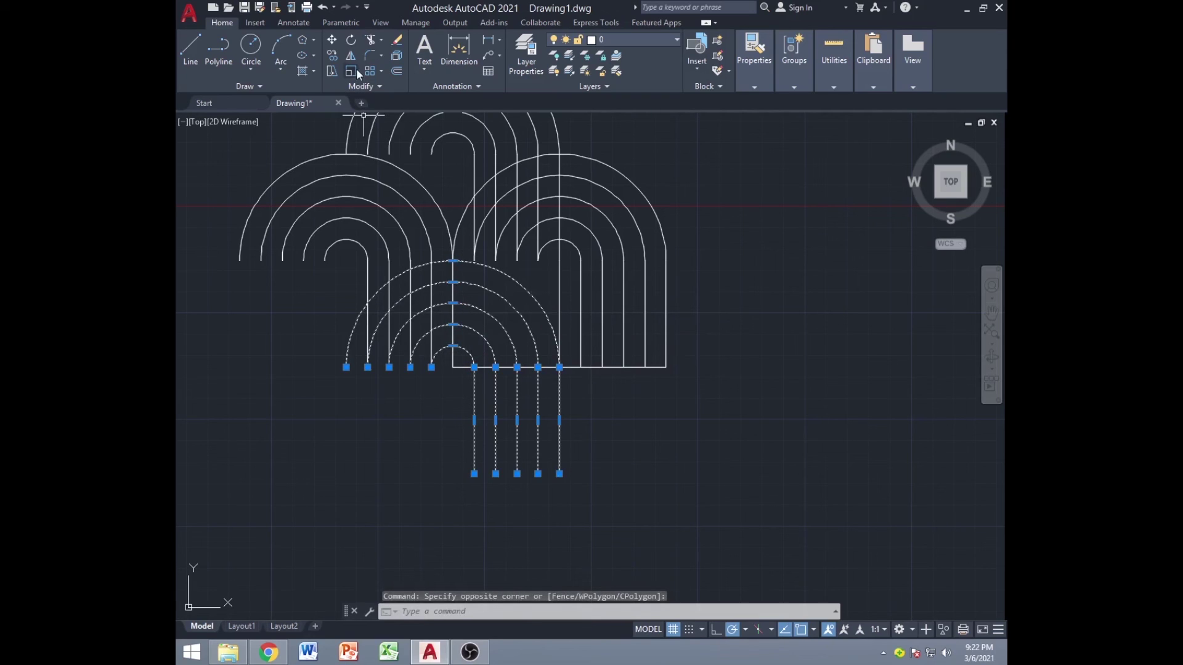
left_click(351, 41)
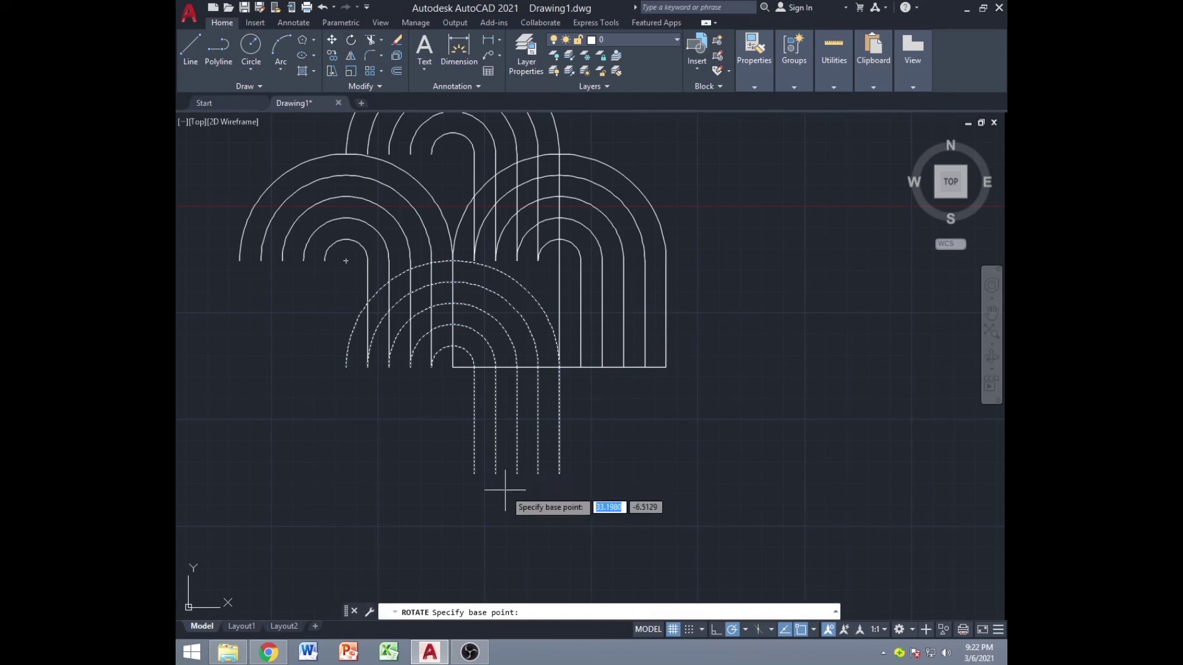
left_click(559, 475)
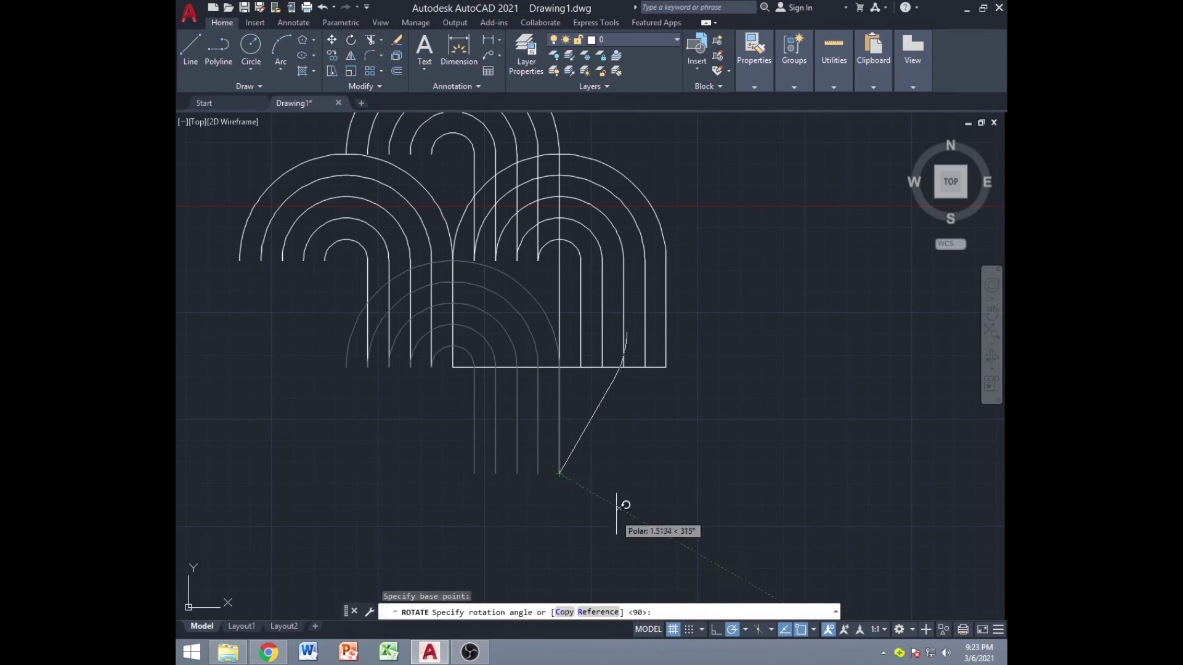
left_click(559, 565)
Rotate the left copy of the nested arches by 90° about the horizontal line's left end
left_click(462, 303)
left_click(325, 161)
left_click(351, 40)
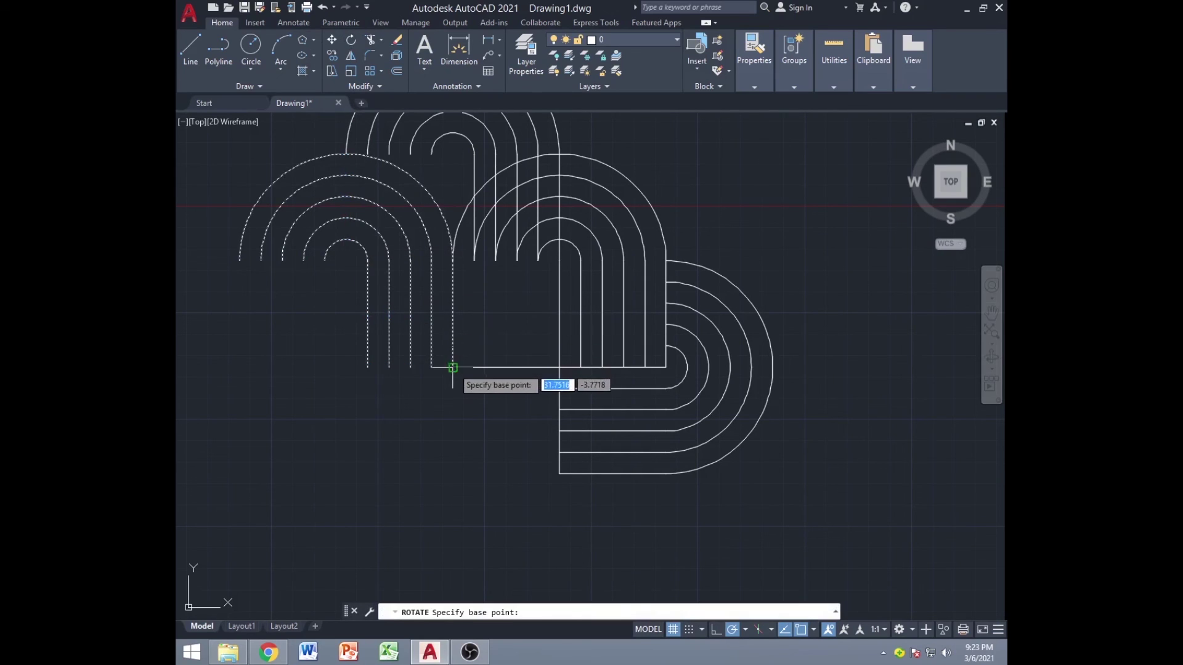
left_click(453, 367)
left_click(448, 303)
Rotate the left set of arches a further 90° about the same left end so its arches point downward
left_click(447, 355)
left_click(397, 457)
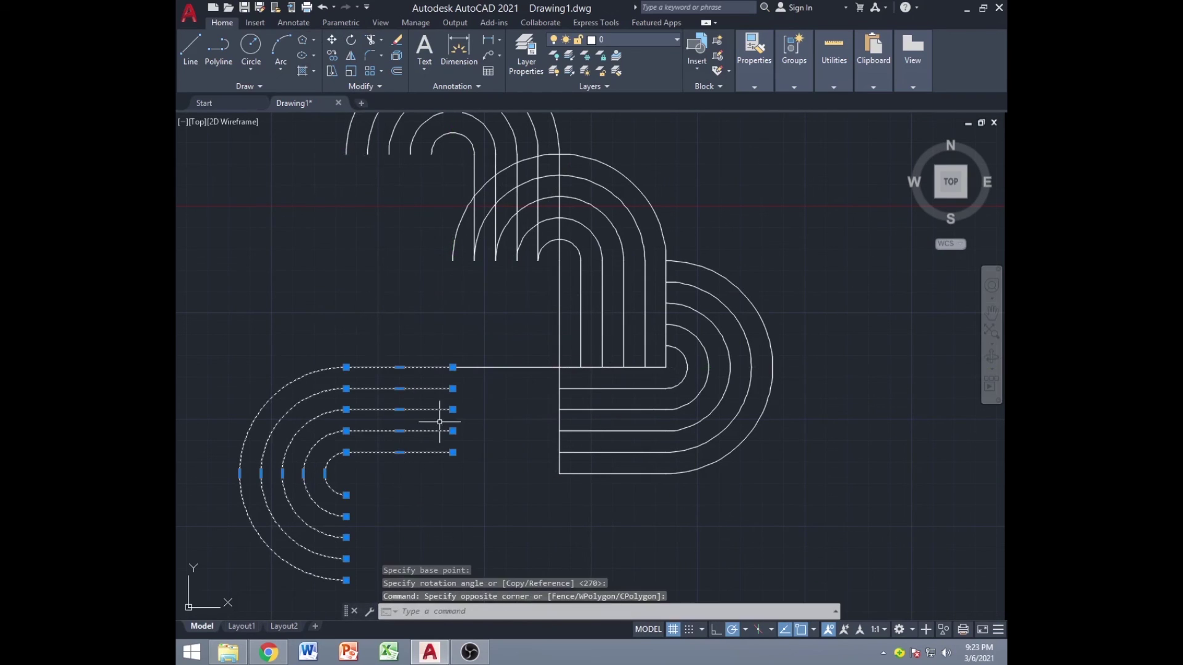
left_click(353, 41)
left_click(453, 367)
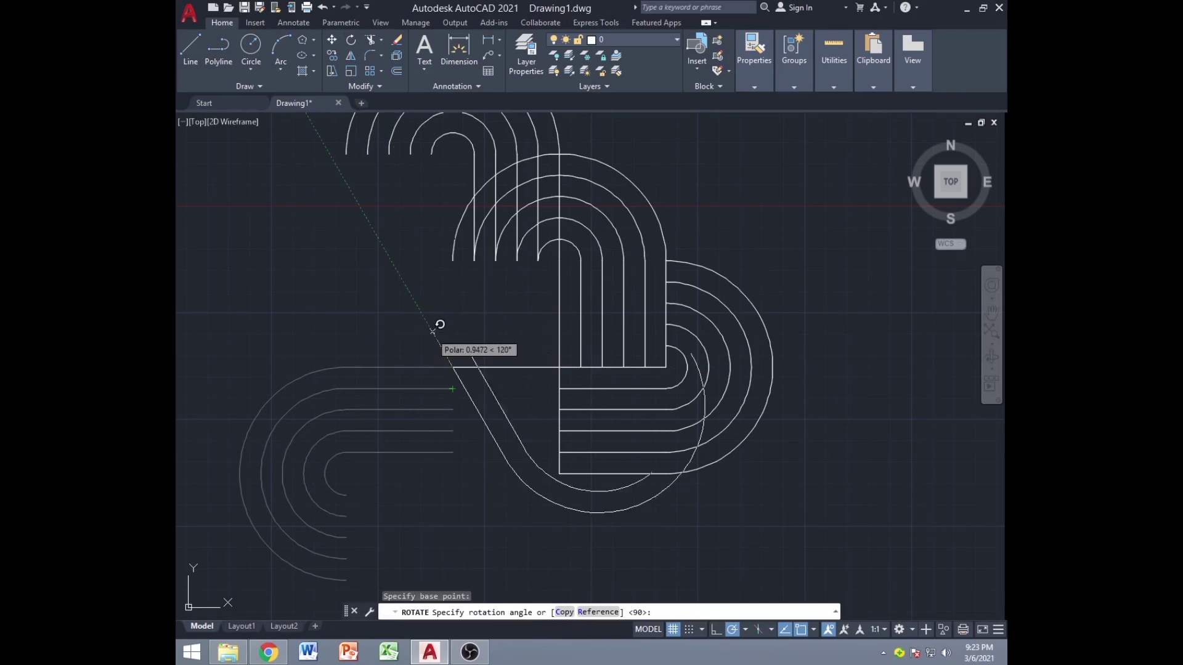
left_click(454, 316)
Rotate the top copy of the nested arches by 90° about the vertical line's upper end
mouse_move(554, 124)
left_mouse_down()
mouse_move(400, 132)
mouse_move(551, 263)
left_mouse_up()
key("Return")
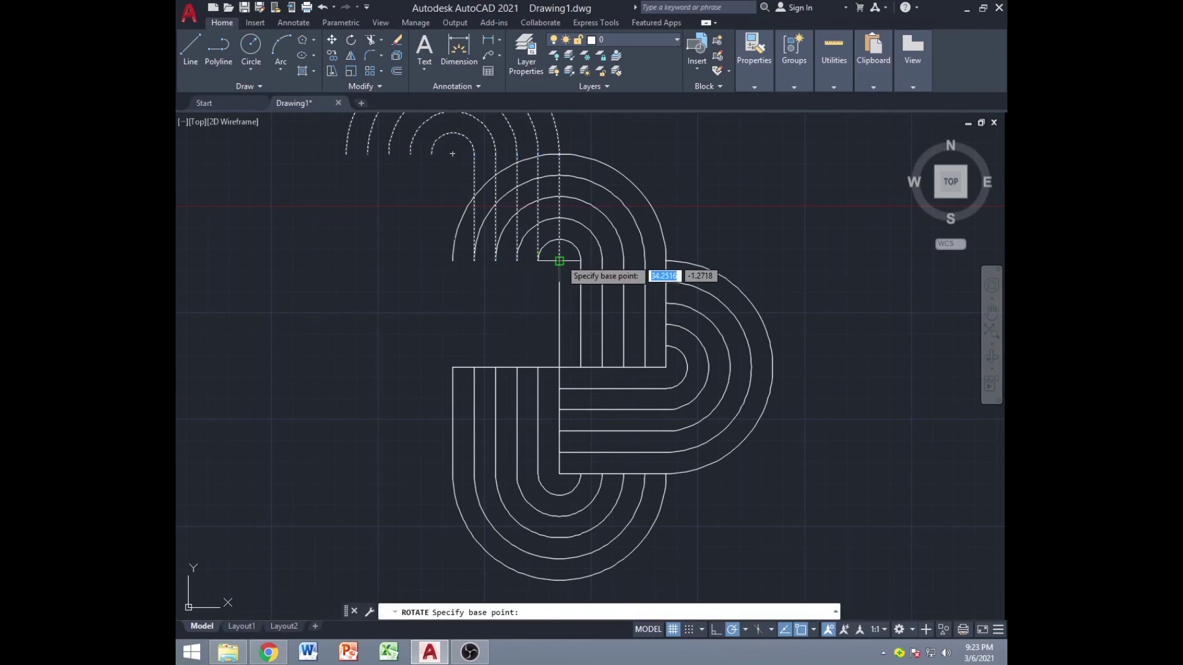
left_click(558, 261)
left_click(571, 221)
key("Escape")
Move the whole interlaced arch figure by its topmost point horizontally to the left, closer to the brick-patterned square
scroll(616, 339, "down", 5)
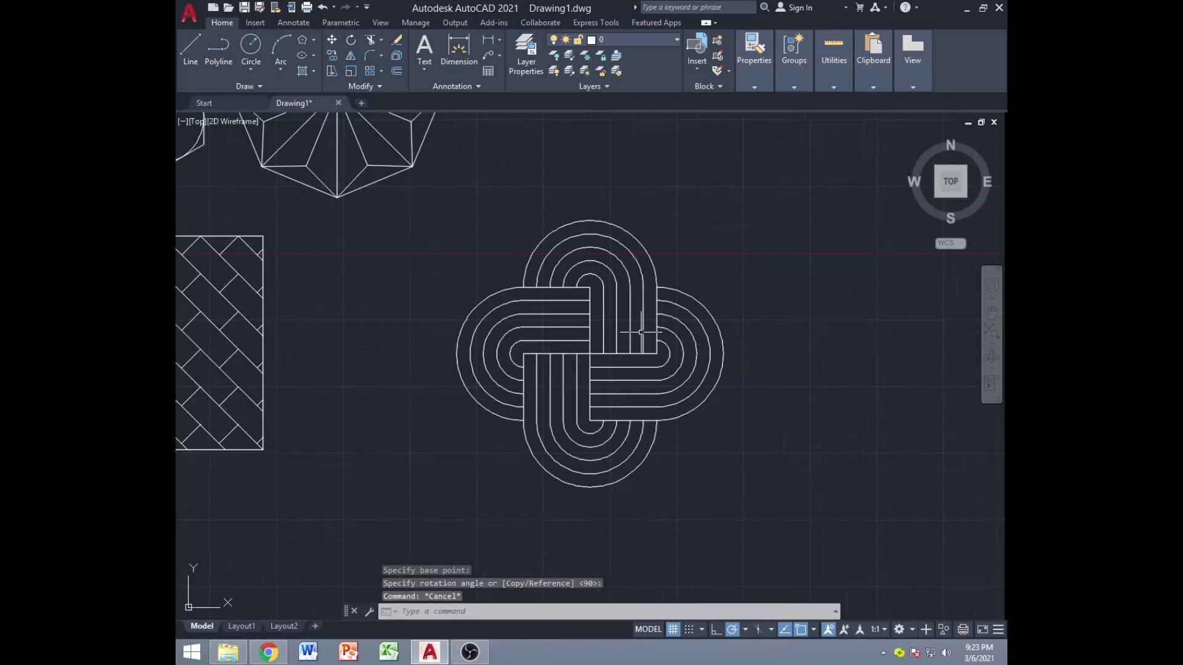
left_click_drag(520, 256, 744, 459)
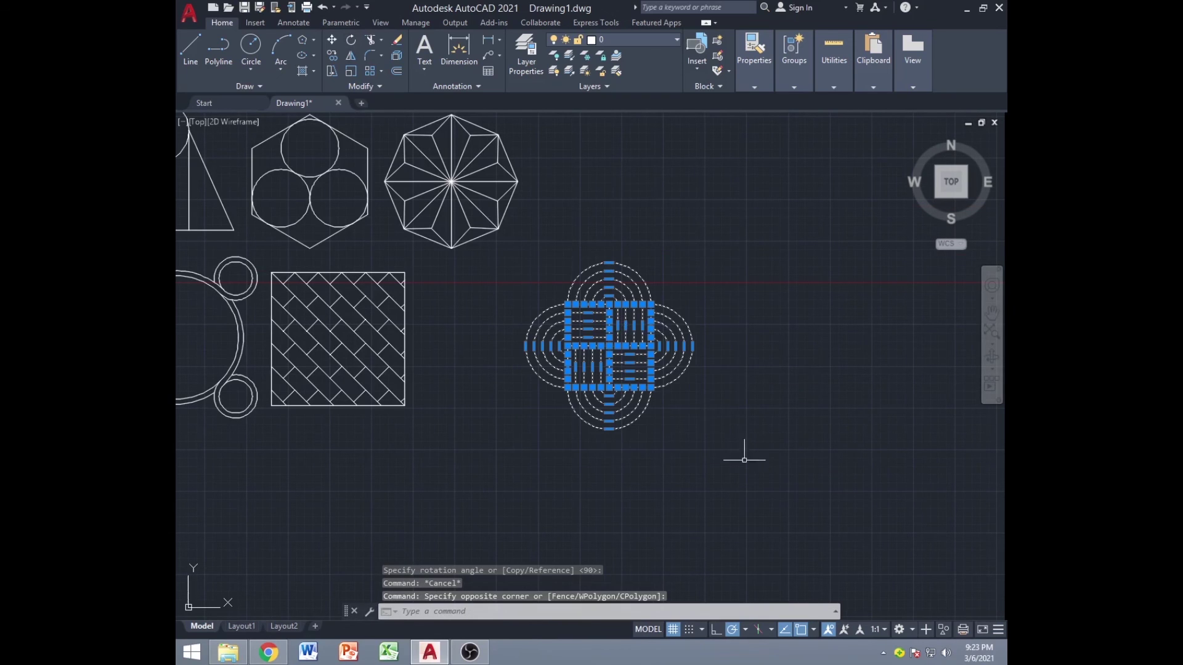
key("Return")
left_click(609, 262)
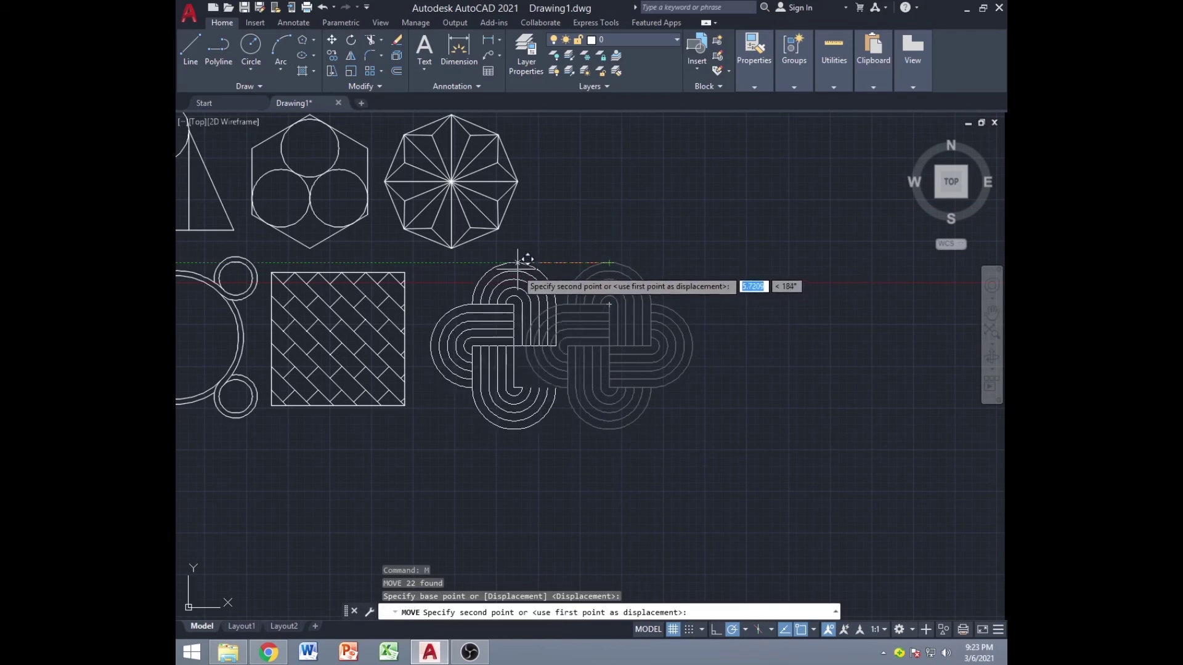
left_click(517, 262)
key("Escape")
mouse_move(586, 251)
middle_mouse_down()
mouse_move(765, 301)
mouse_move(770, 283)
mouse_move(774, 293)
middle_mouse_up()
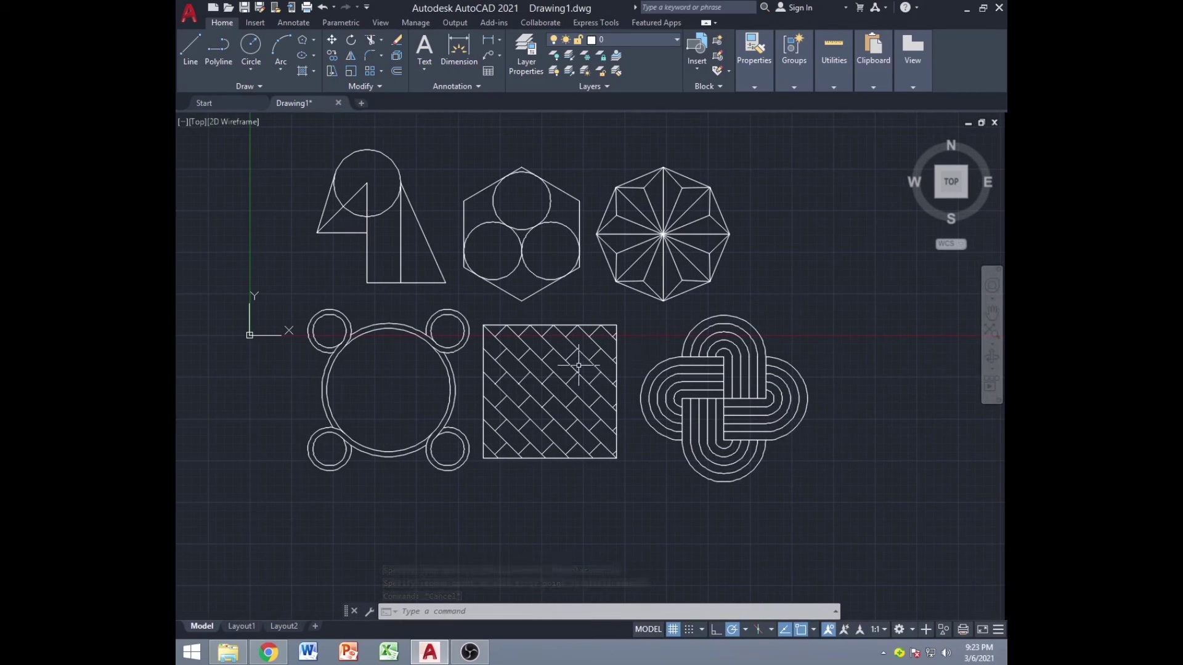